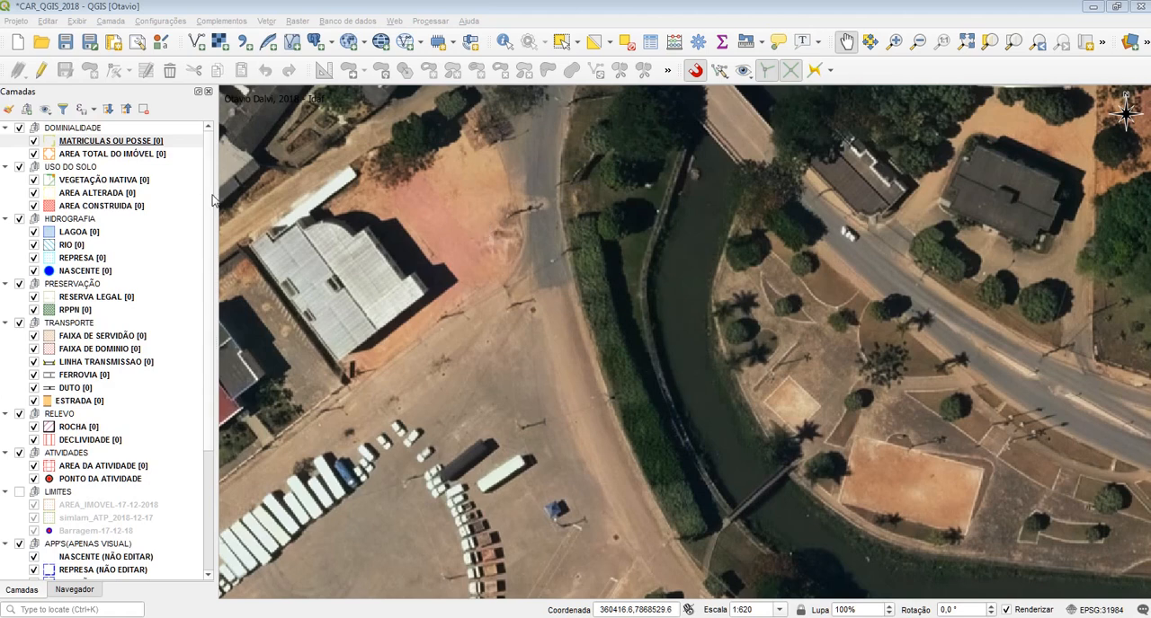
Open the program options at the Digitalizar page with the Aderir settings expanded
left_click(267, 11)
left_click(169, 22)
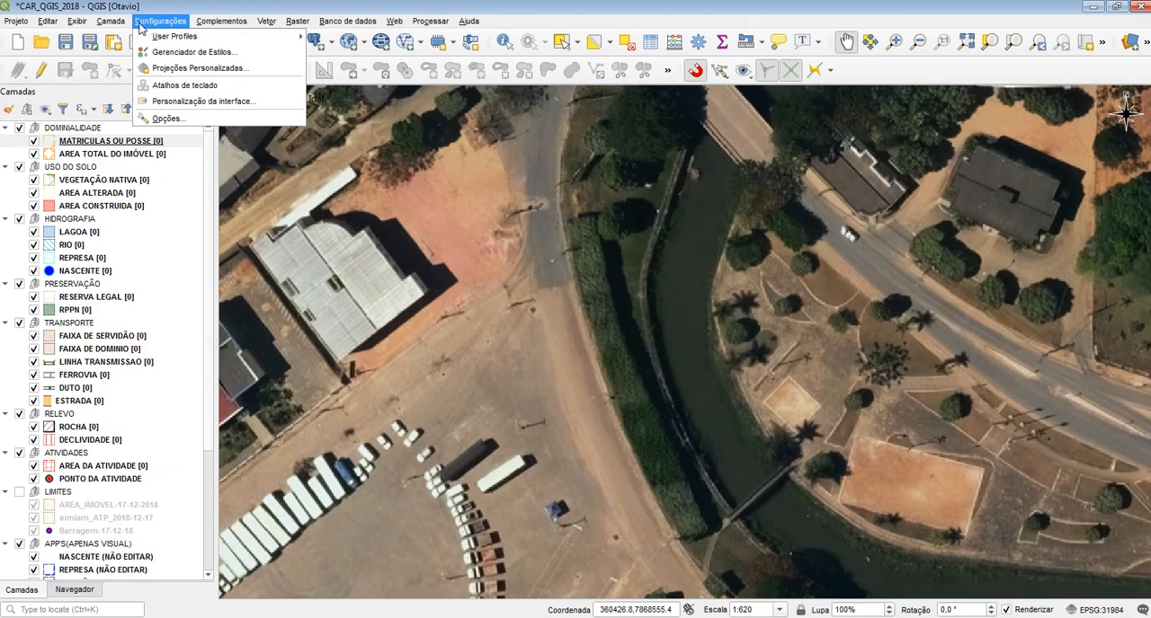
left_click(169, 119)
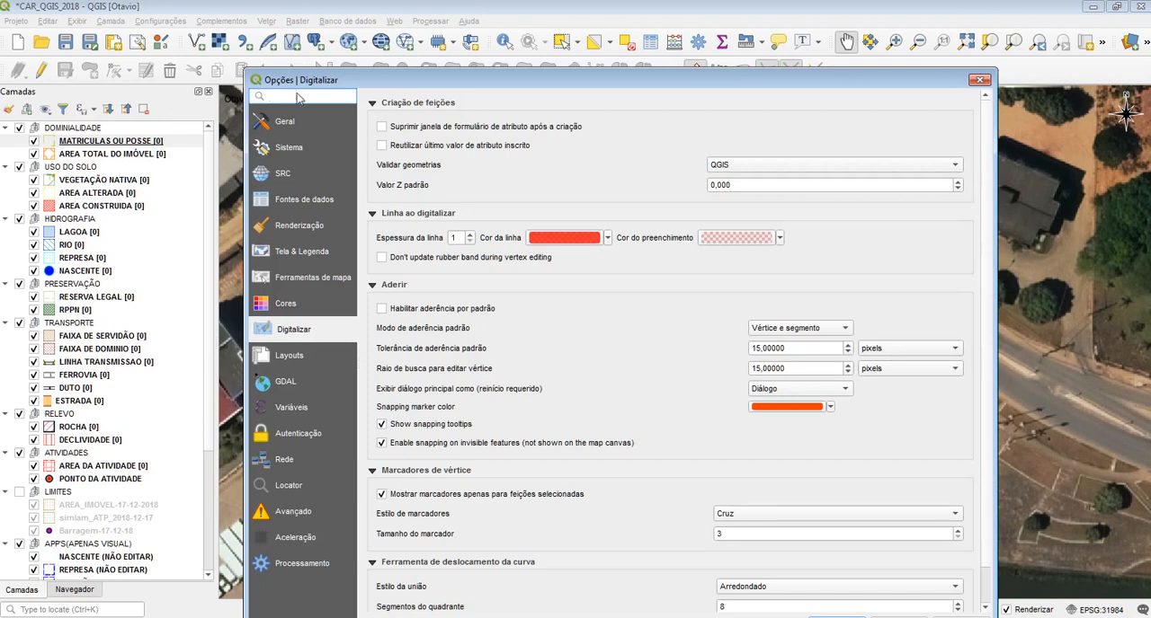
left_click_drag(300, 79, 319, 36)
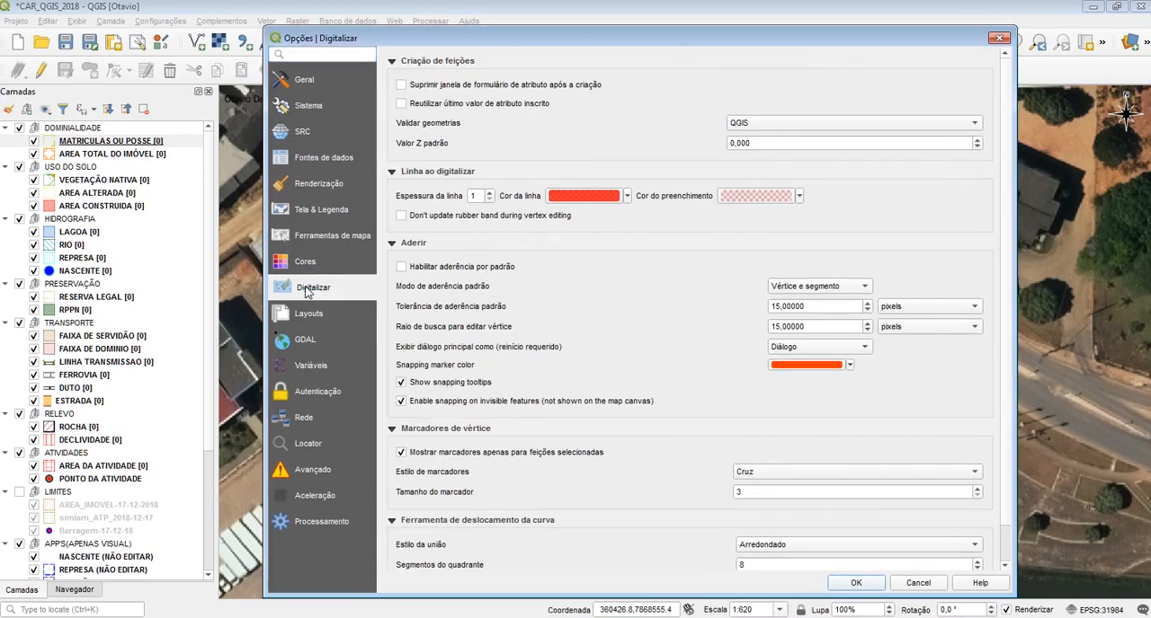
left_click(398, 249)
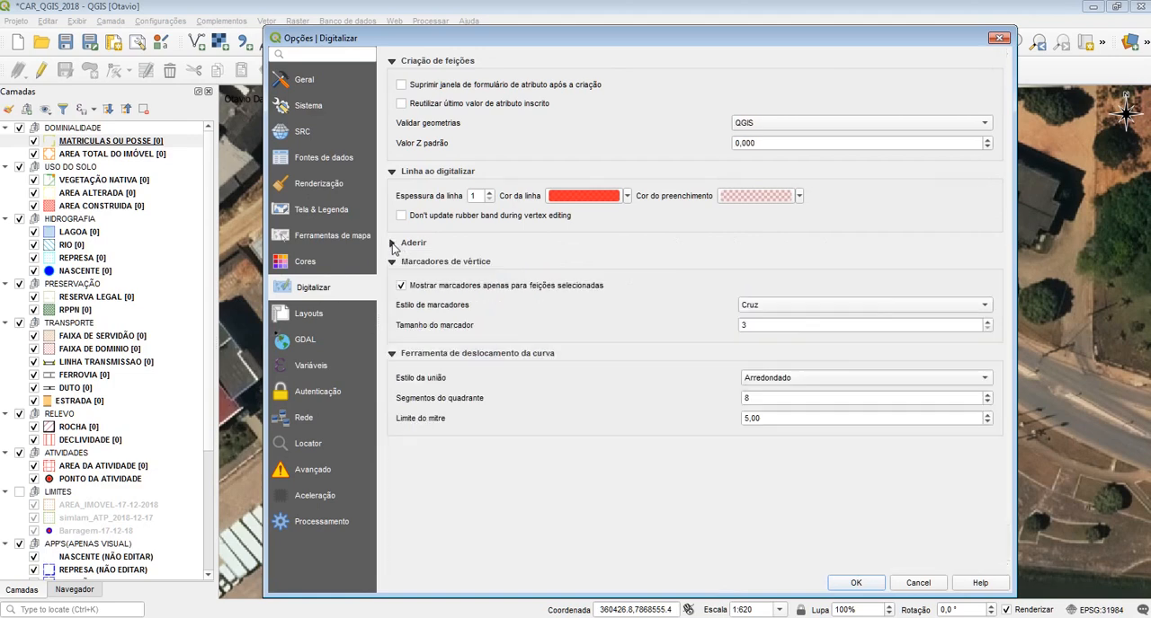
left_click(395, 250)
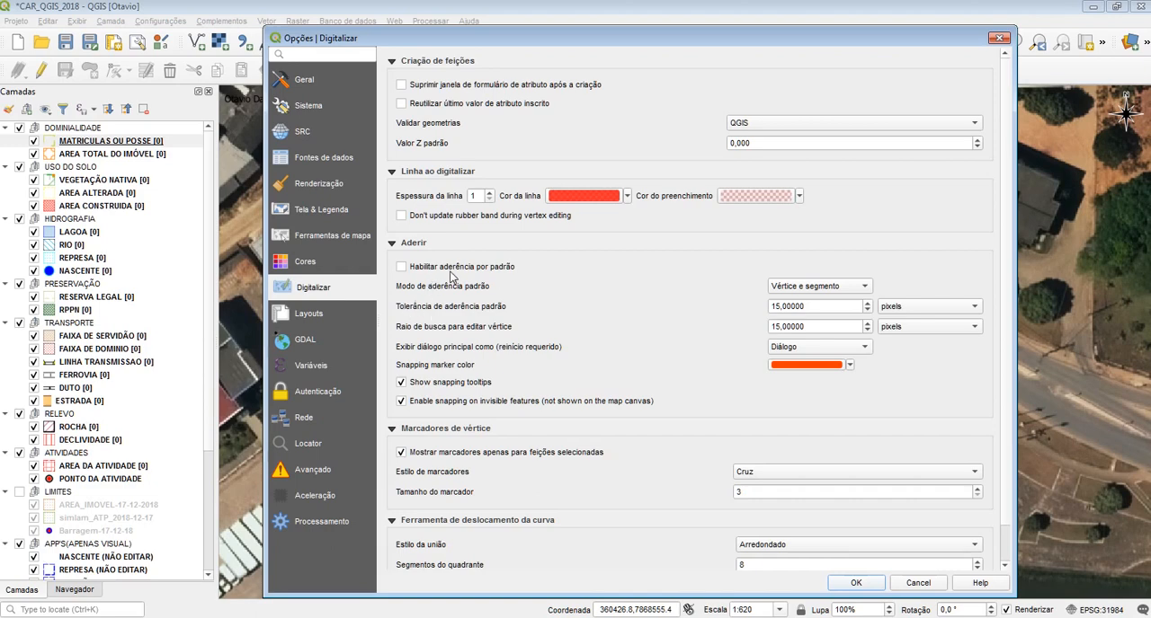
Choose Vértice e segmento as the default snapping mode and pixels as the snapping tolerance unit
left_click(400, 268)
left_click(401, 268)
left_click(827, 288)
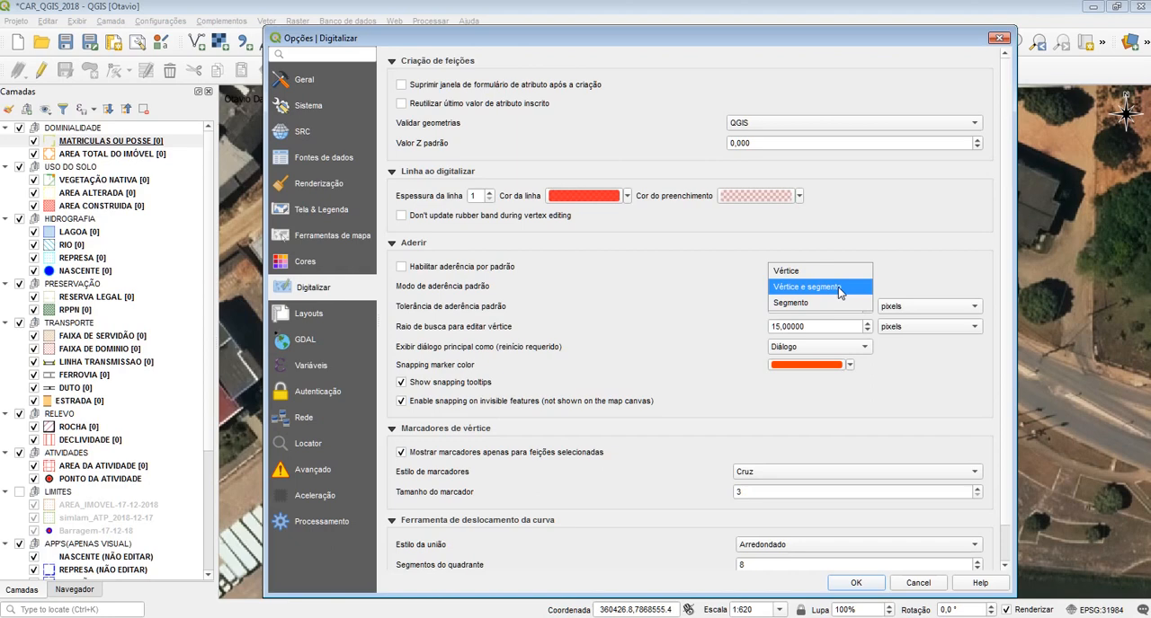
left_click(839, 287)
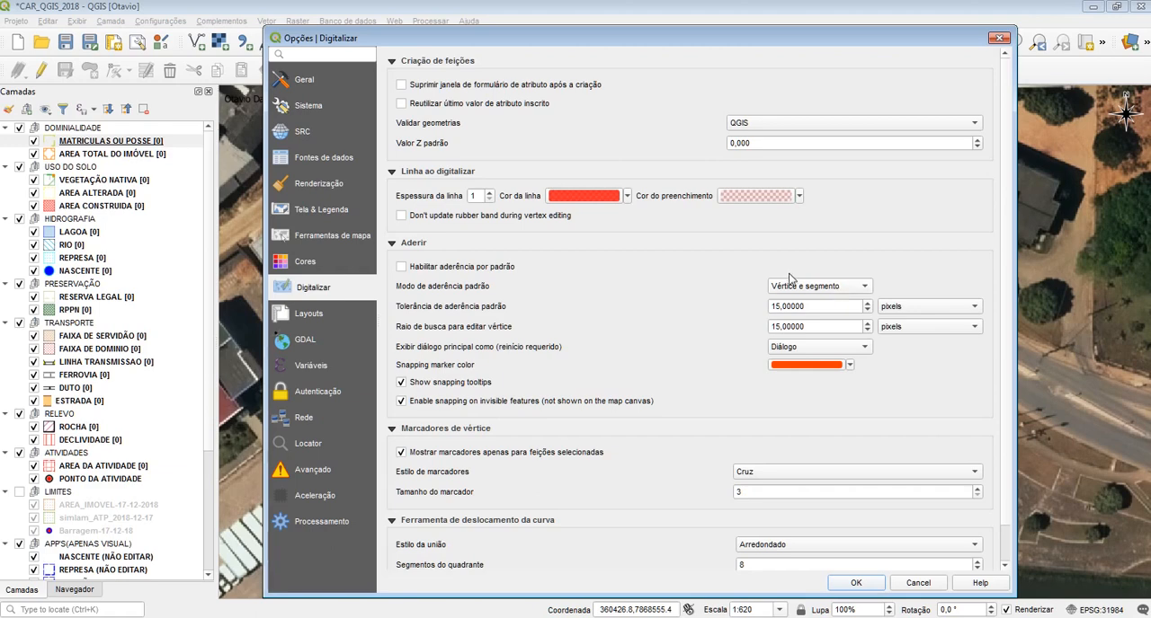
left_click(803, 291)
left_click(803, 289)
left_click(825, 309)
left_click(900, 313)
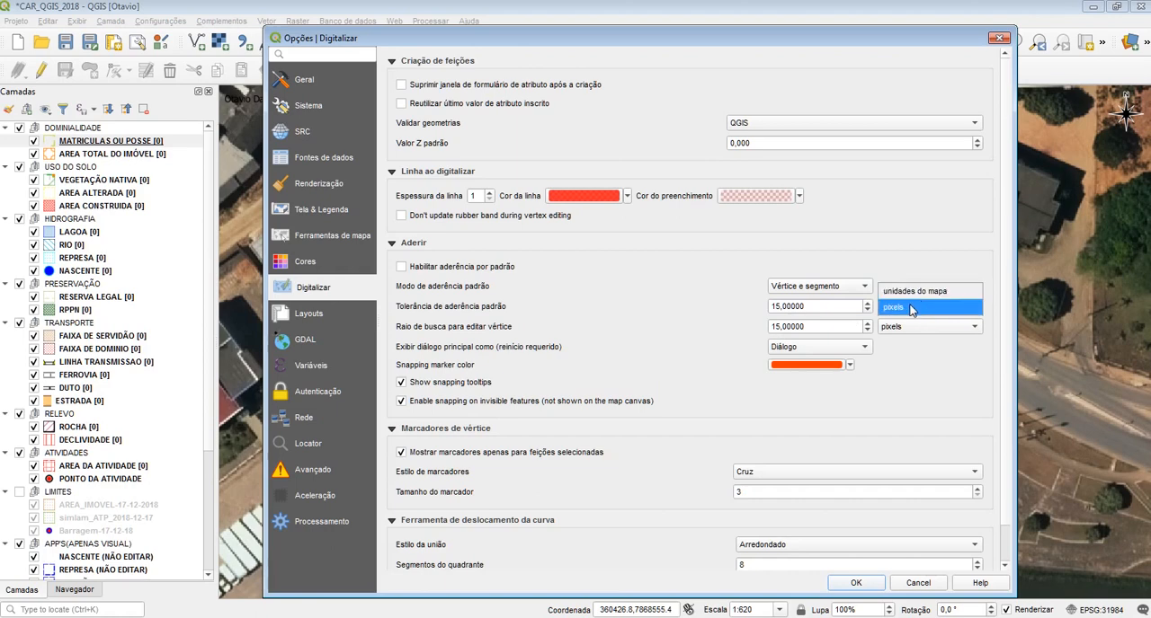
left_click(906, 307)
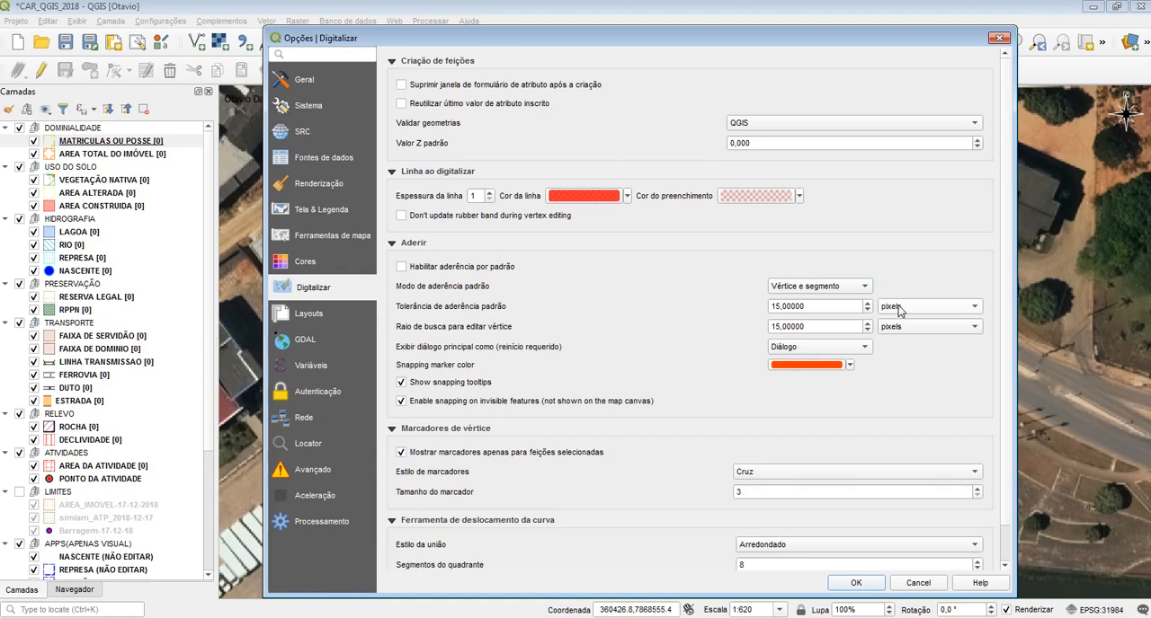
Examine the snapping tolerance, vertex search radius, snapping dialog display and snapping marker color settings
left_click(815, 309)
left_click(815, 329)
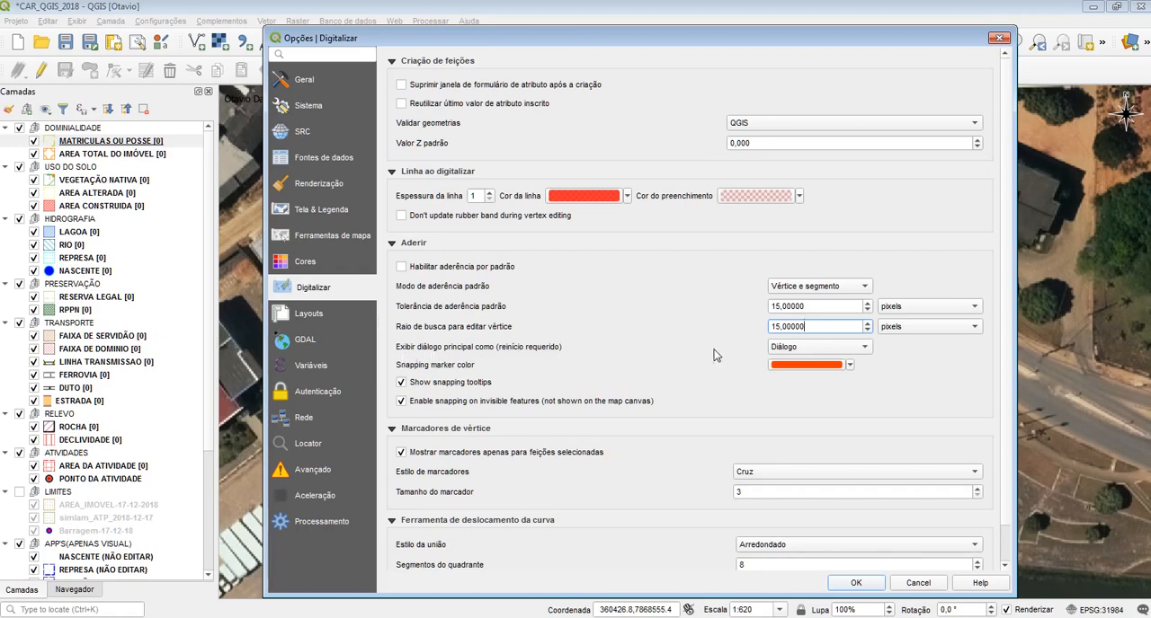
left_click(824, 351)
left_click(824, 356)
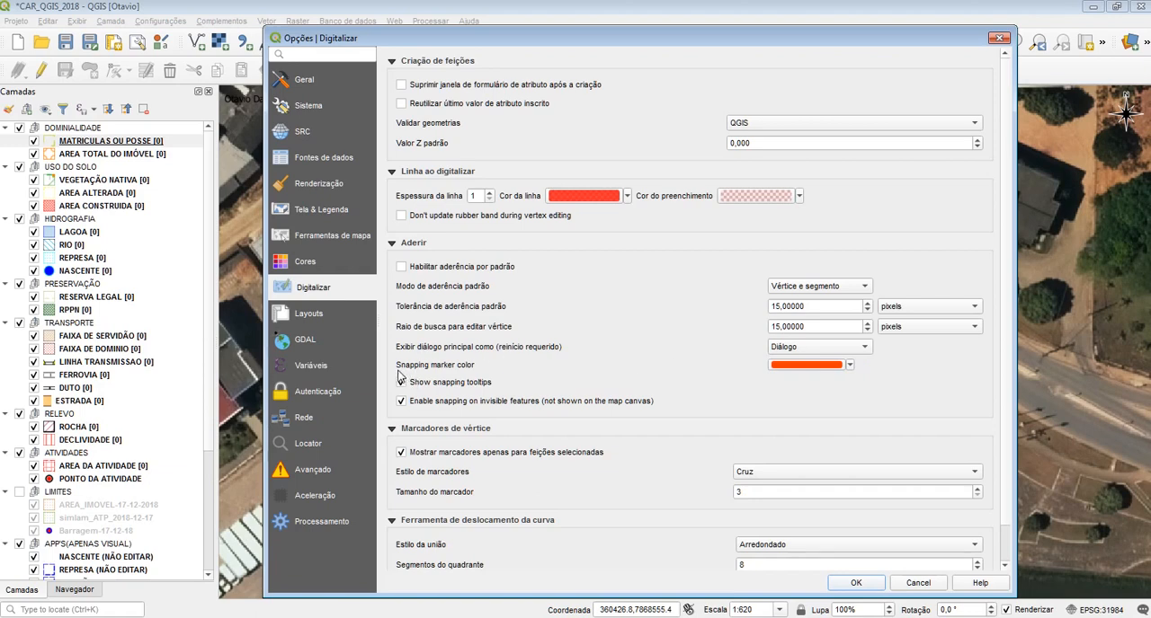
left_click(848, 365)
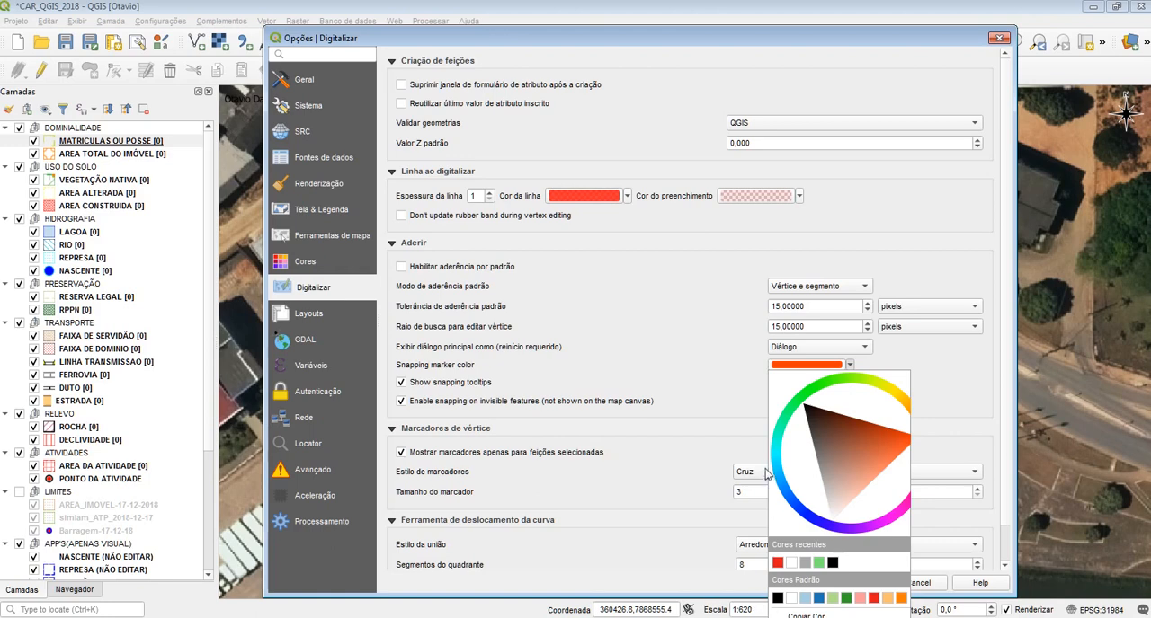
left_click(848, 366)
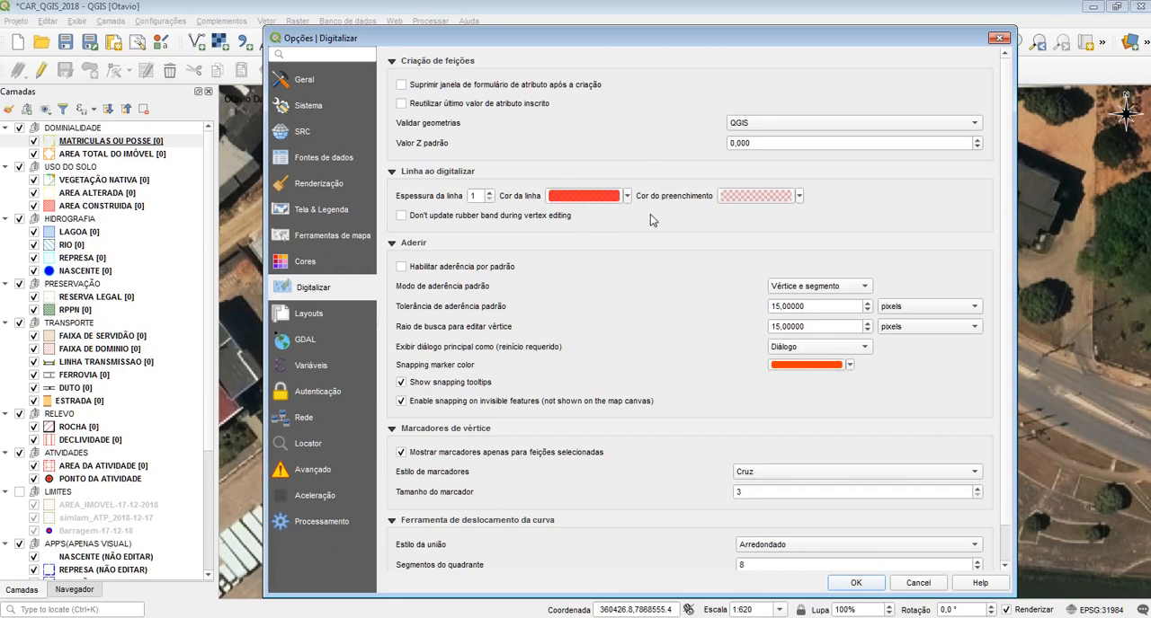
Turn off snapping tooltips and snapping on invisible features, and close the options dialog
scroll(638, 375, "down", 1)
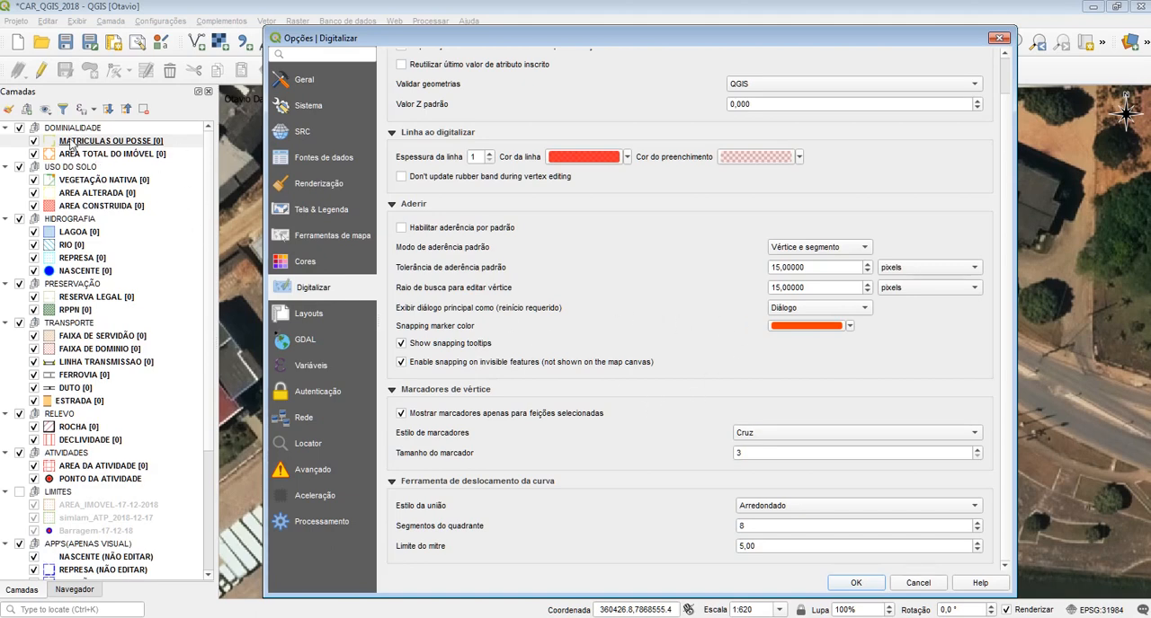
left_click(441, 348)
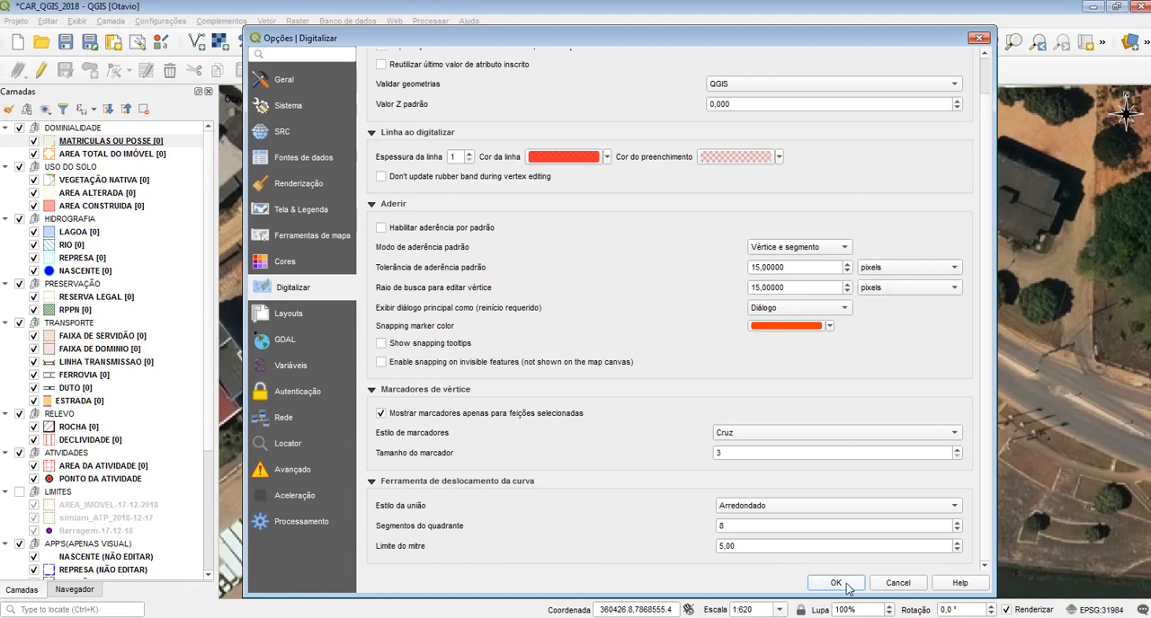
key("Escape")
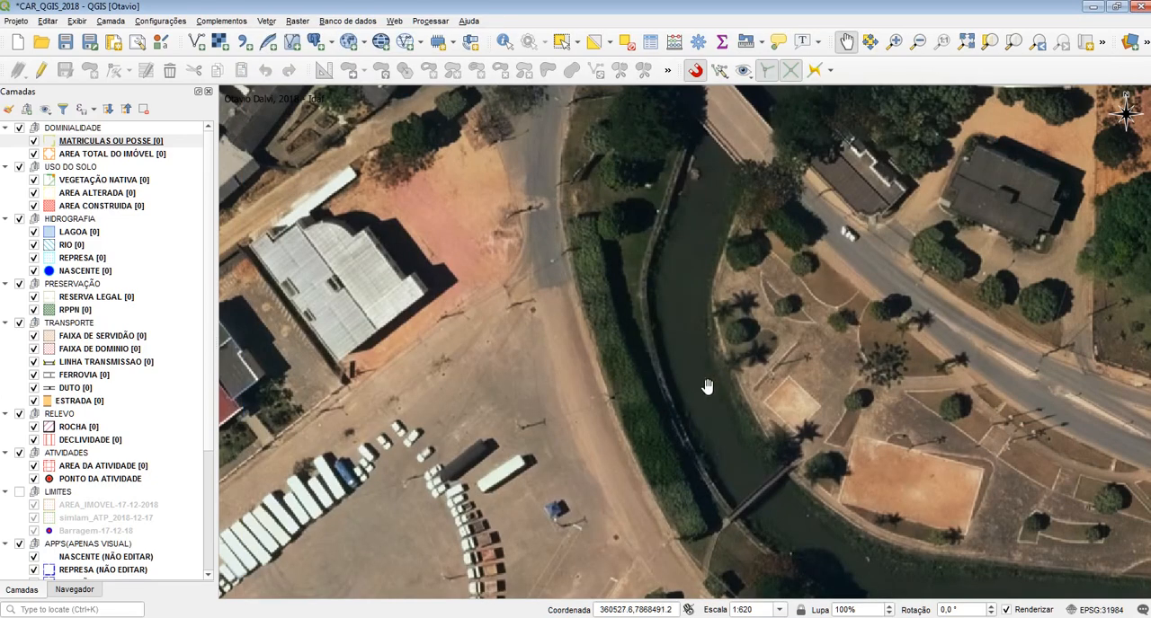
Toggle snapping off and back on for the project
left_click_drag(716, 166, 652, 163)
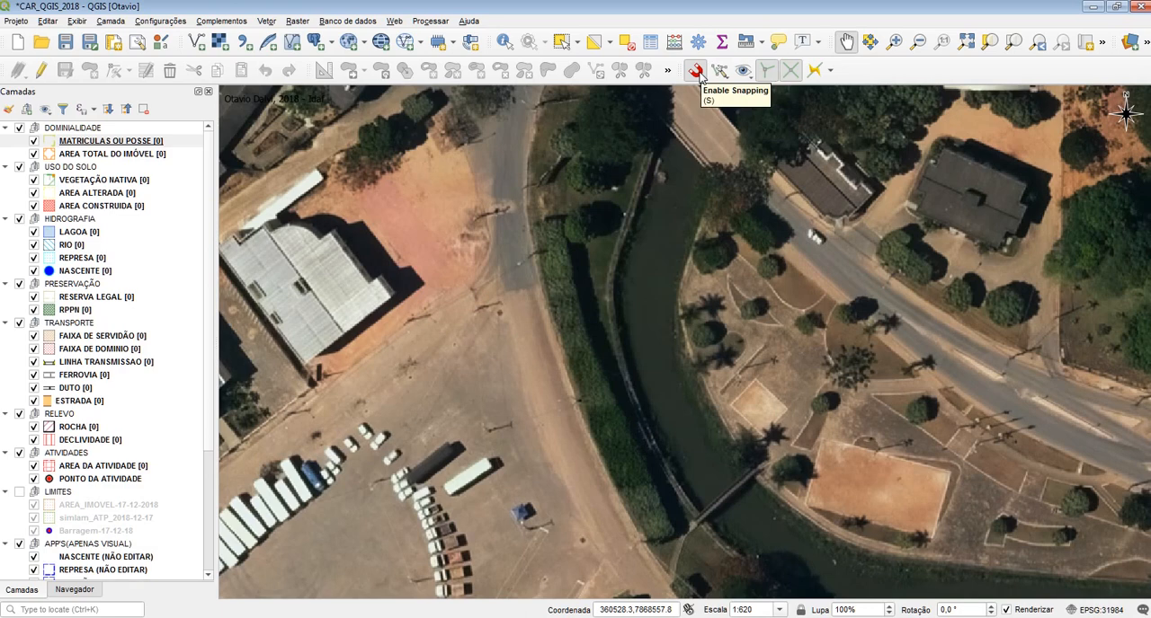
left_click(697, 71)
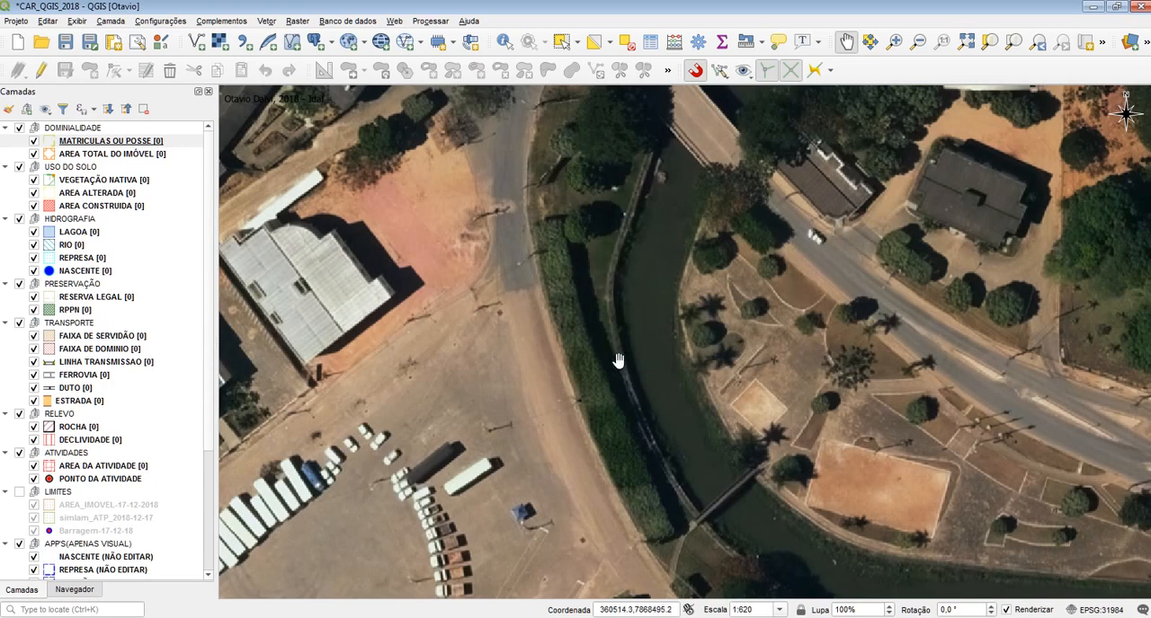
left_click(692, 74)
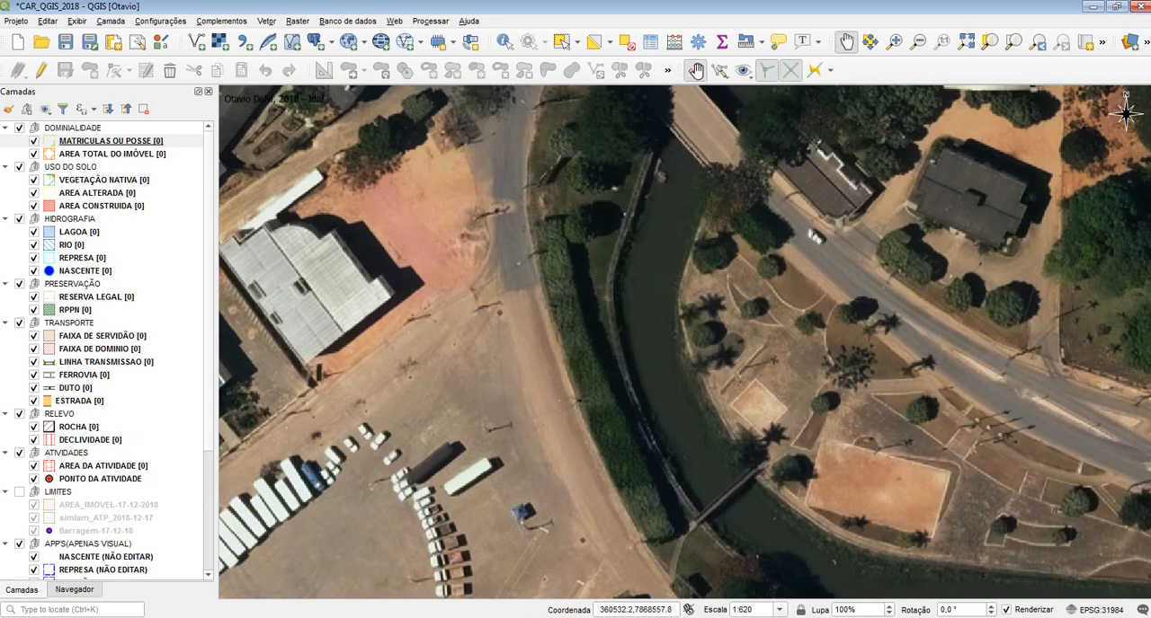
left_click(696, 72)
left_click(696, 72)
Examine the layer groups listed in the project snapping settings and close the dialog
left_click(719, 71)
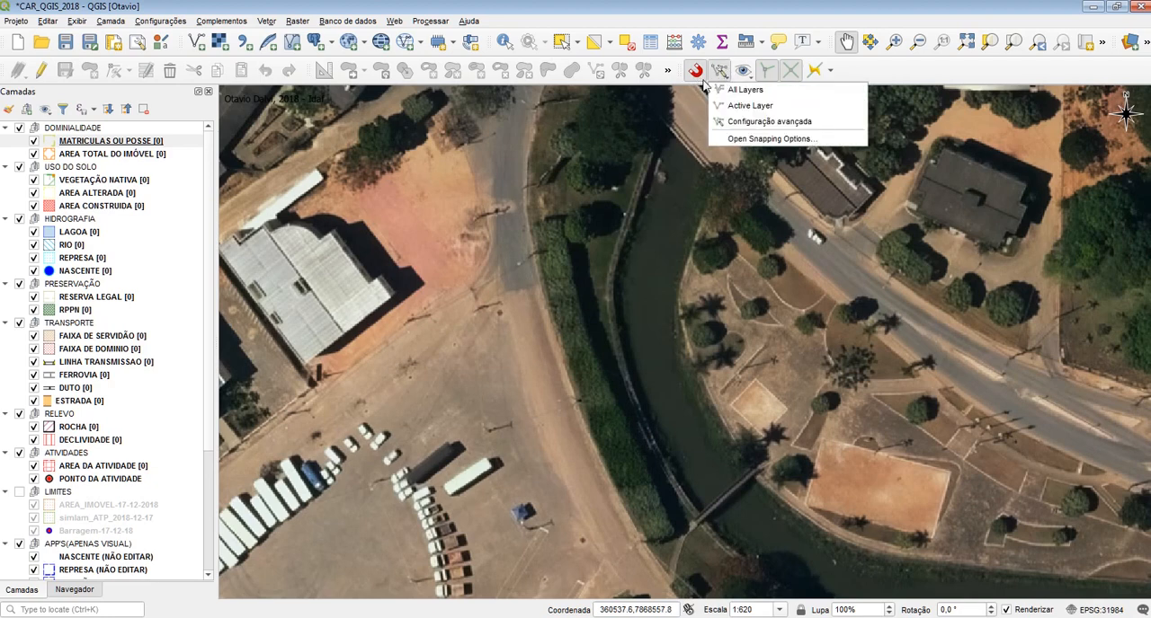
left_click(675, 72)
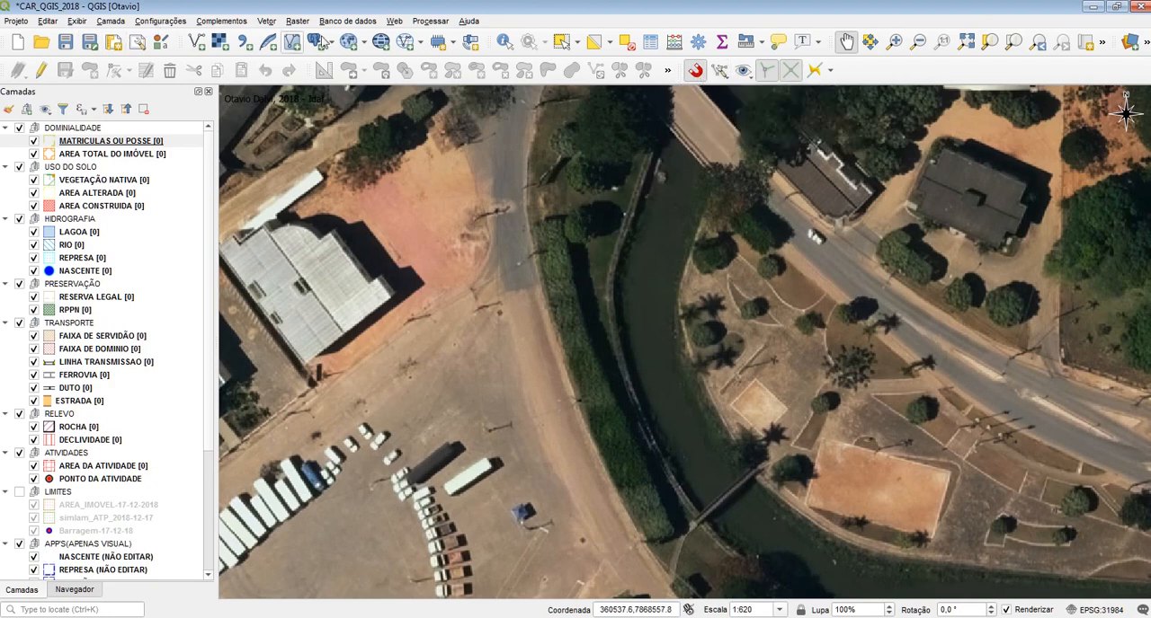
left_click(171, 23)
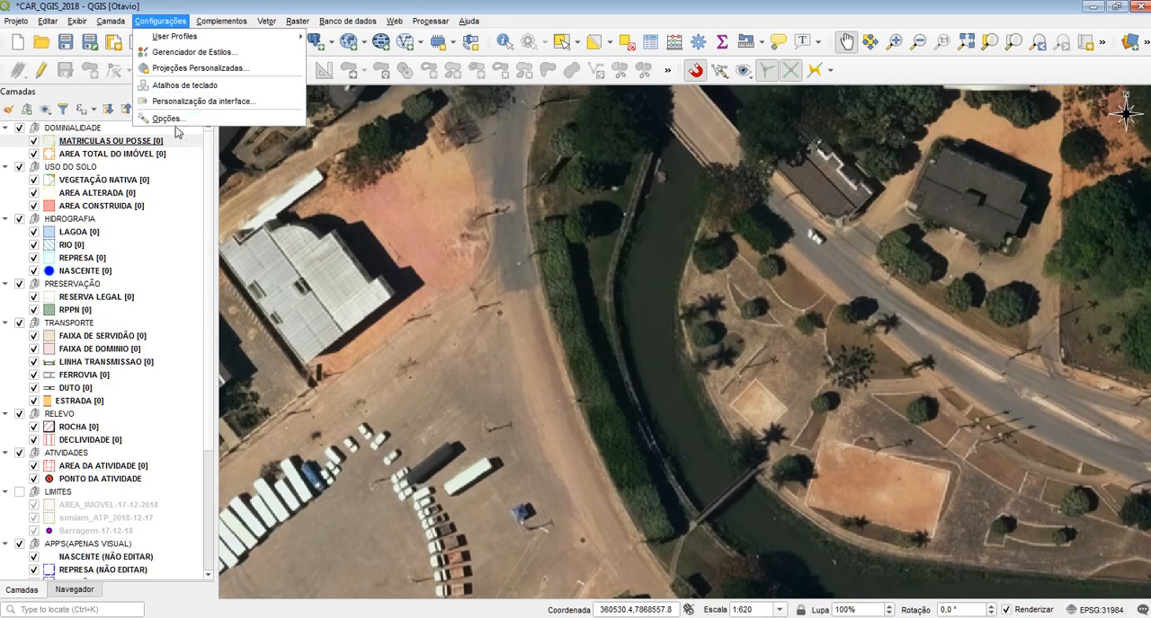
left_click(719, 70)
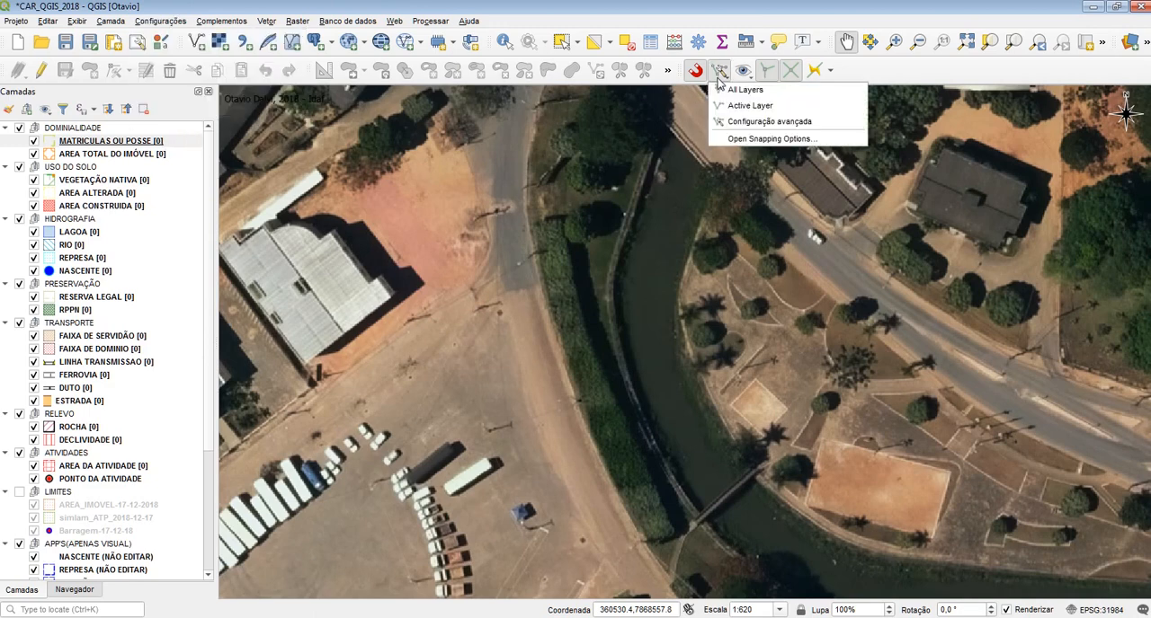
left_click(731, 142)
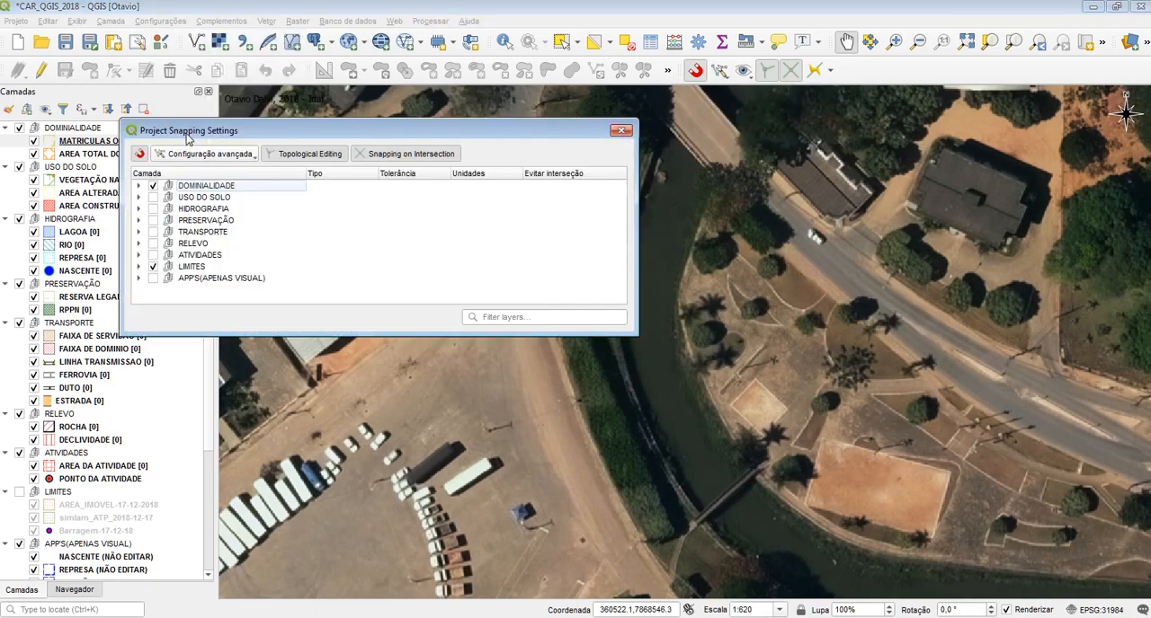
left_click_drag(191, 134, 320, 135)
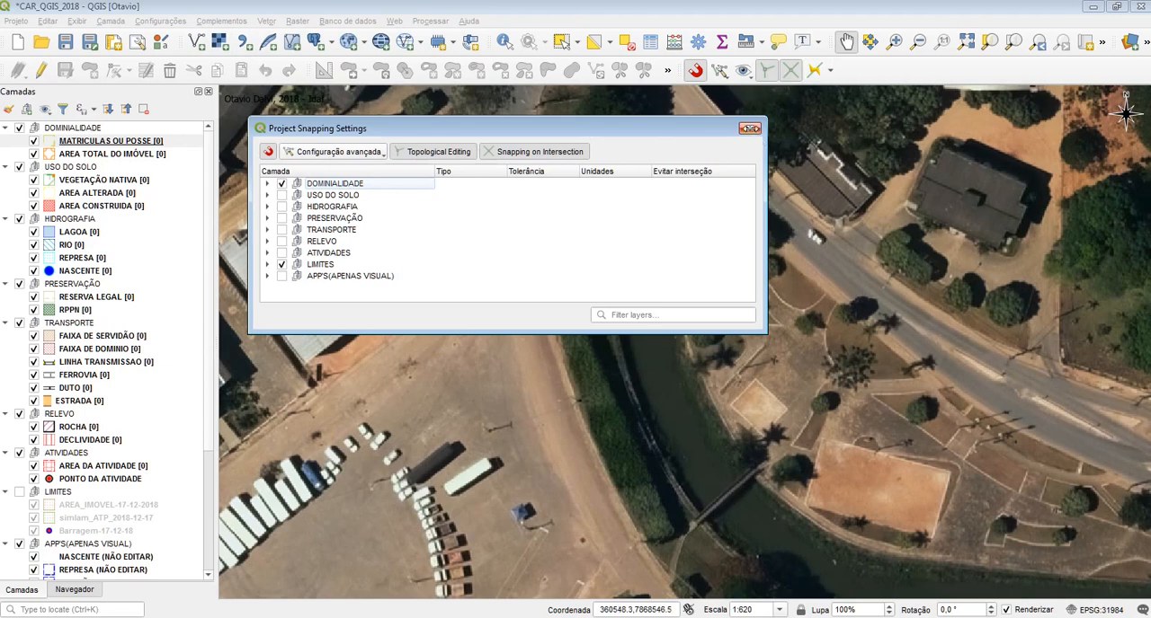
left_click(750, 129)
Check the Ferramentas de aderência entry in the list of available toolbars
right_click(881, 78)
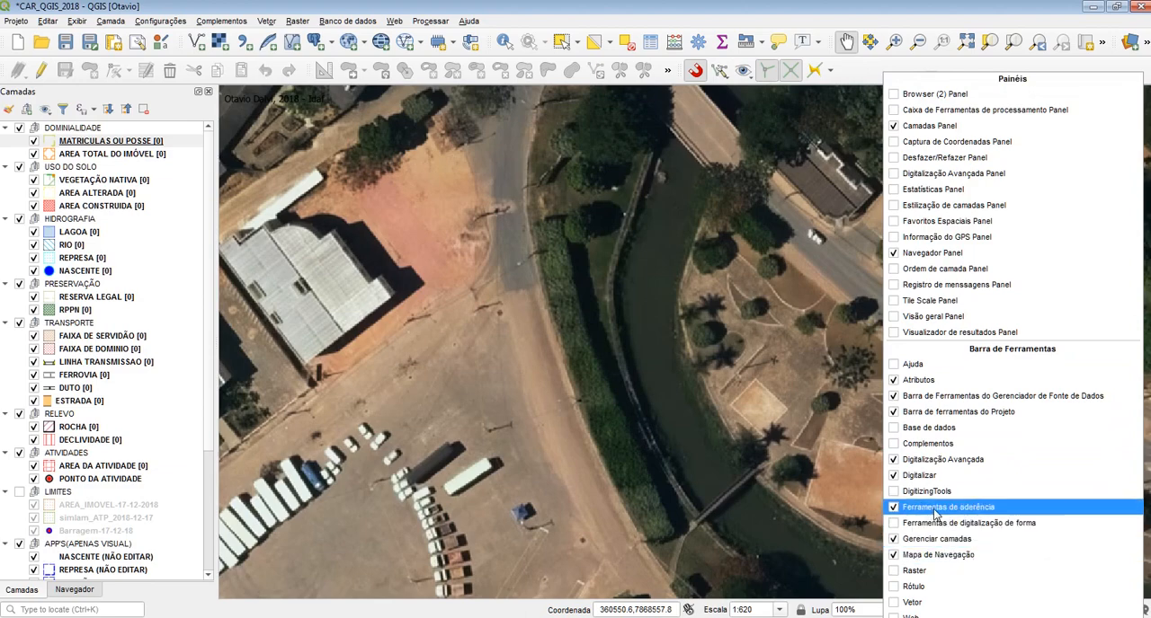
right_click(866, 63)
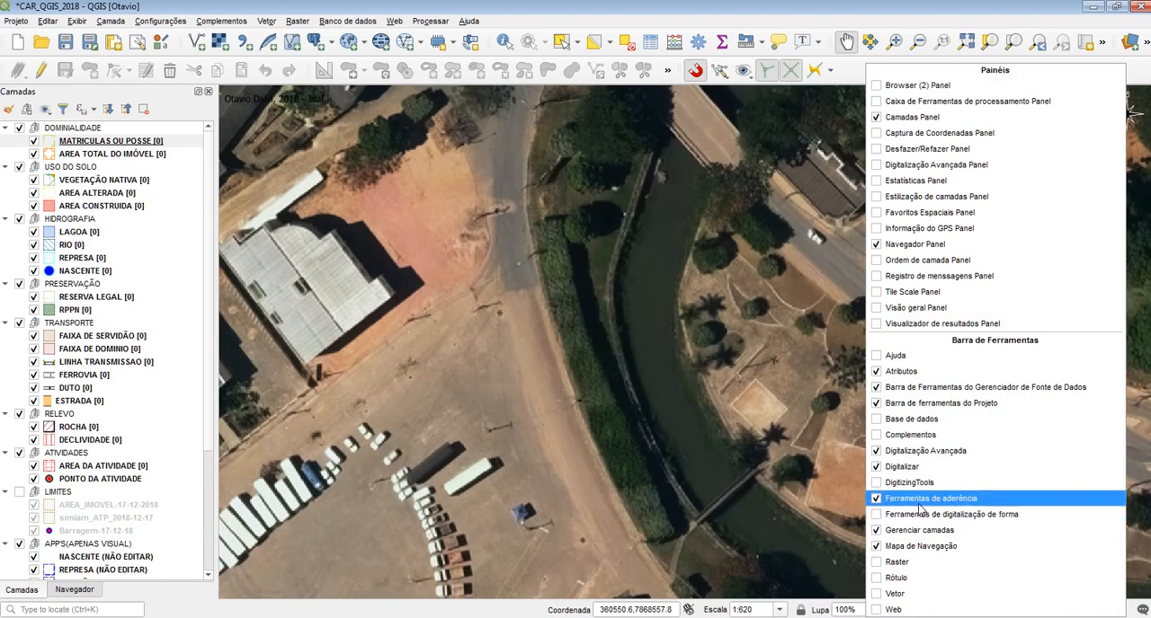
left_click(854, 67)
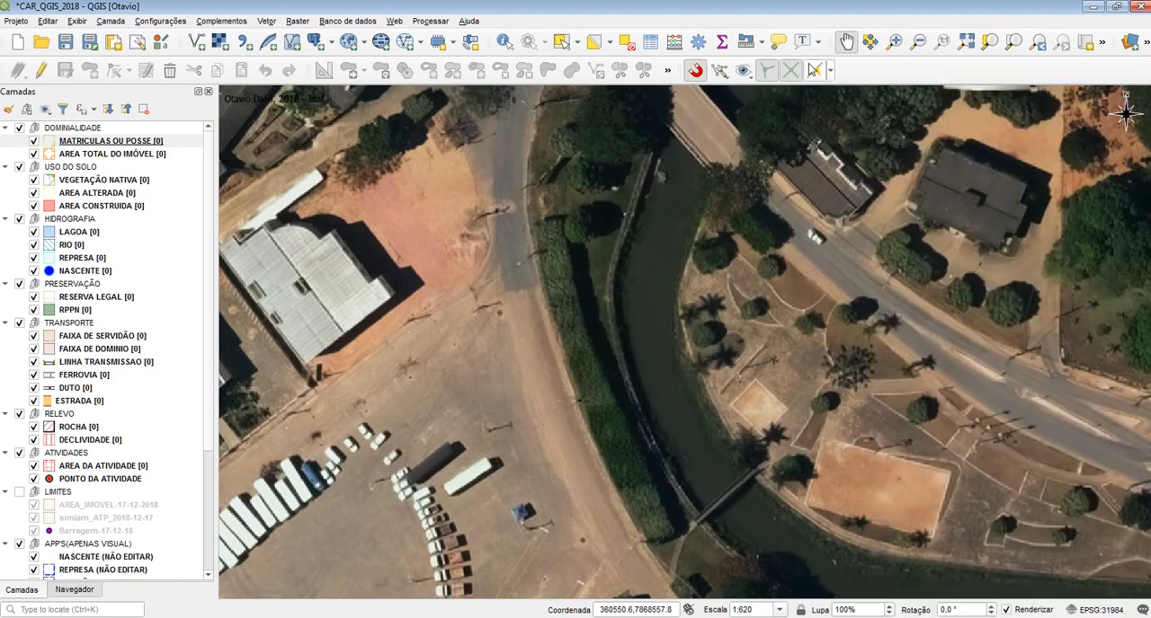
Set the project snapping to apply to all layers
left_click(716, 72)
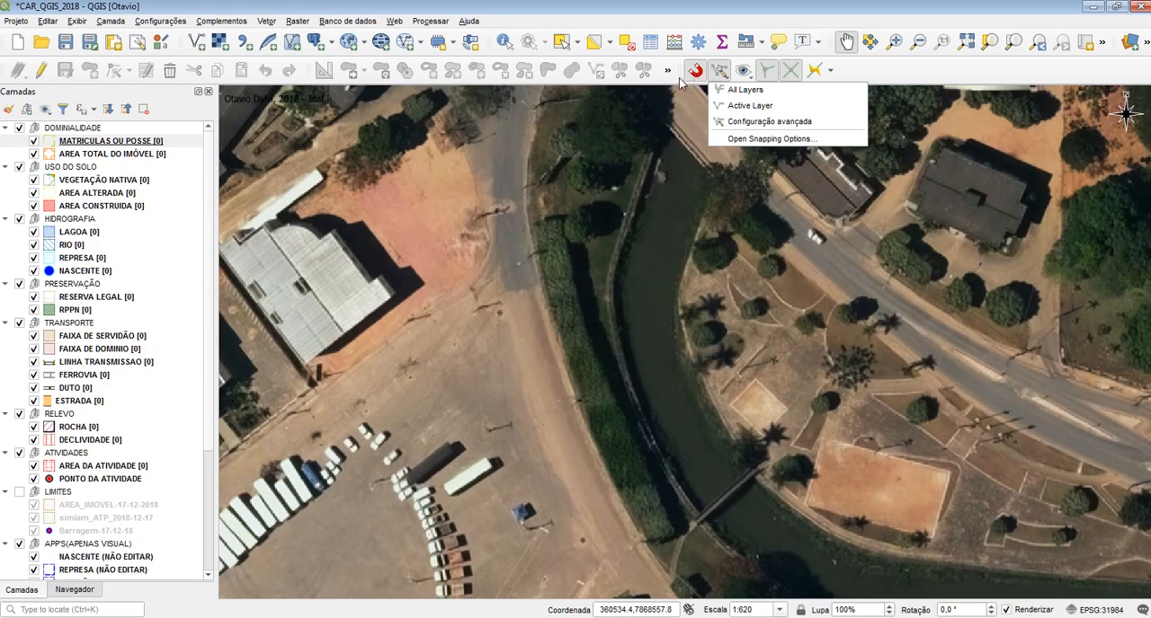
left_click(721, 43)
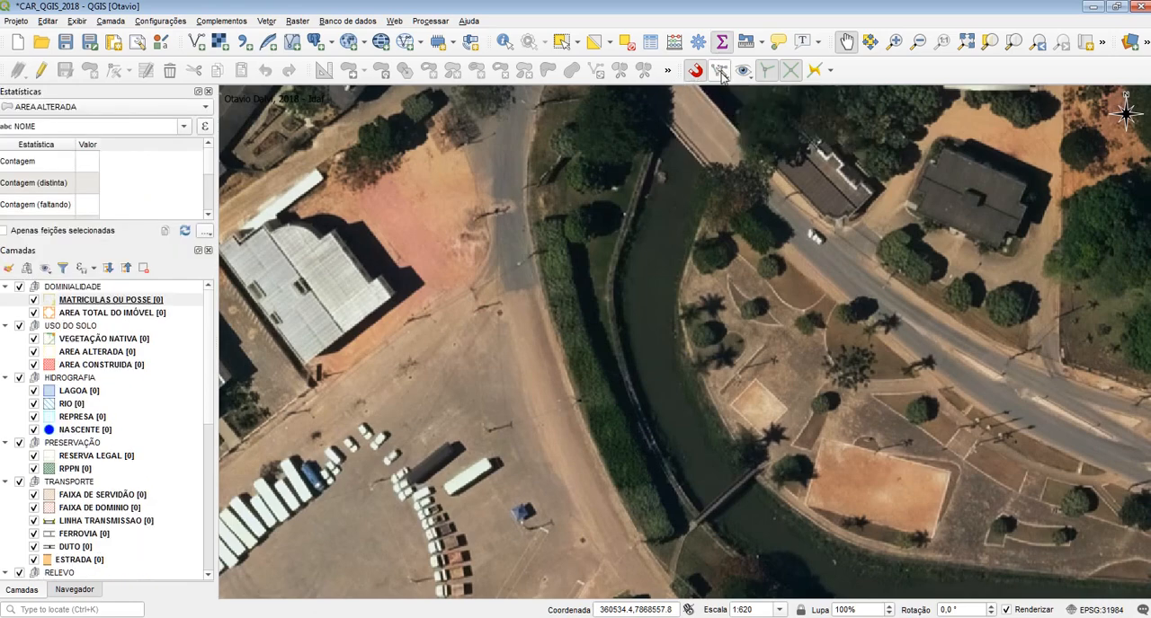
left_click(721, 43)
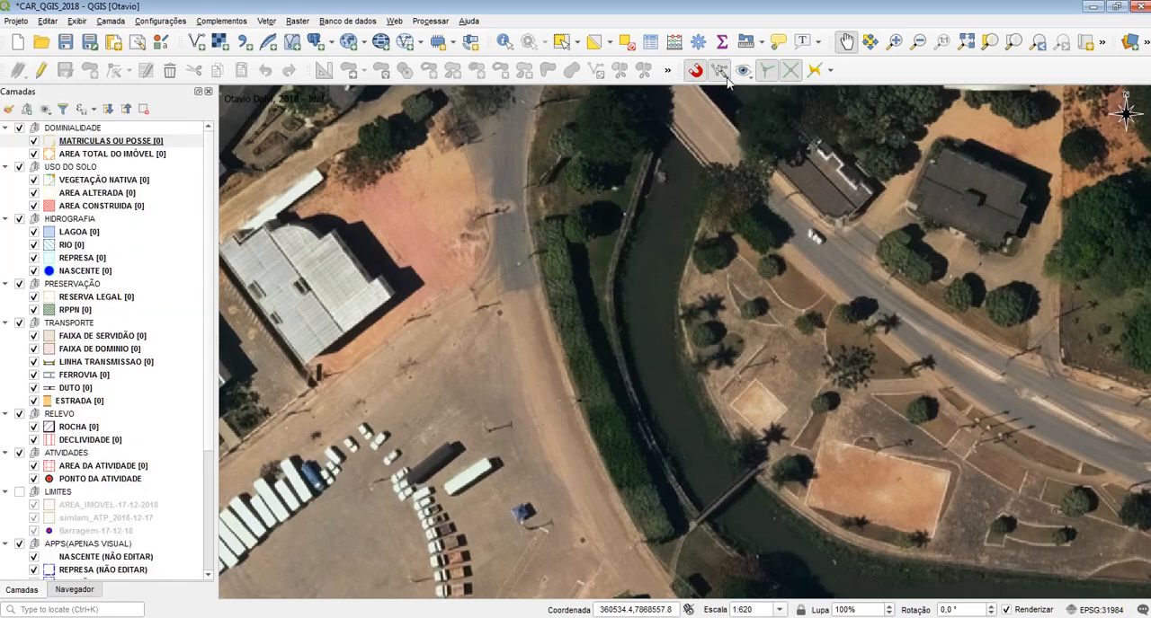
left_click(723, 76)
left_click(726, 91)
left_click(721, 74)
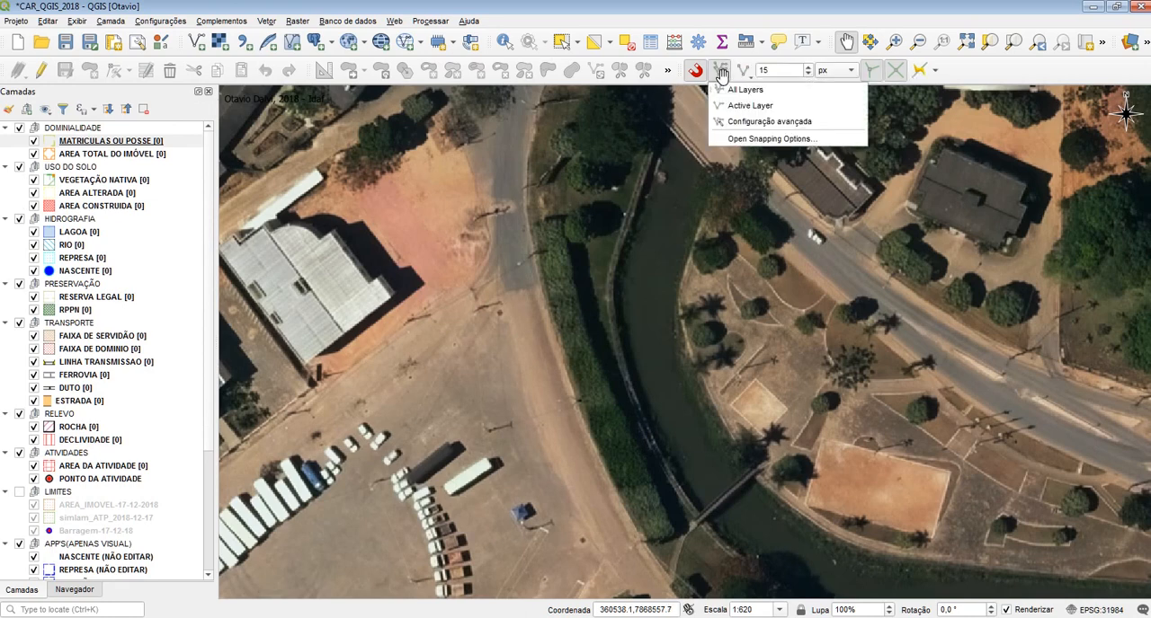
left_click(726, 93)
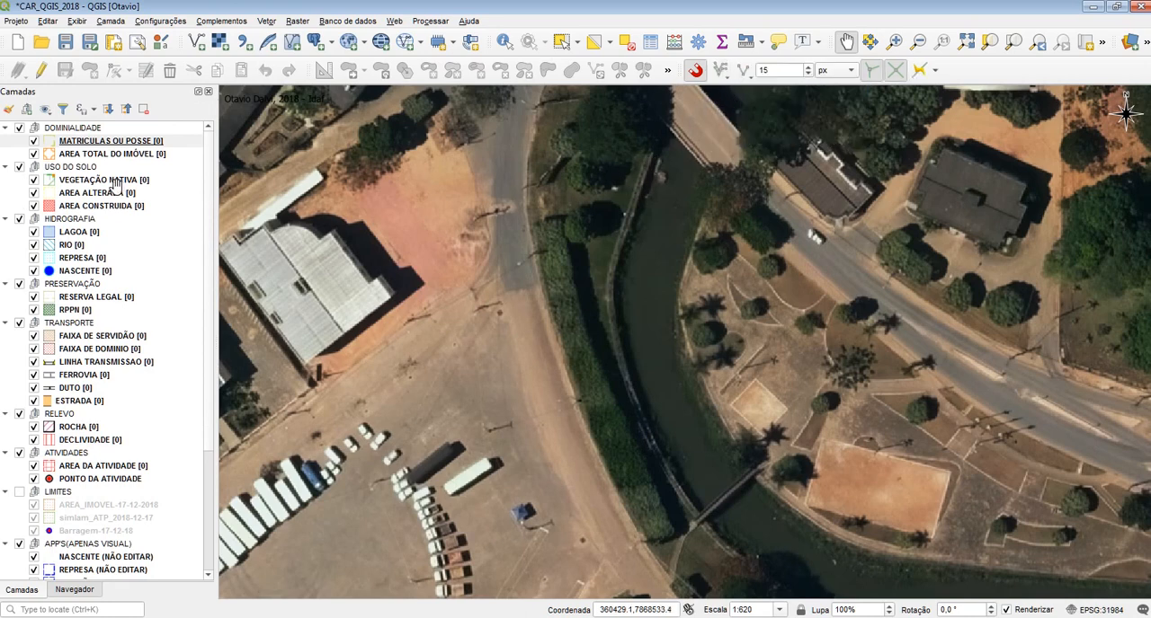
Make the LIMITES layer group visible on the map
left_click(19, 492)
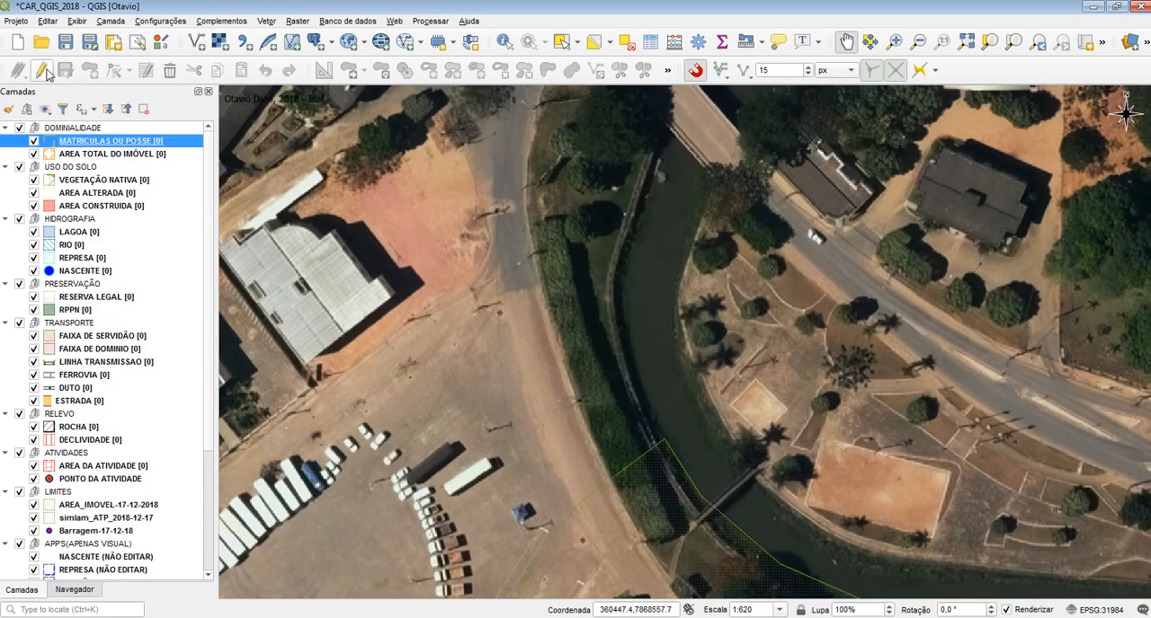
Enable editing on the AREA TOTAL DO IMÓVEL layer and start the Add Polygon Feature tool
left_click(76, 155)
left_click(43, 71)
left_click(89, 71)
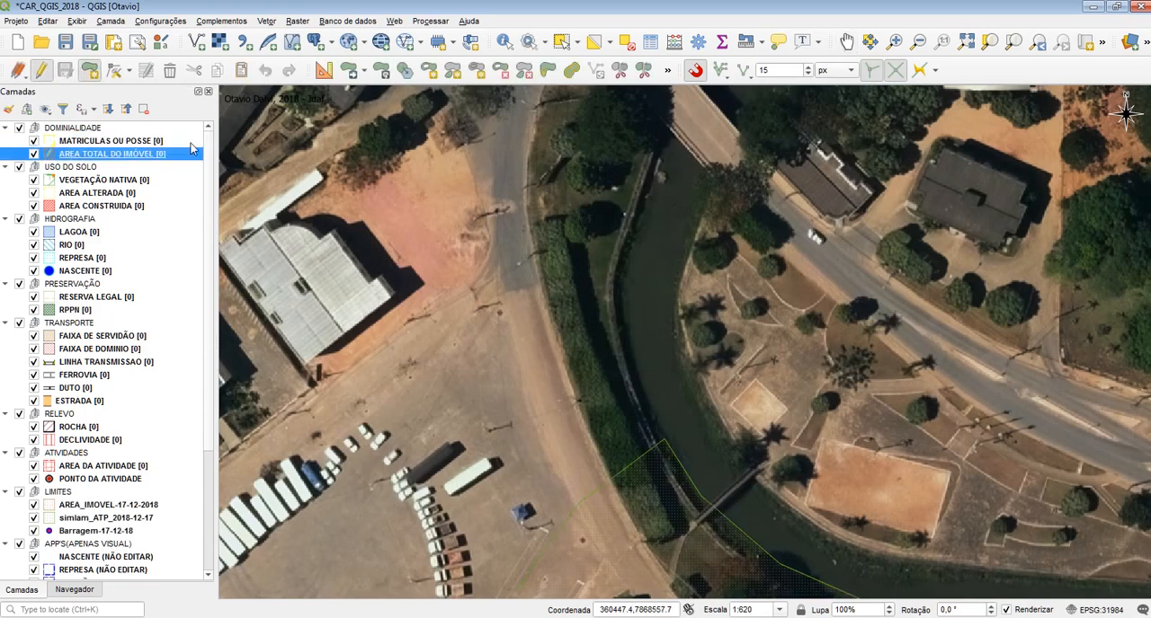
scroll(660, 326, "down", 1)
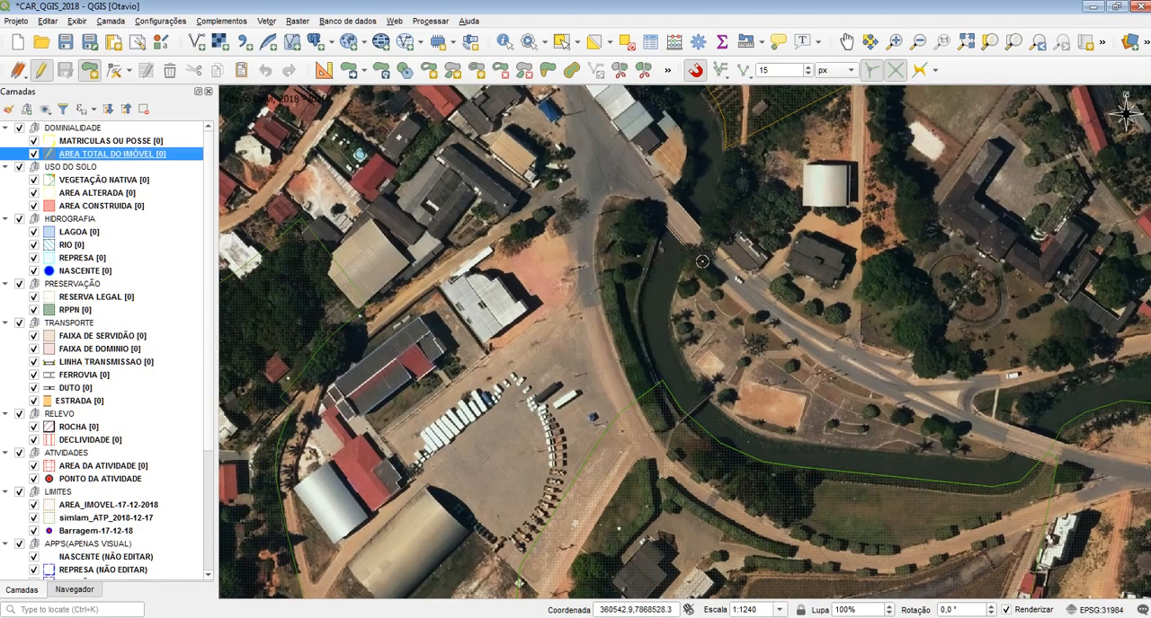
Apply snapping to all layers and try the Segmento and Vértice snapping types
left_click(725, 75)
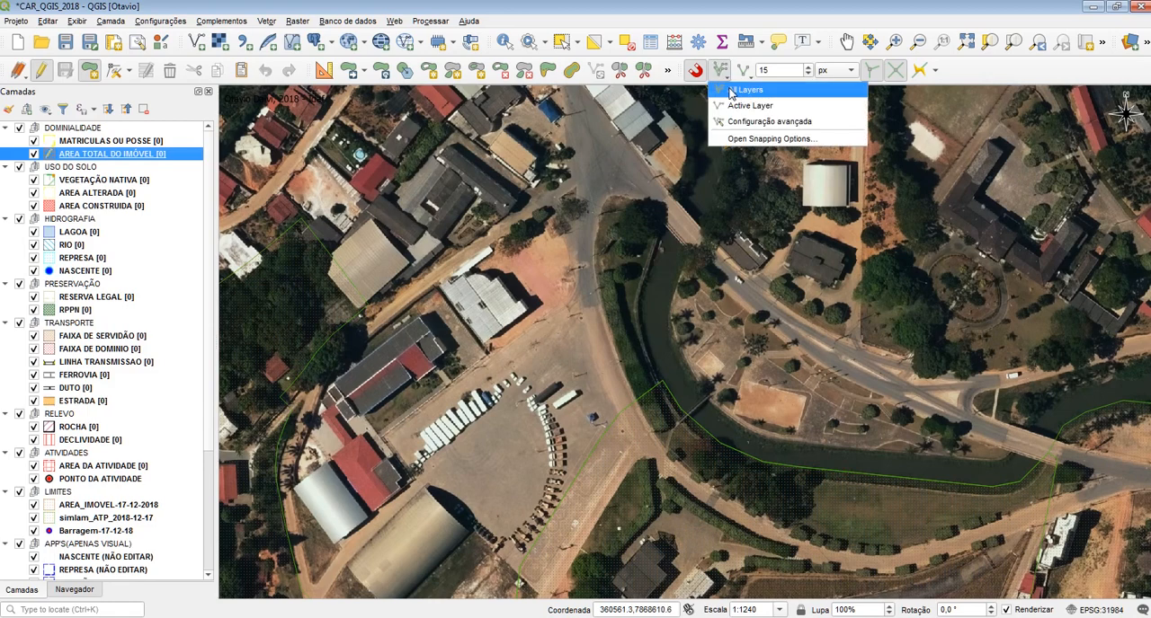
left_click(746, 91)
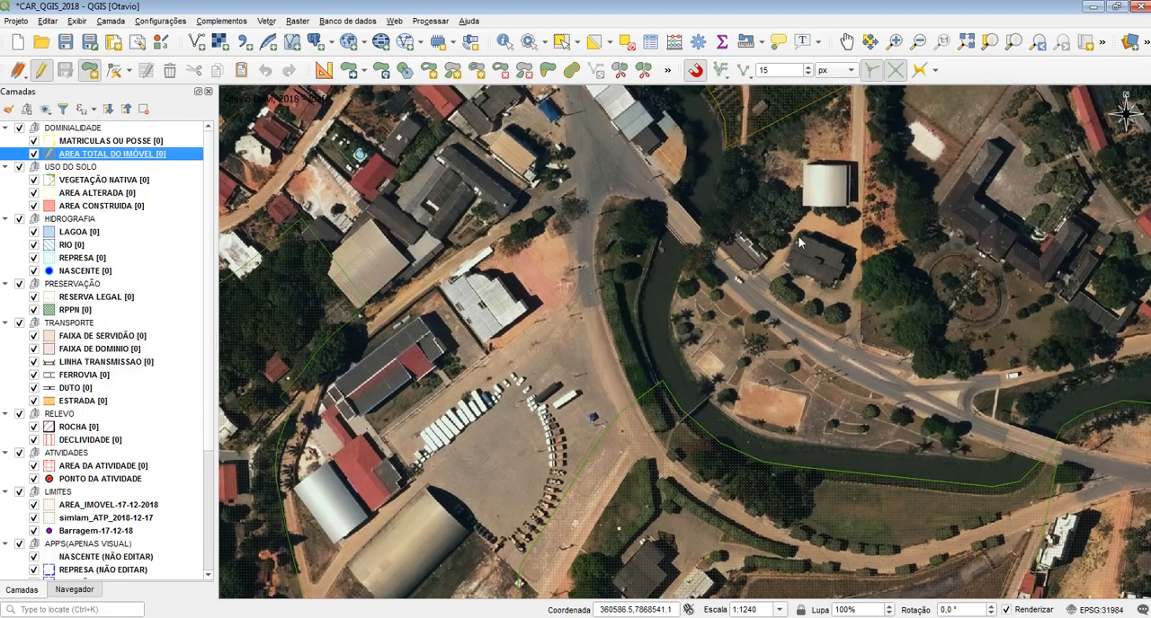
left_click(749, 74)
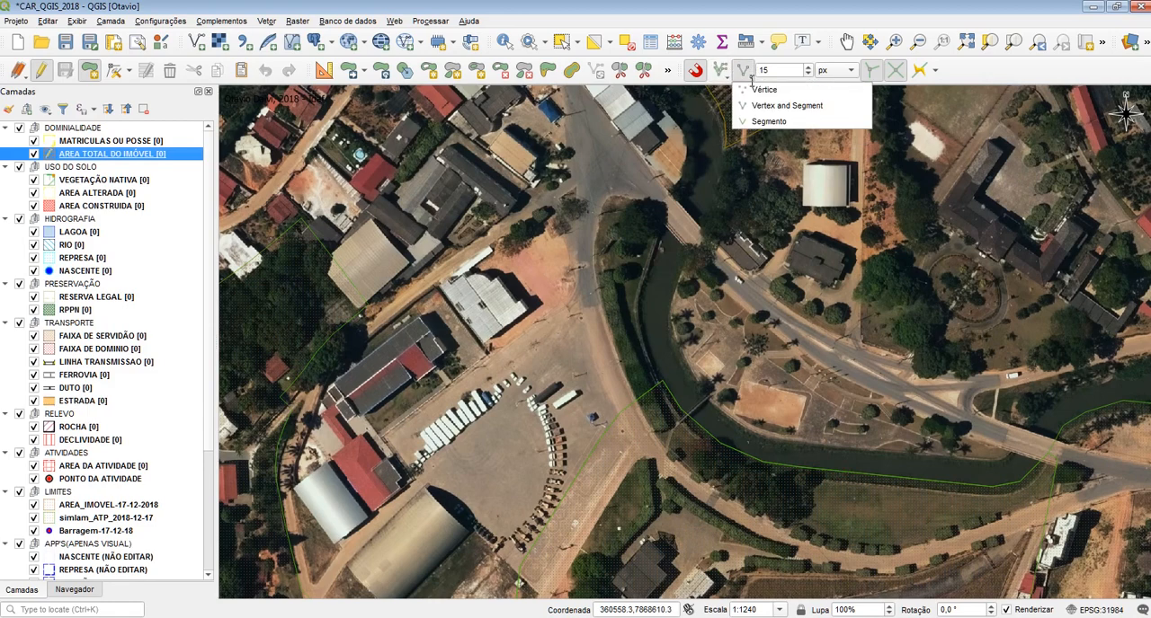
left_click(768, 121)
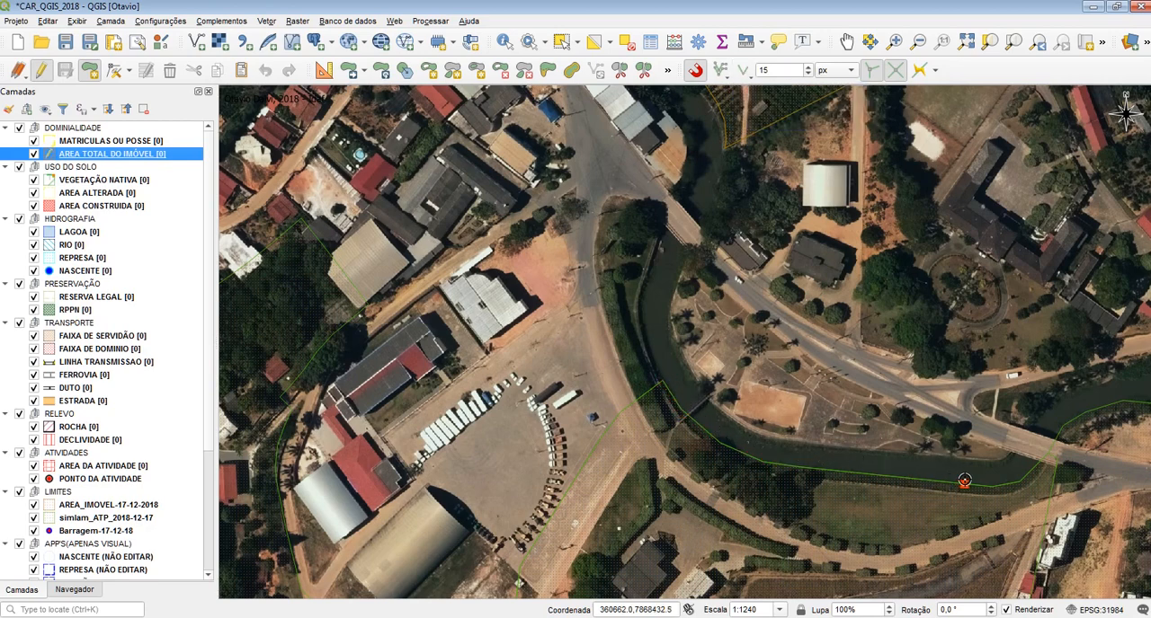
left_click(750, 70)
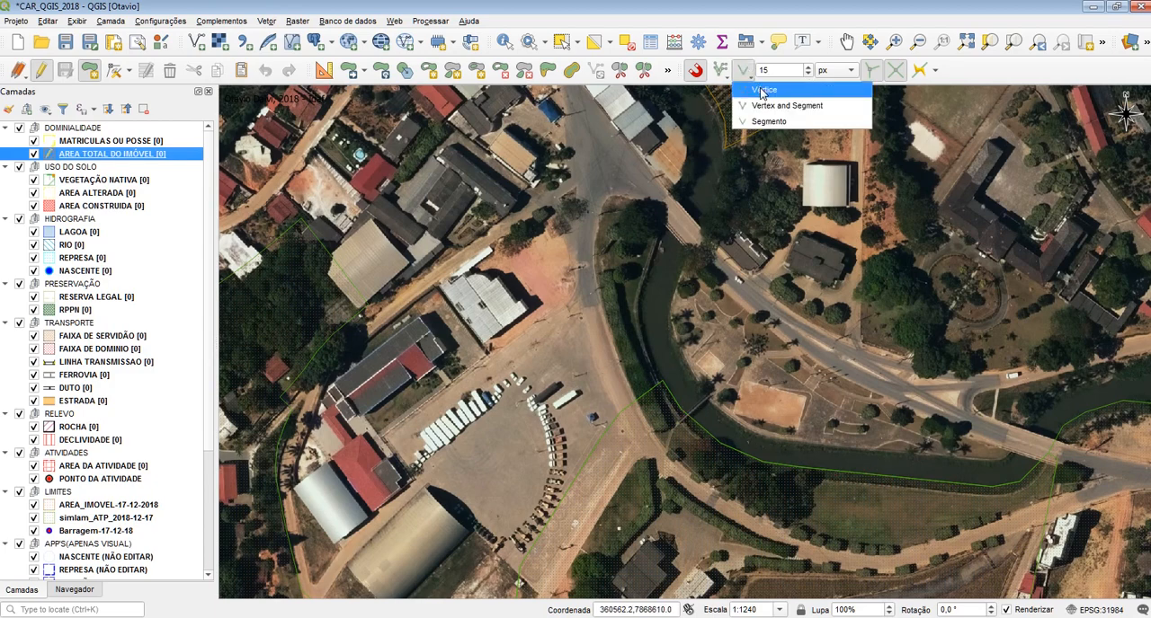
left_click(762, 89)
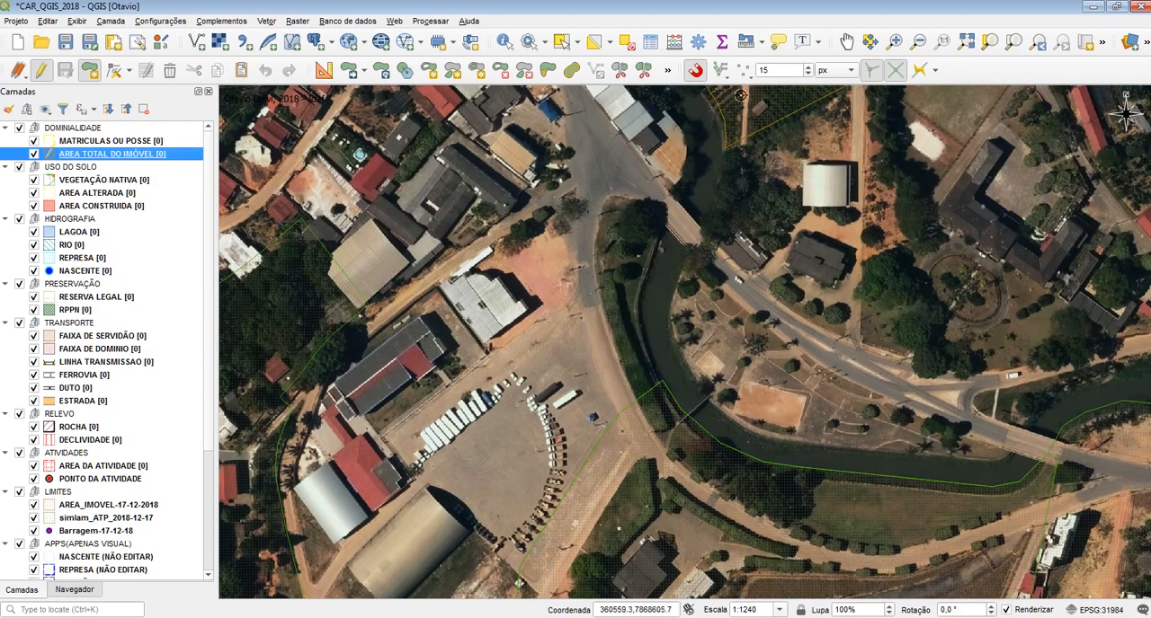
Set the snapping type to Vertex and Segment
left_click(749, 70)
left_click(760, 105)
scroll(682, 415, "up", 2)
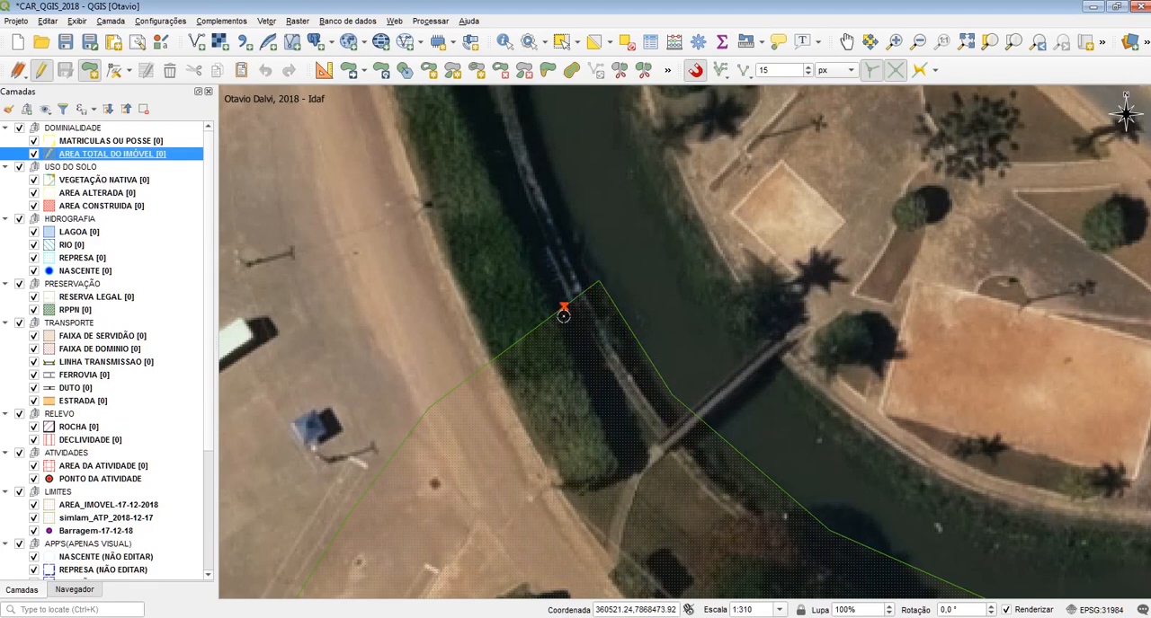
Restrict snapping to the active layer
left_click(745, 71)
left_click(719, 71)
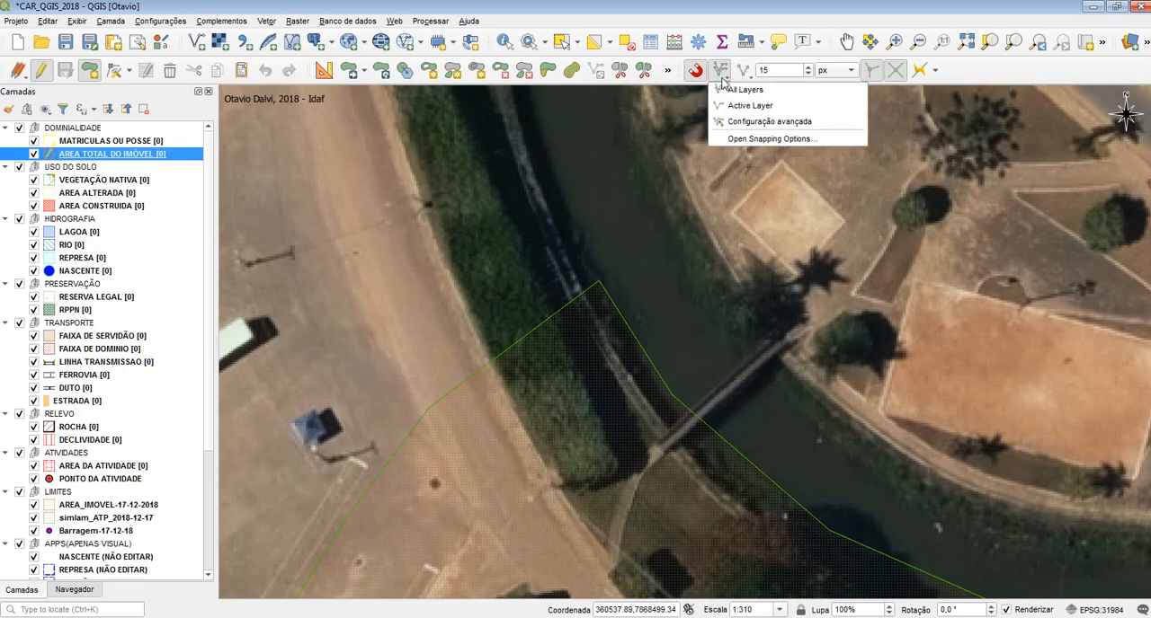
left_click(753, 92)
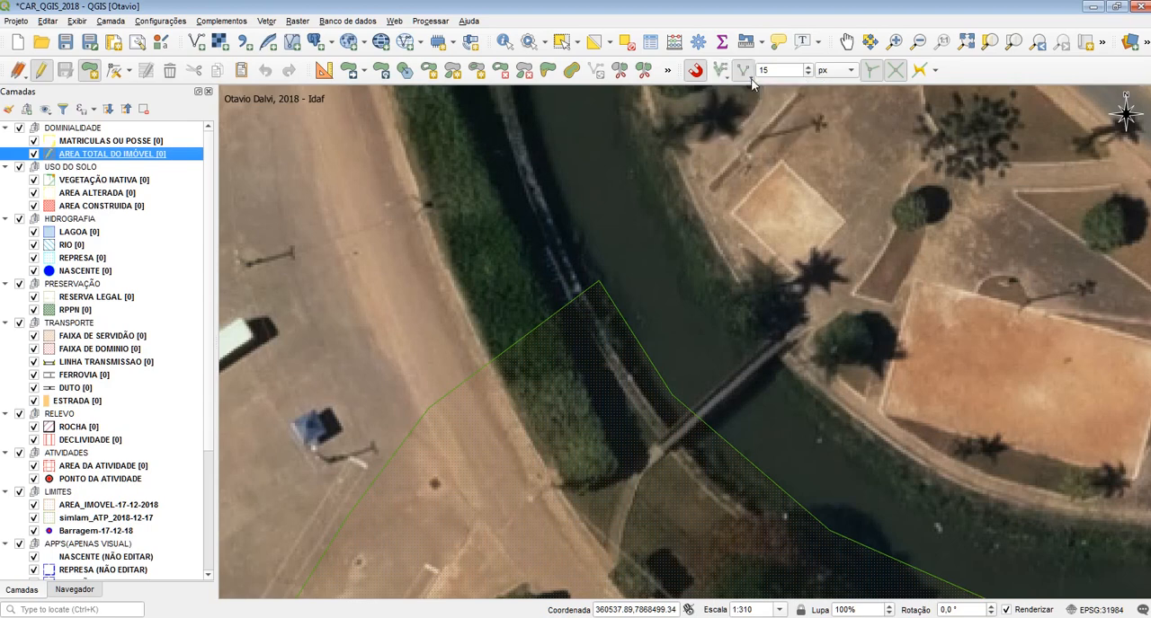
left_click(745, 71)
left_click(724, 74)
left_click(727, 79)
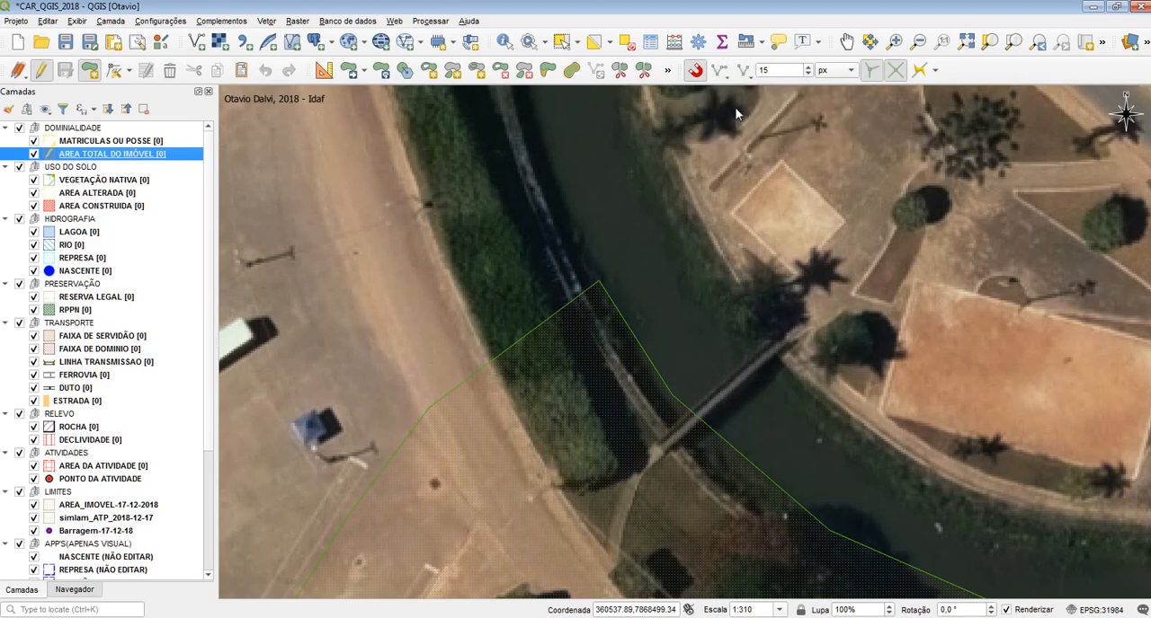
left_click(742, 79)
left_click(726, 80)
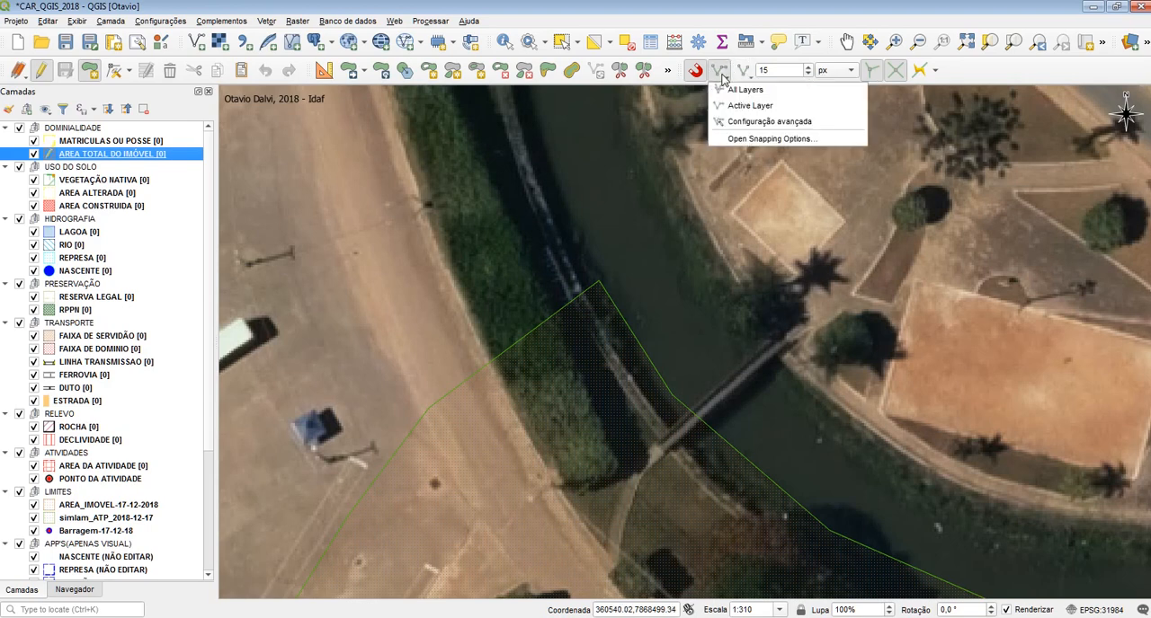
left_click(743, 79)
left_click(743, 79)
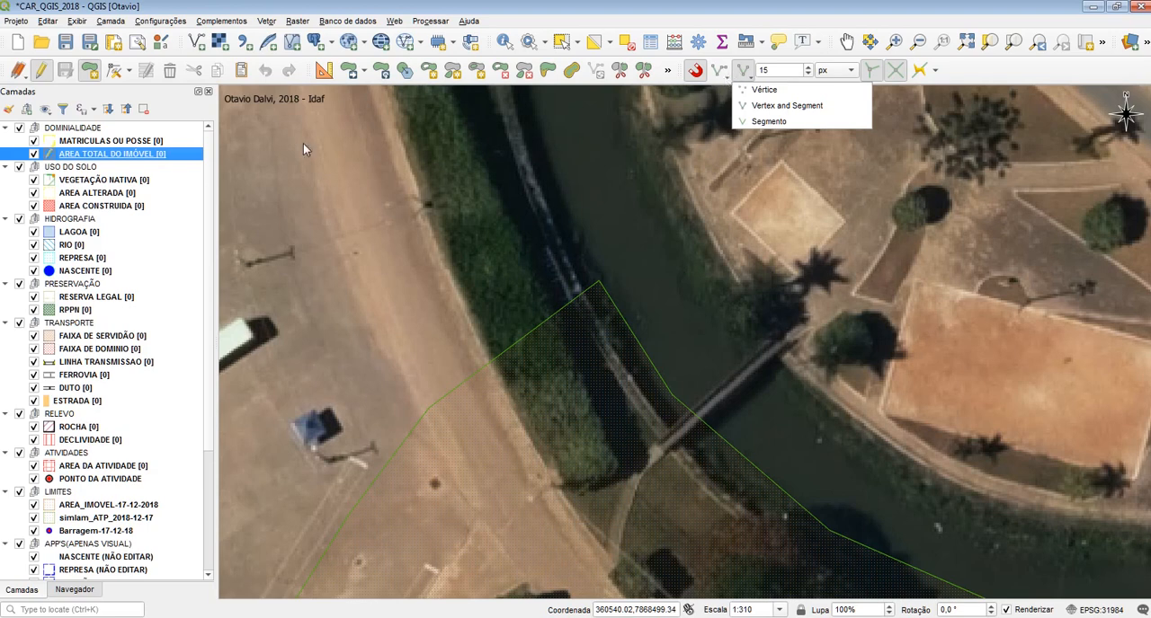
left_click(317, 180)
Draw a four-vertex polygon in AREA TOTAL DO IMÓVEL across the dirt road west of the canal, leaving NOME and MUNICIPIO blank
left_click(88, 70)
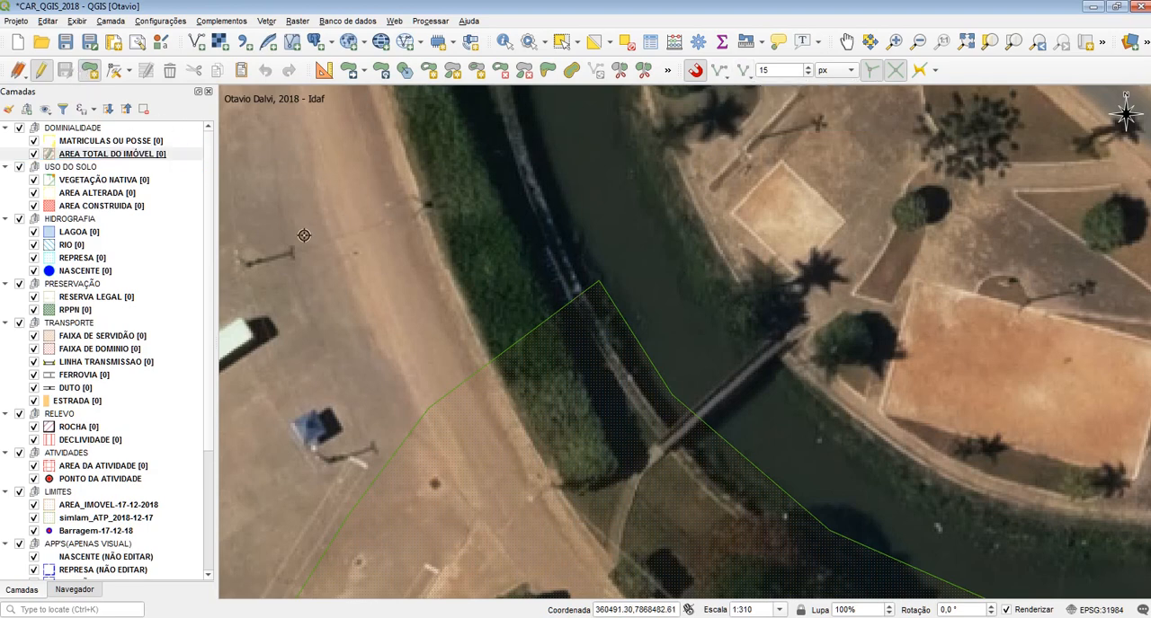
left_click(306, 235)
left_click(318, 127)
left_click(500, 165)
left_click(435, 290)
right_click(435, 289)
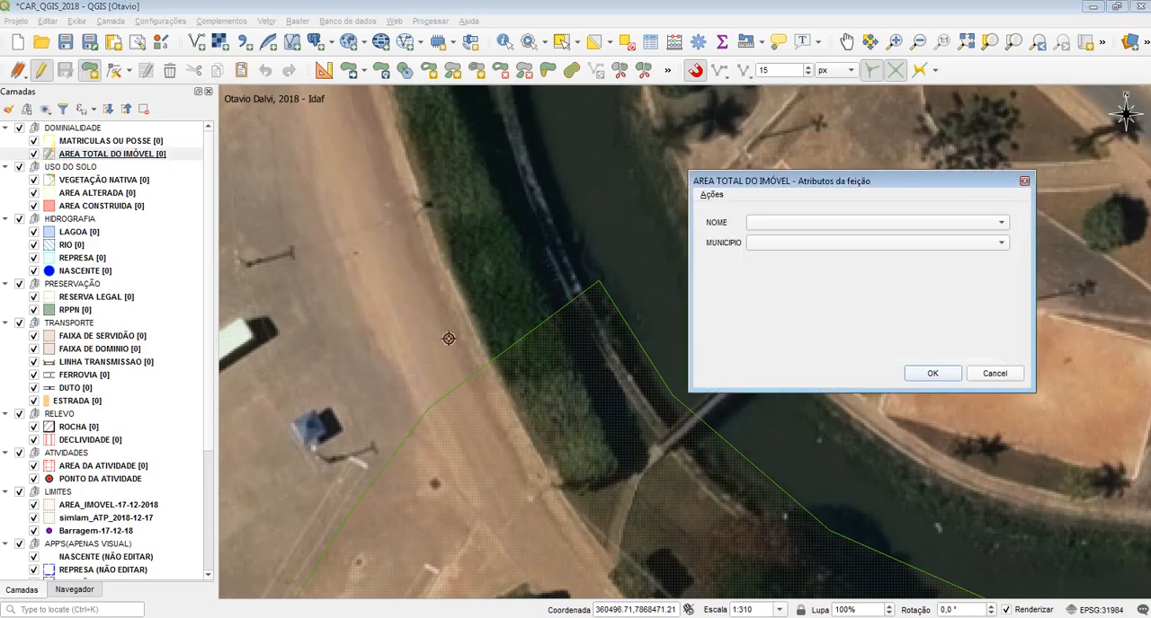
left_click(941, 381)
Draw a second polygon across the canal, snapped to the first polygon's eastern edge, and accept it with blank attributes
left_click(435, 289)
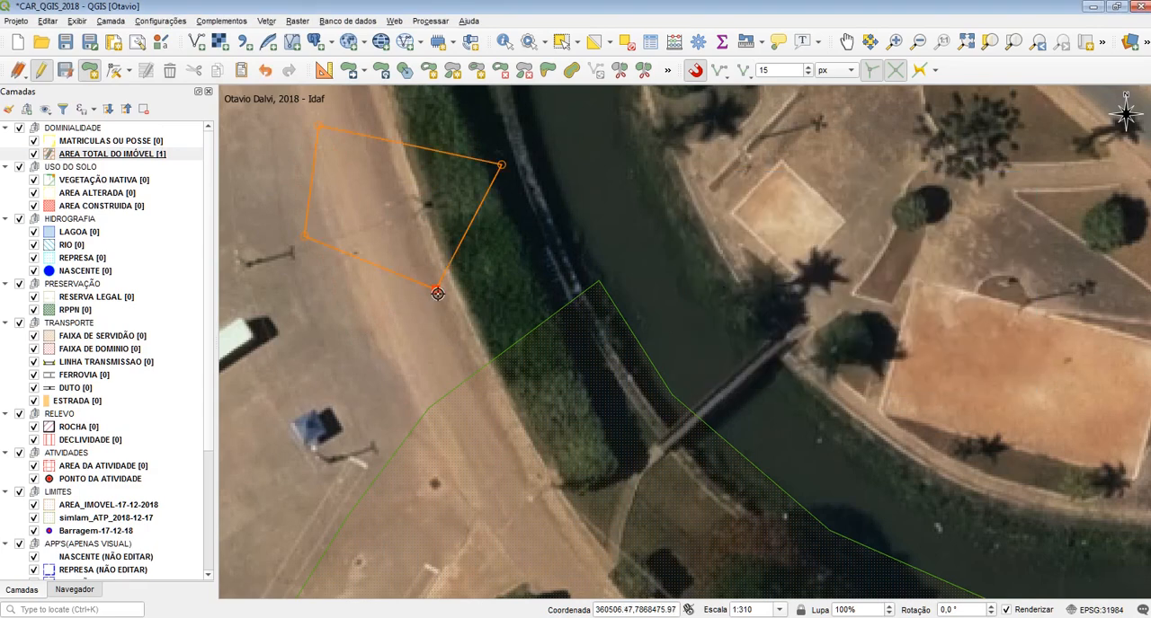
left_click(500, 166)
left_click(713, 135)
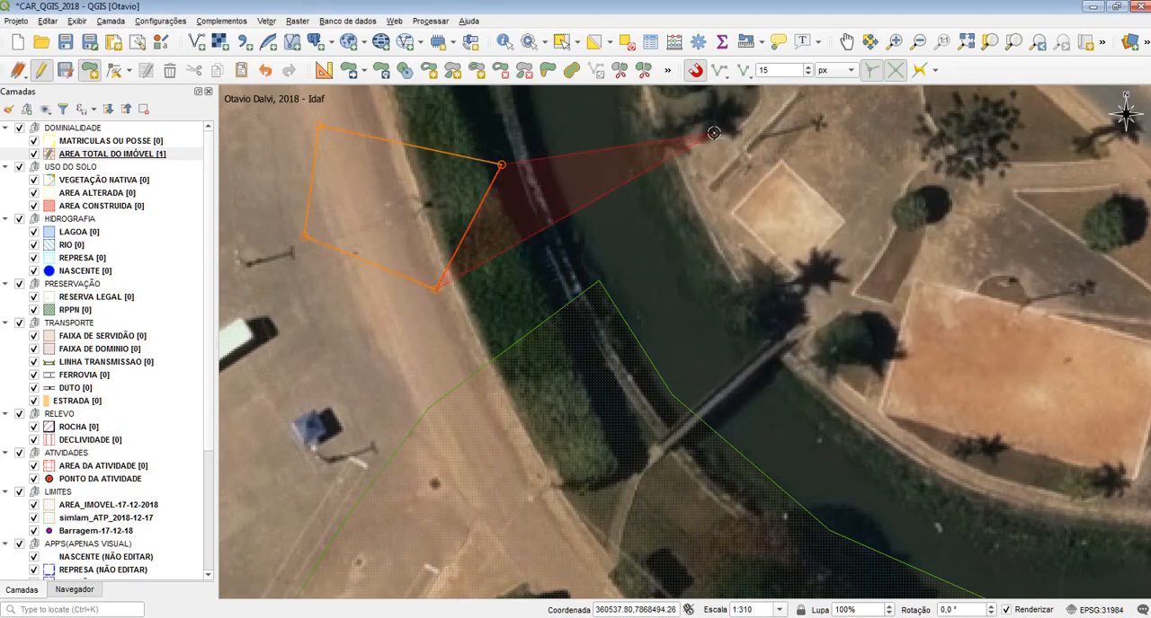
left_click(757, 239)
left_click(558, 239)
right_click(676, 198)
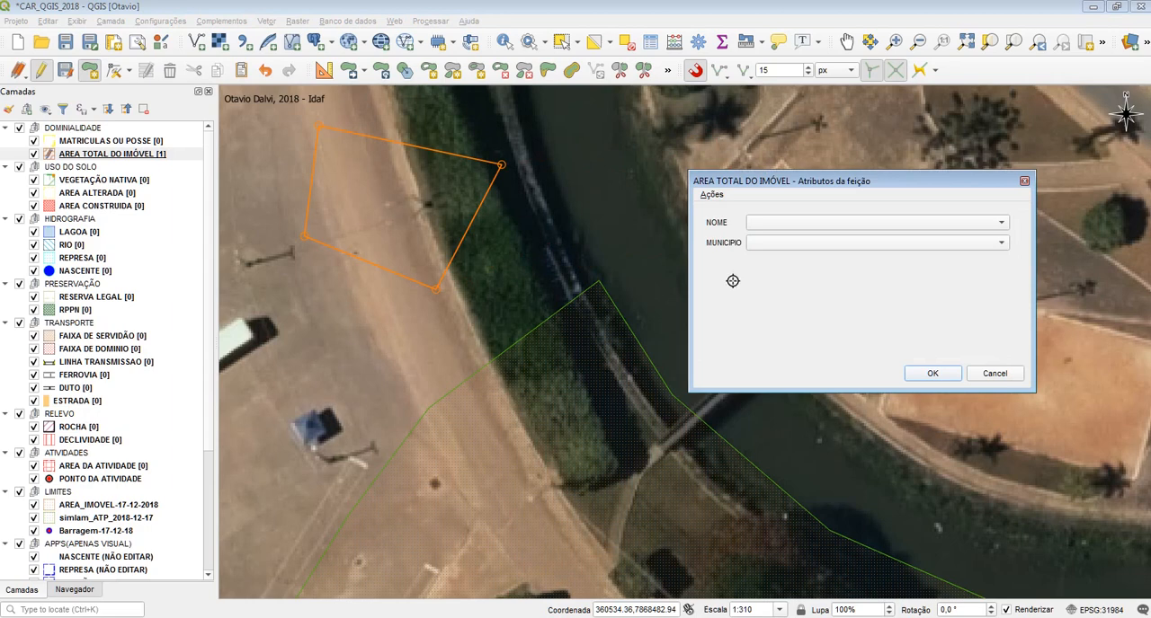
left_click(926, 373)
Draw a third polygon directly north of the first two, snapped to their upper vertices, and accept it with blank attributes
left_click_drag(458, 131, 463, 235)
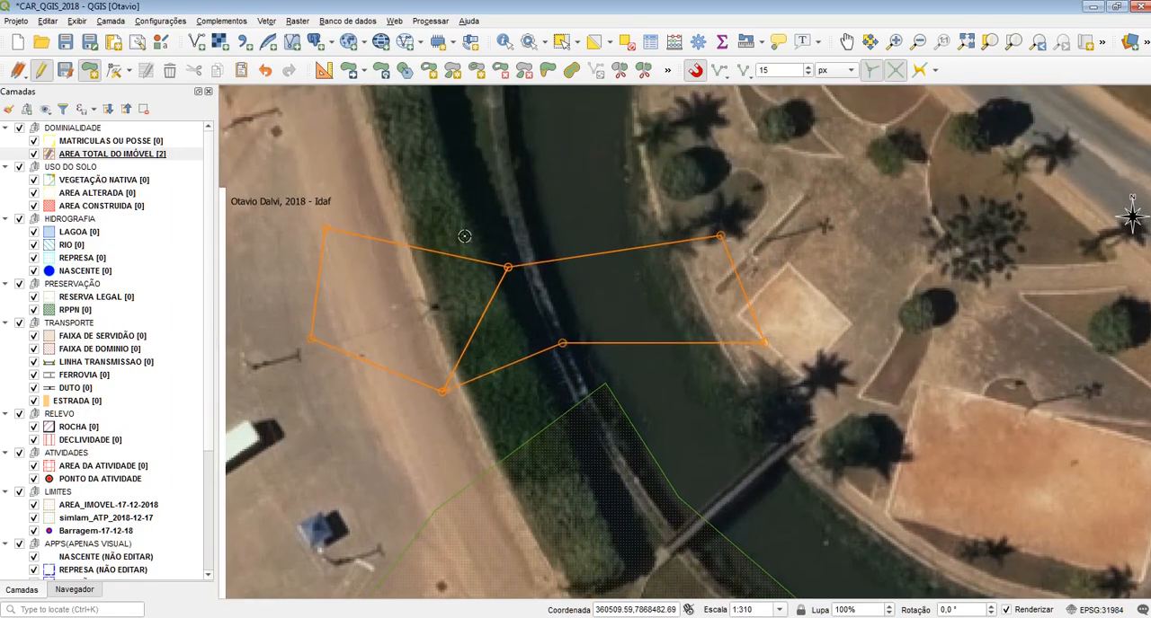
left_click(355, 139)
left_click(326, 229)
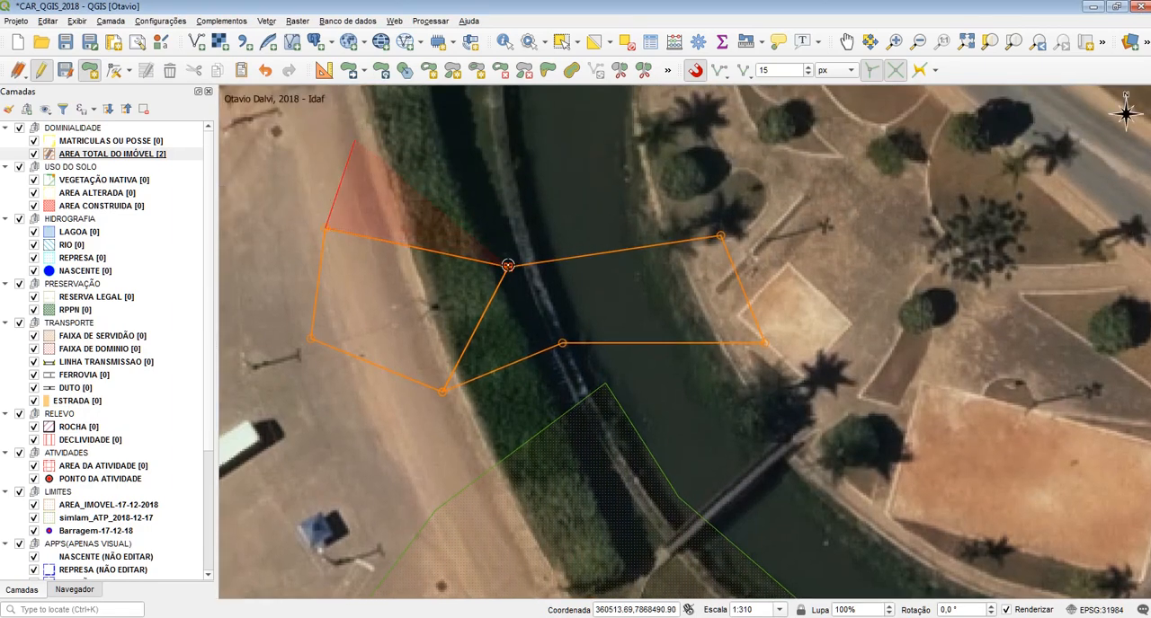
left_click(508, 266)
left_click(720, 236)
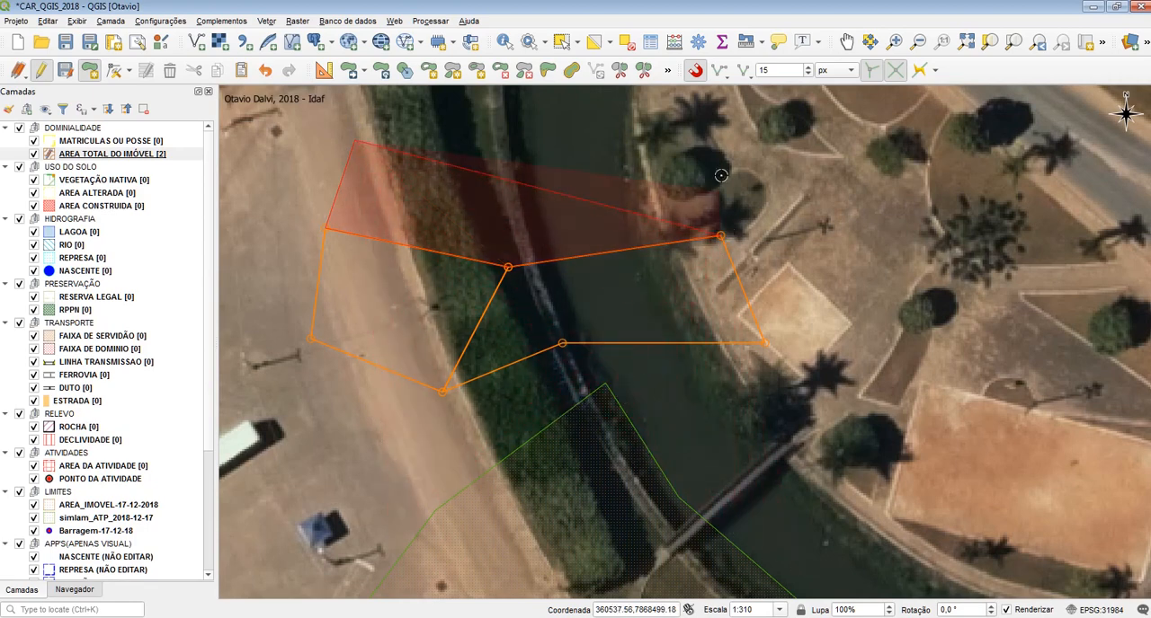
left_click(706, 132)
left_click(531, 162)
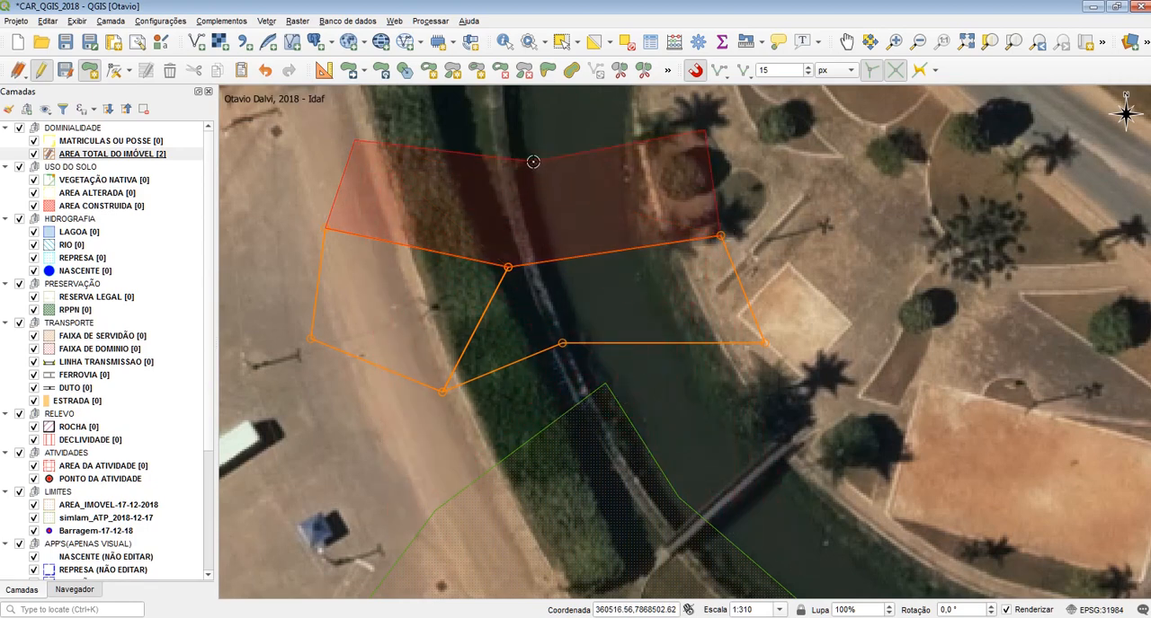
right_click(451, 131)
left_click(931, 374)
Draw a fourth polygon north of the third, snapped to its three upper vertices, and accept it with blank attributes
left_click_drag(613, 216, 637, 404)
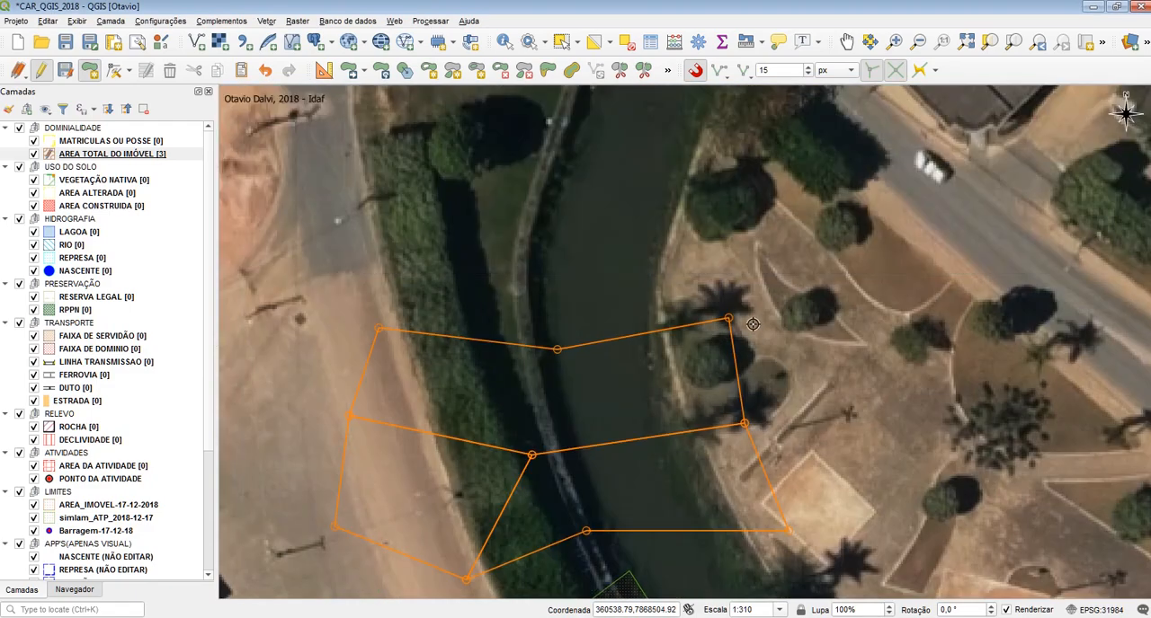
left_click(354, 243)
left_click(378, 330)
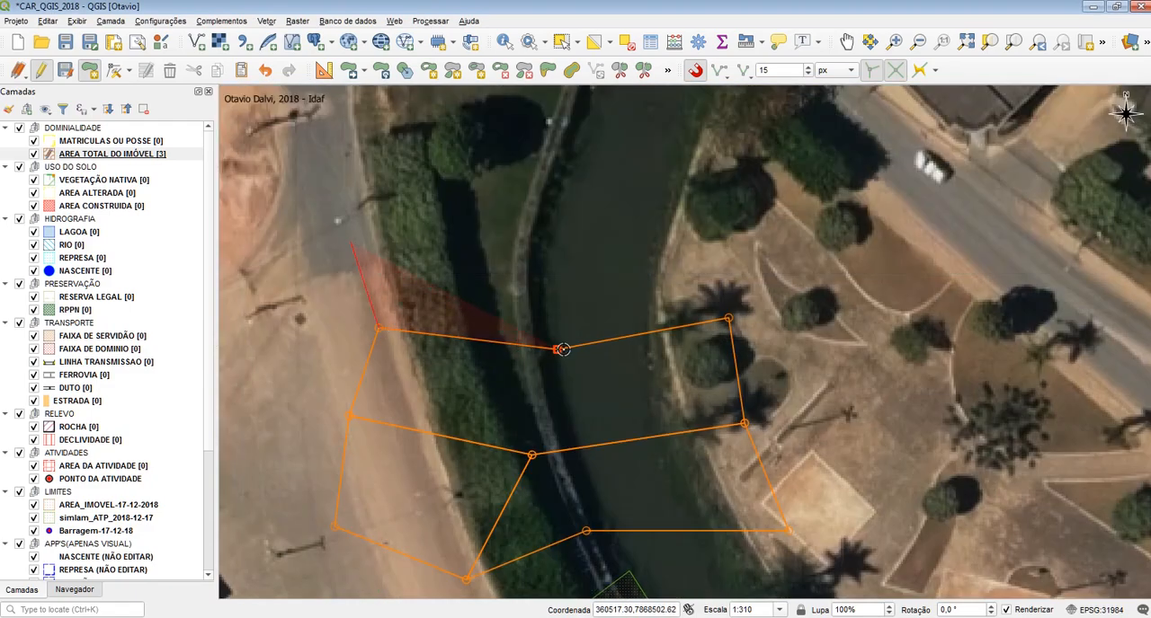
left_click(556, 349)
left_click(727, 319)
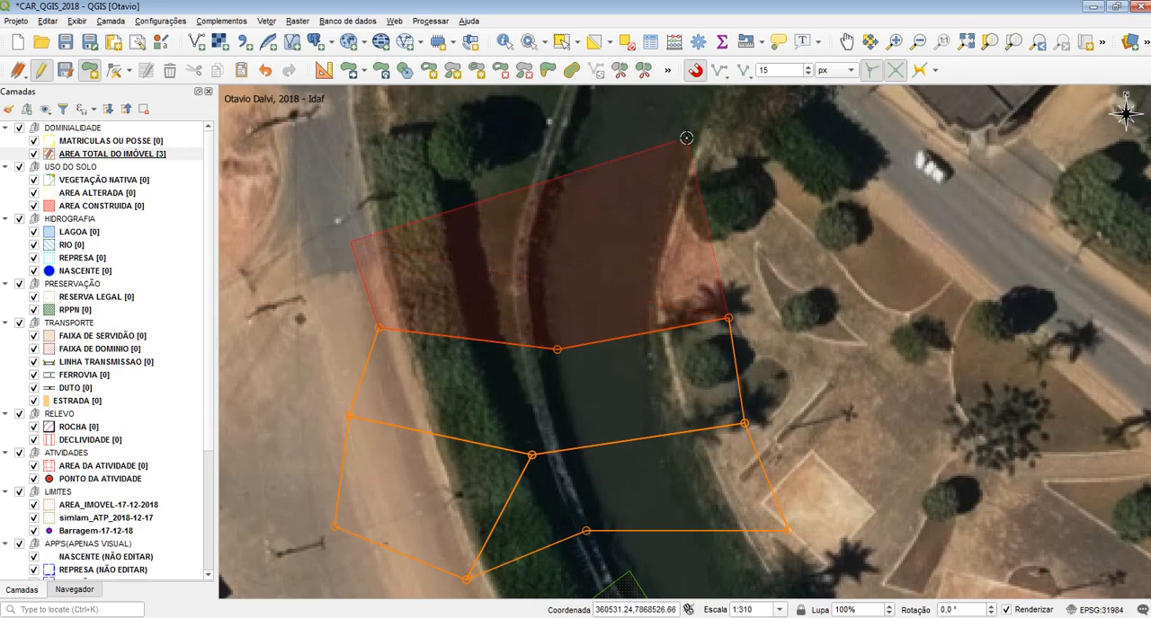
left_click(686, 138)
right_click(585, 198)
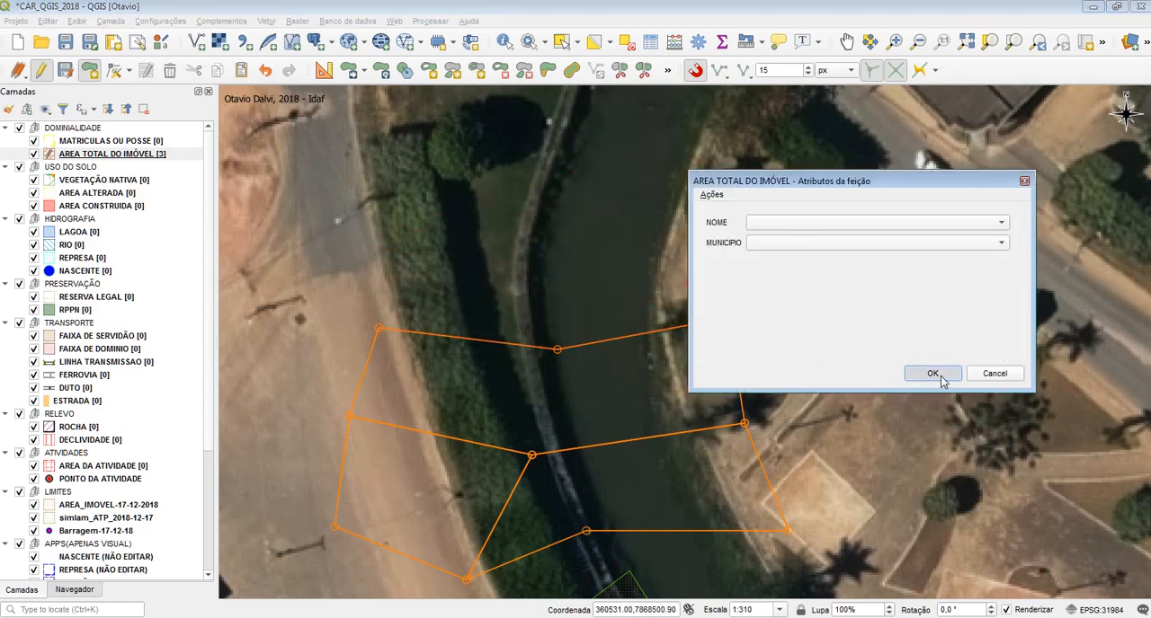
left_click(935, 376)
Try advanced snapping configuration, view its layer list, and set snapping back to all layers
left_click(719, 70)
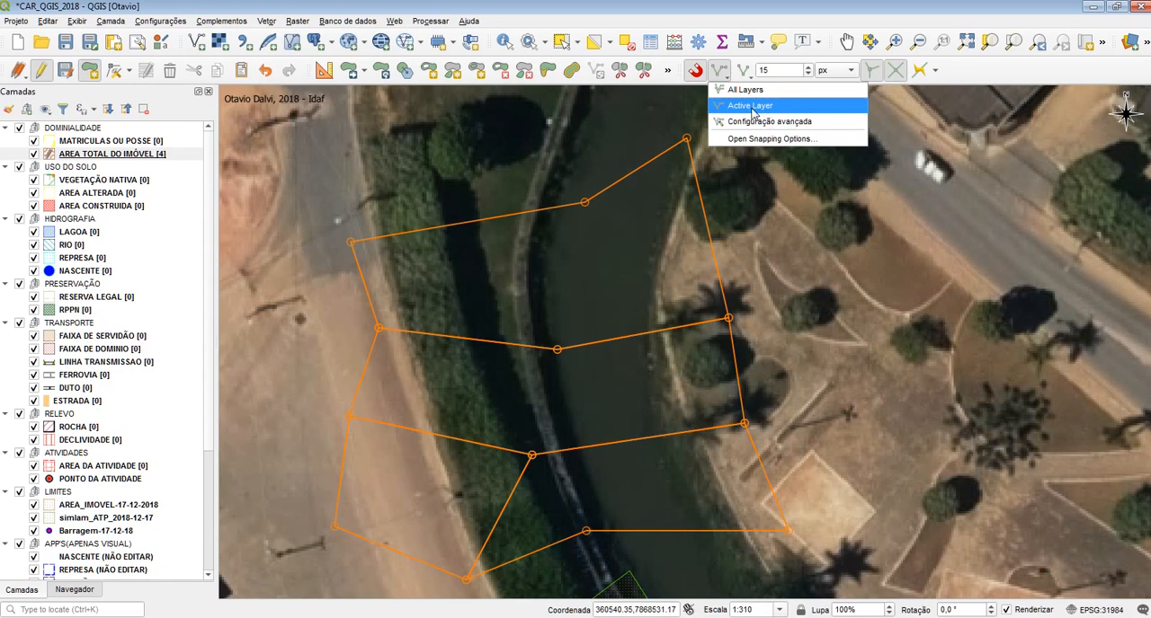
left_click(732, 122)
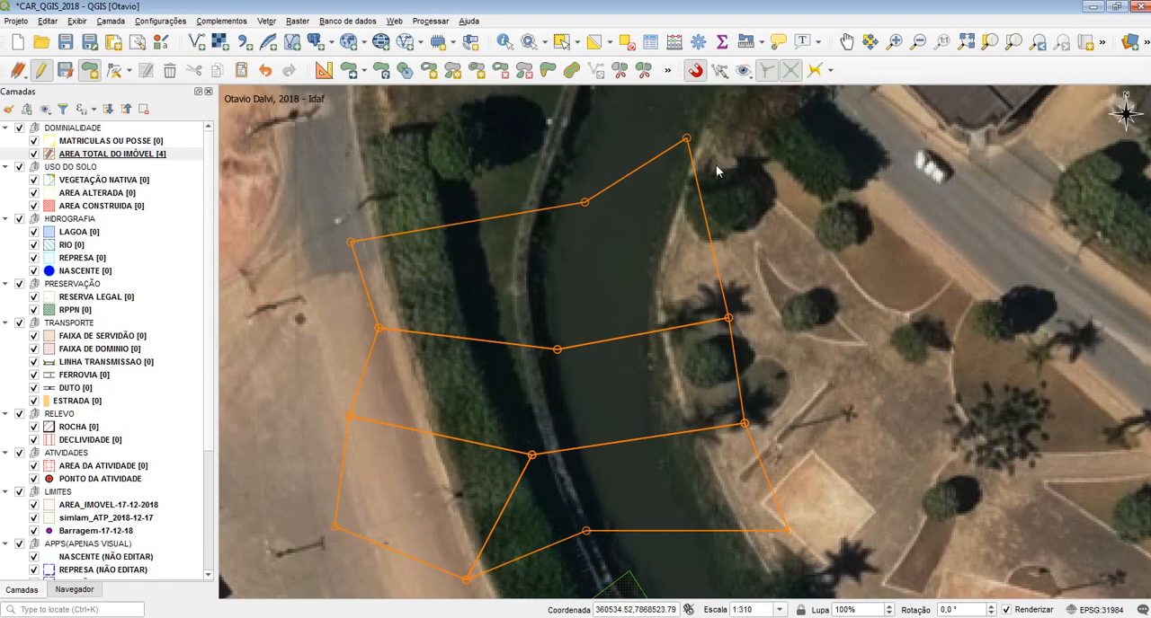
left_click(752, 77)
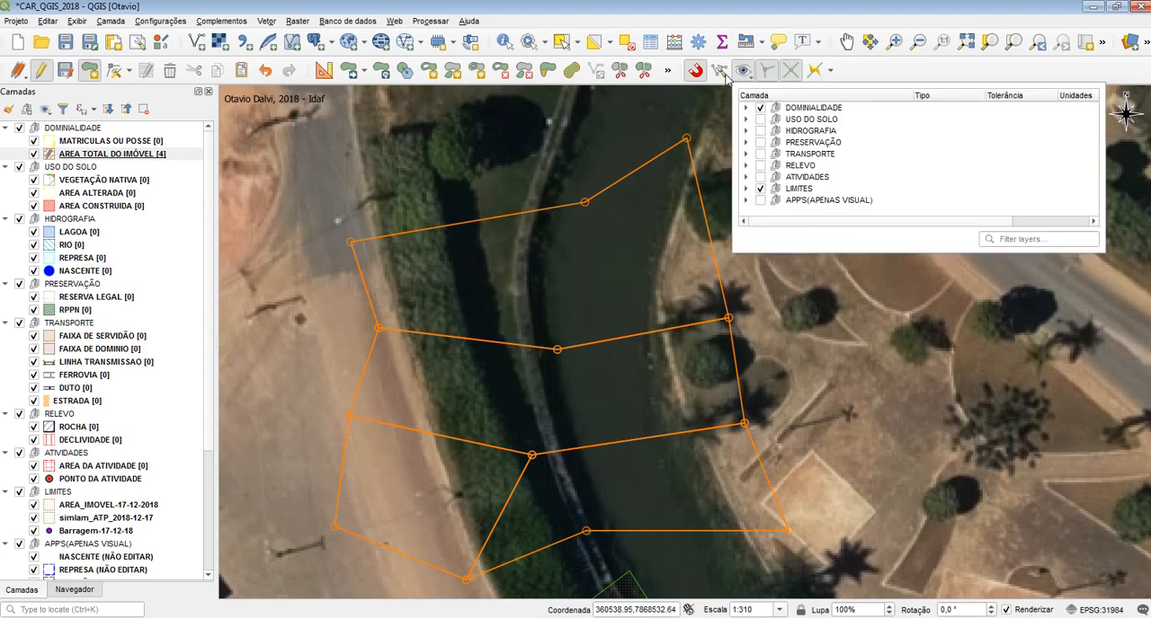
left_click(723, 74)
left_click(745, 90)
left_click(723, 74)
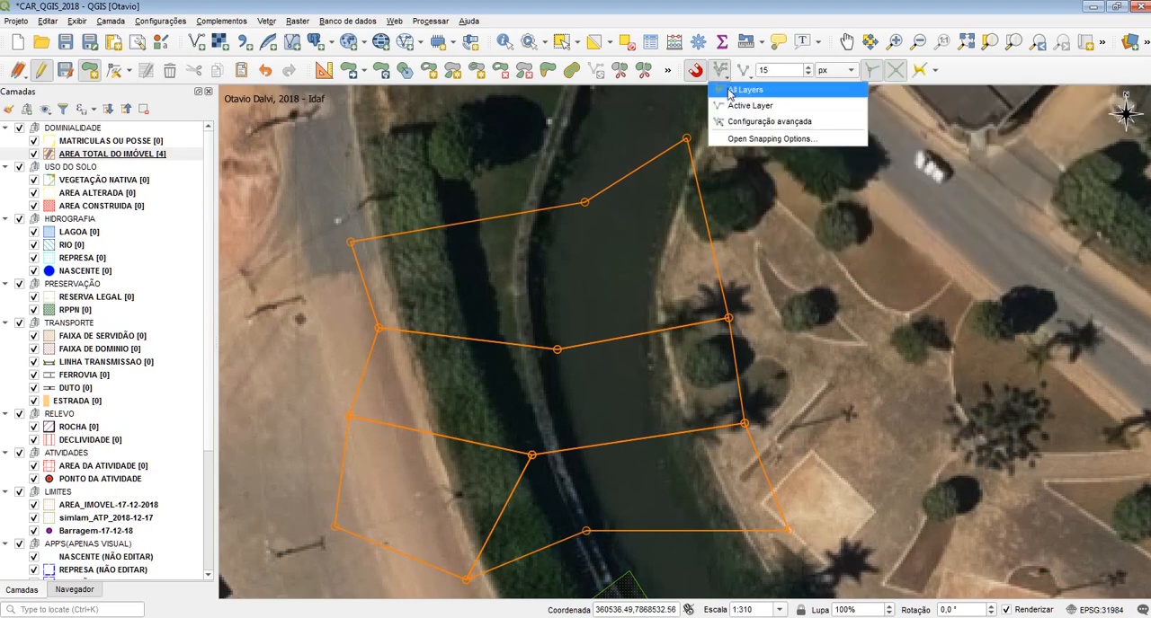
left_click(729, 91)
left_click(723, 74)
left_click(729, 91)
left_click(723, 74)
left_click(729, 91)
Switch snapping to advanced configuration and expand the DOMINIALIDADE group in its layer list
left_click(735, 78)
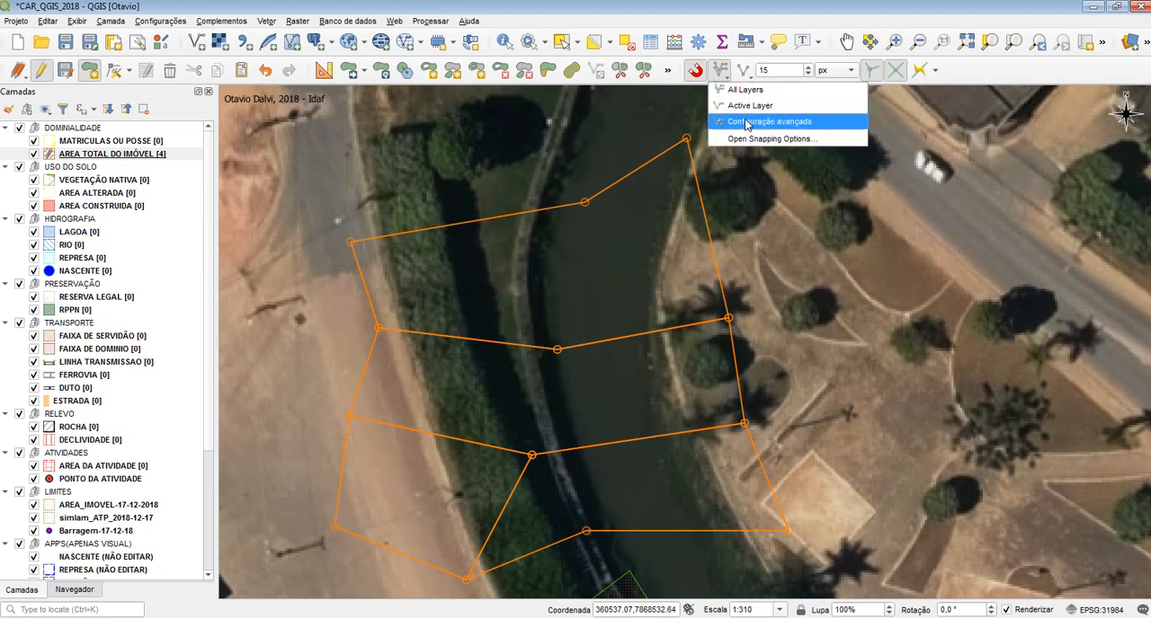
left_click(744, 120)
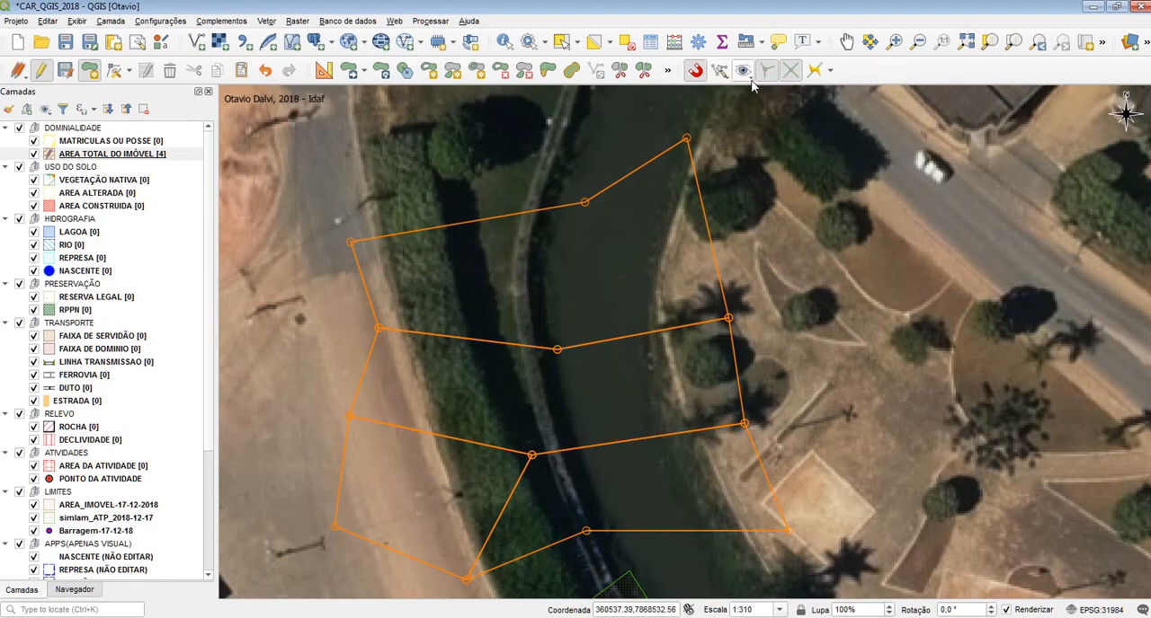
left_click(750, 80)
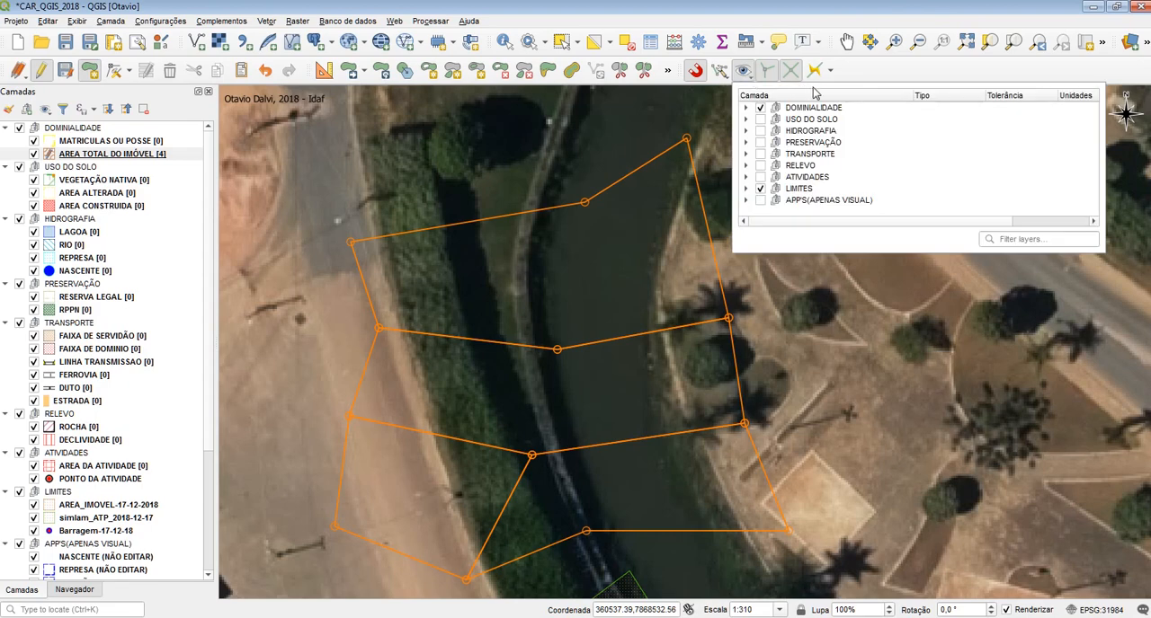
left_click(745, 108)
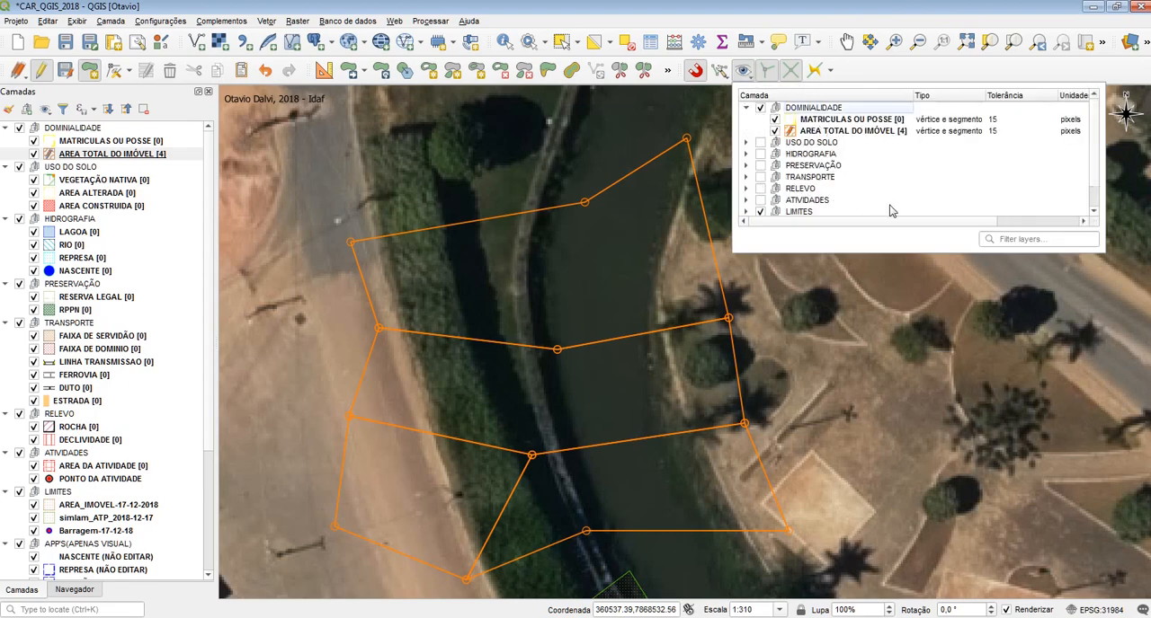
Try switching individual USO DO SOLO layers on and off for snapping, leave them off, and disable the LIMITES group
left_click(746, 143)
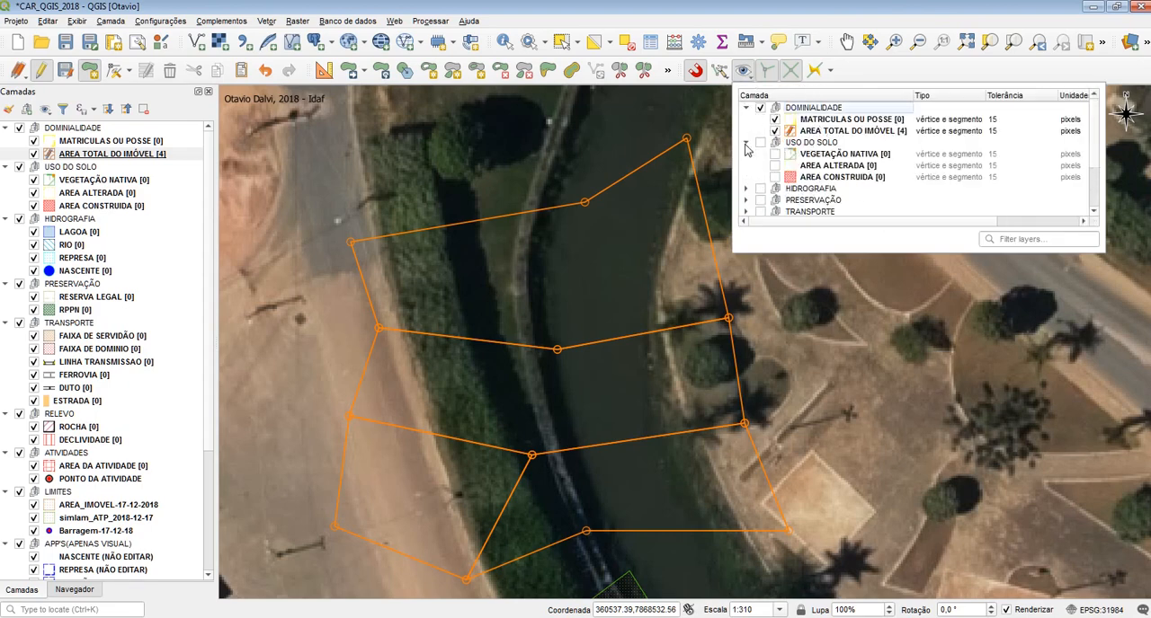
left_click(746, 108)
left_click(746, 119)
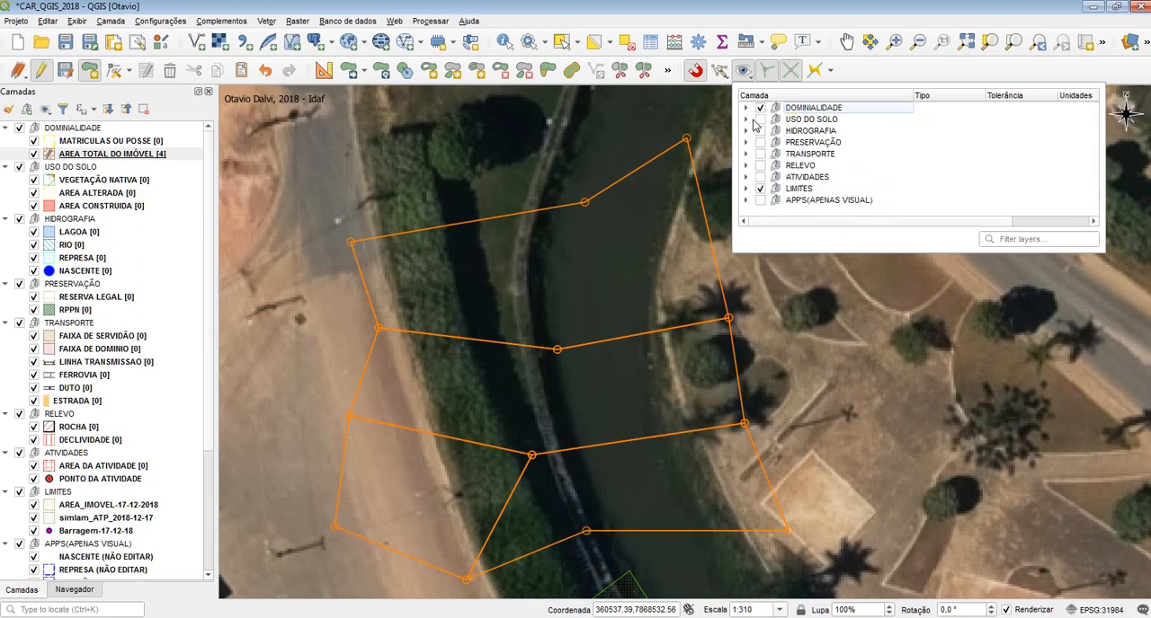
left_click(745, 119)
left_click(774, 130)
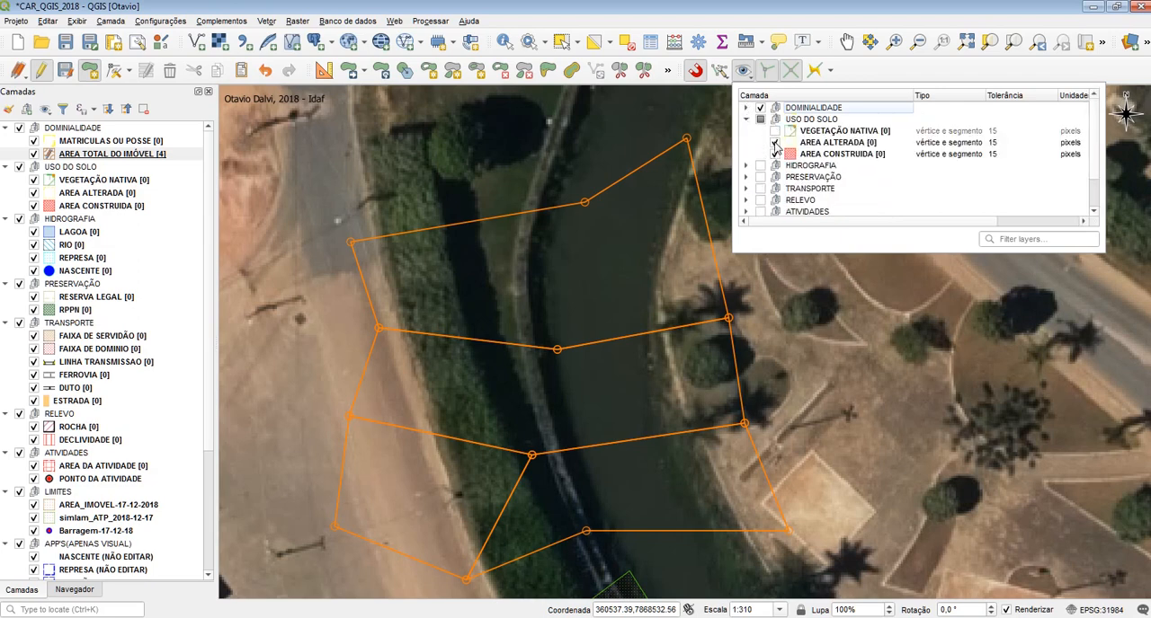
left_click(774, 142)
left_click(774, 153)
left_click(774, 142)
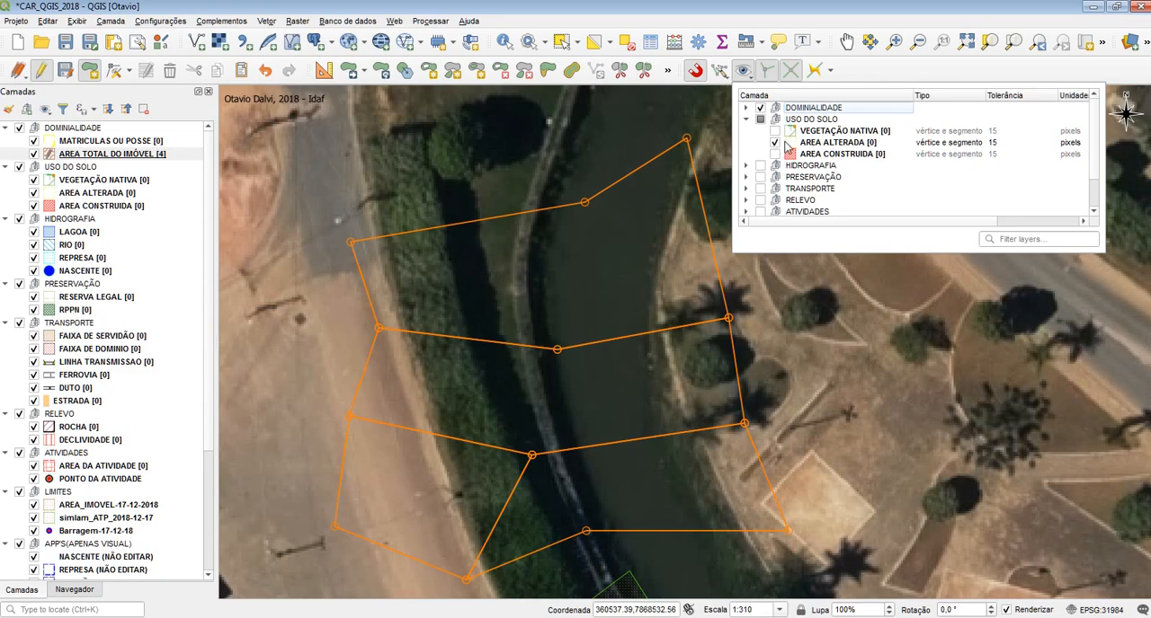
left_click(775, 131)
left_click(775, 152)
left_click(775, 142)
left_click(775, 131)
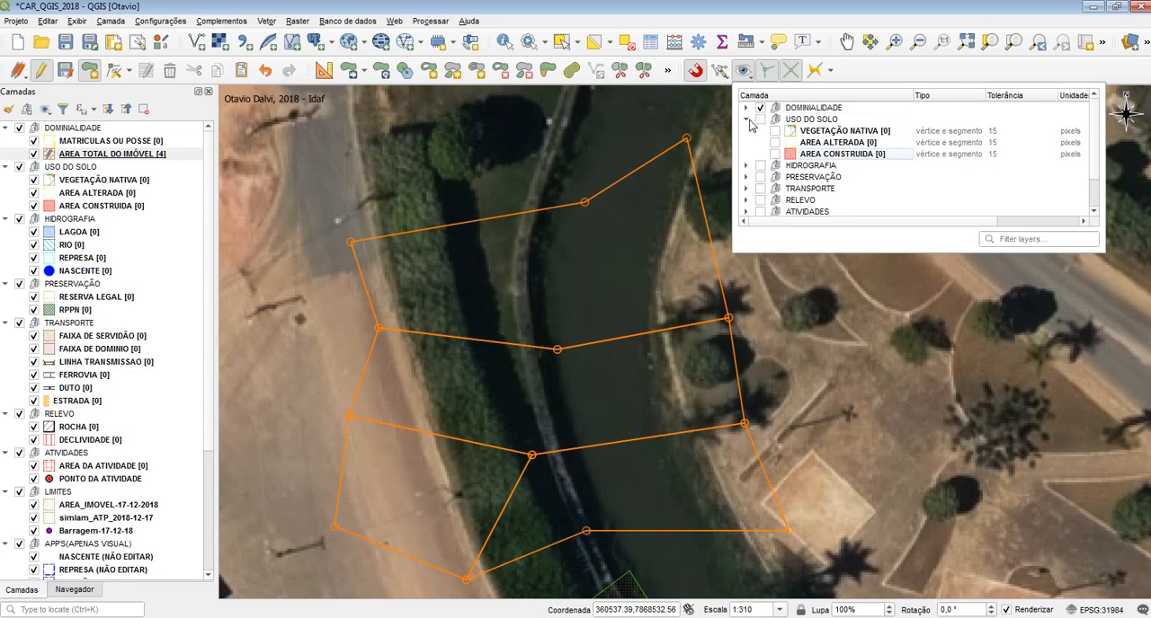
left_click(745, 120)
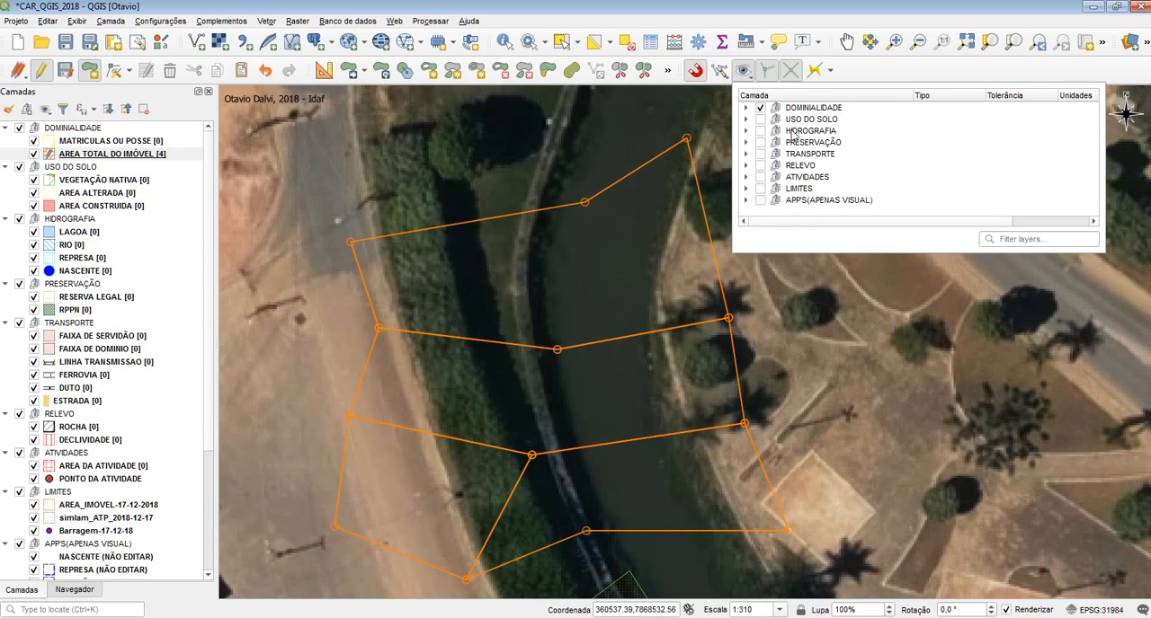
View the snapping unit choices for the two DOMINIALIDADE layers and keep both in pixels
left_click(745, 108)
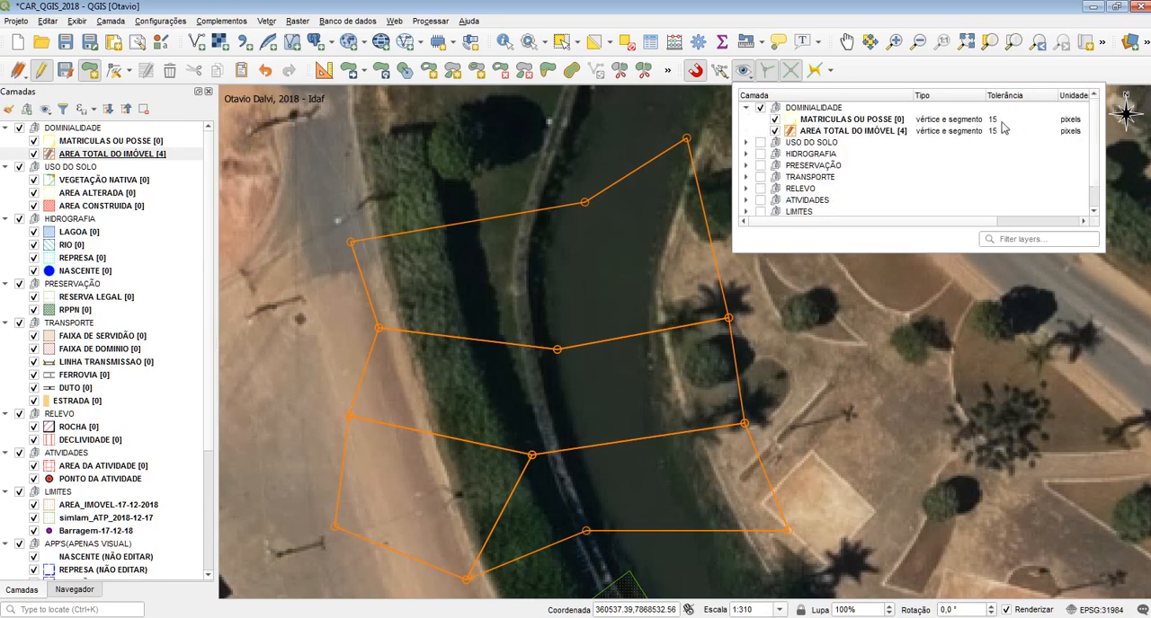
left_click(1070, 119)
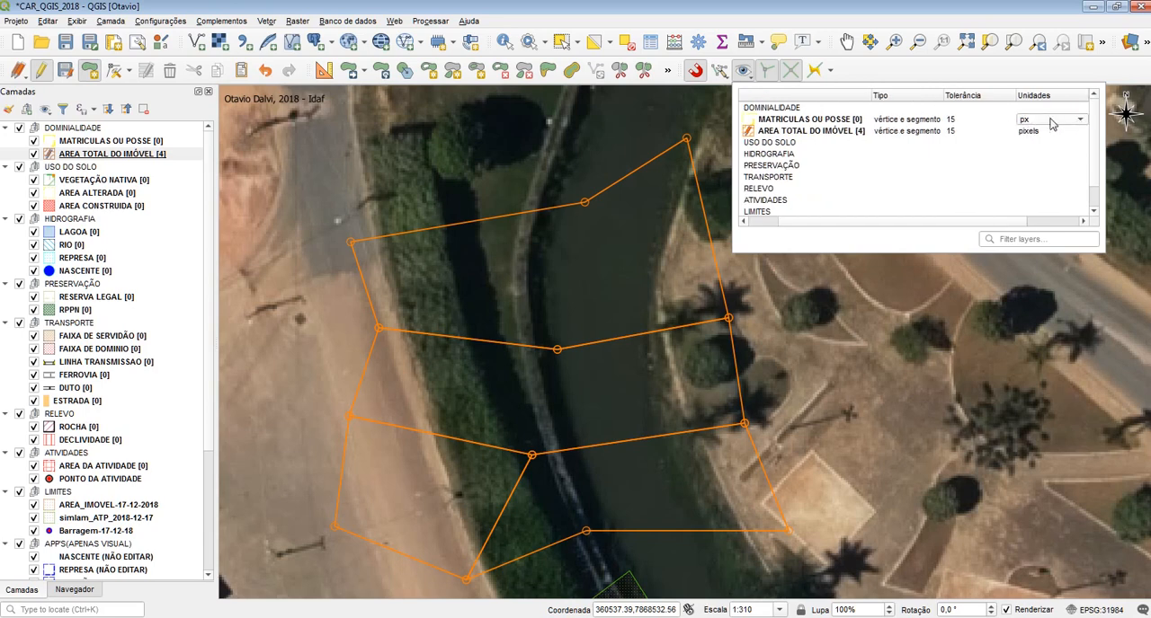
left_click(1050, 120)
left_click(1041, 124)
left_click(1040, 132)
left_click(1040, 132)
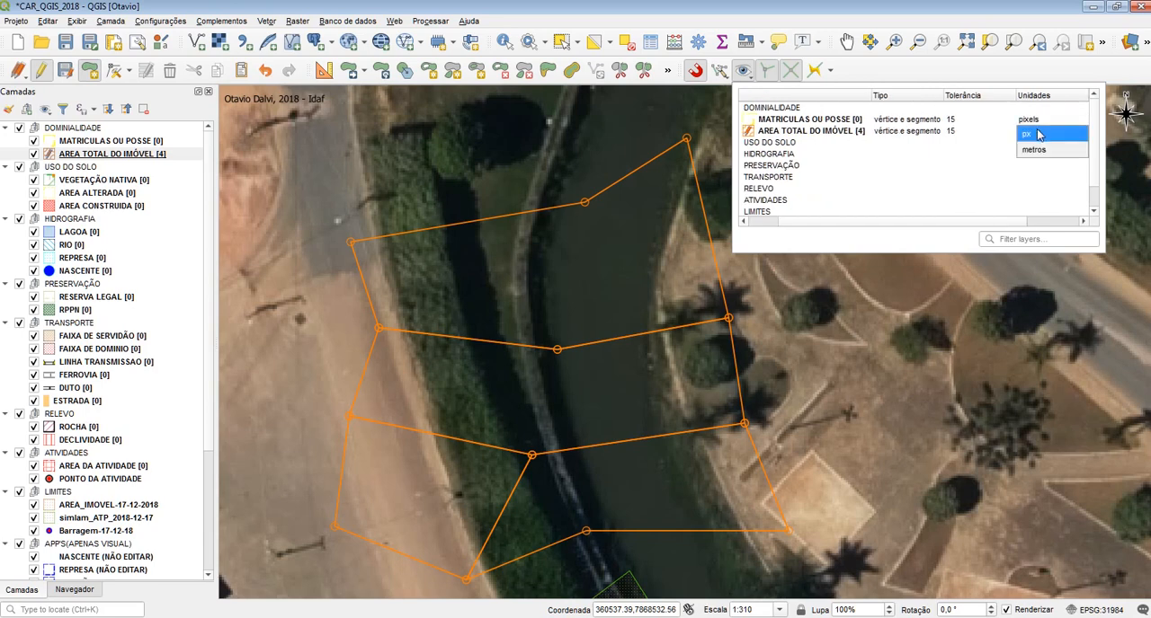
left_click(1032, 140)
left_click(986, 162)
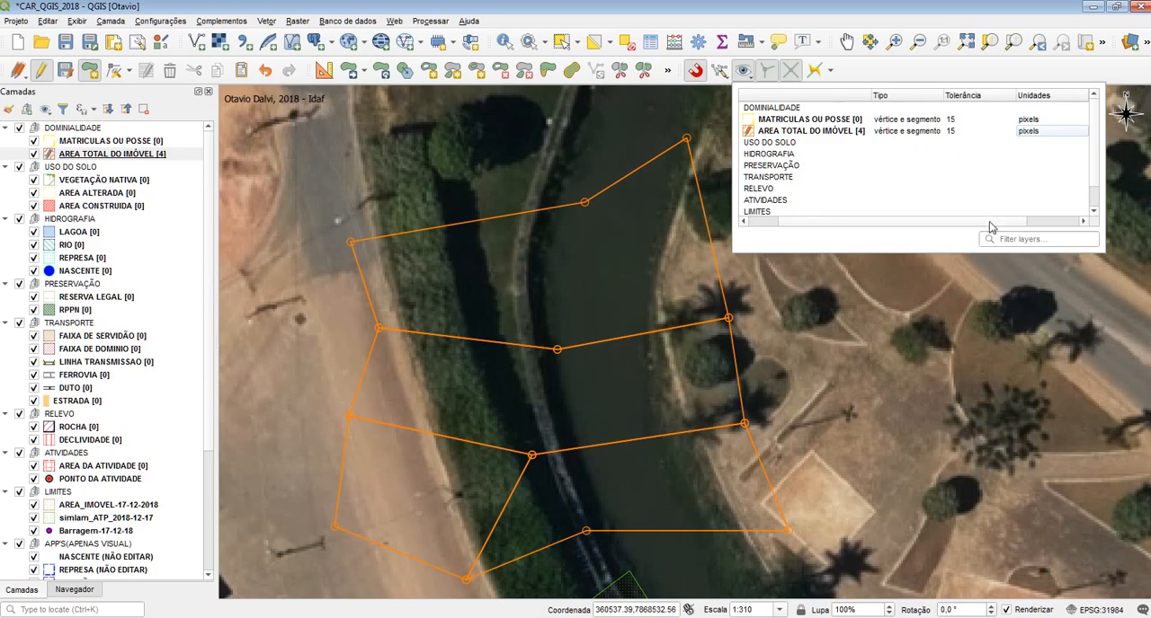
Set the snapping type to vertex for AREA TOTAL DO IMÓVEL and to segment for MATRICULAS OU POSSE
left_click_drag(989, 222, 891, 221)
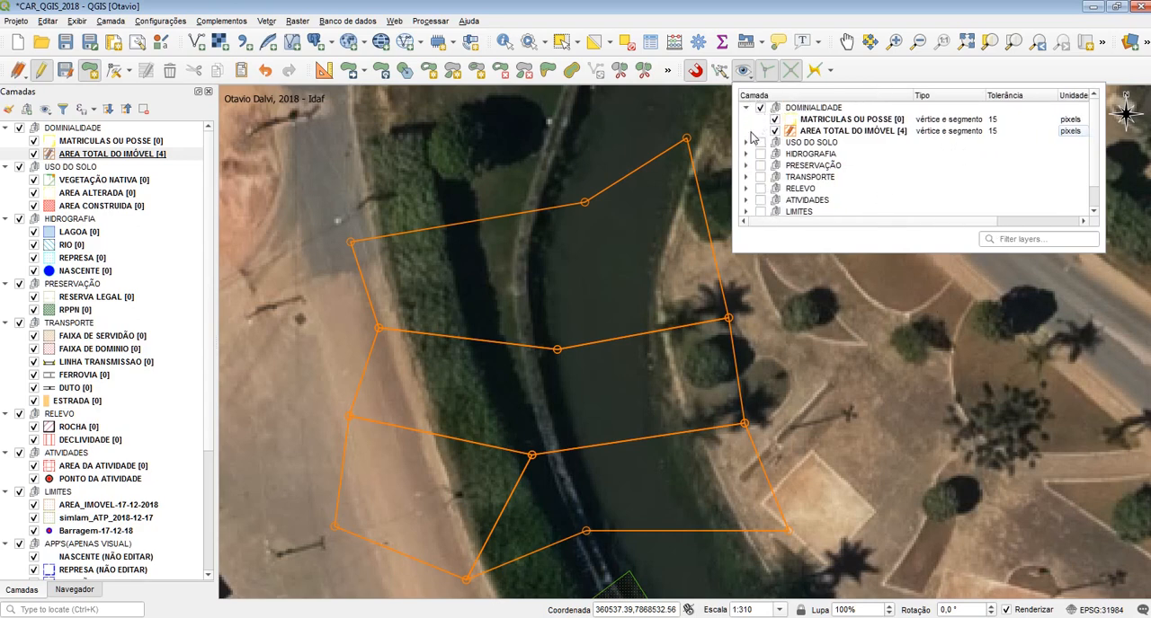
scroll(821, 178, "down", 1)
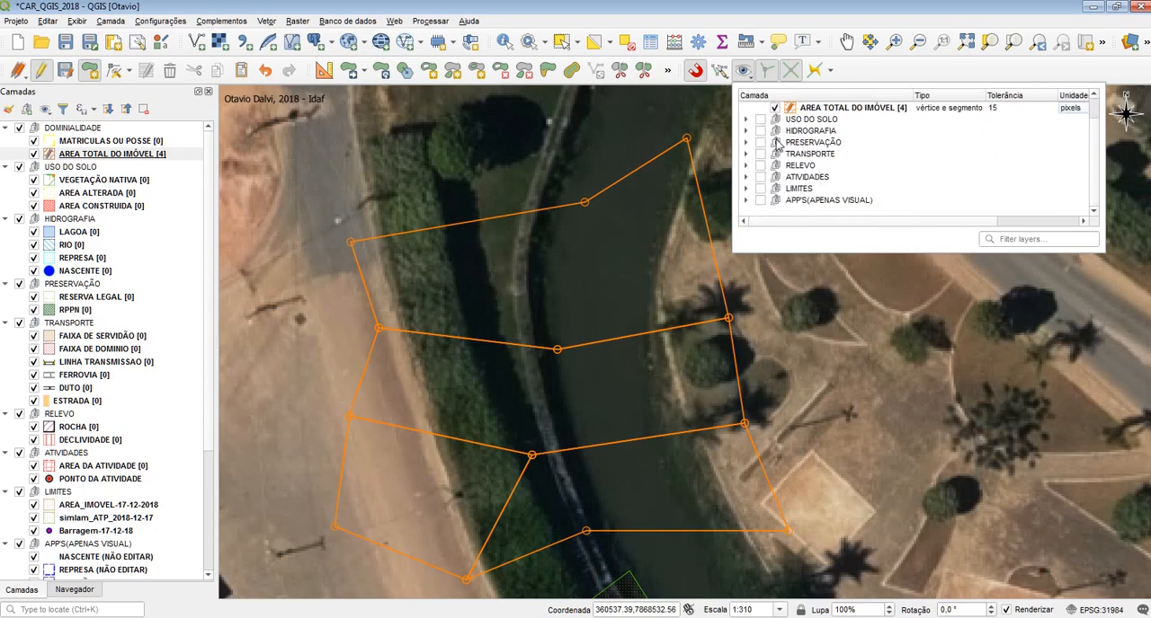
scroll(813, 169, "up", 1)
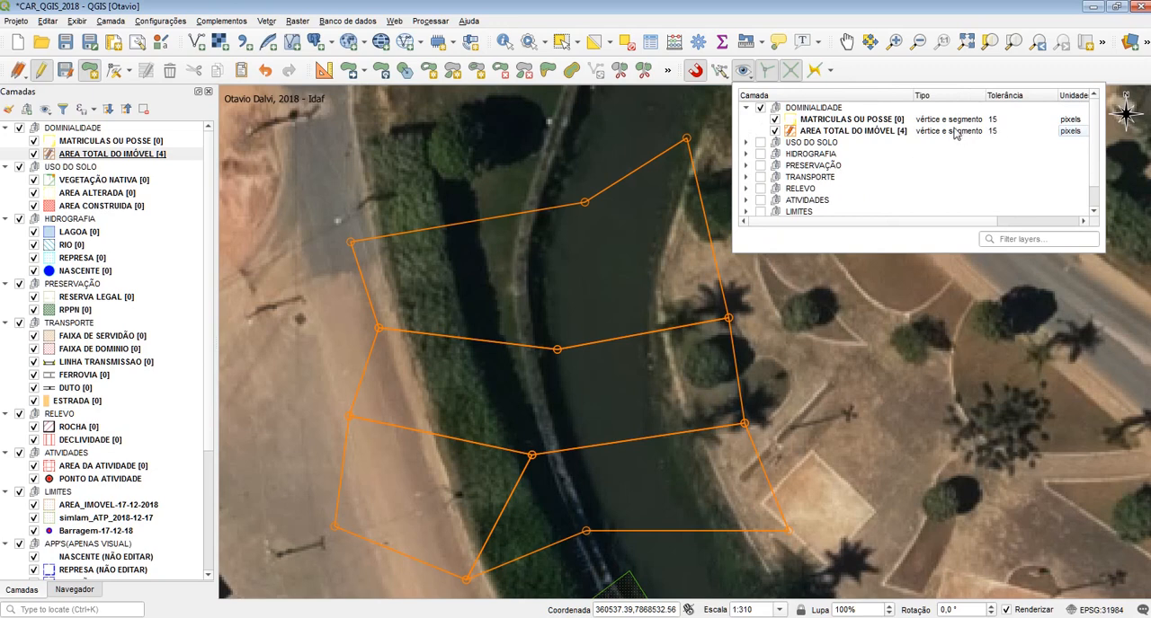
left_click(956, 132)
left_click(955, 131)
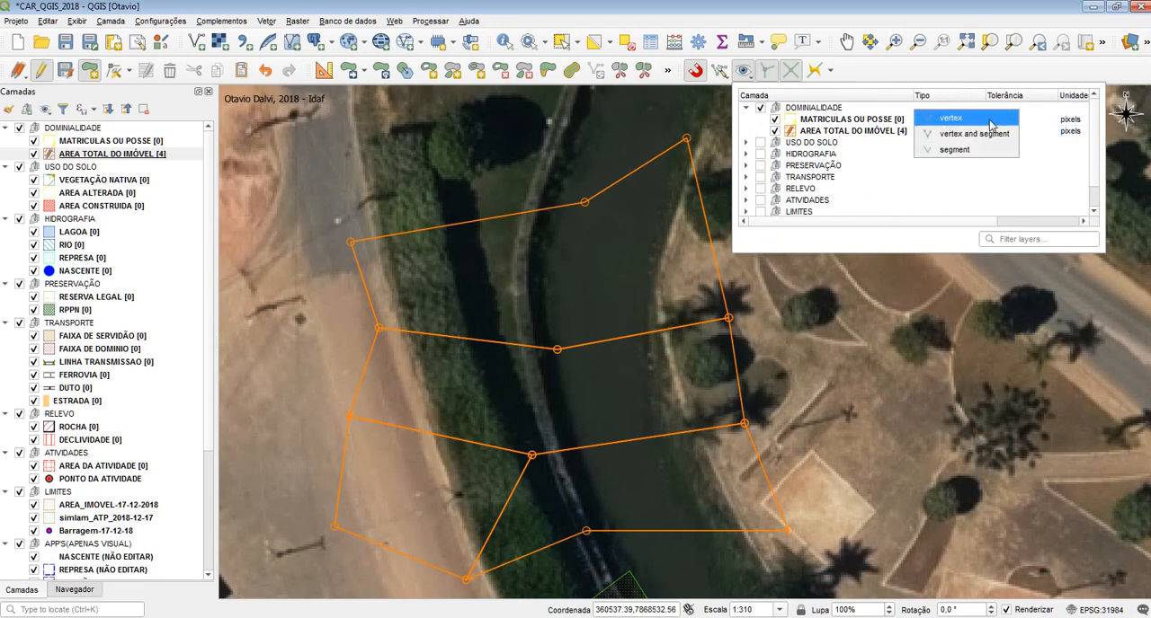
left_click(974, 133)
left_click(962, 125)
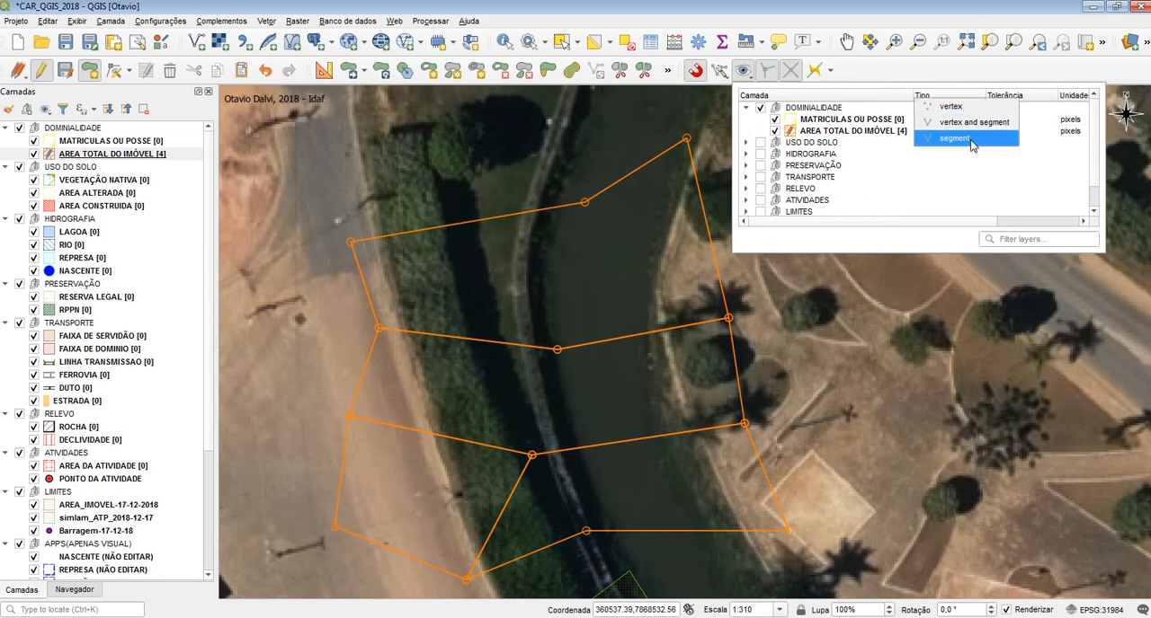
left_click(969, 140)
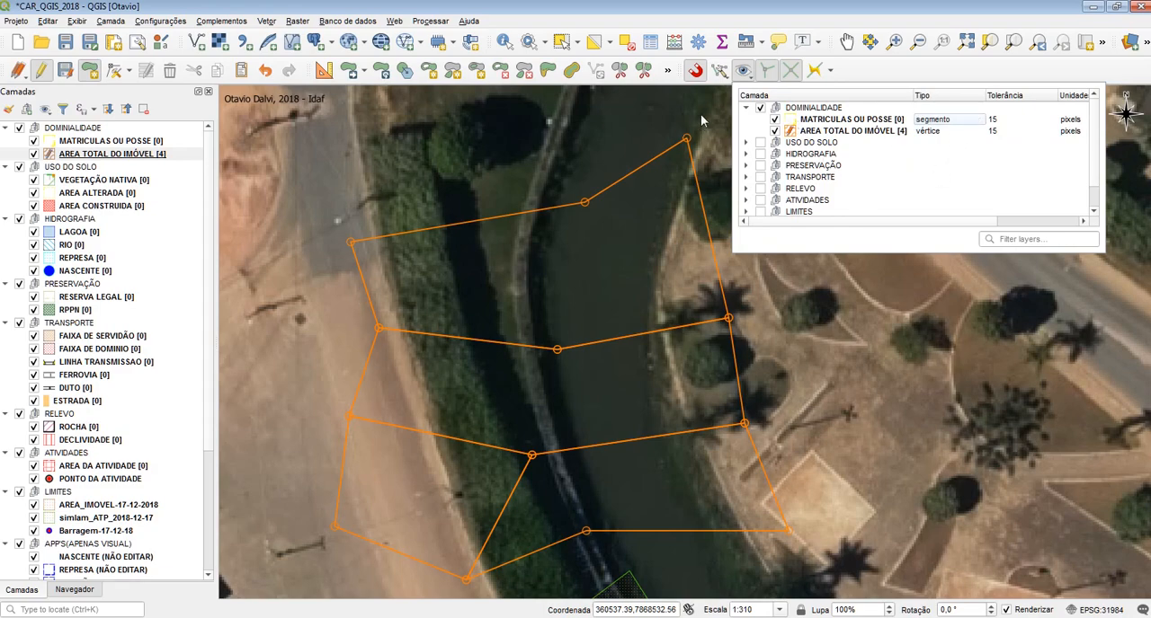
Start editing MATRICULAS OU POSSE and draw a polygon snapped to the three northern vertices of the northernmost AREA TOTAL DO IMÓVEL polygon, accepting its attributes
left_click_drag(1019, 296, 991, 328)
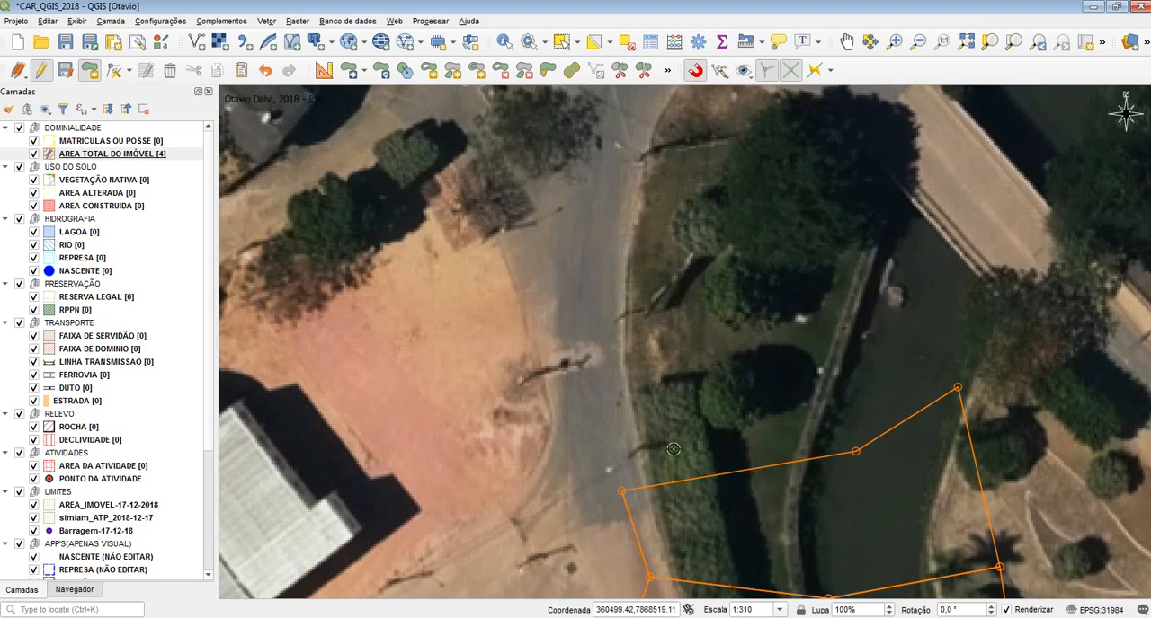
left_click_drag(620, 463, 528, 420)
left_click(95, 142)
left_click(40, 70)
left_click(89, 70)
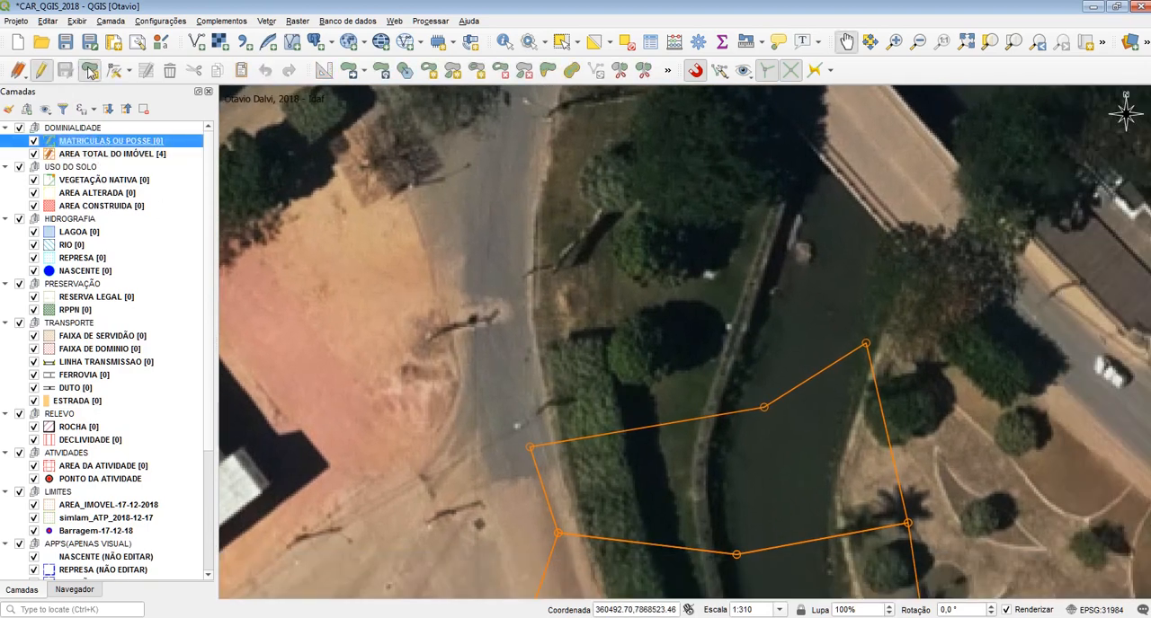
left_click(529, 448)
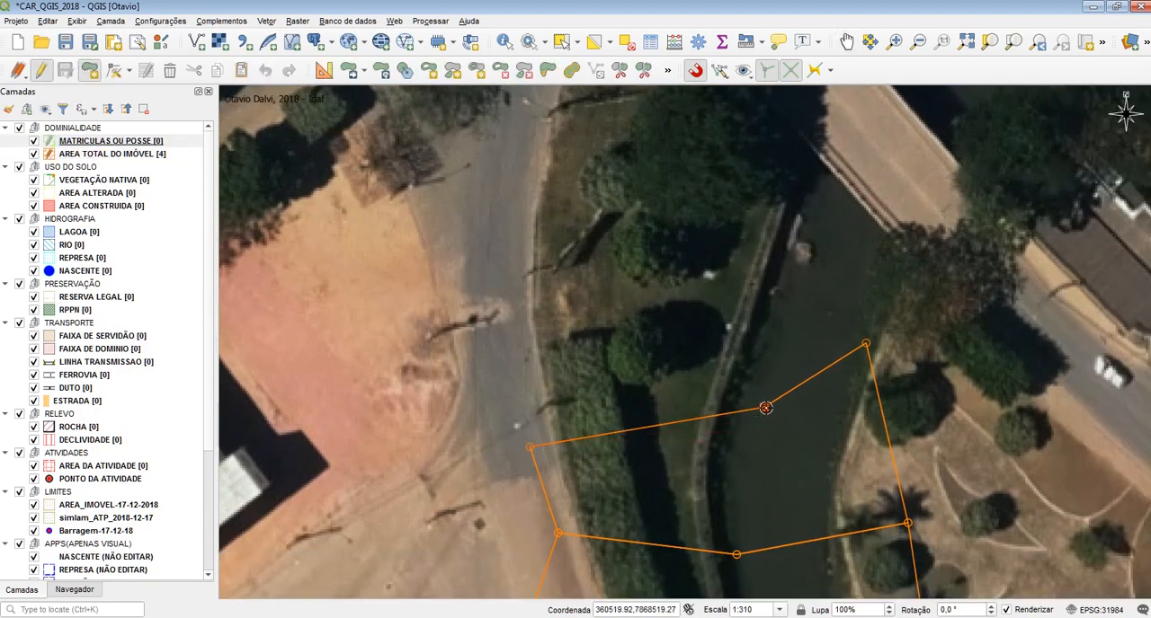
left_click(765, 408)
left_click(865, 343)
left_click(758, 235)
left_click(498, 307)
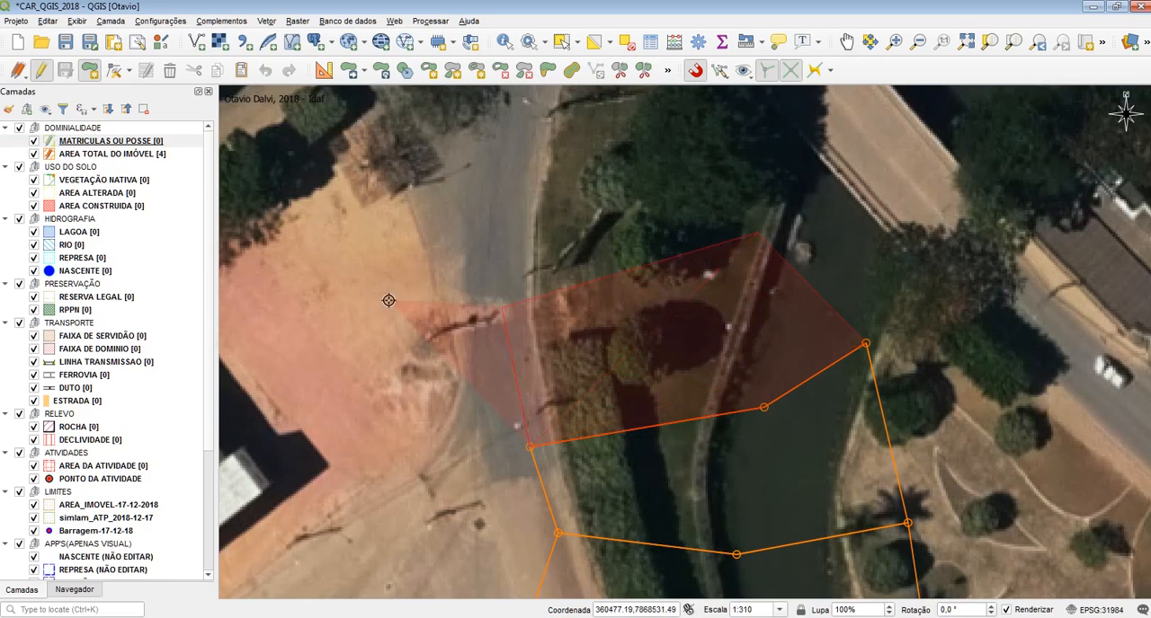
right_click(388, 301)
left_click(934, 372)
Examine snapping around the adjoining polygons of both layers and review the advanced per-layer options in Project Snapping Settings
left_click_drag(651, 372, 514, 261)
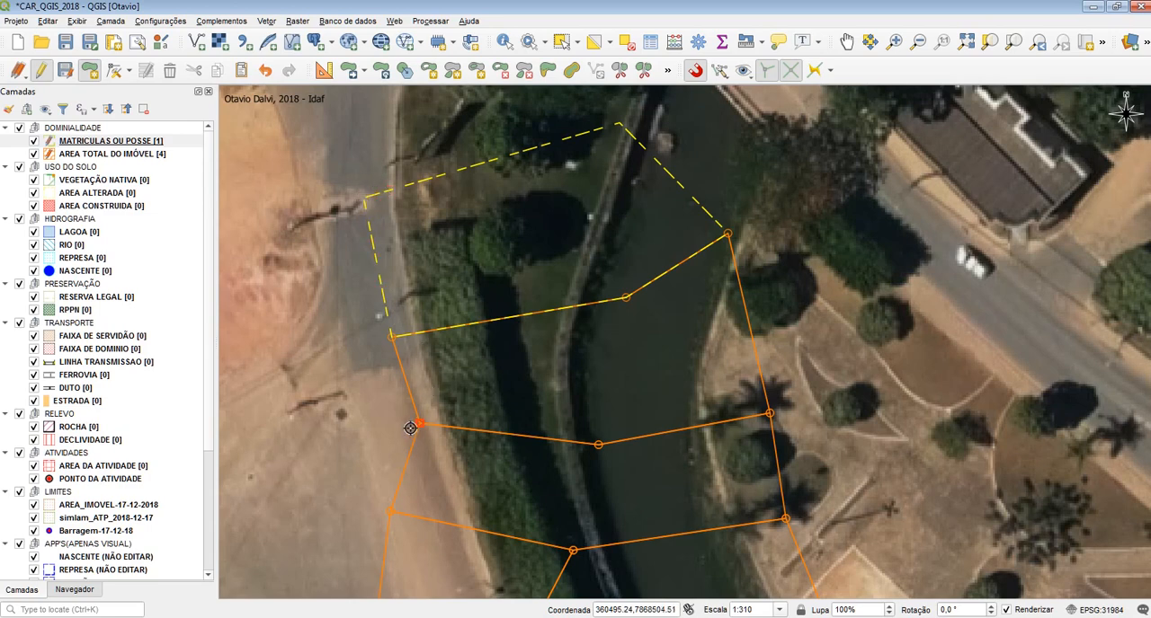
left_click_drag(410, 428, 405, 399)
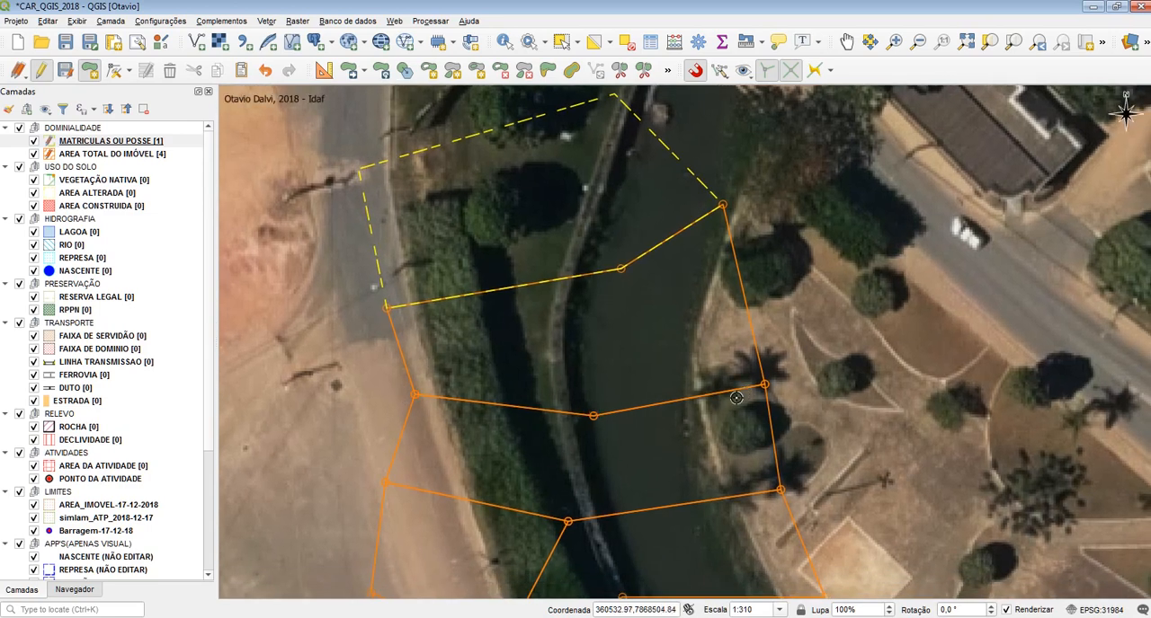
left_click_drag(770, 321, 754, 494)
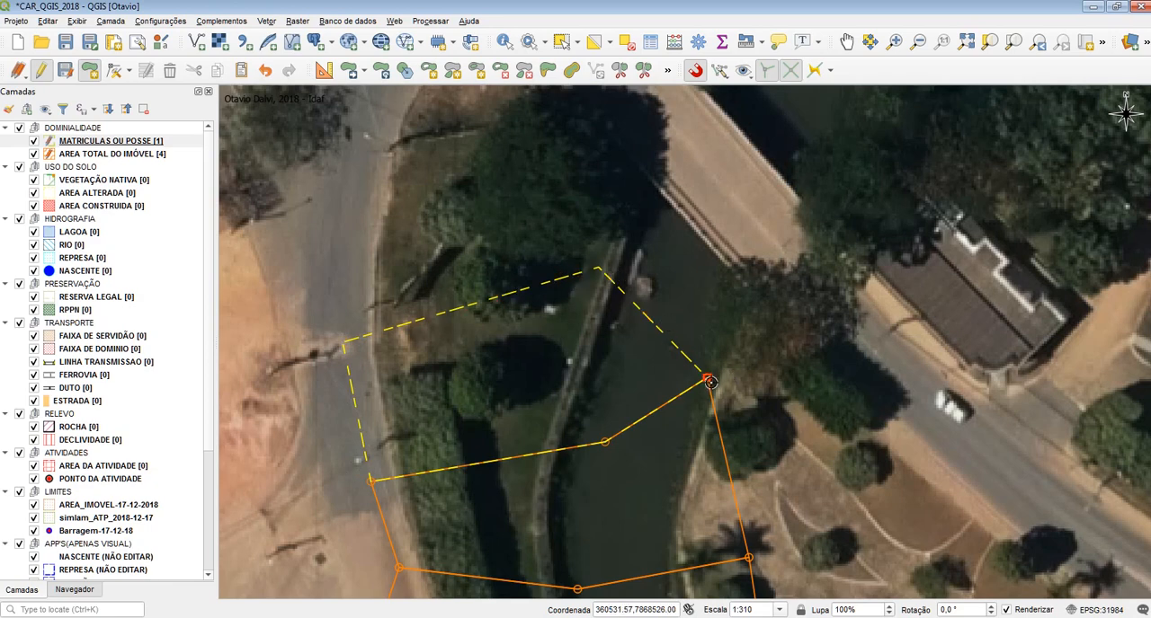
left_click_drag(671, 394, 699, 264)
left_click(743, 70)
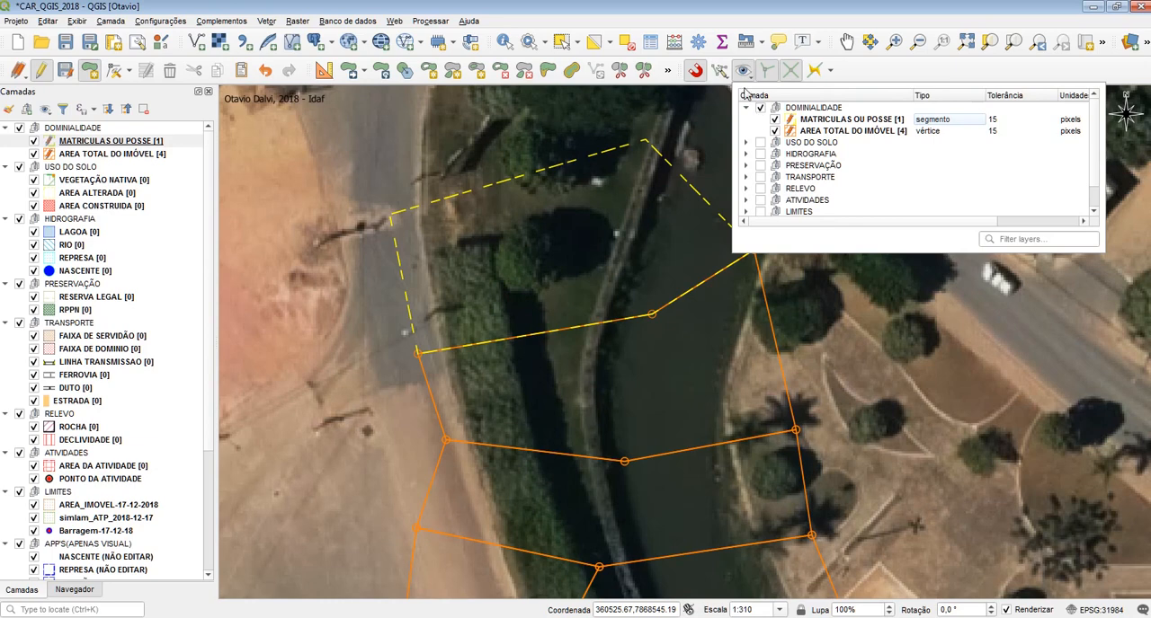
left_click(725, 72)
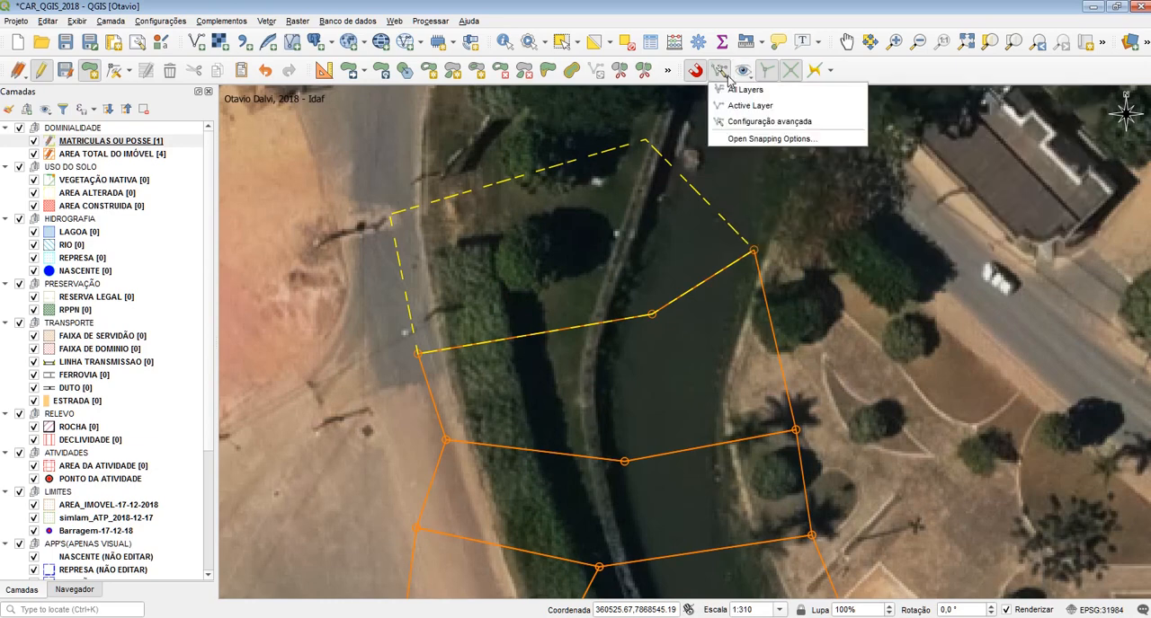
left_click(743, 140)
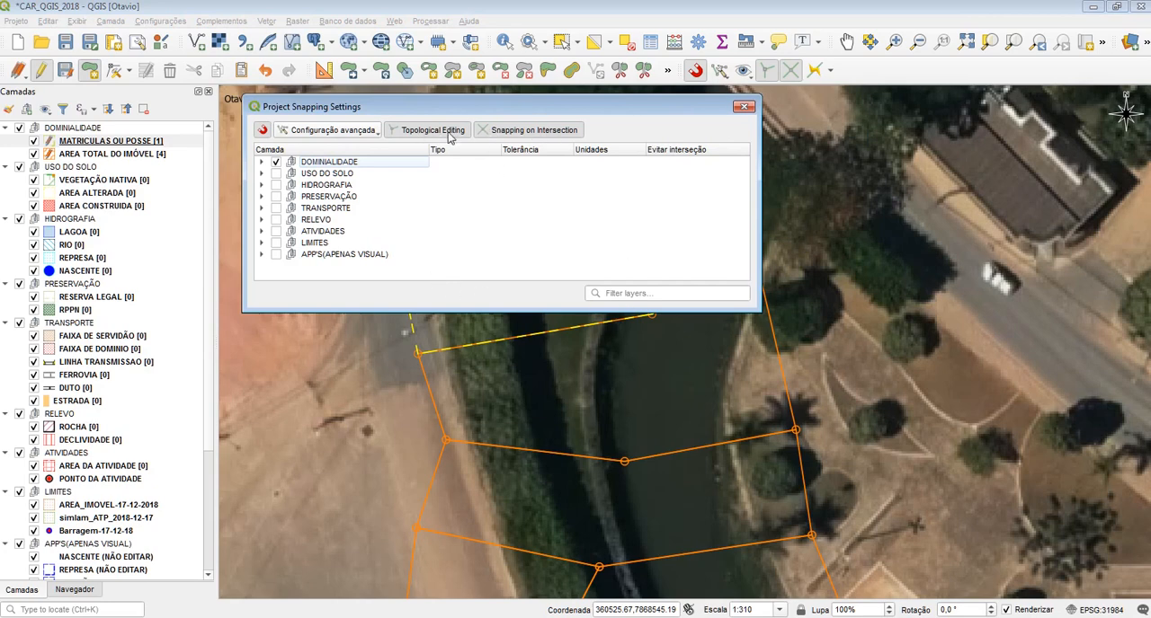
left_click(742, 107)
left_click(744, 72)
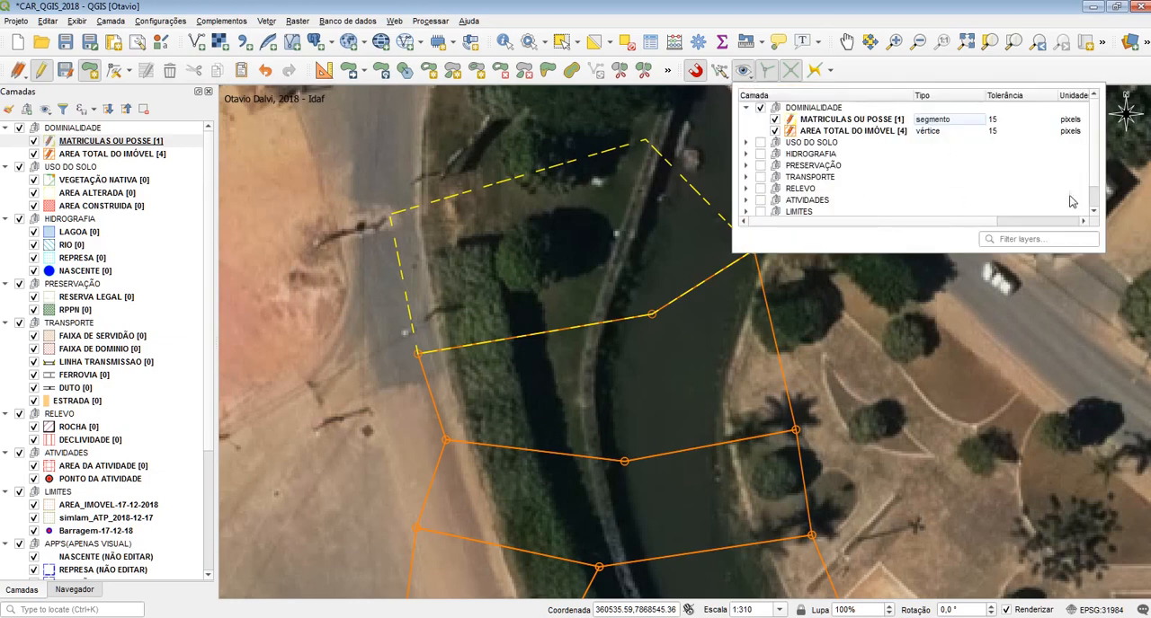
left_click(935, 70)
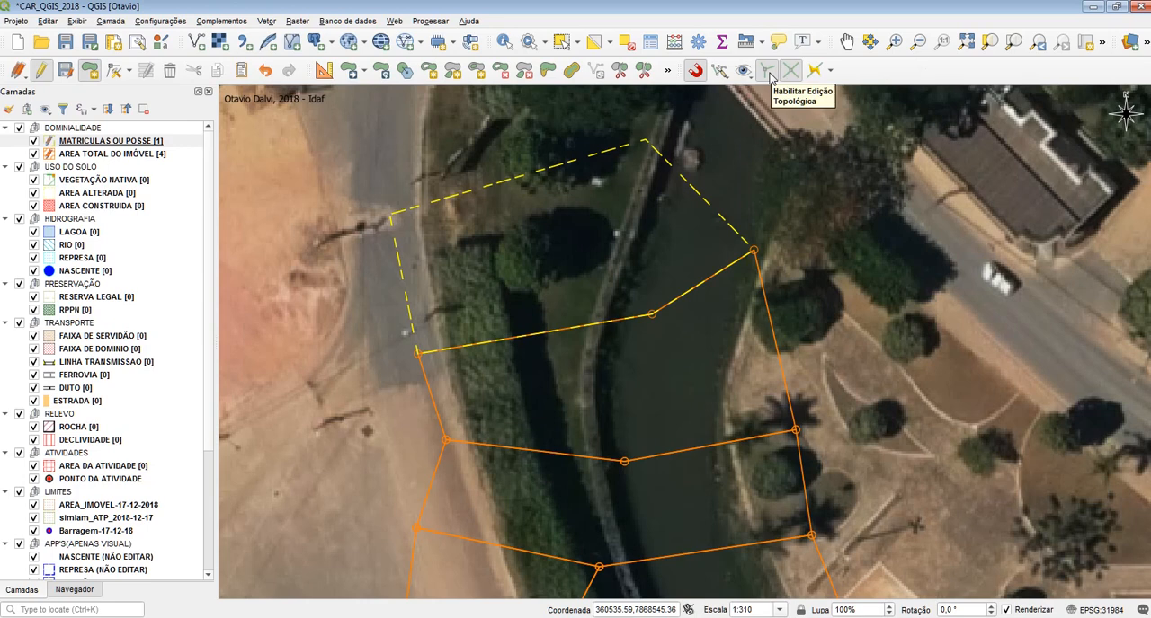
Disable topological editing, split the southwestern AREA TOTAL DO IMÓVEL polygon in two with a north-south line, and activate the Vertex Tool
left_click_drag(806, 387, 713, 357)
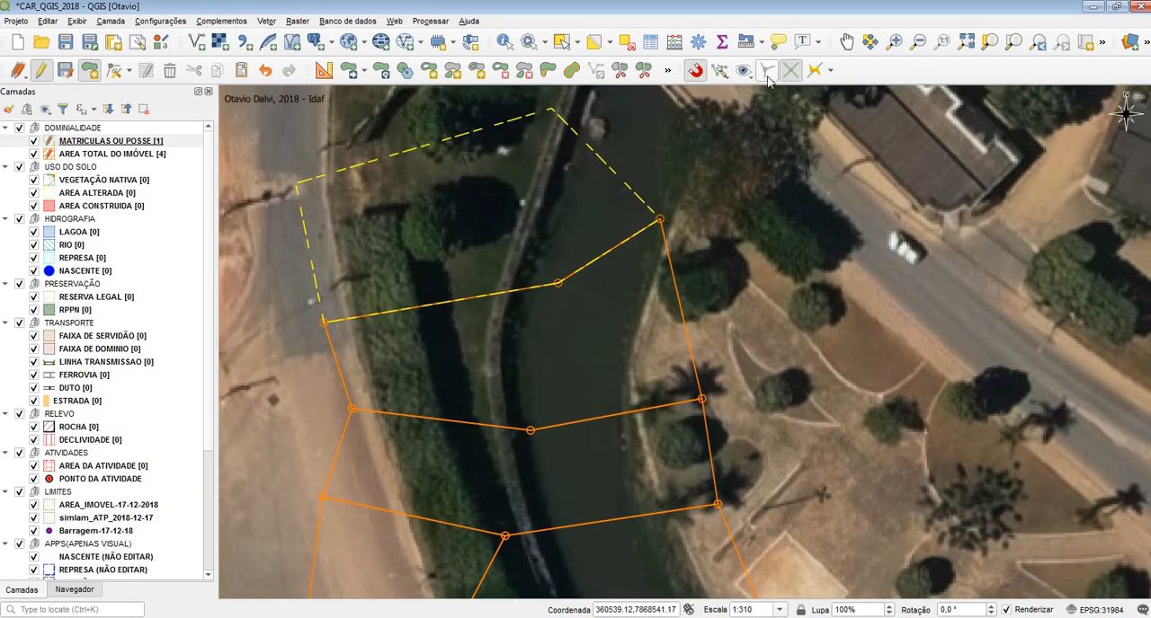
left_click_drag(456, 369, 477, 230)
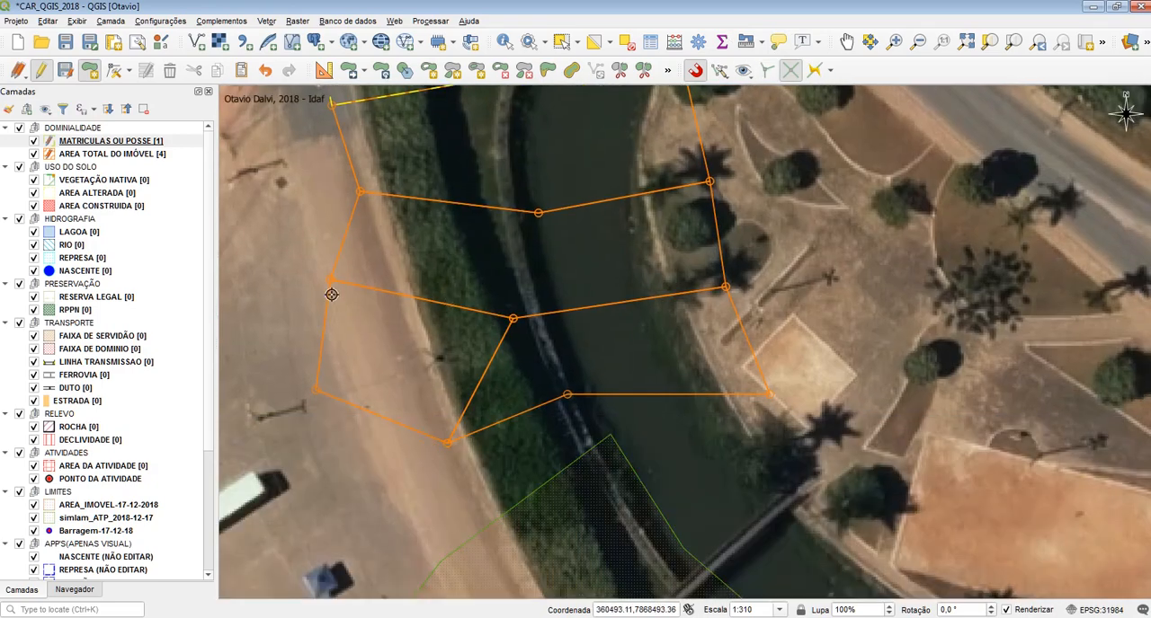
left_click(90, 153)
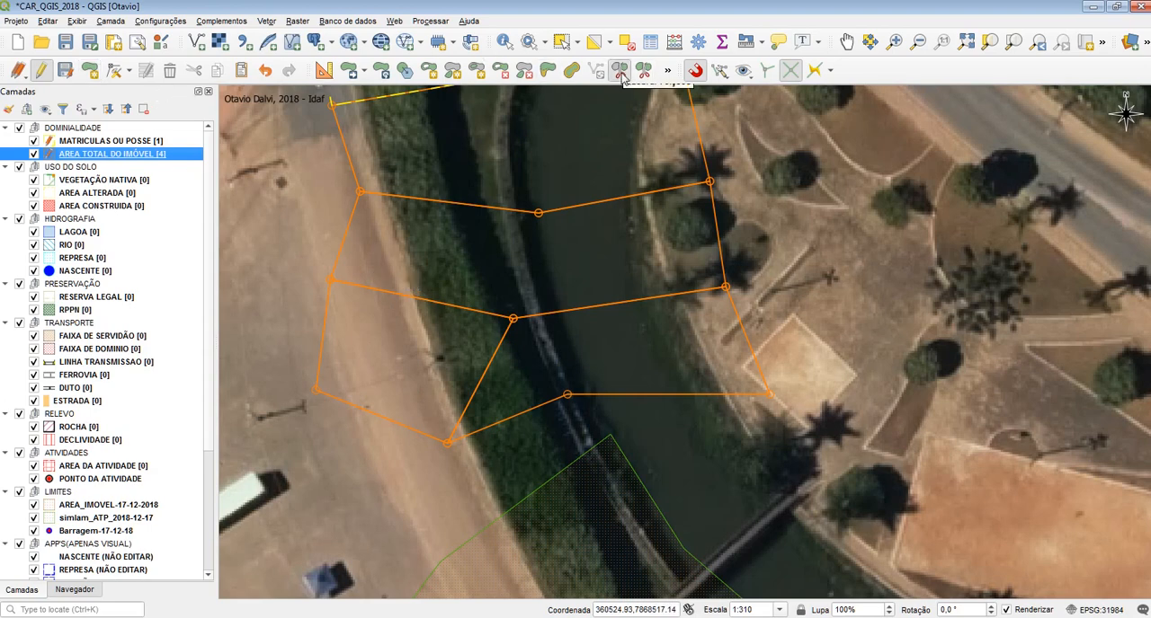
left_click(622, 77)
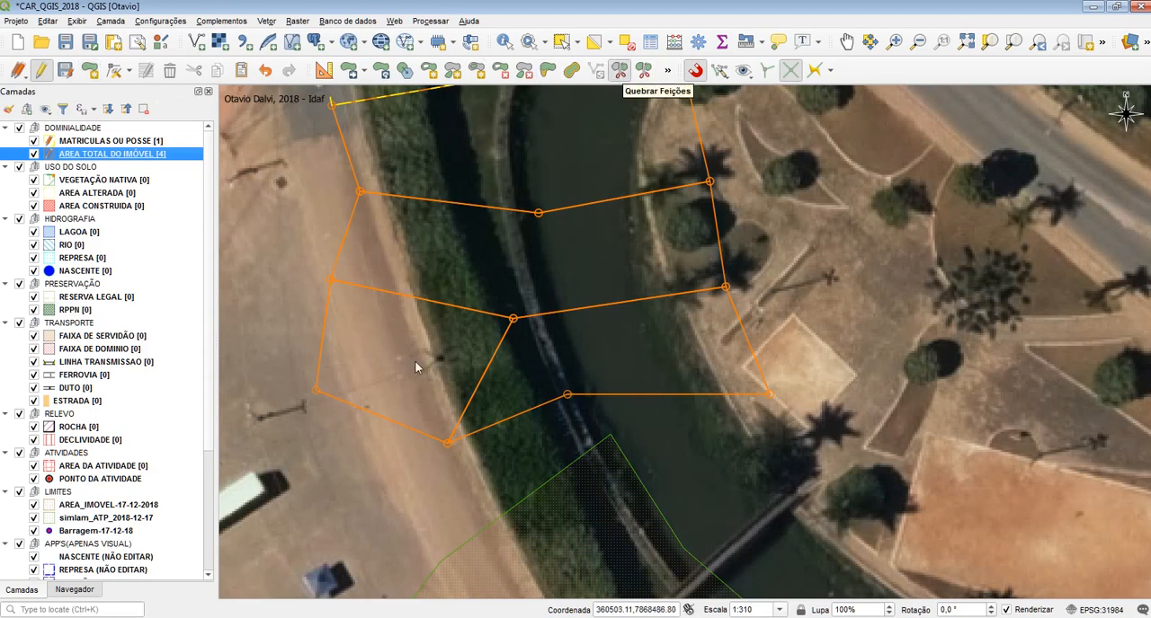
left_click(430, 264)
right_click(475, 264)
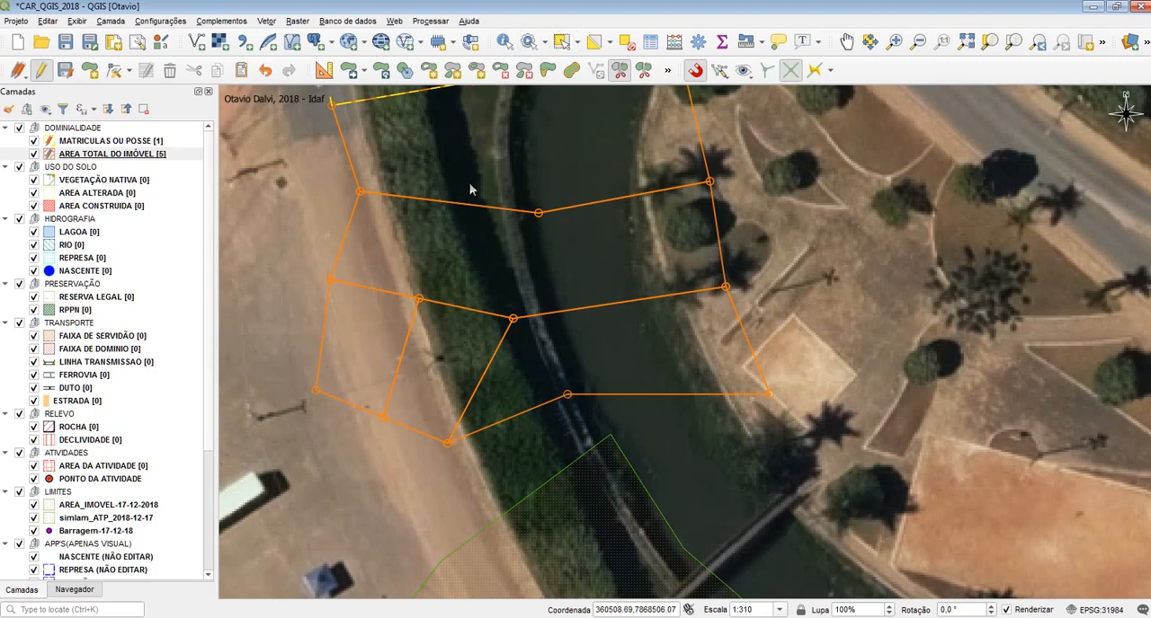
left_click(113, 70)
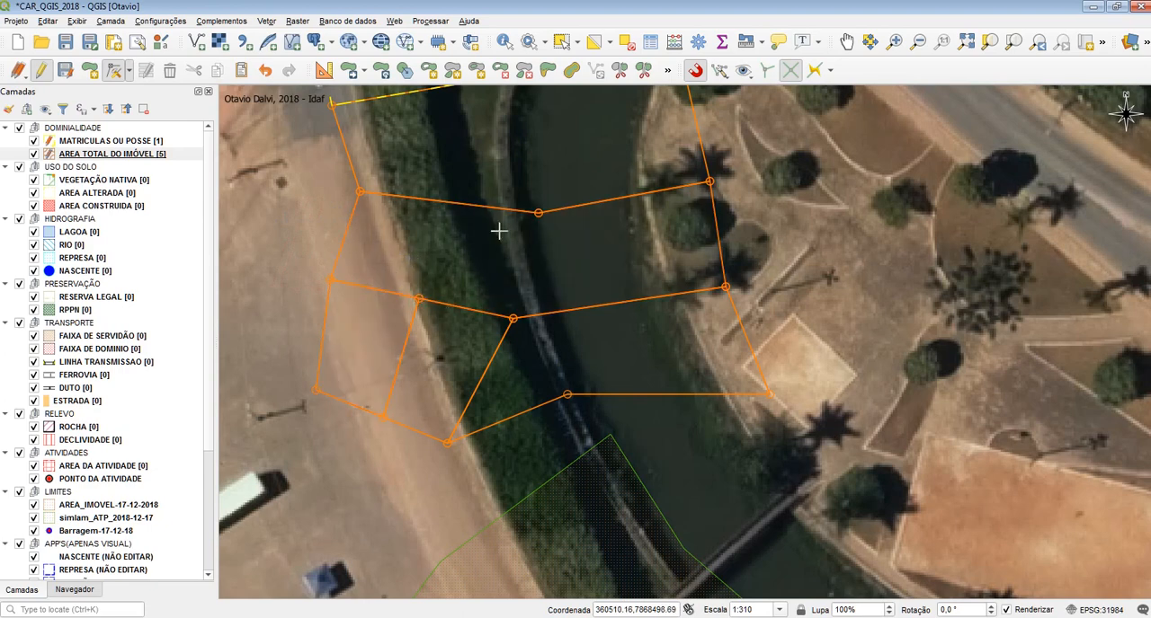
Select both halves of the split southwestern polygon in AREA TOTAL DO IMÓVEL and delete them
left_click(561, 41)
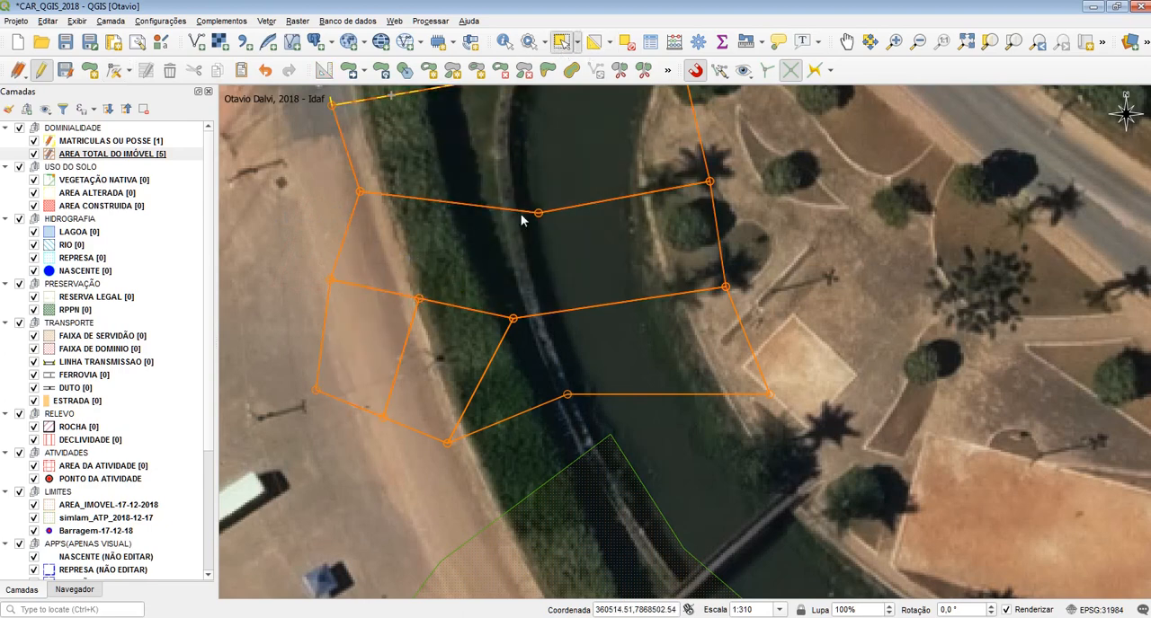
left_click(451, 361)
left_click(395, 353, "shift")
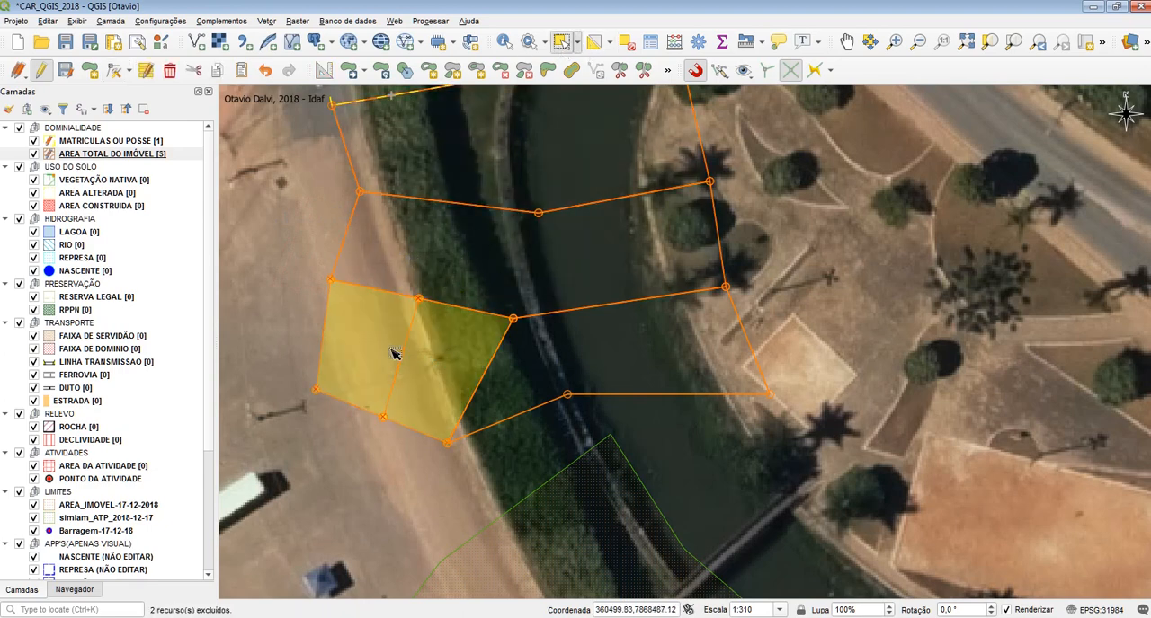
Undo the deletion and split of the southwestern polygon in AREA TOTAL DO IMÓVEL and enable topological editing
key("Delete")
left_click_drag(448, 349, 378, 265)
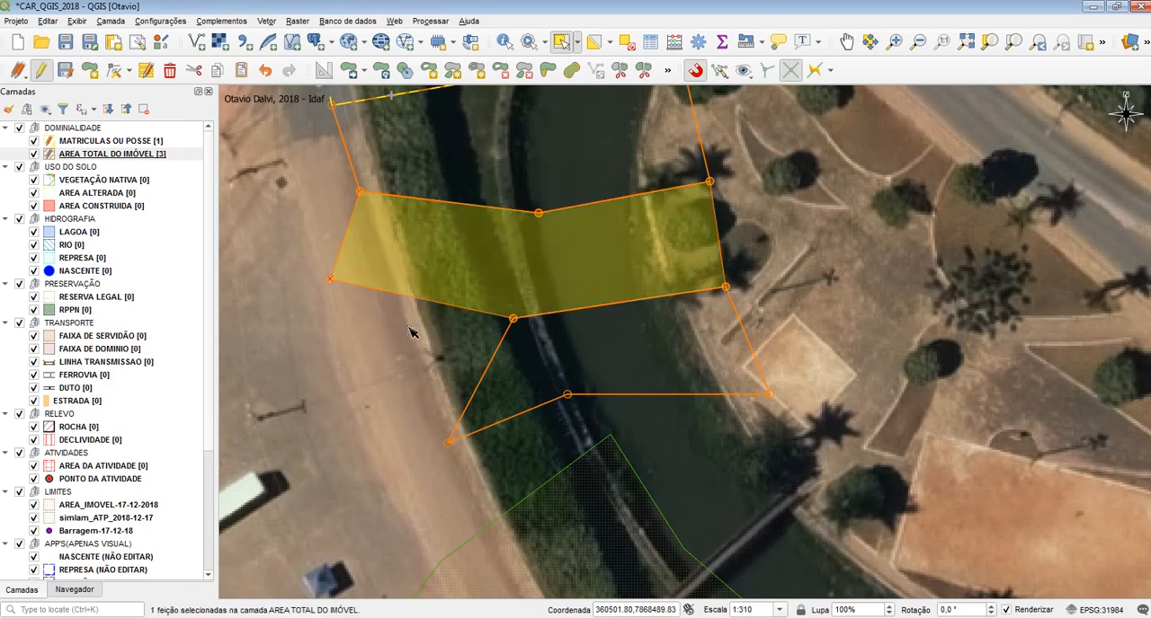
left_click(443, 321)
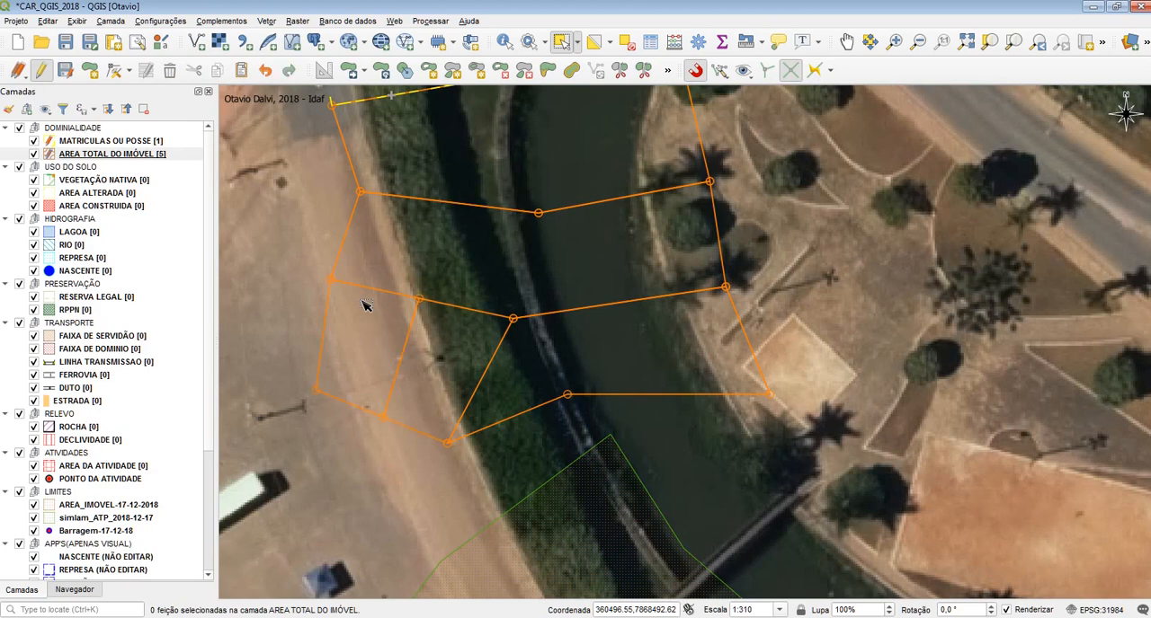
left_click(364, 305)
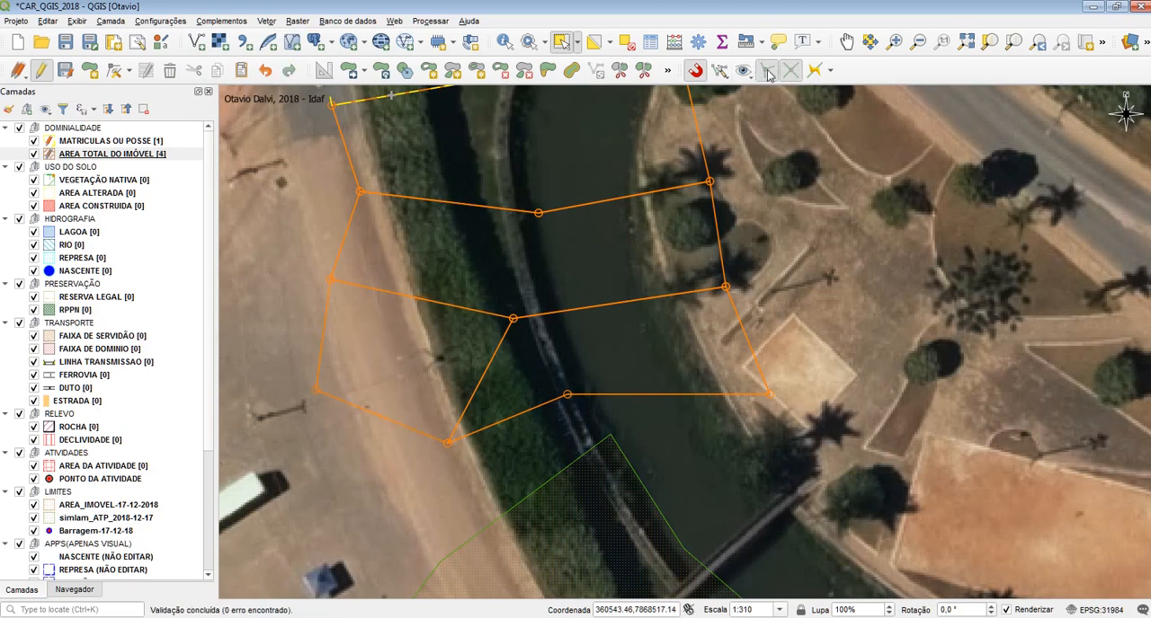
Split the southwestern AREA TOTAL DO IMÓVEL polygon in two with a slanted north-south line across its northern and southern edges
left_click(620, 70)
left_click(365, 436)
left_click(437, 257)
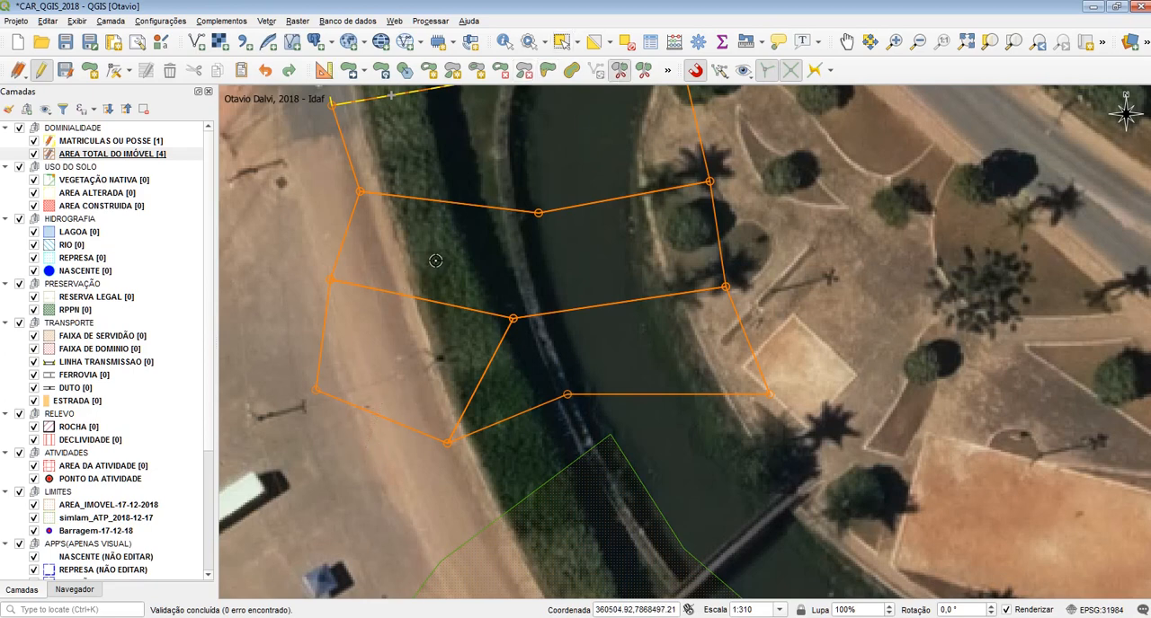
right_click(505, 262)
Select both halves of the split southwestern polygon and delete them
left_click(561, 41)
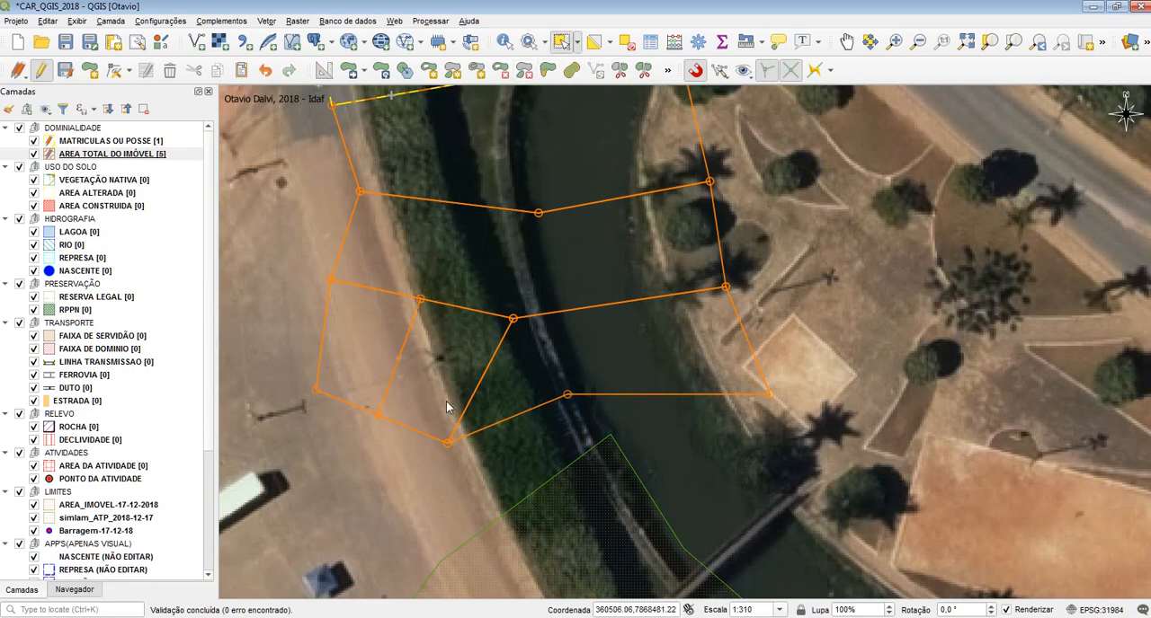
left_click(448, 401)
left_click(386, 357, "shift")
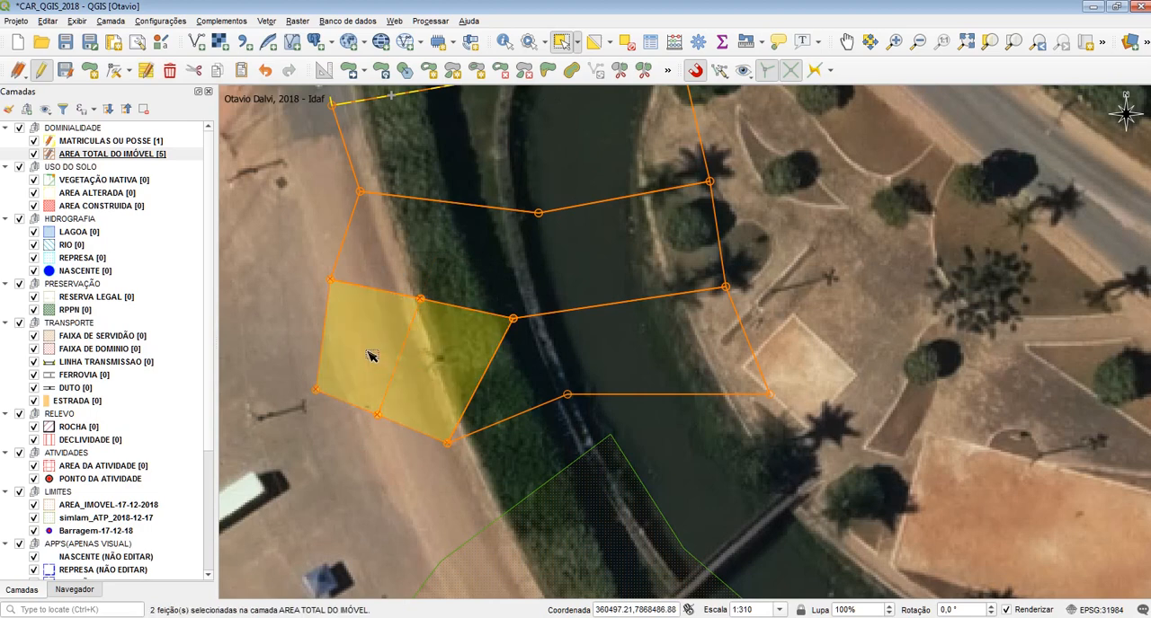
key("Delete")
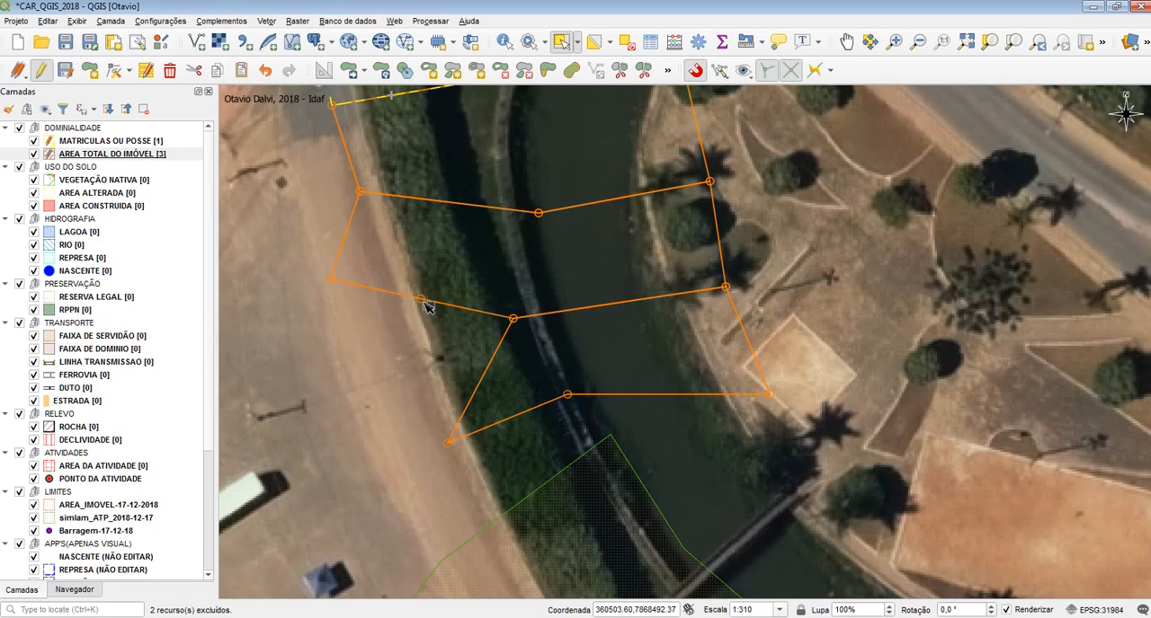
Undo the deletion and split, and divide the southwestern polygon again with a north-south line
key("ctrl+z")
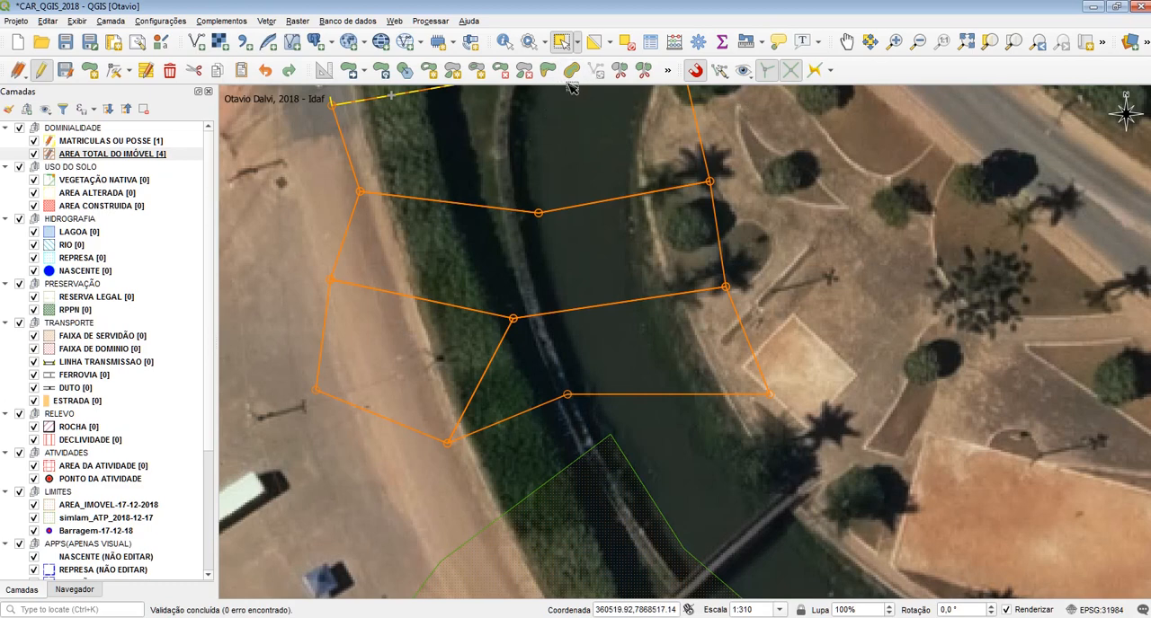
left_click(622, 72)
left_click(373, 444)
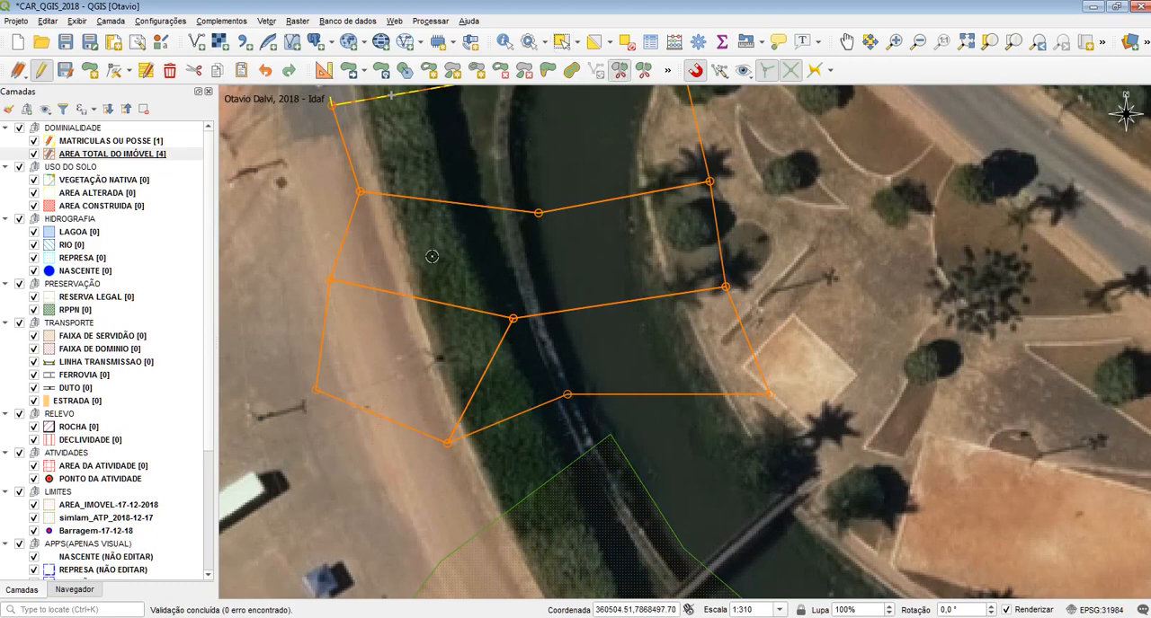
left_click(435, 248)
right_click(486, 267)
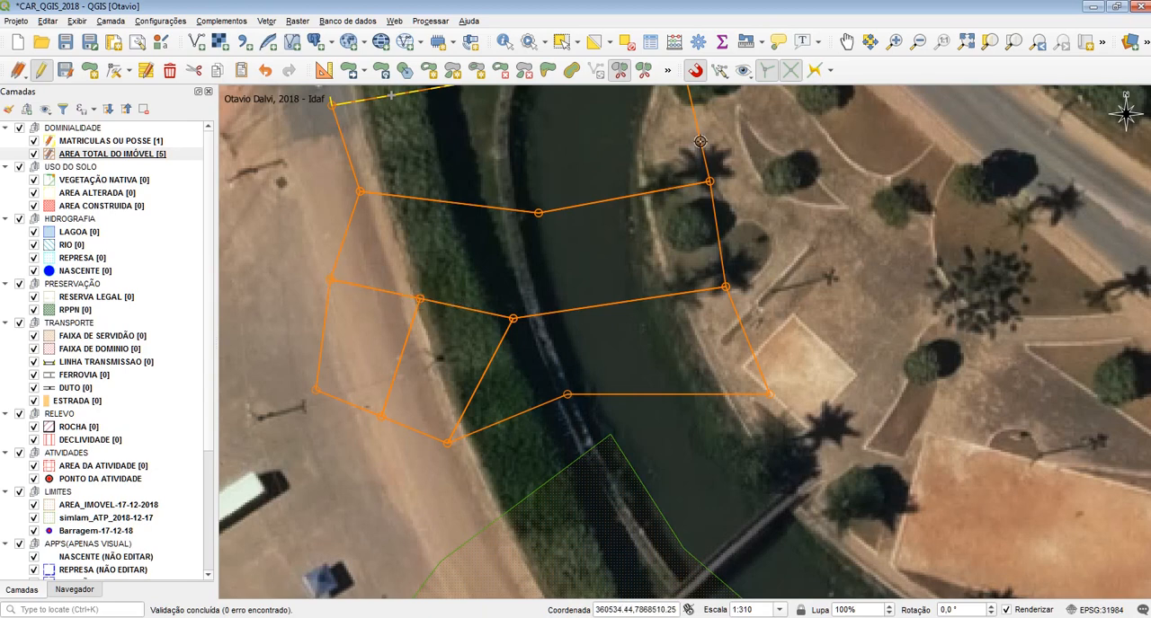
Redo the southwestern polygon's split with topological editing disabled and inspect the dividing line's northern vertex with the Vertex Tool
key("ctrl+z")
left_click(766, 72)
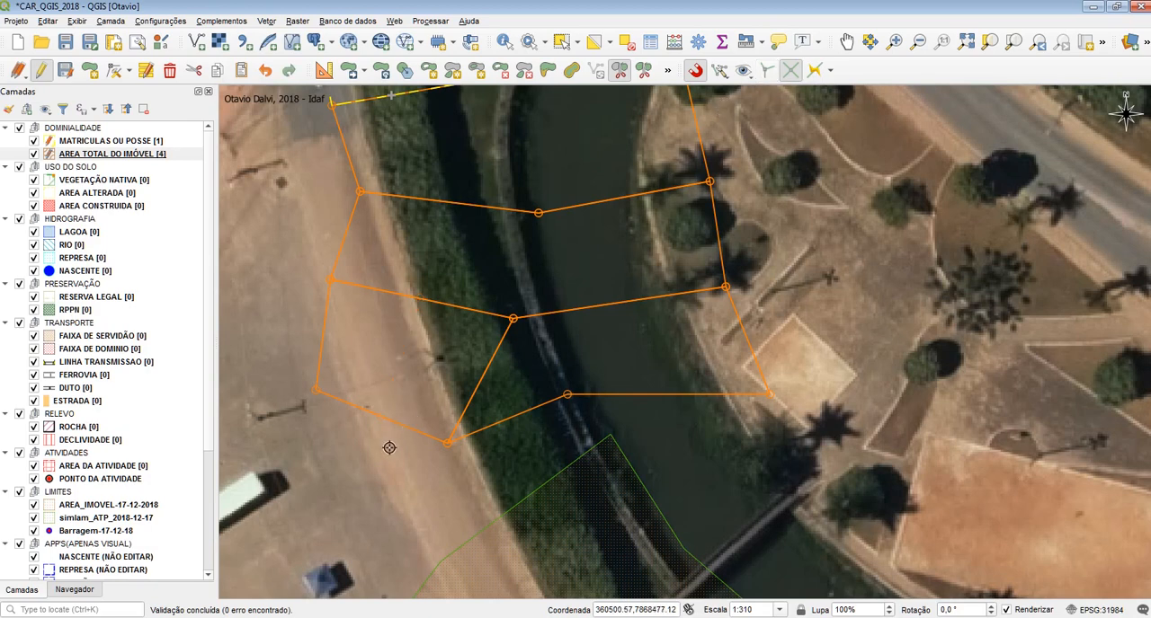
key("ctrl+shift+z")
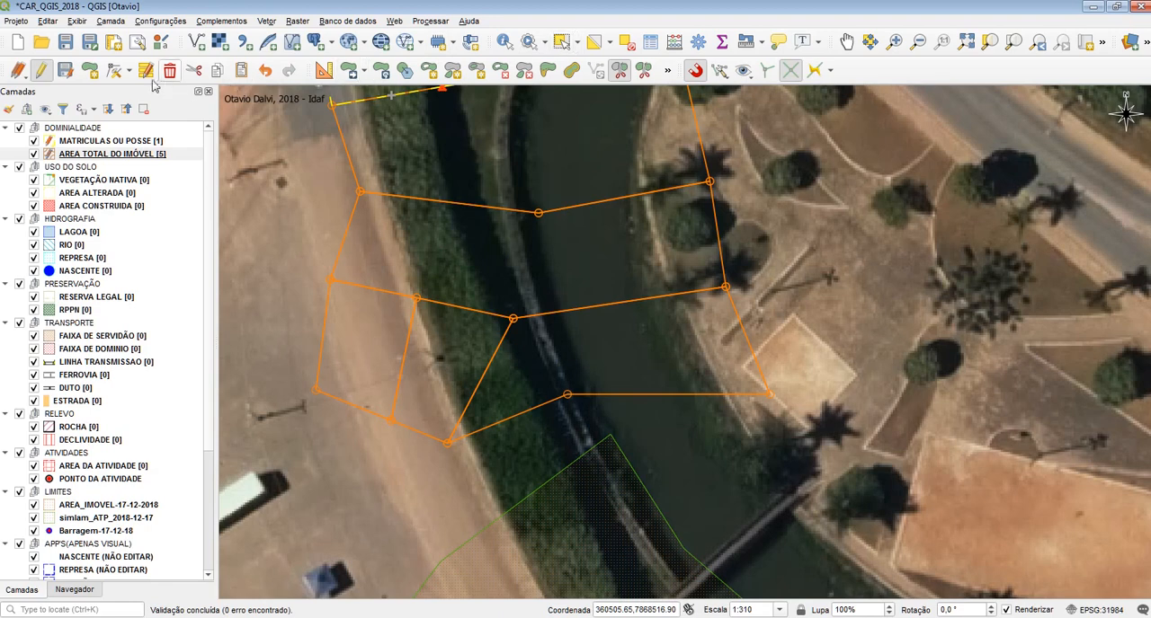
left_click(114, 71)
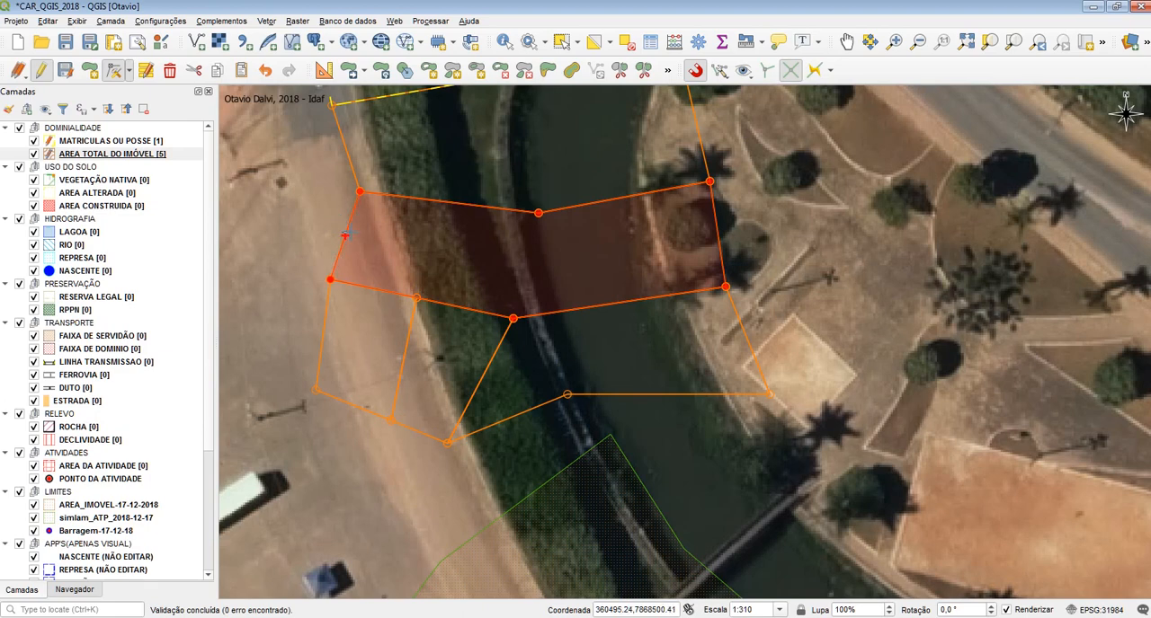
left_click(415, 296)
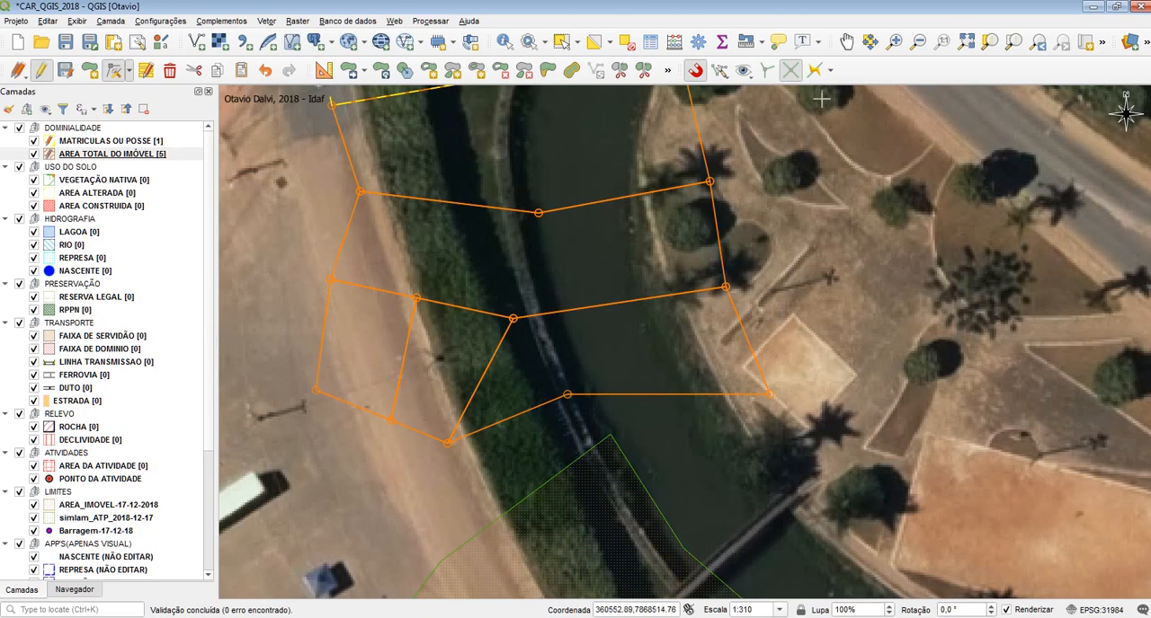
Undo the southwestern split and repeat it with a north-south line while topological editing is enabled
left_click(763, 71)
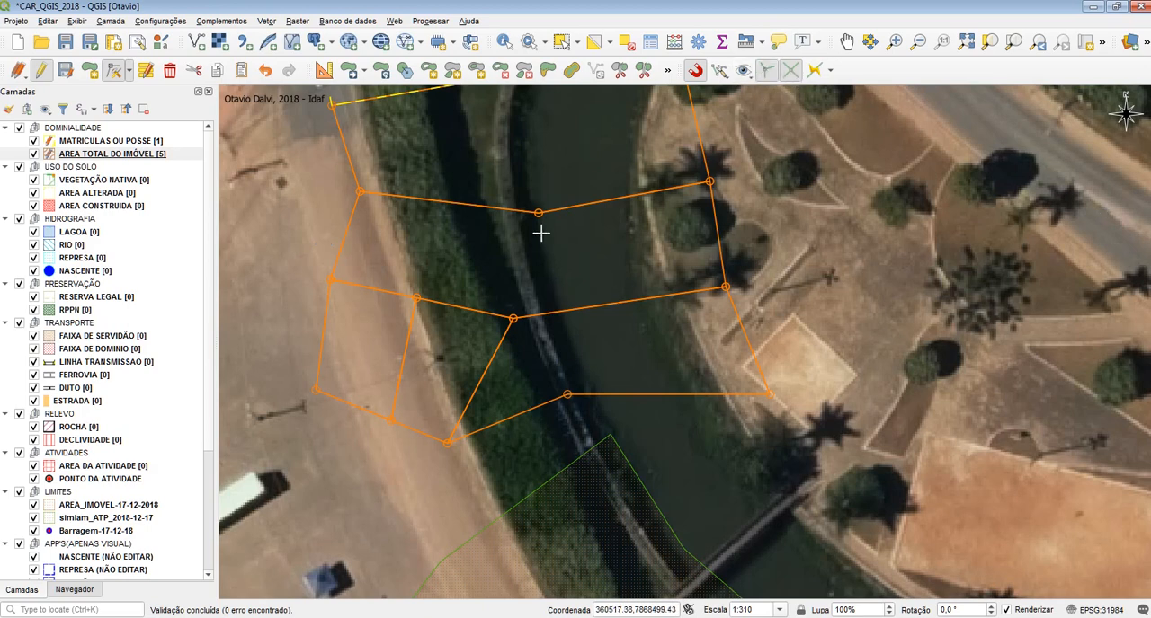
key("ctrl+z")
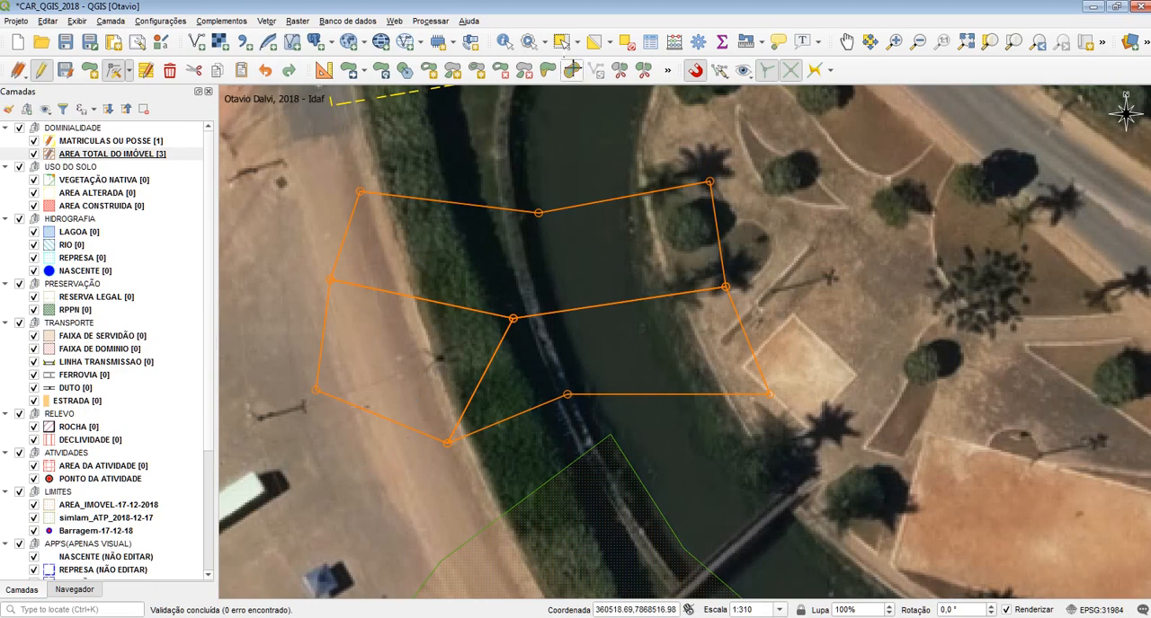
left_click(619, 70)
left_click(364, 465)
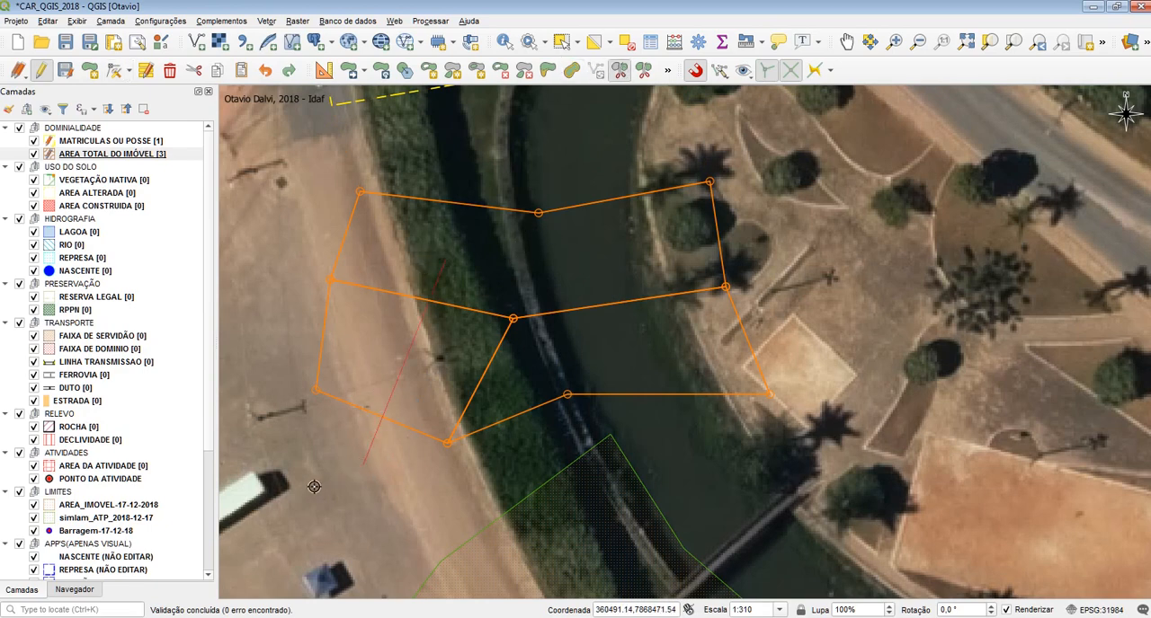
left_click(436, 281)
right_click(436, 281)
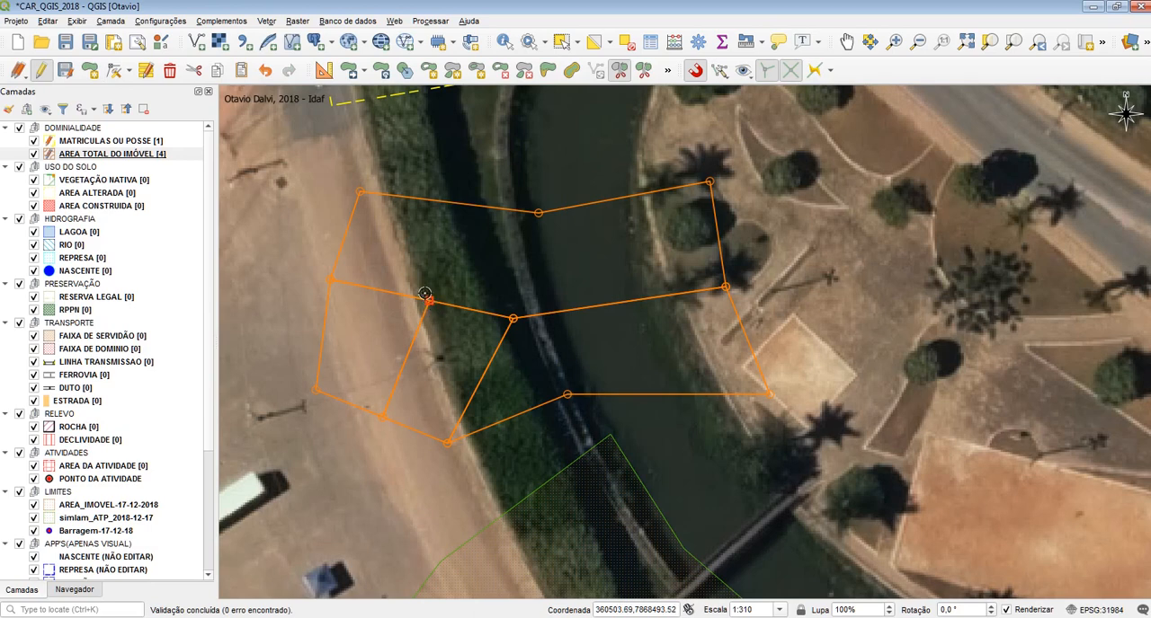
Split the southeastern AREA TOTAL DO IMÓVEL polygon into four parts with three slanted north-south lines
left_click(583, 258)
left_click(672, 424)
right_click(725, 487)
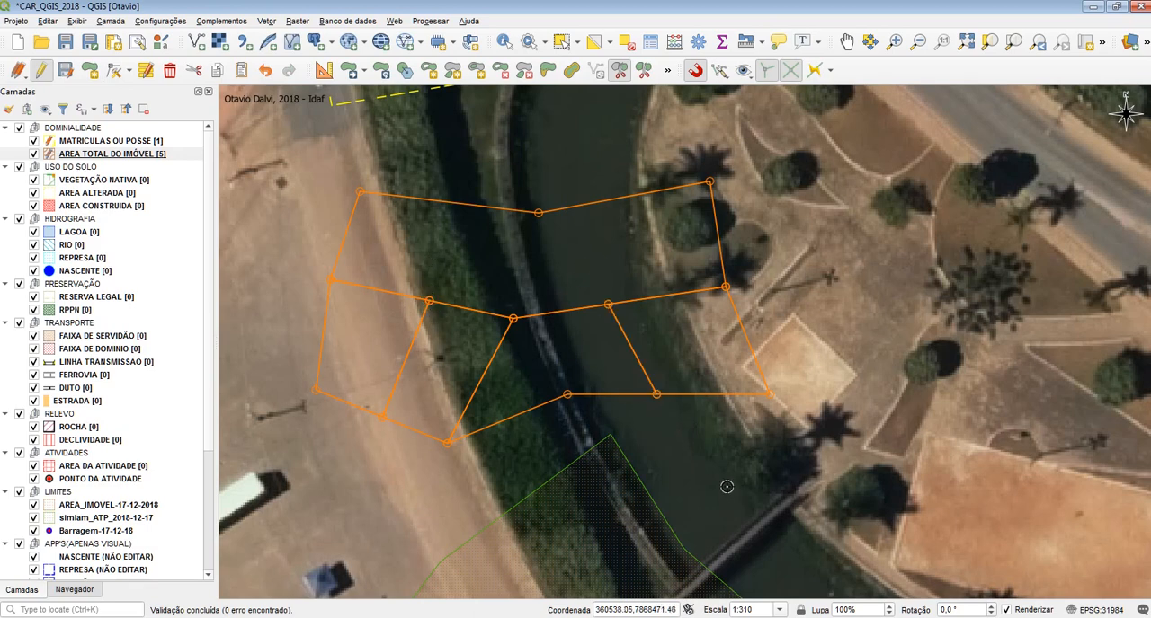
left_click(729, 409)
left_click(677, 258)
right_click(510, 280)
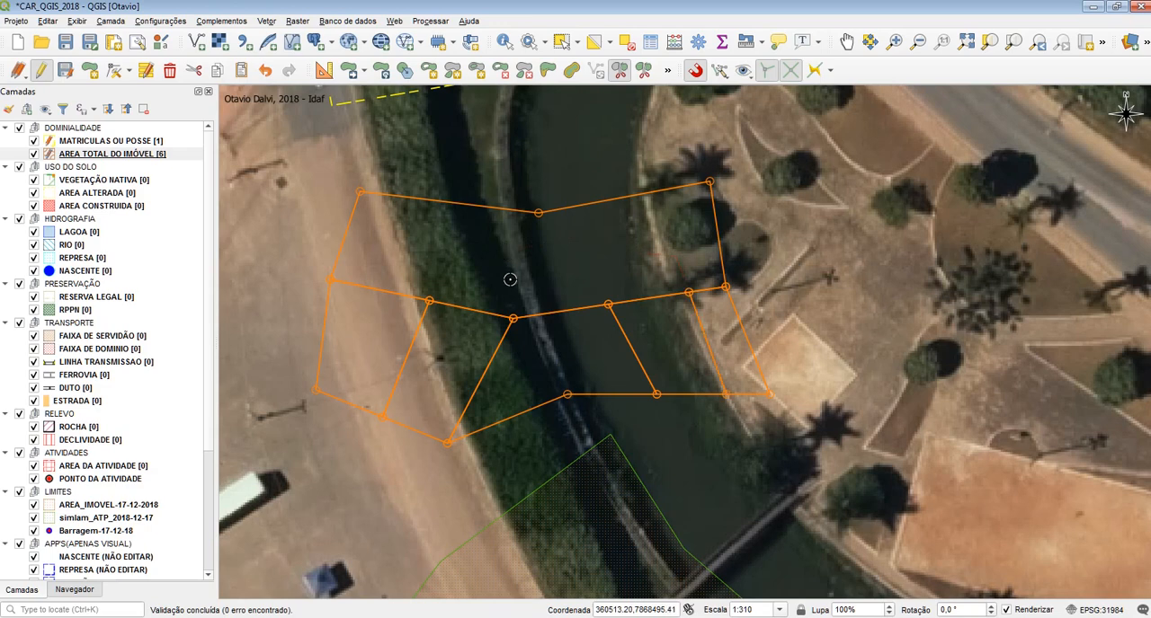
left_click(631, 436)
right_click(671, 472)
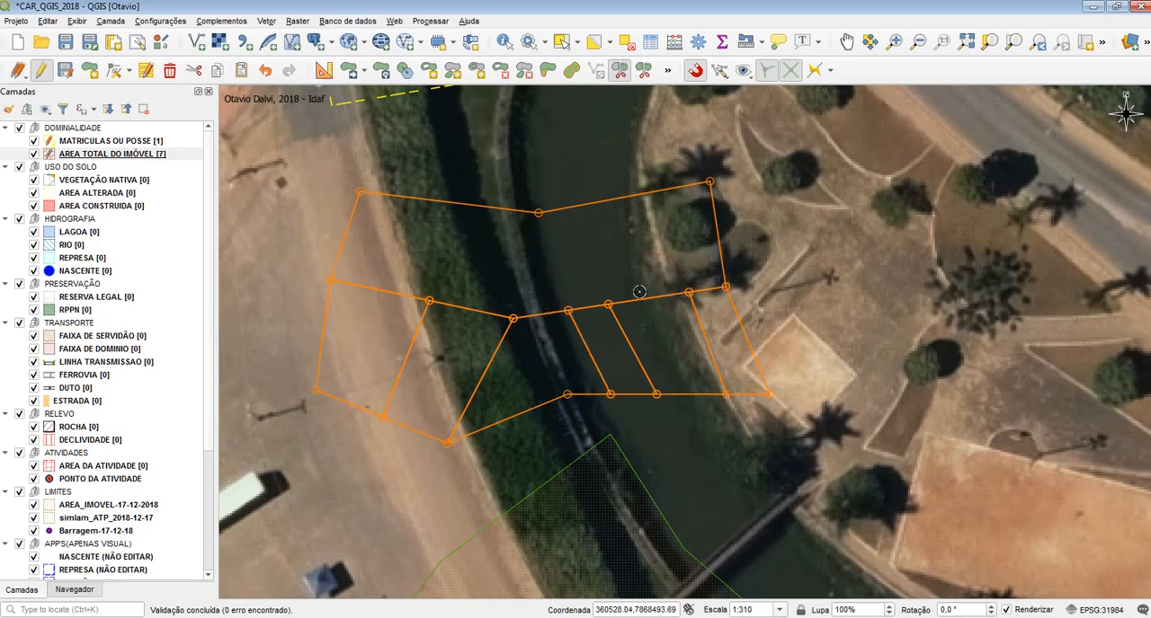
Select the six split polygons adjoining the northern polygon's southern edge and delete them
left_click(561, 41)
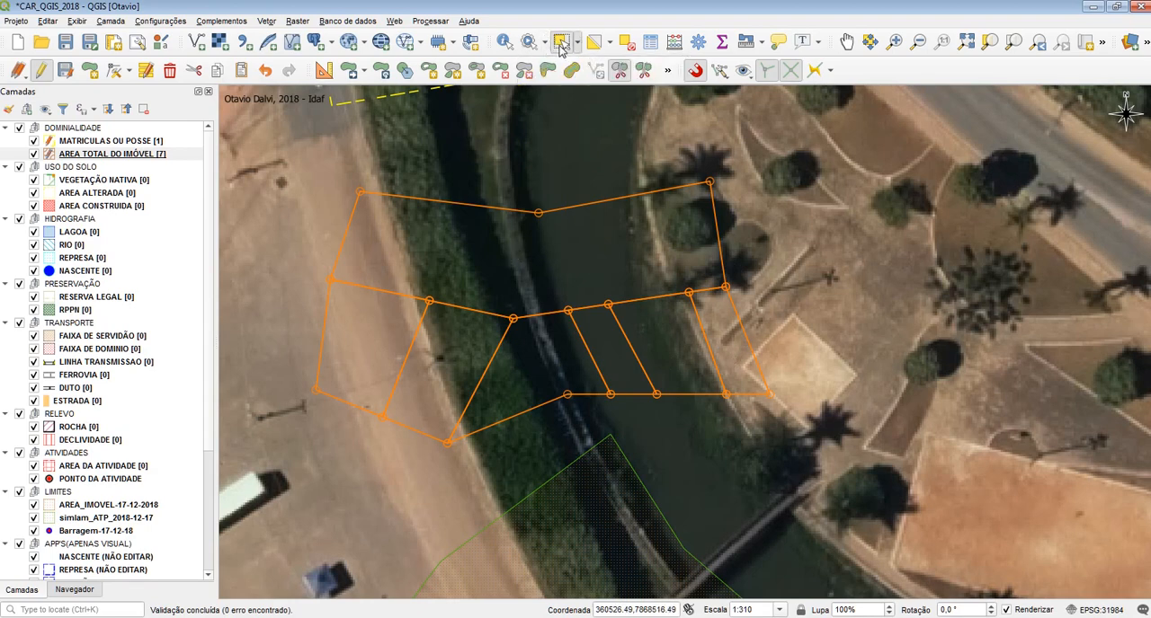
left_click_drag(796, 328, 277, 417)
key("Delete")
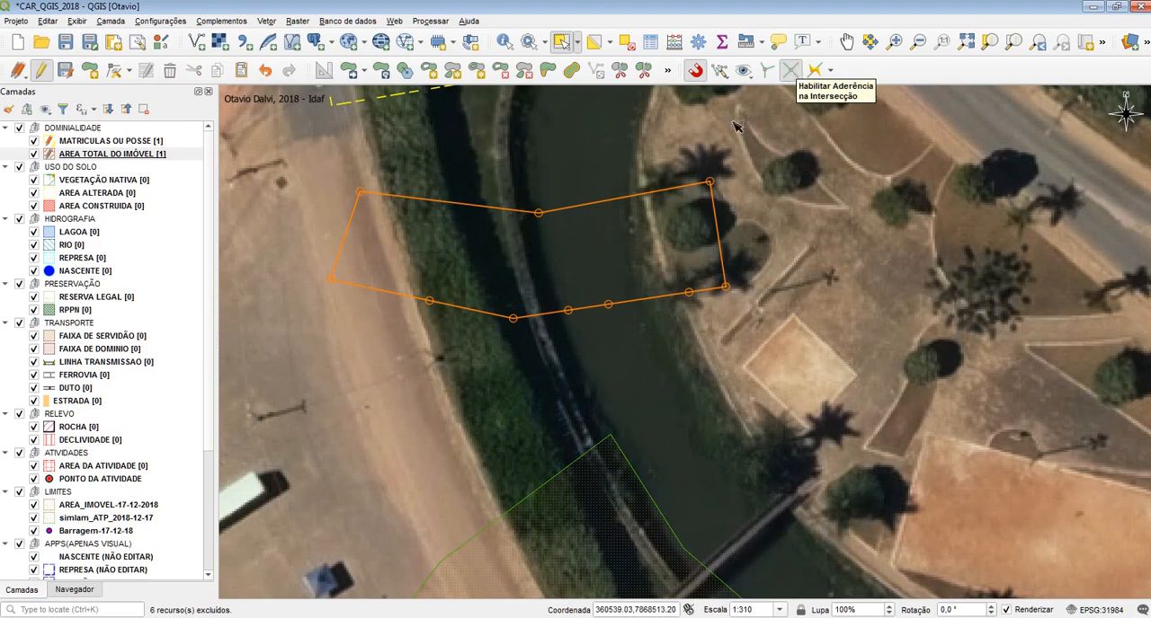
Undo the edits in AREA TOTAL DO IMÓVEL until the layer has no polygons
left_click_drag(642, 142, 643, 294)
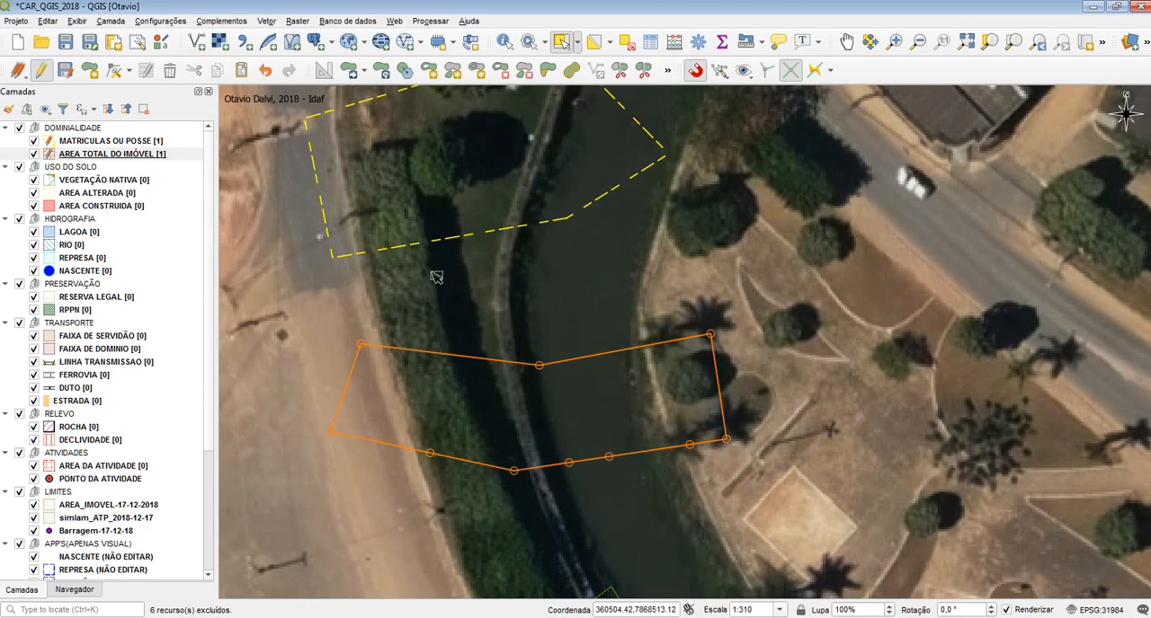
key("ctrl+z")
key("ctrl+z")
key("ctrl+z")
key("ctrl+z")
key("ctrl+z")
key("ctrl+z")
key("ctrl+z")
key("ctrl+z")
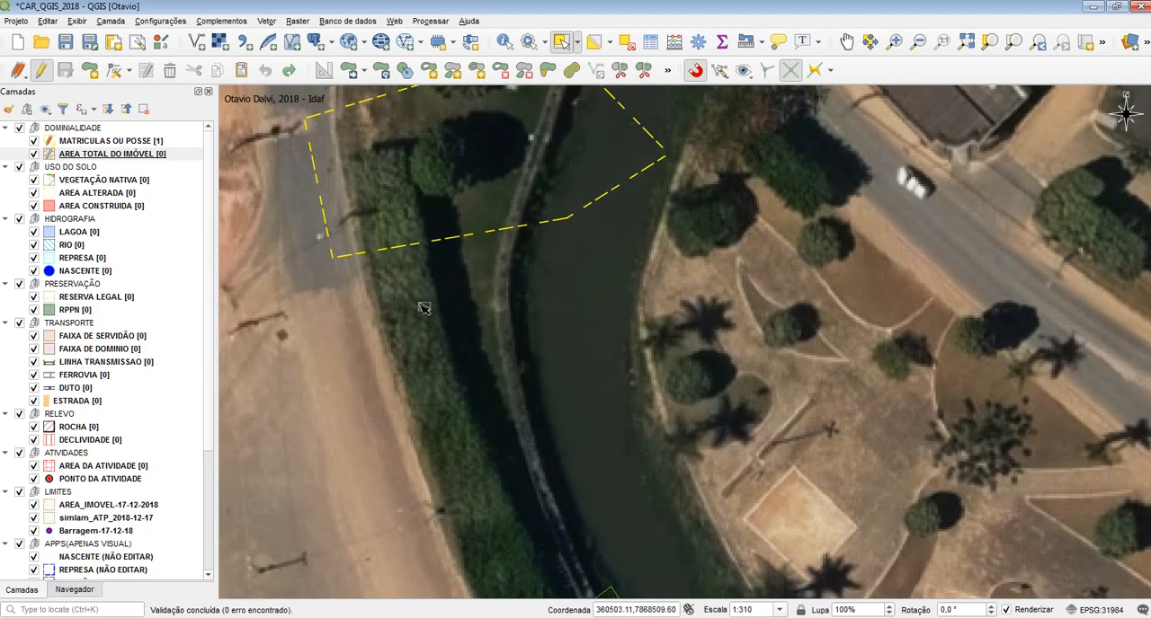
Draw a four-vertex polygon in AREA TOTAL DO IMÓVEL with its northern edge snapped to the MATRICULAS OU POSSE polygon's southern boundary, accepting blank attributes
left_click_drag(424, 308, 410, 352)
left_click(90, 72)
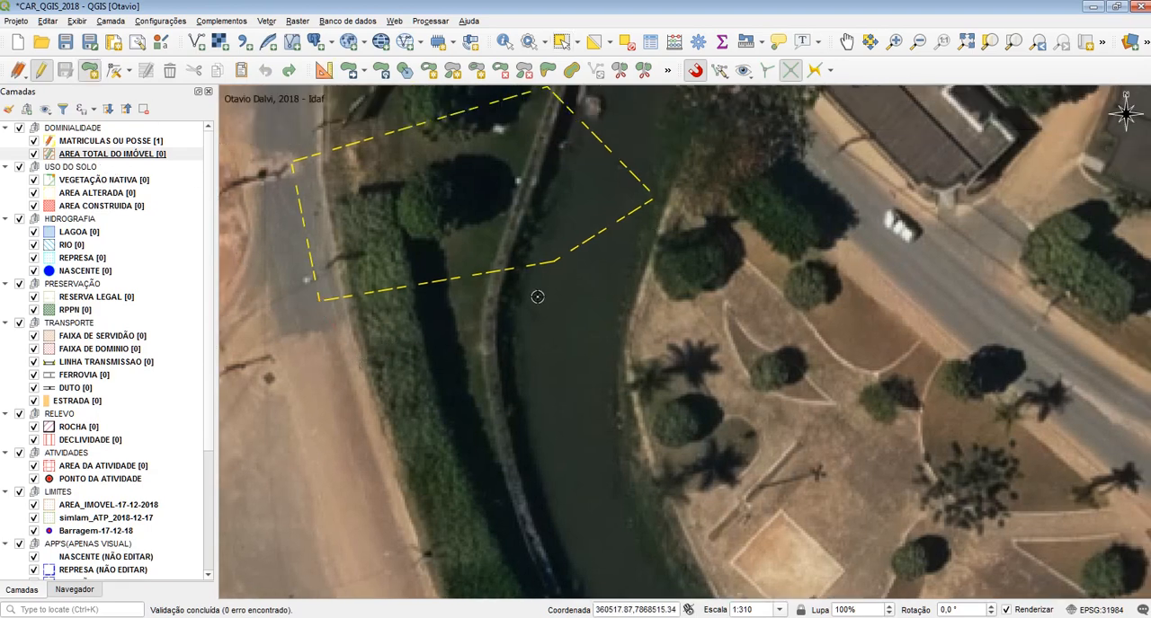
left_click(558, 323)
left_click(519, 267)
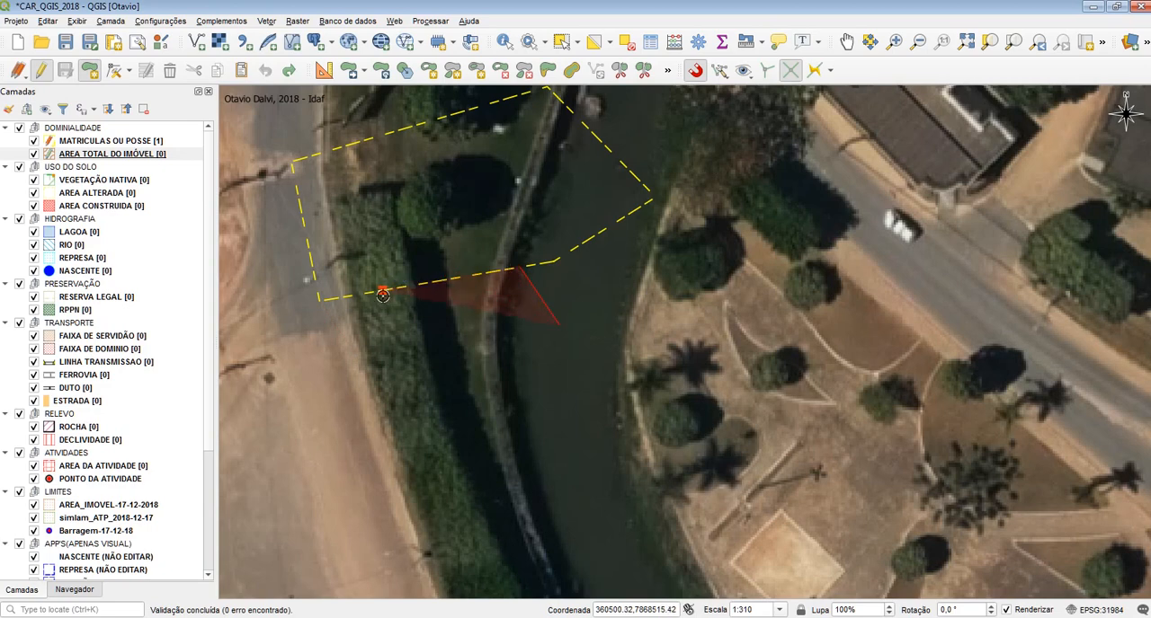
left_click(384, 293)
left_click(409, 410)
right_click(706, 397)
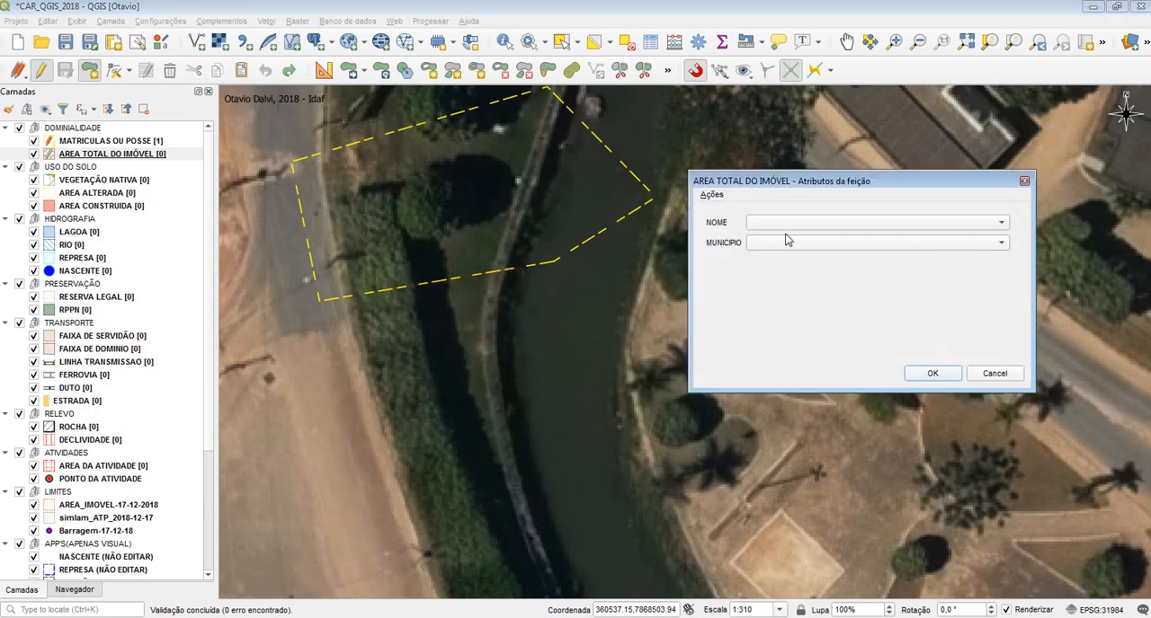
left_click(932, 374)
Make RIO the active layer and set snapping to all layers in vertex and segment mode
scroll(606, 311, "up", 3)
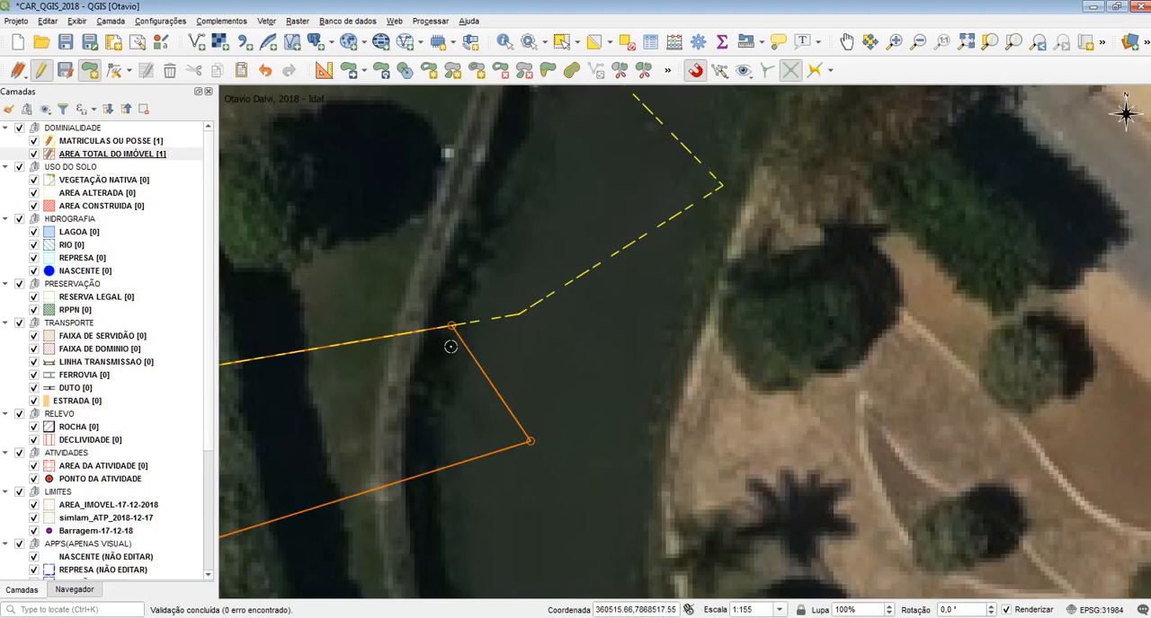
left_click(89, 182)
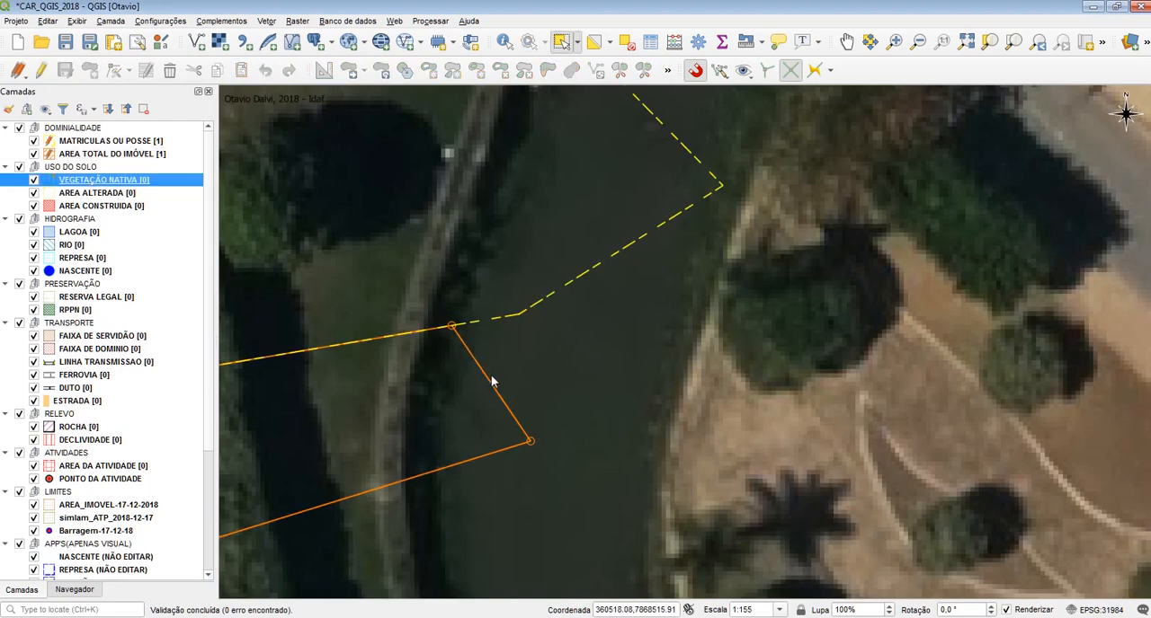
left_click(79, 245)
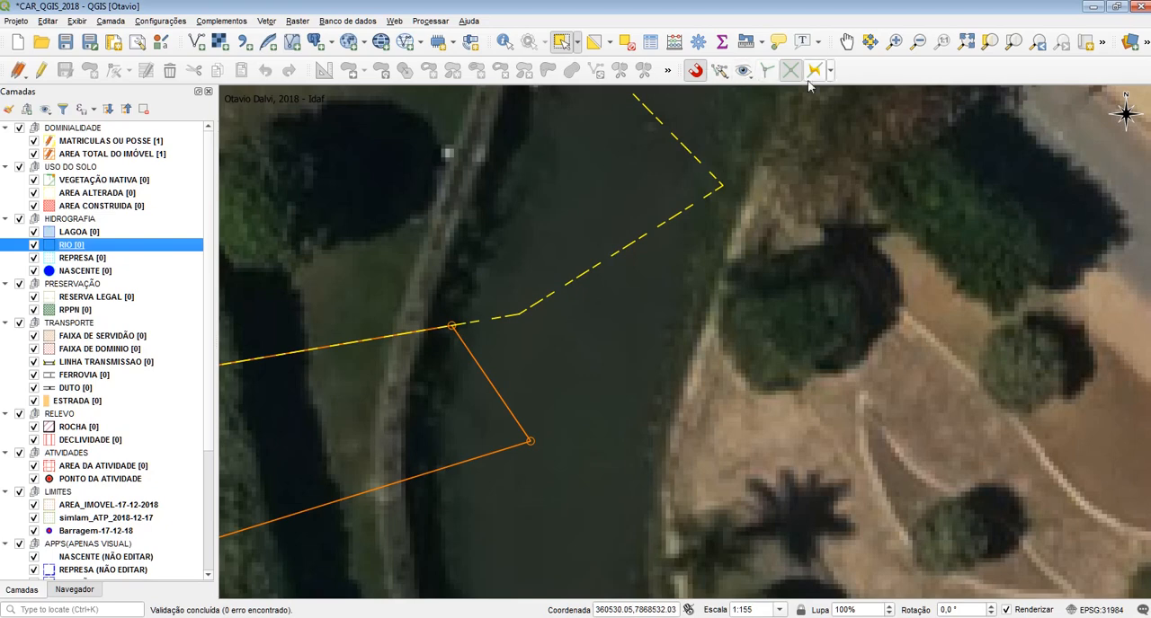
left_click(719, 71)
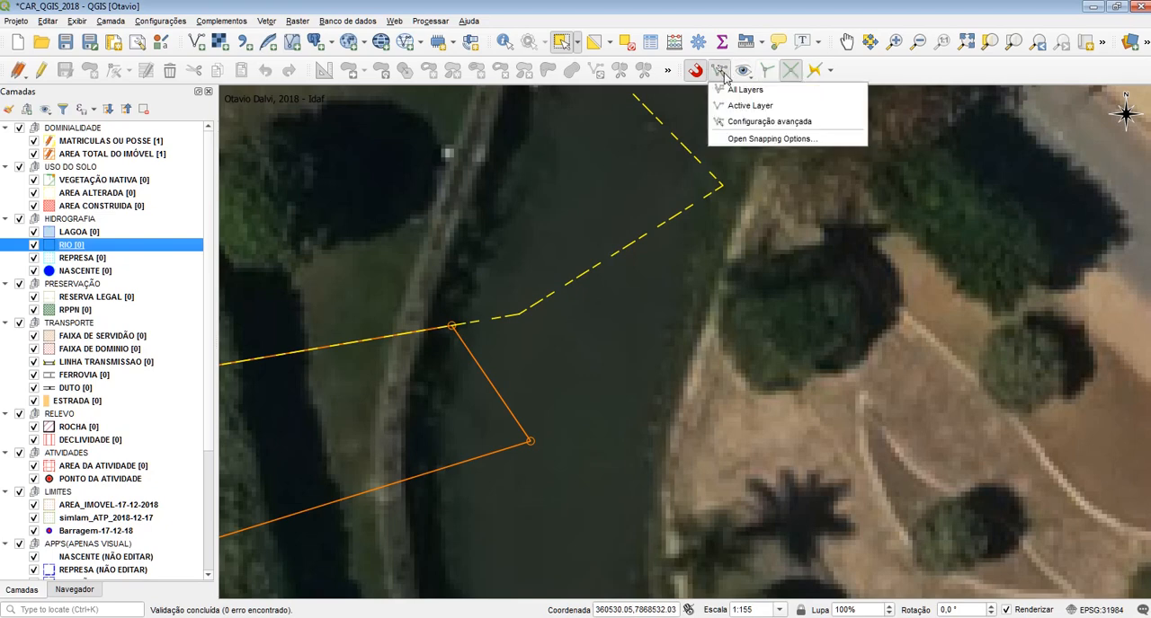
left_click(734, 89)
left_click(744, 71)
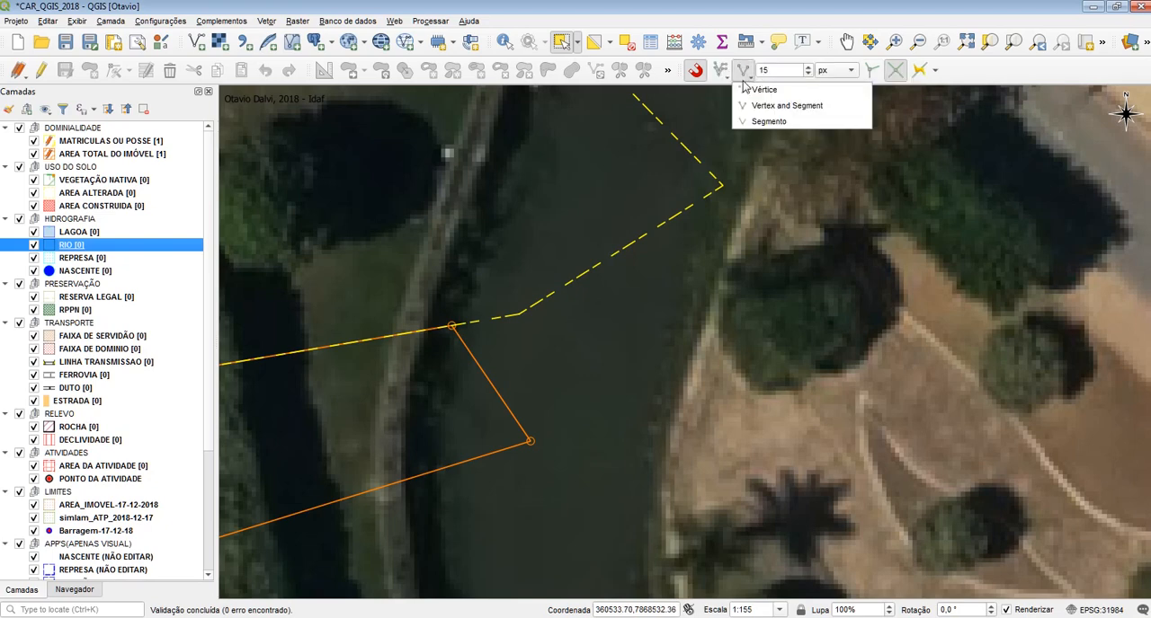
left_click(749, 105)
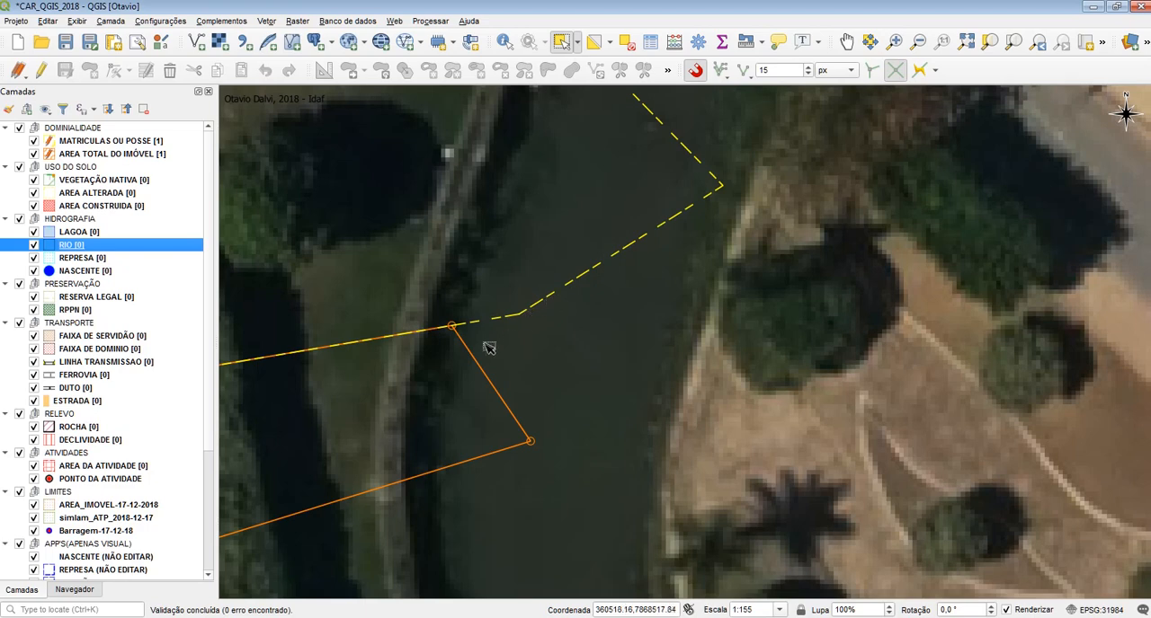
Move the AREA TOTAL DO IMÓVEL polygon's northeastern vertex northwest, inside the MATRICULAS OU POSSE polygon, with the Vertex Tool
left_click(108, 155)
left_click(114, 70)
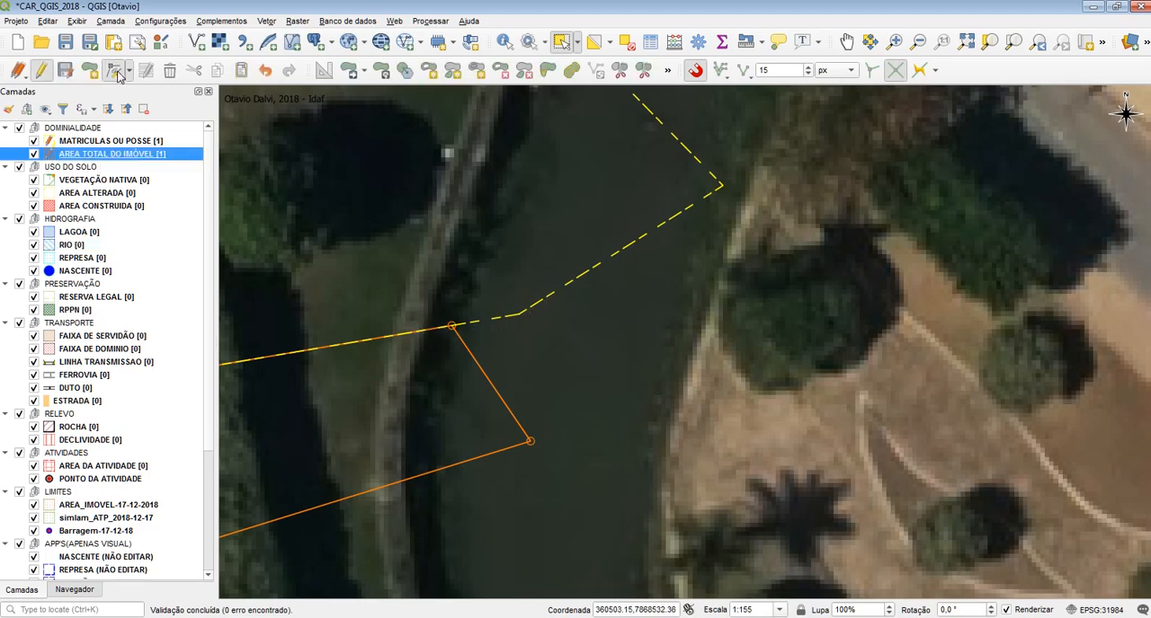
left_click(451, 325)
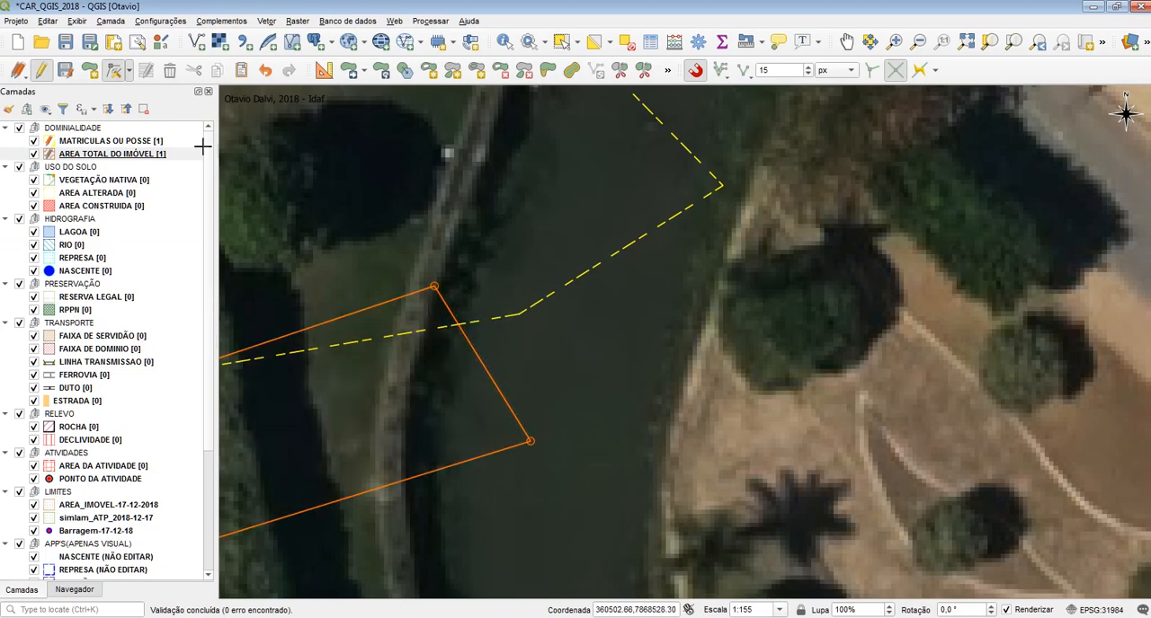
Draw a four-vertex RIO polygon snapped to the AREA TOTAL DO IMÓVEL polygon's eastern edge and the MATRICULAS OU POSSE boundary, accepting blank attributes
left_click(110, 180)
left_click(81, 246)
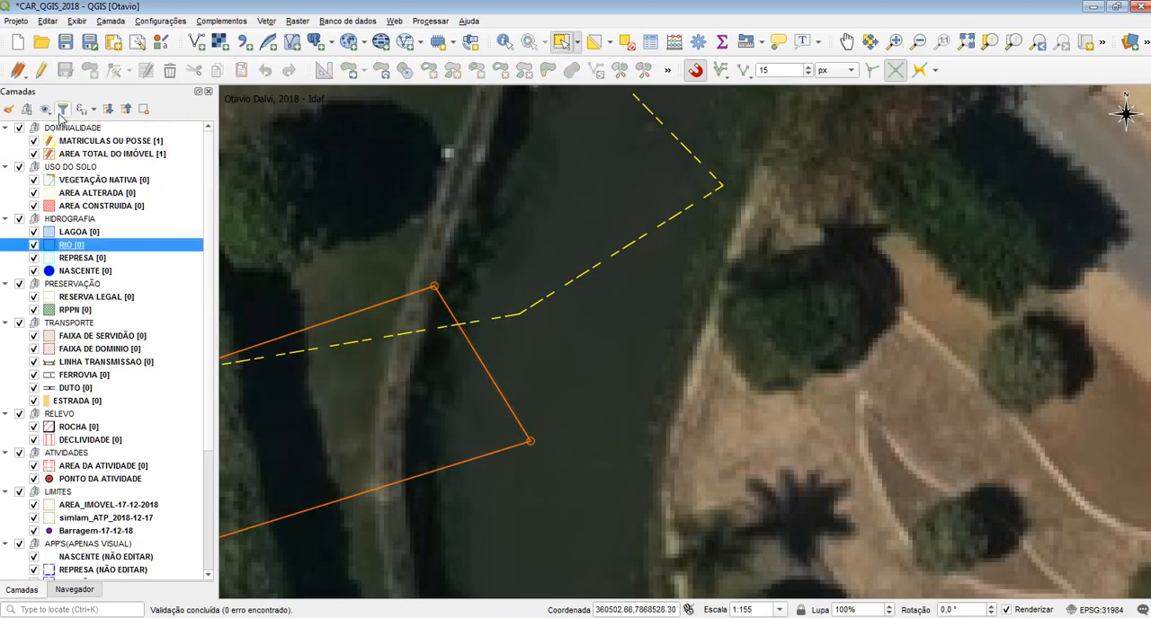
left_click(42, 70)
left_click(89, 70)
left_click(578, 440)
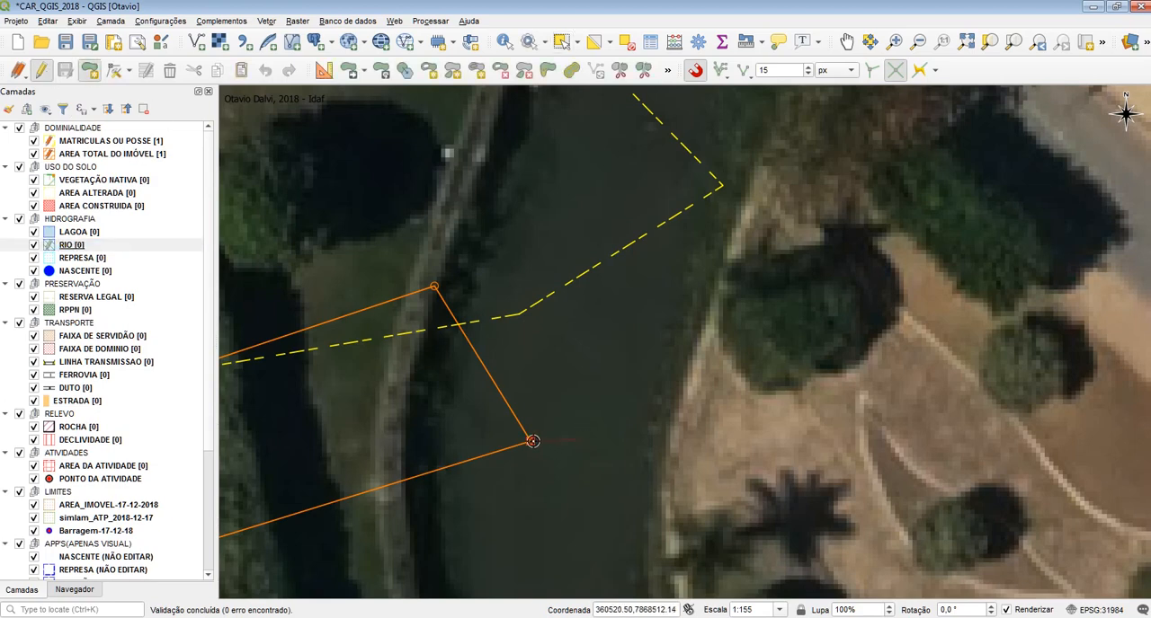
left_click(531, 441)
left_click(455, 324)
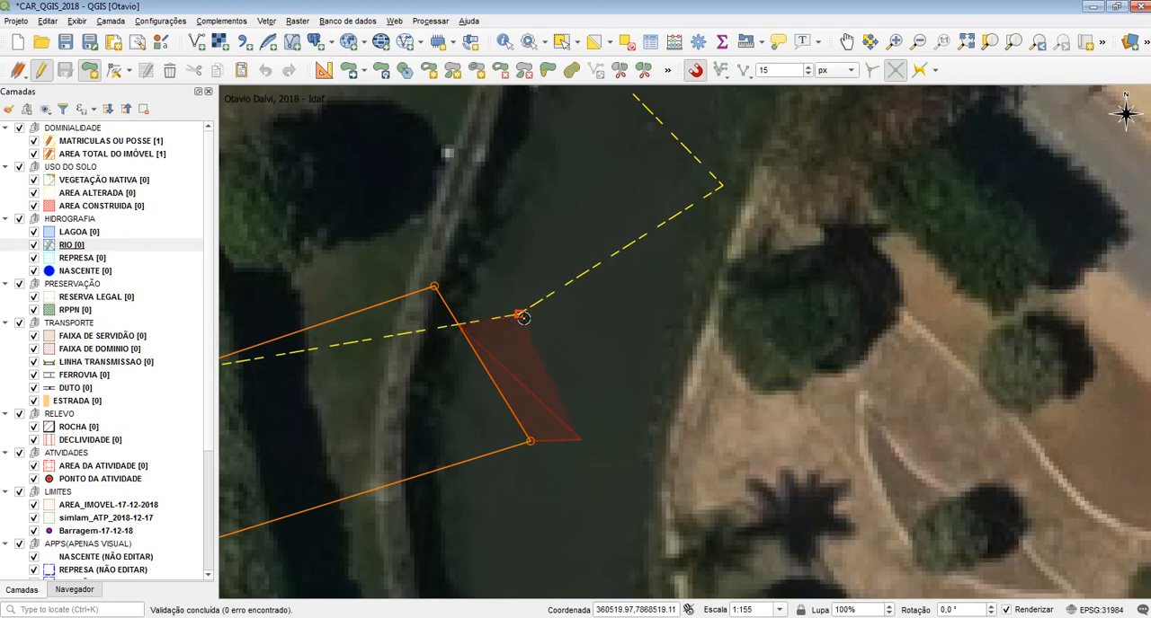
right_click(575, 326)
left_click(926, 374)
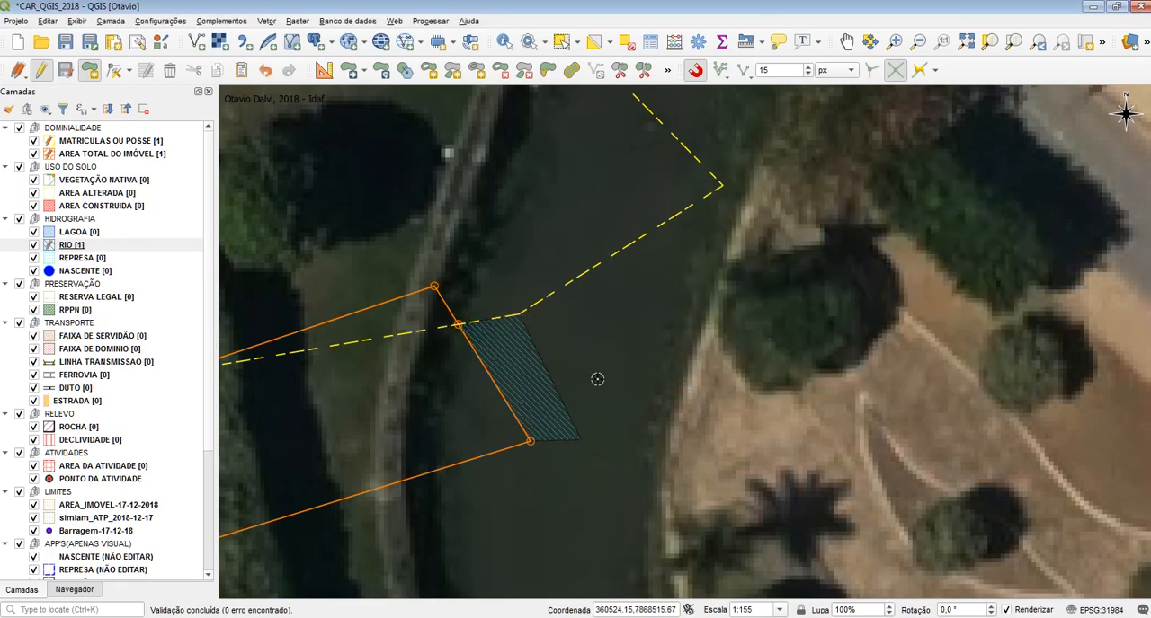
Undo the RIO polygon and the extra vertex on the AREA TOTAL DO IMÓVEL polygon's eastern edge
key("ctrl+z")
scroll(472, 315, "up", 2)
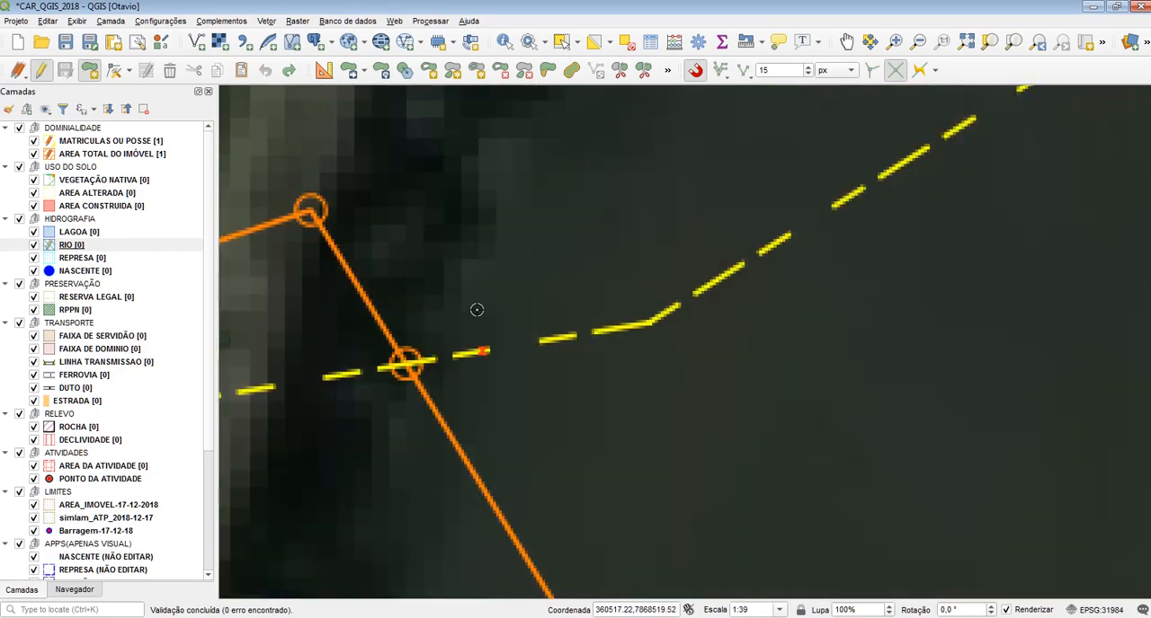
scroll(432, 244, "down", 1)
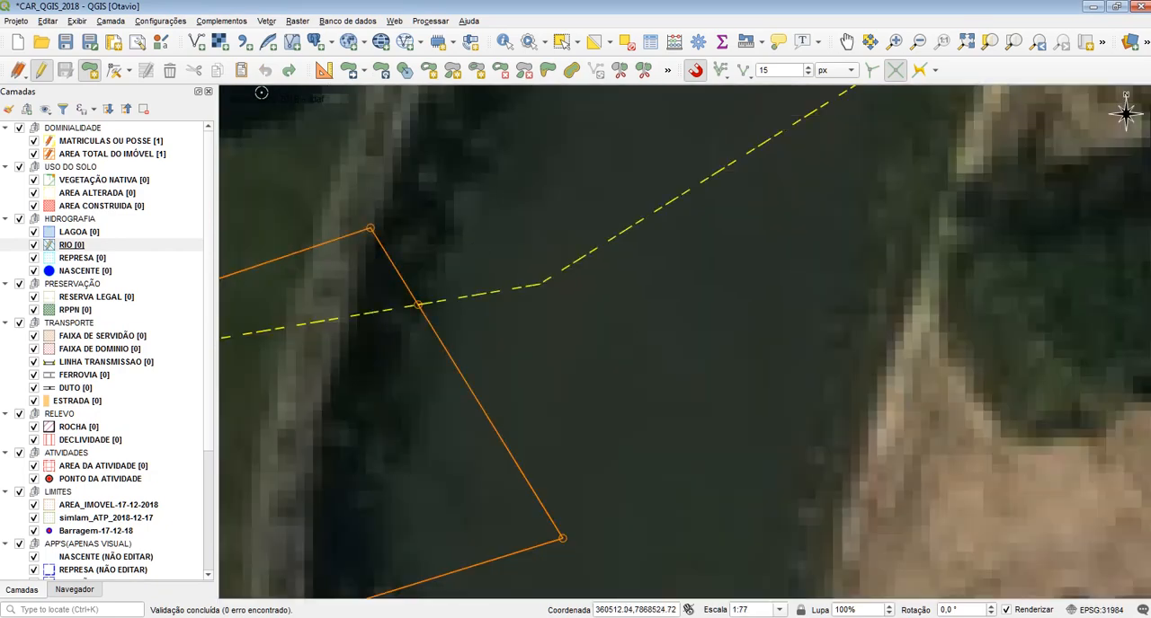
left_click(113, 70)
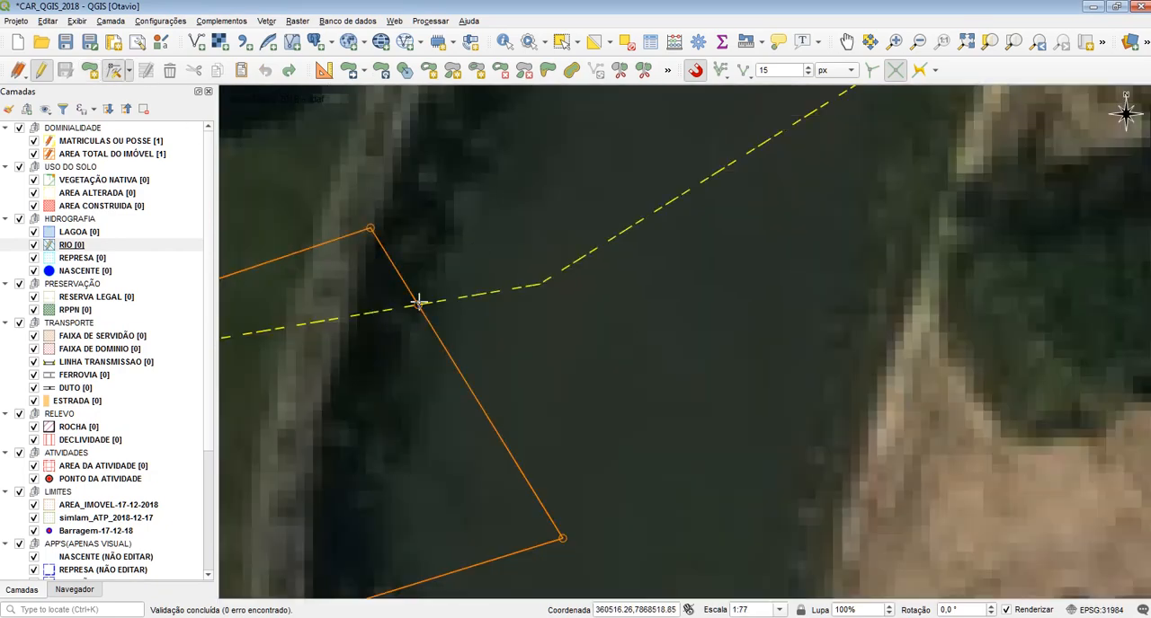
left_click(99, 153)
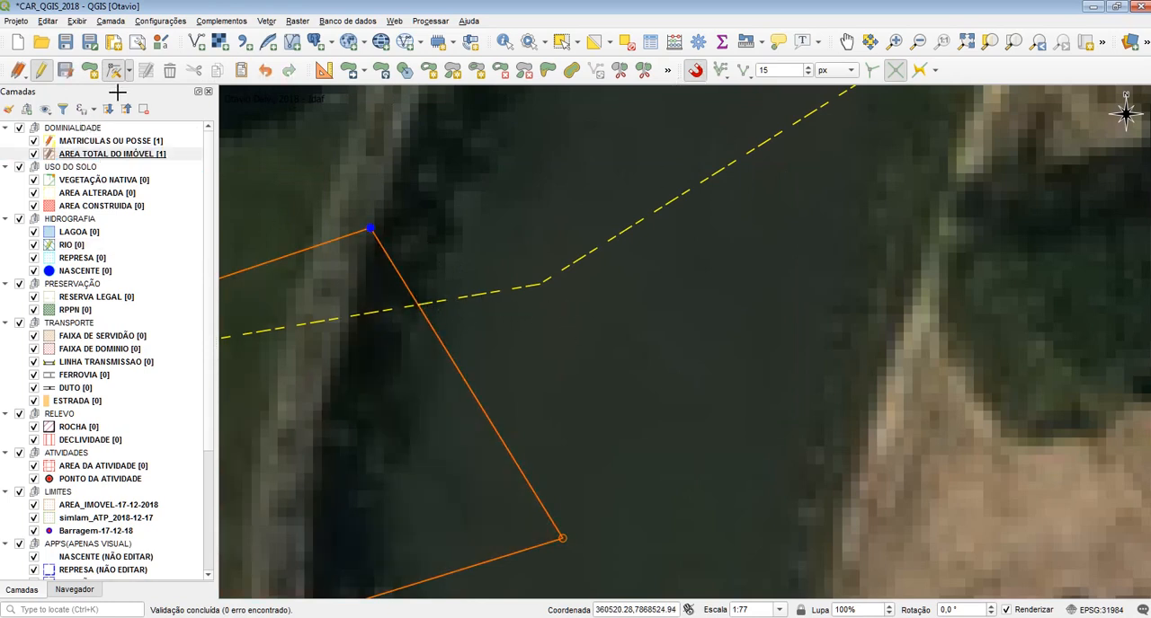
Try to draw a four-vertex polygon in AREA TOTAL DO IMÓVEL against the existing polygon's eastern edge, cancelling at the attribute form
left_click(90, 70)
left_click(495, 426)
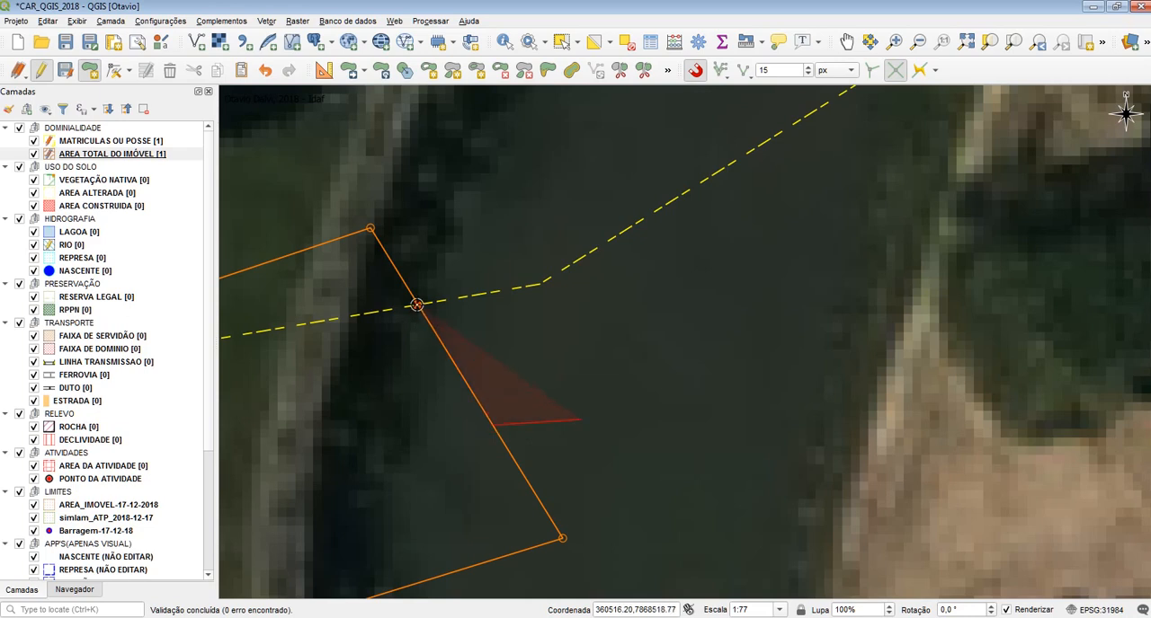
left_click(419, 307)
left_click(540, 286)
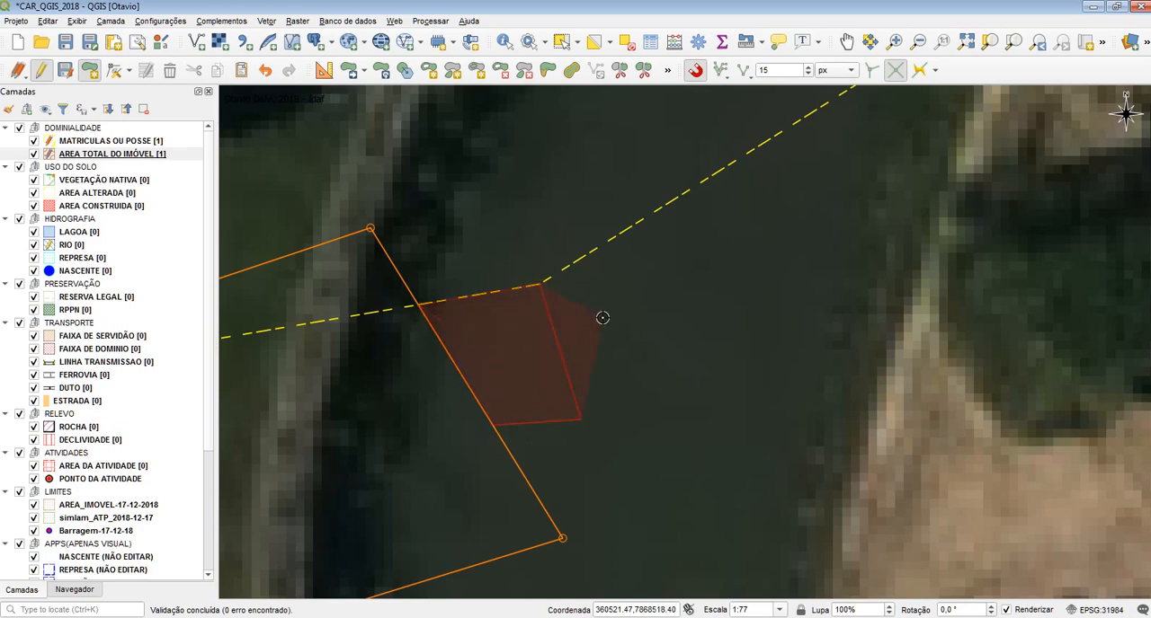
right_click(601, 318)
left_click(988, 371)
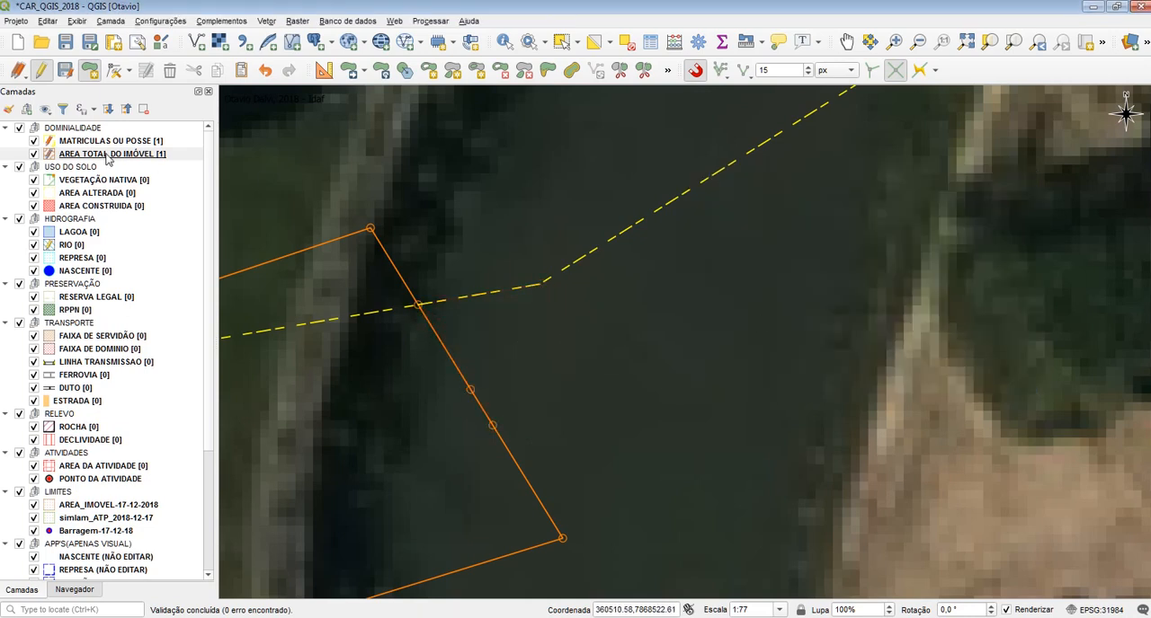
Stop editing AREA TOTAL DO IMÓVEL and discard its changes
left_click(41, 70)
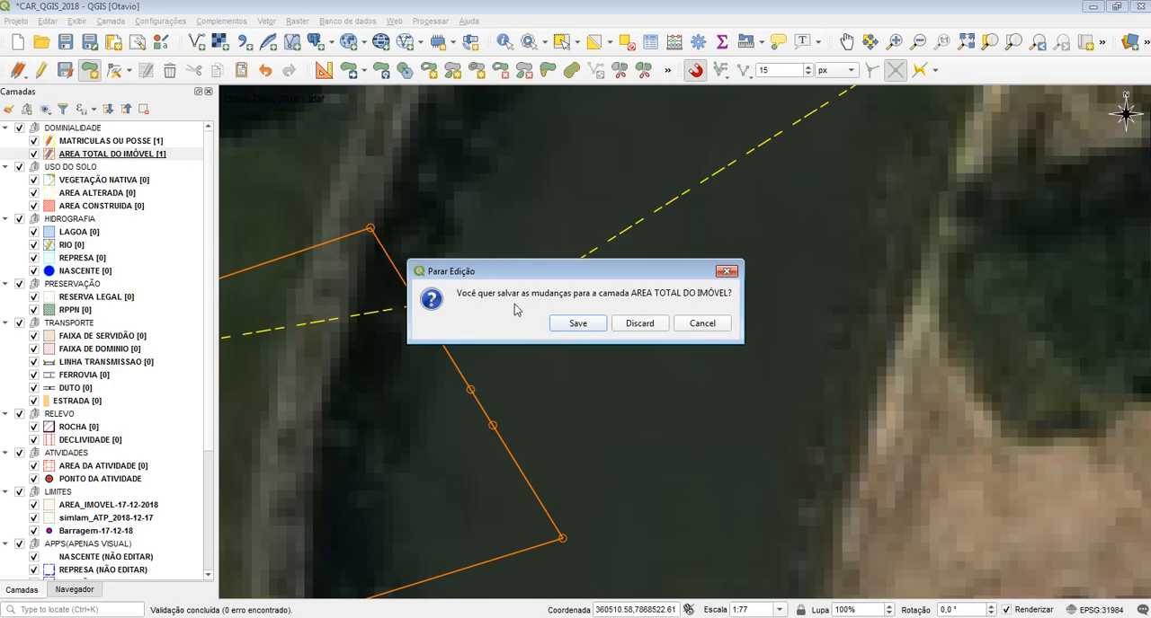
left_click(640, 323)
scroll(542, 282, "down", 1)
Draw a four-vertex polygon in AREA TOTAL DO IMÓVEL across the MATRICULAS OU POSSE polygon's southern boundary, accepting blank attributes
left_click(42, 71)
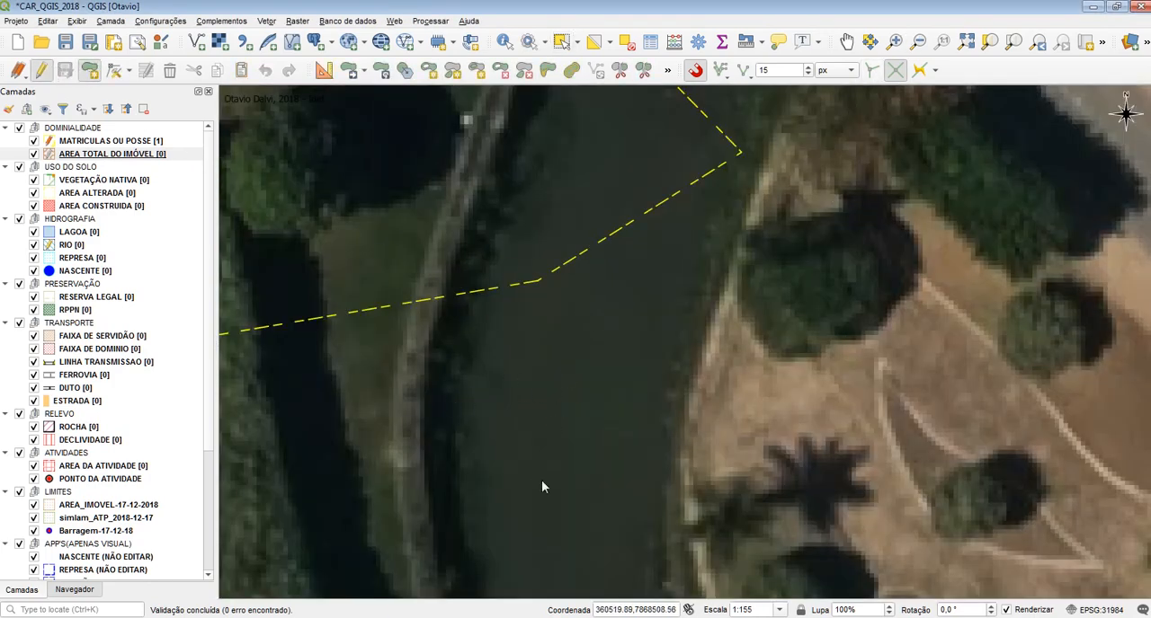
left_click(456, 189)
left_click(288, 191)
left_click(394, 481)
right_click(393, 481)
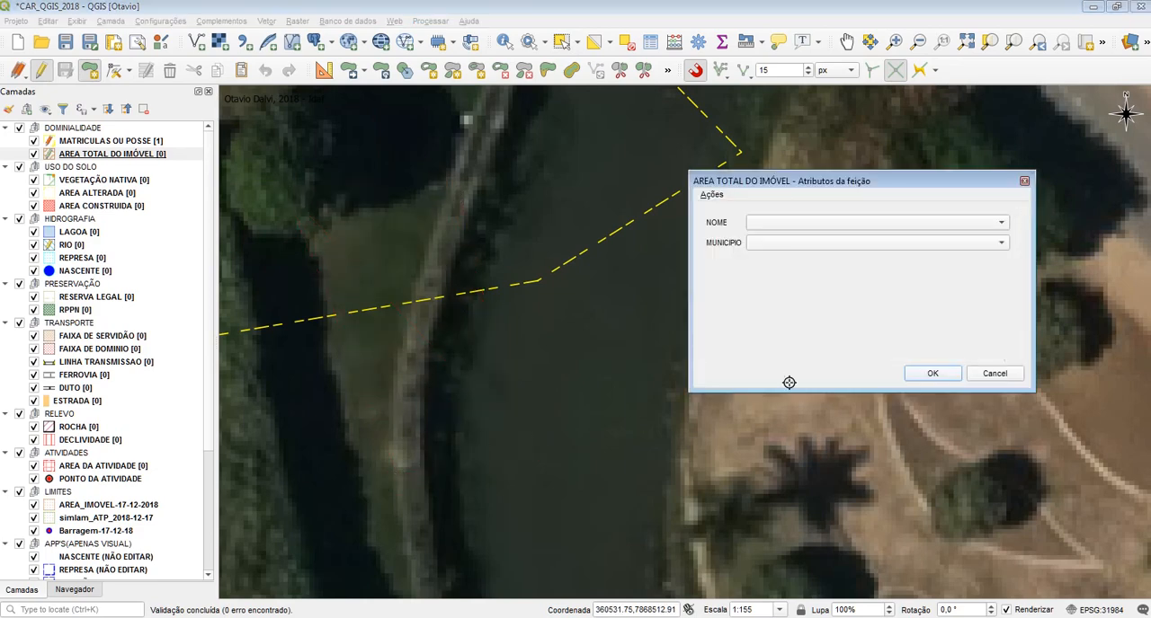
left_click(913, 375)
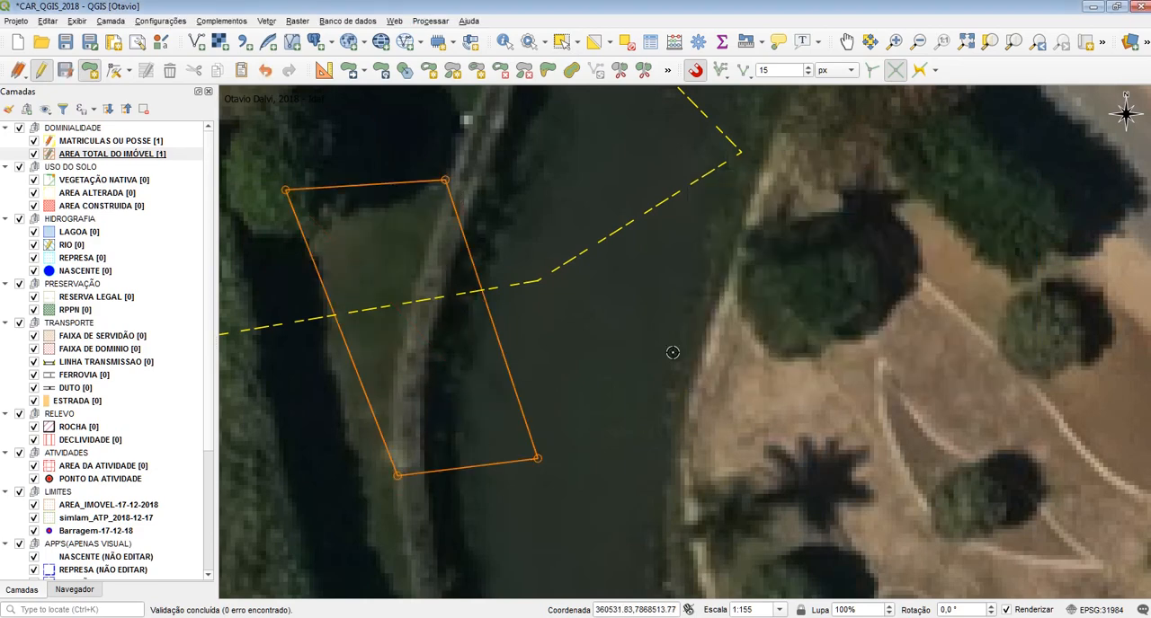
Save the AREA TOTAL DO IMÓVEL changes and end editing on both DOMINIALIDADE layers
left_click(45, 73)
left_click(584, 325)
left_click_drag(680, 376, 588, 452)
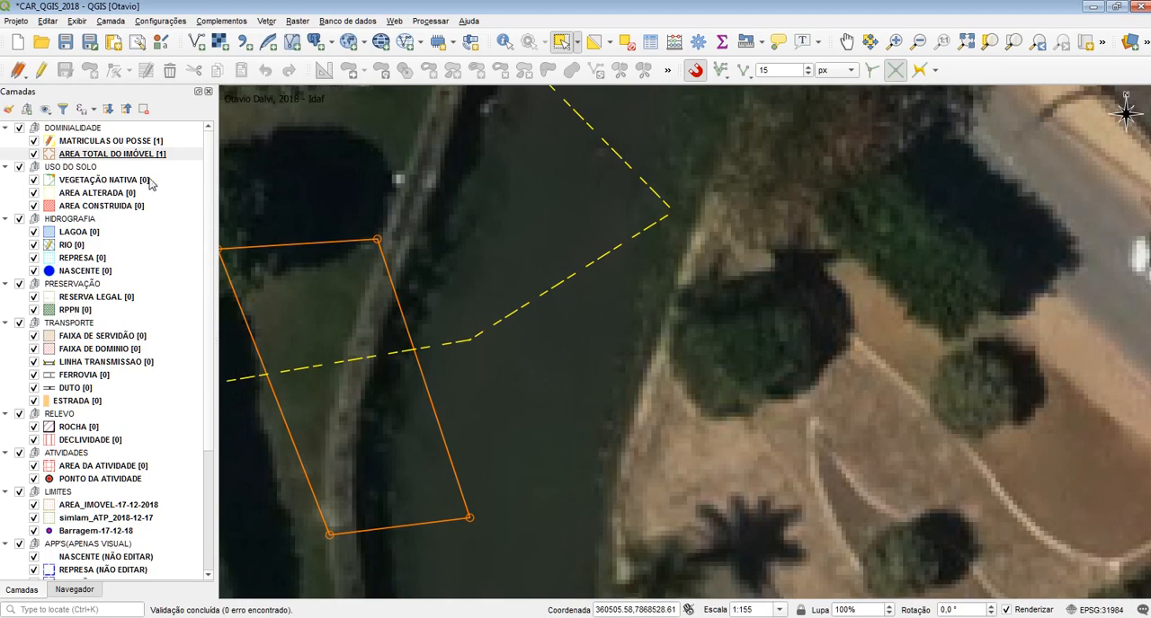
left_click(114, 142)
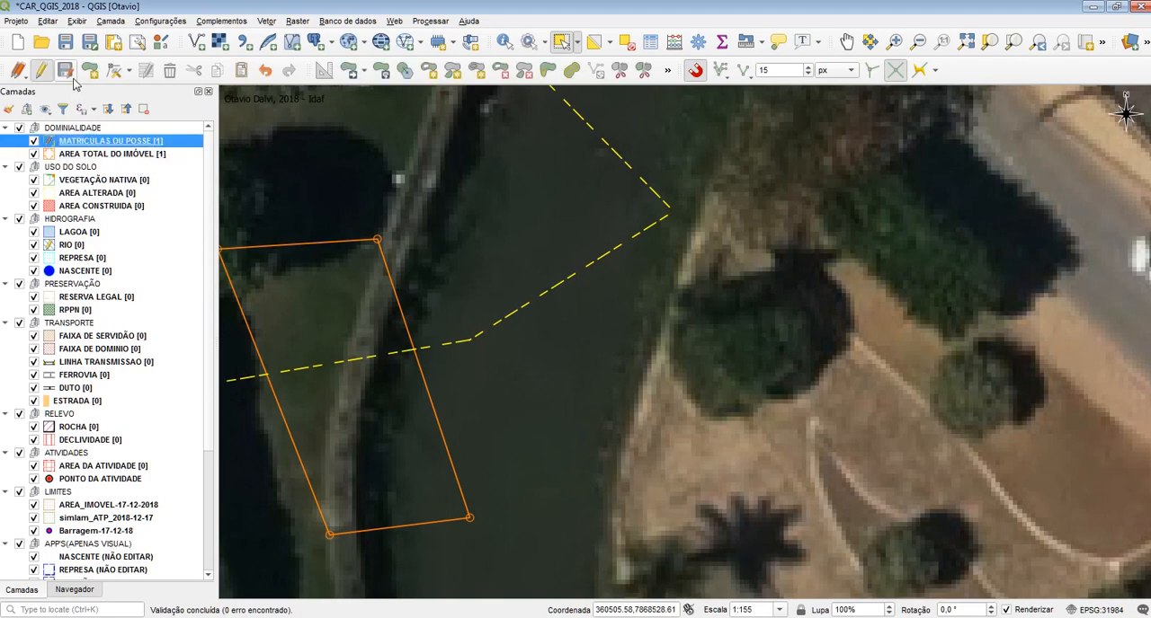
Draw a five-vertex RIO polygon between the AREA TOTAL DO IMÓVEL eastern edge and the MATRICULAS OU POSSE boundary, switching snapping to segment mode and accepting blank attributes
left_click(81, 249)
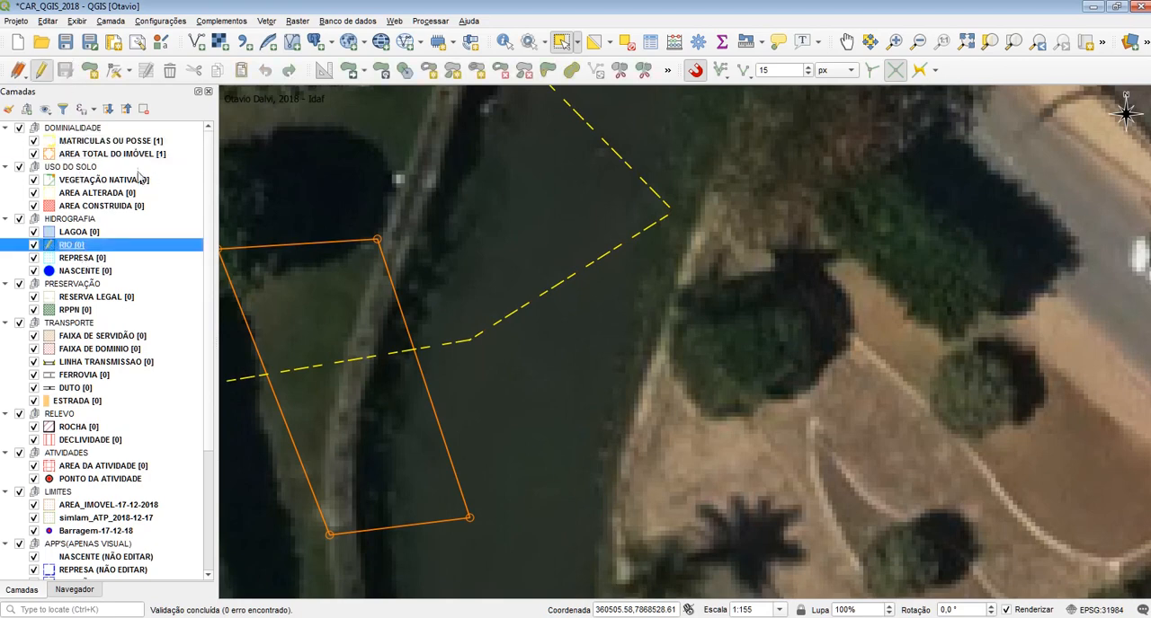
left_click(89, 70)
left_click(525, 446)
left_click(447, 447)
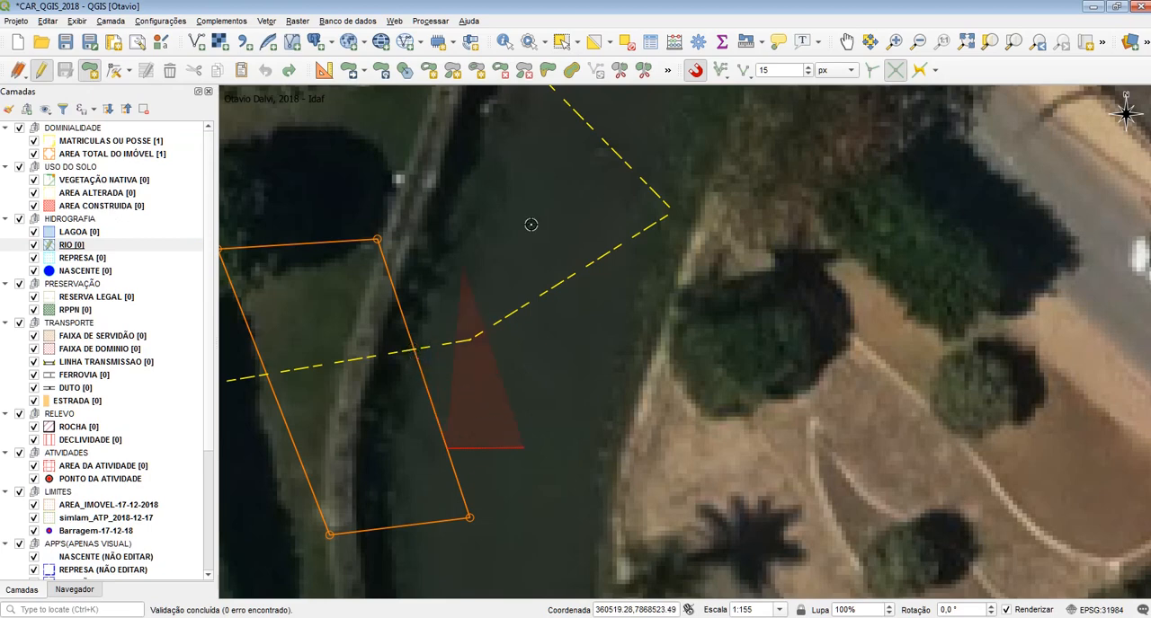
left_click(739, 78)
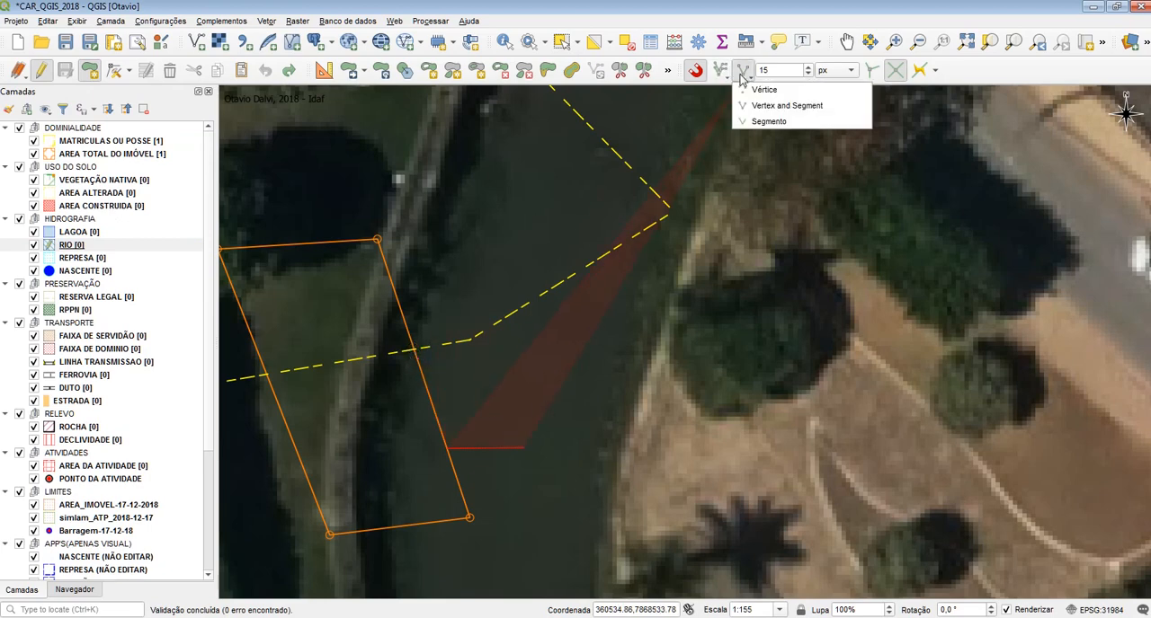
left_click(787, 121)
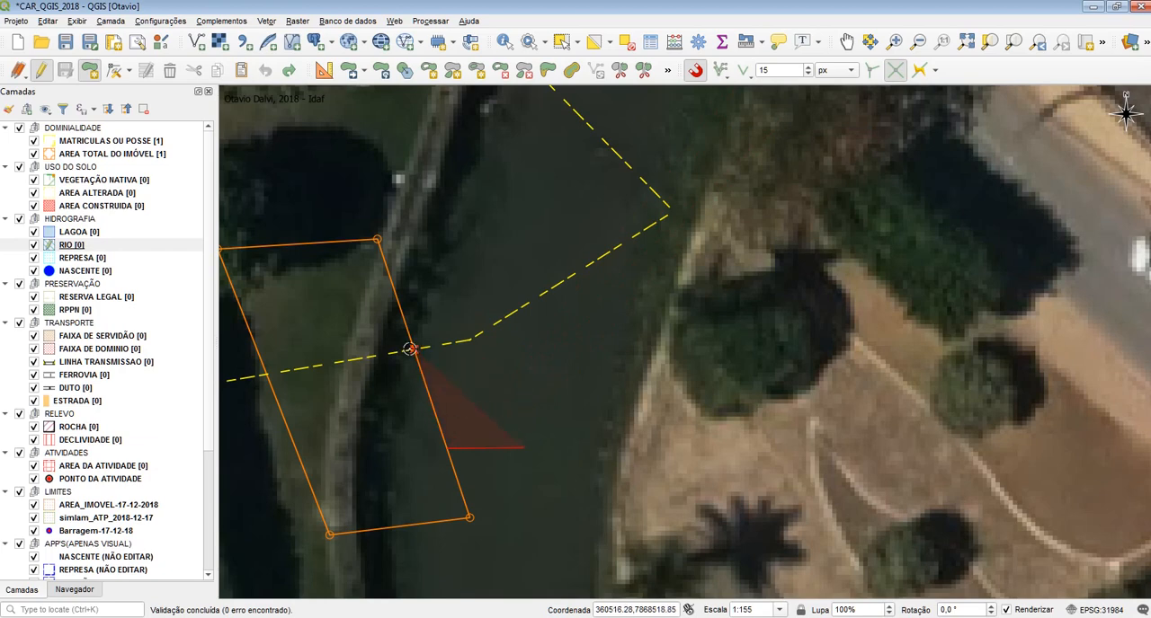
left_click(414, 350)
left_click(474, 340)
left_click(669, 210)
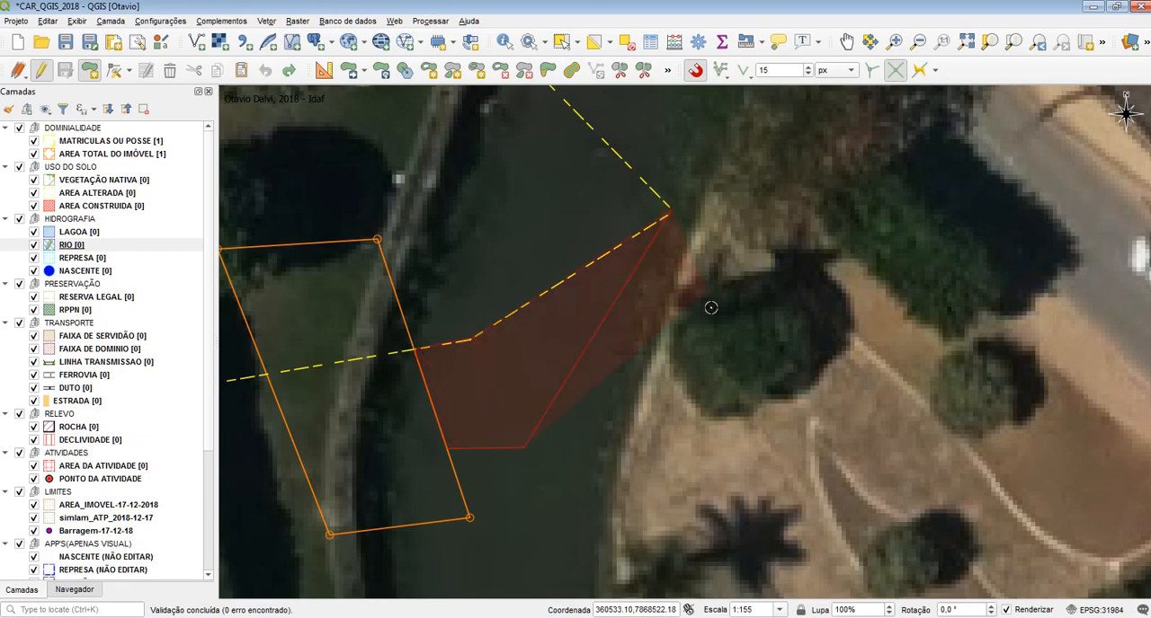
right_click(665, 420)
left_click(932, 375)
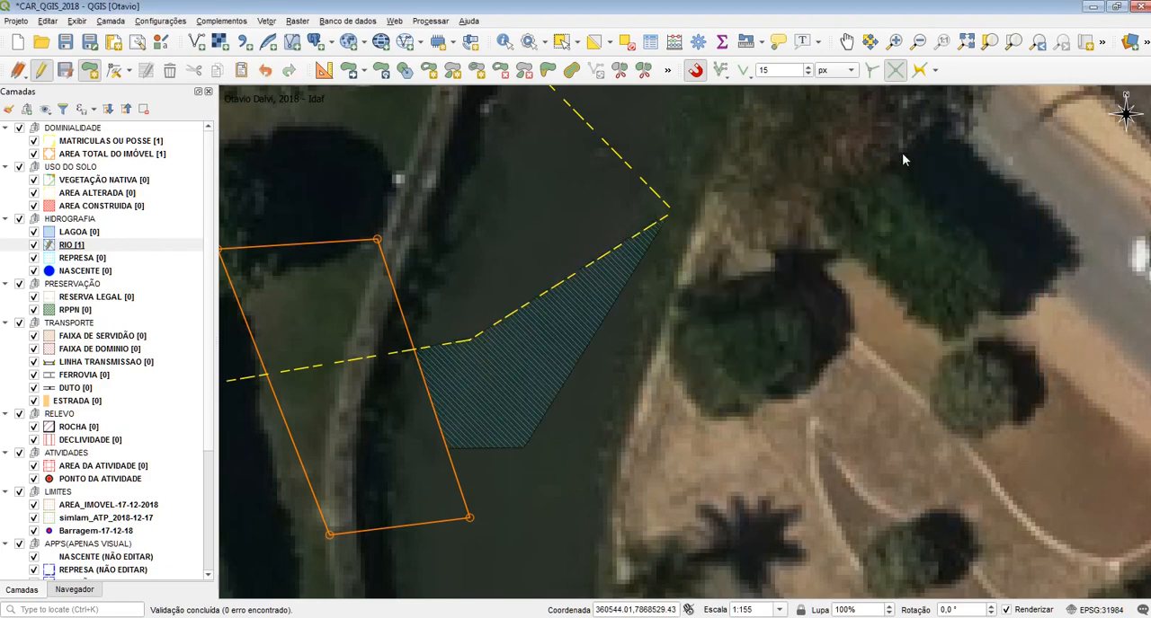
Enable topological editing alongside intersection snapping and undo the RIO polygon
left_click(898, 74)
left_click(872, 75)
key("ctrl+z")
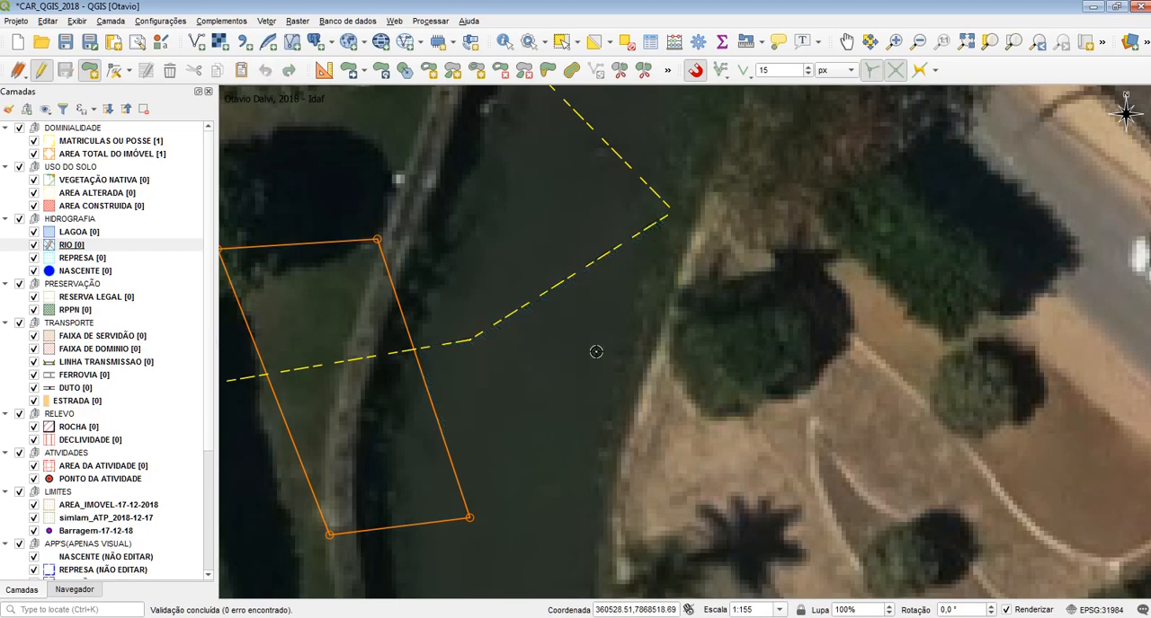
Draw a second, four-vertex polygon in AREA TOTAL DO IMÓVEL against the first one's eastern edge and the MATRICULAS OU POSSE boundary, accepting blank attributes
left_click(129, 156)
left_click(40, 71)
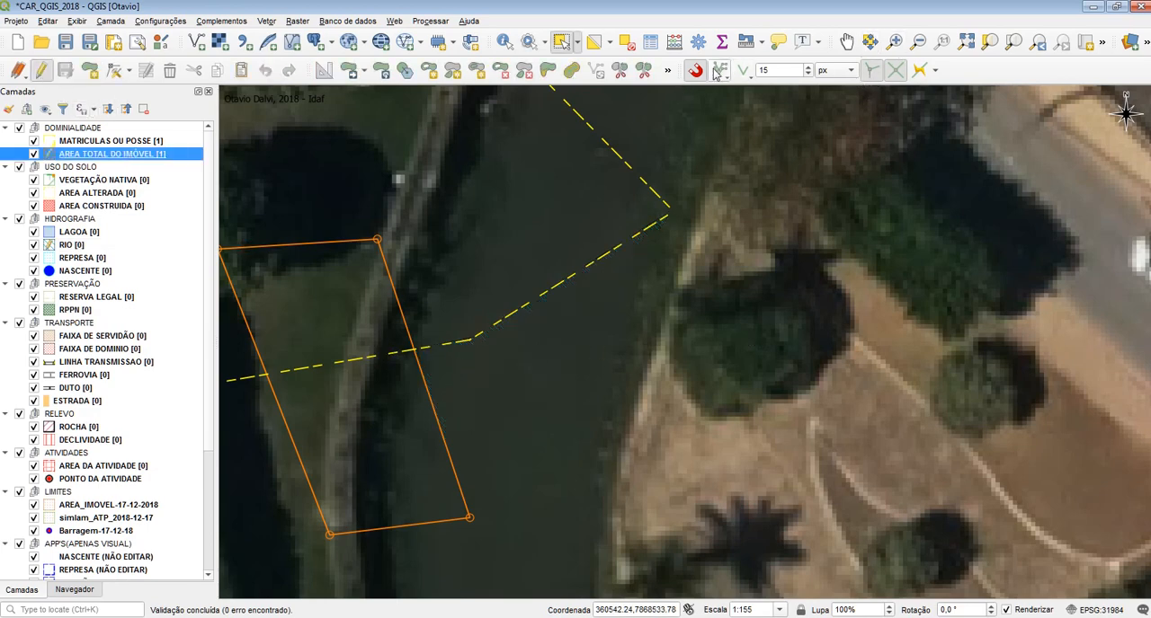
left_click(85, 72)
left_click(532, 467)
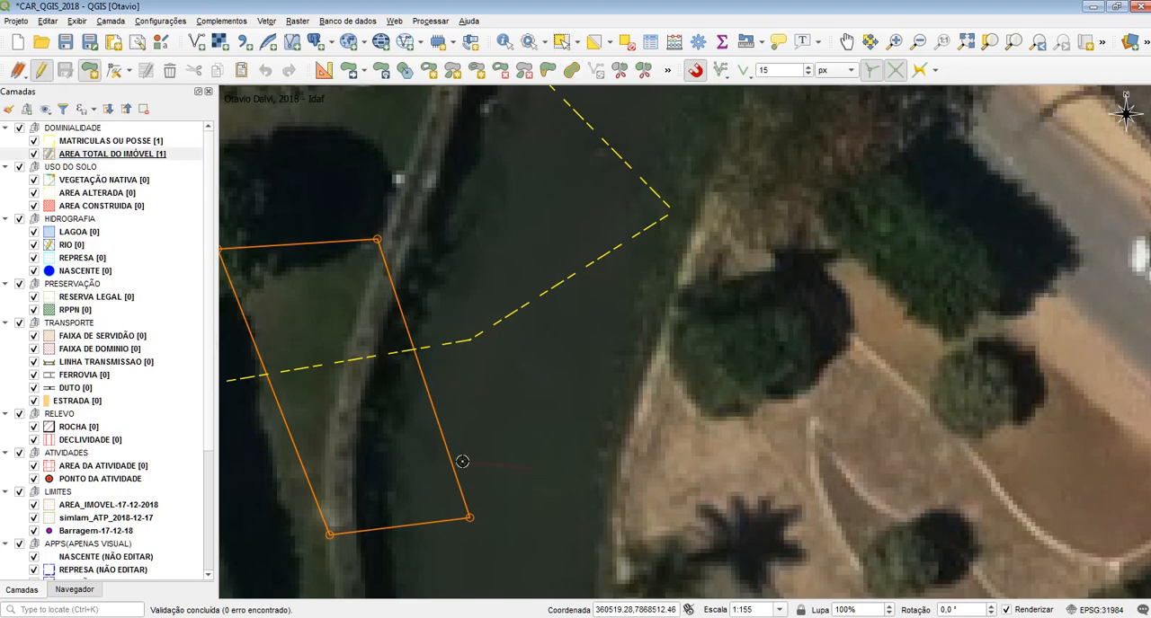
left_click(454, 462)
left_click(416, 350)
left_click(472, 341)
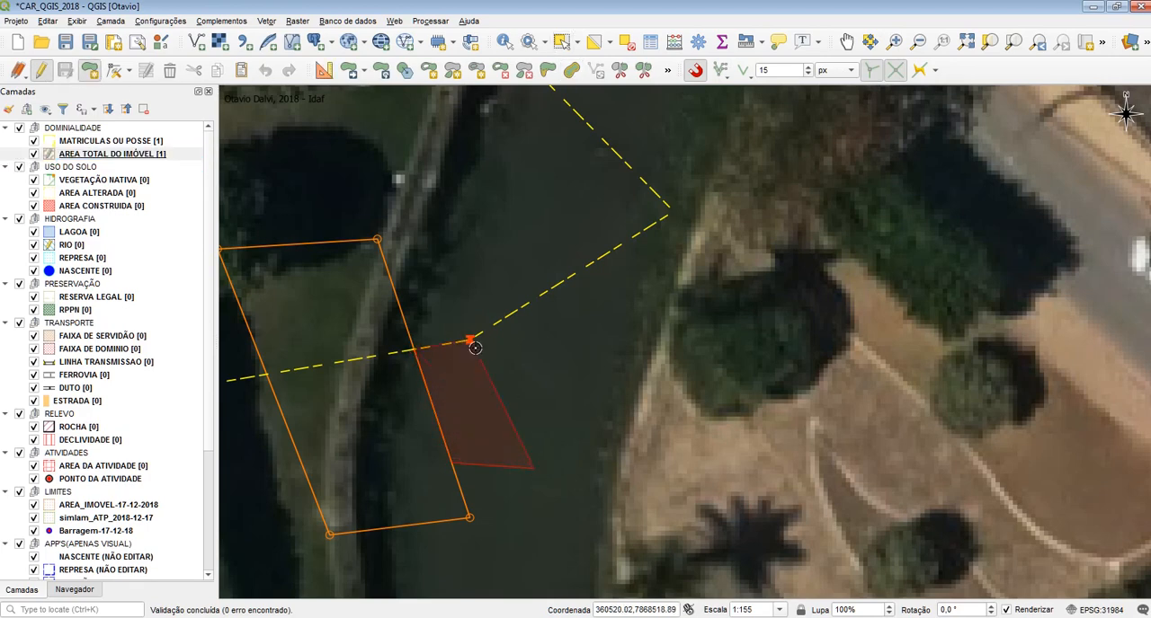
right_click(563, 354)
left_click(932, 375)
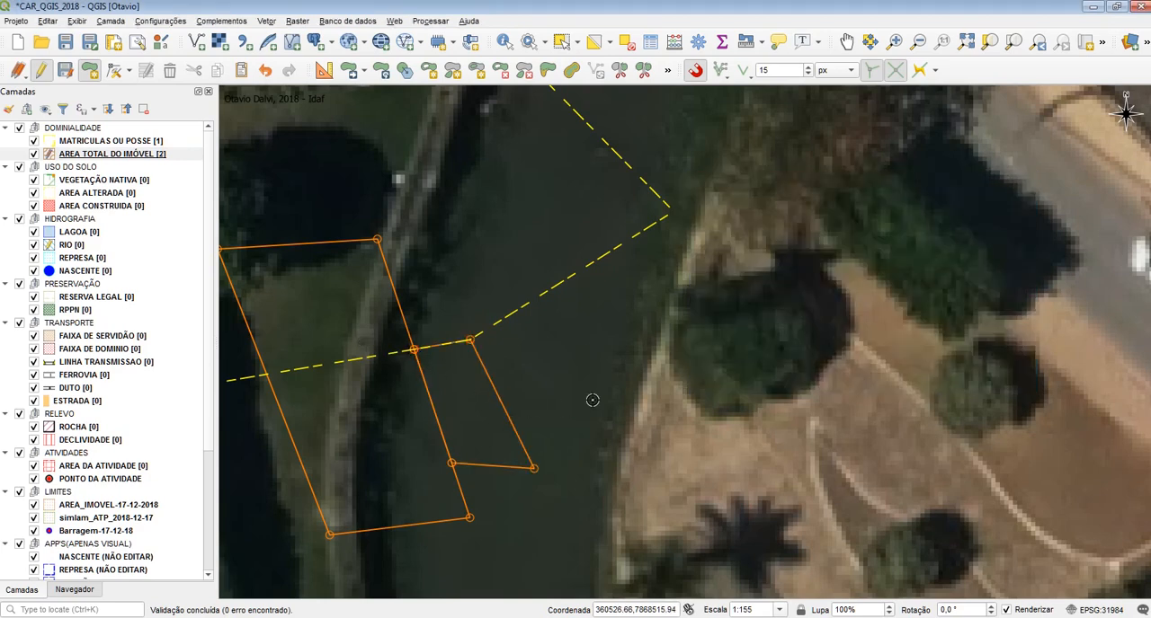
Undo the second AREA TOTAL DO IMÓVEL polygon and the vertices added to its neighbour's shared edge
key("ctrl+z")
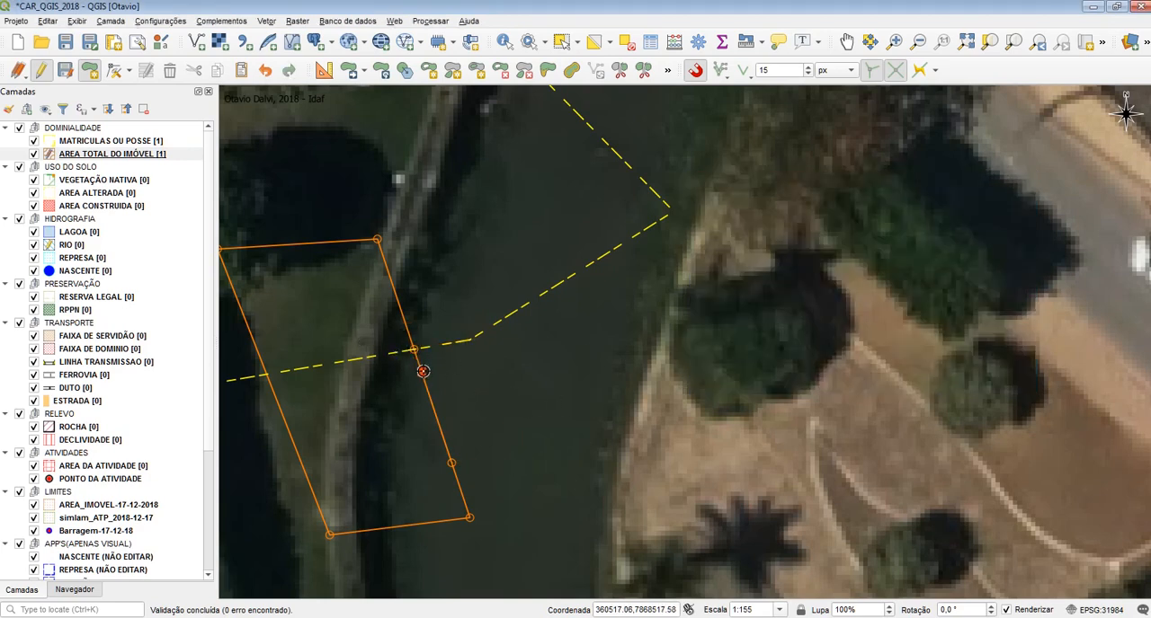
key("ctrl+z")
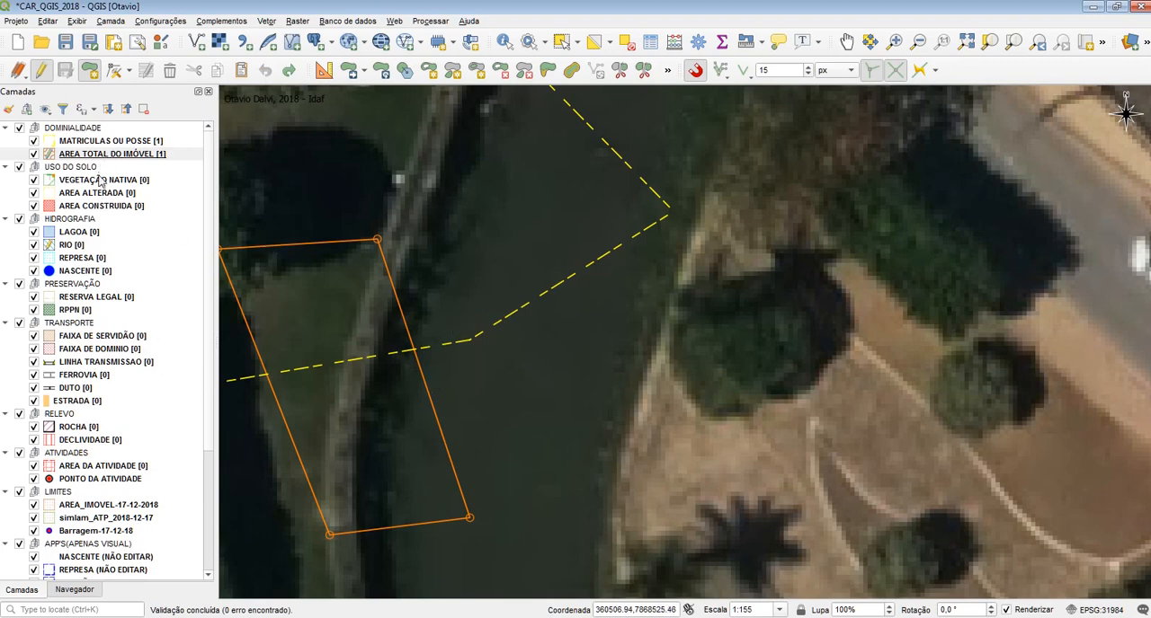
Draw a four-vertex RIO polygon from the AREA TOTAL DO IMÓVEL southeastern corner up to the MATRICULAS OU POSSE boundary, accepting blank attributes
left_click(93, 249)
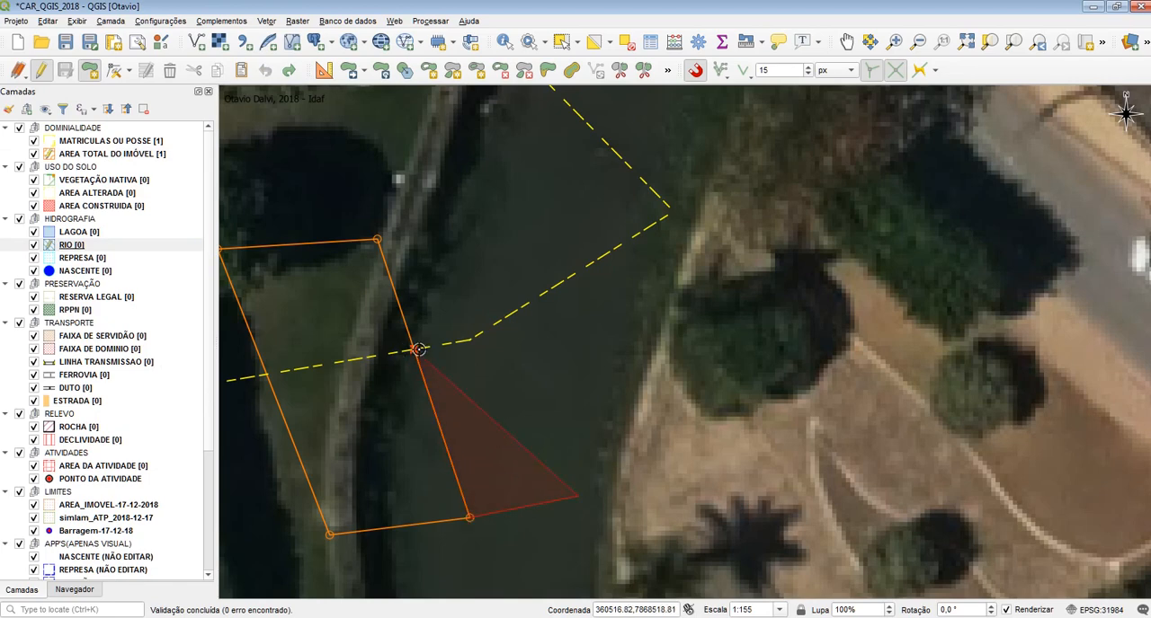
left_click(418, 350)
left_click(472, 340)
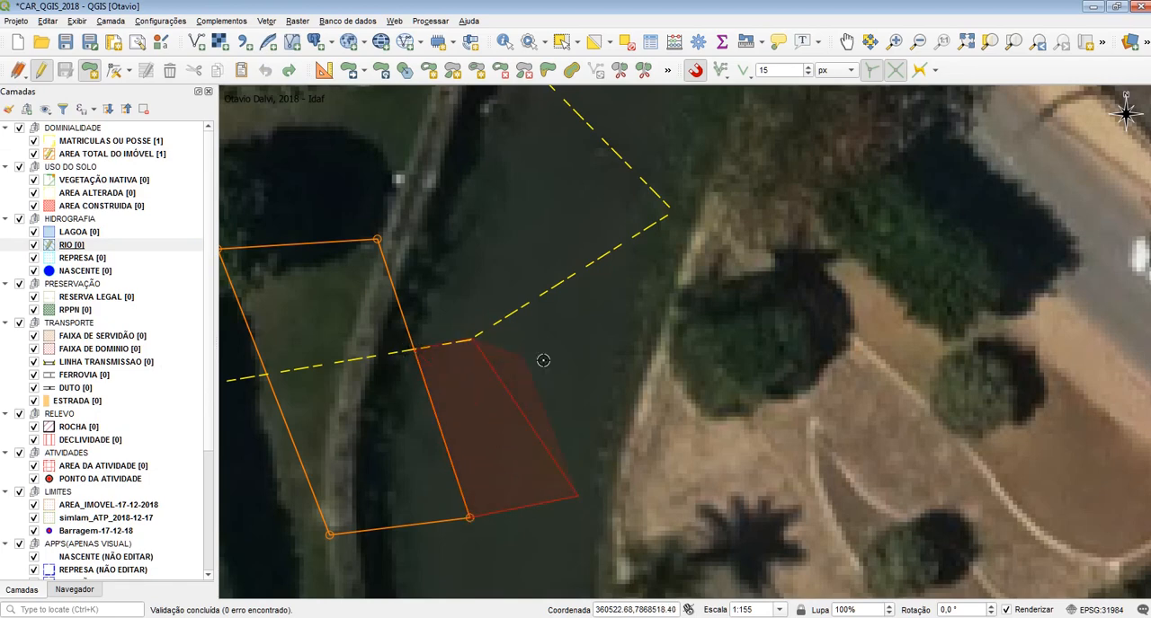
right_click(543, 360)
left_click(932, 374)
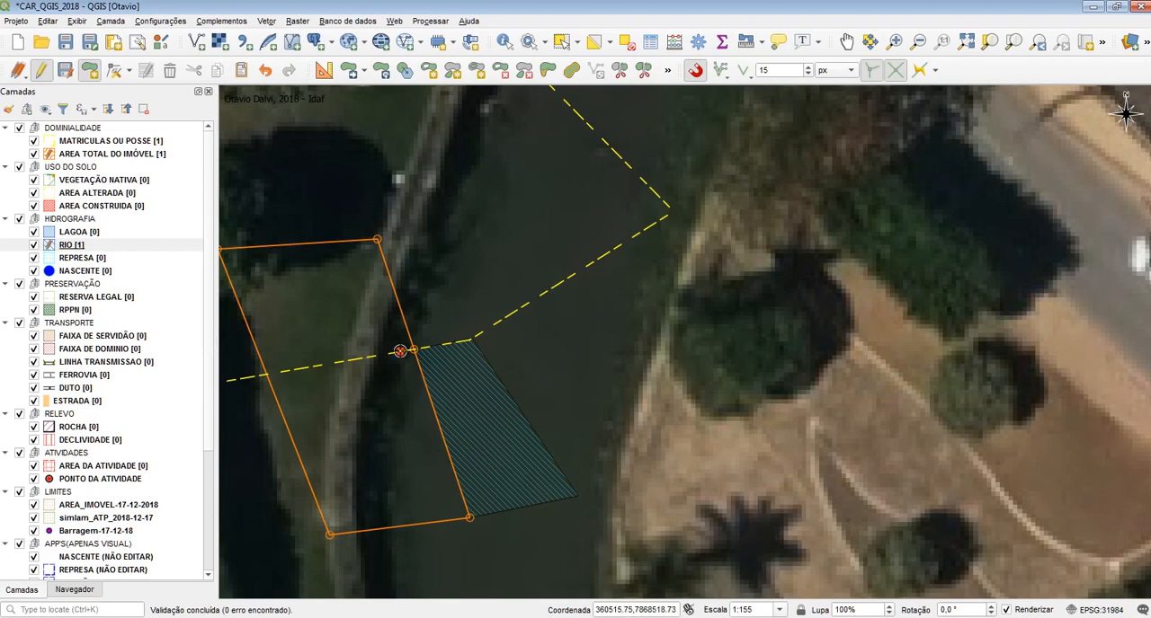
Make AREA TOTAL DO IMÓVEL the active layer and undo the vertex added where its eastern edge crosses the MATRICULAS OU POSSE boundary
left_click(139, 155)
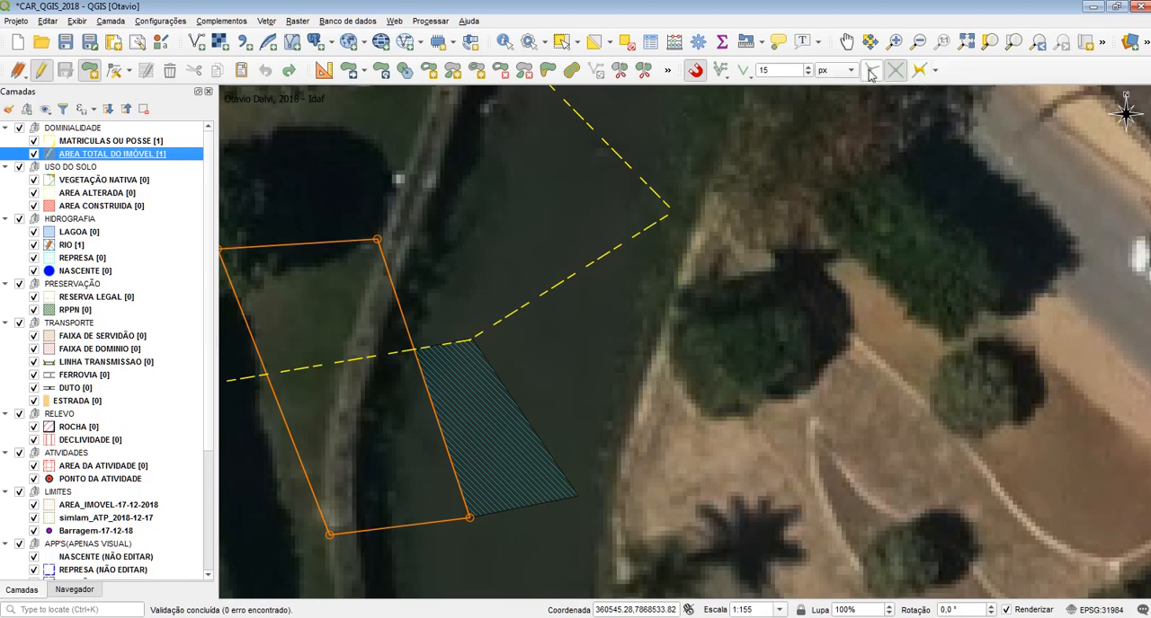
Enable tracing for digitizing and open its offset setting
left_click(921, 70)
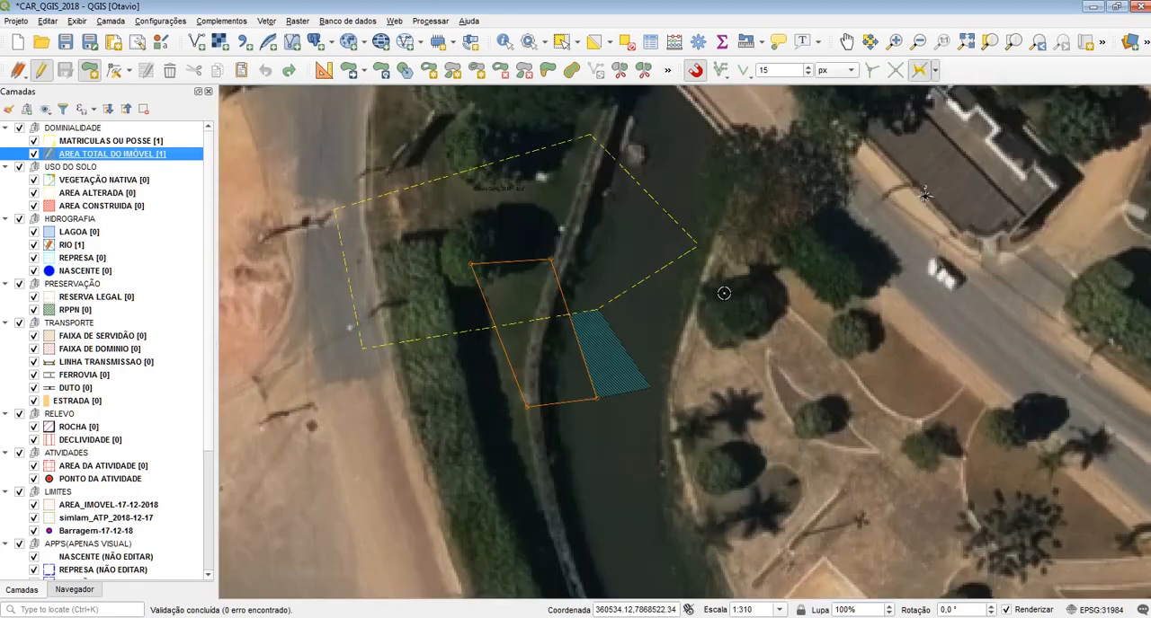
scroll(773, 289, "down", 1)
left_click_drag(697, 181, 707, 300)
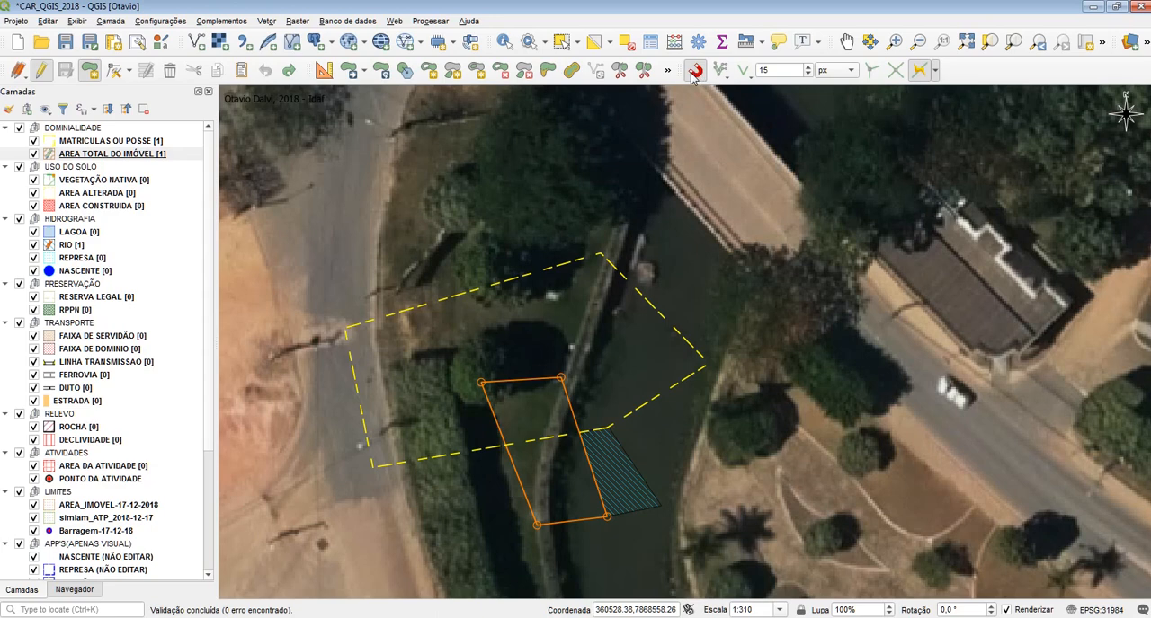
left_click(919, 72)
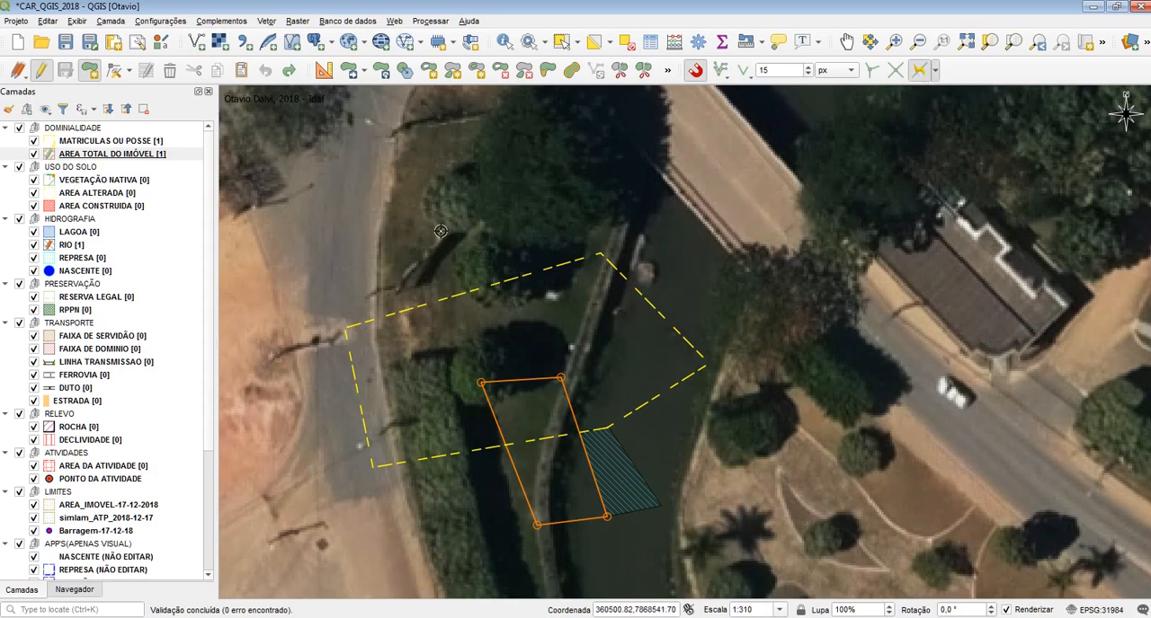
left_click(936, 72)
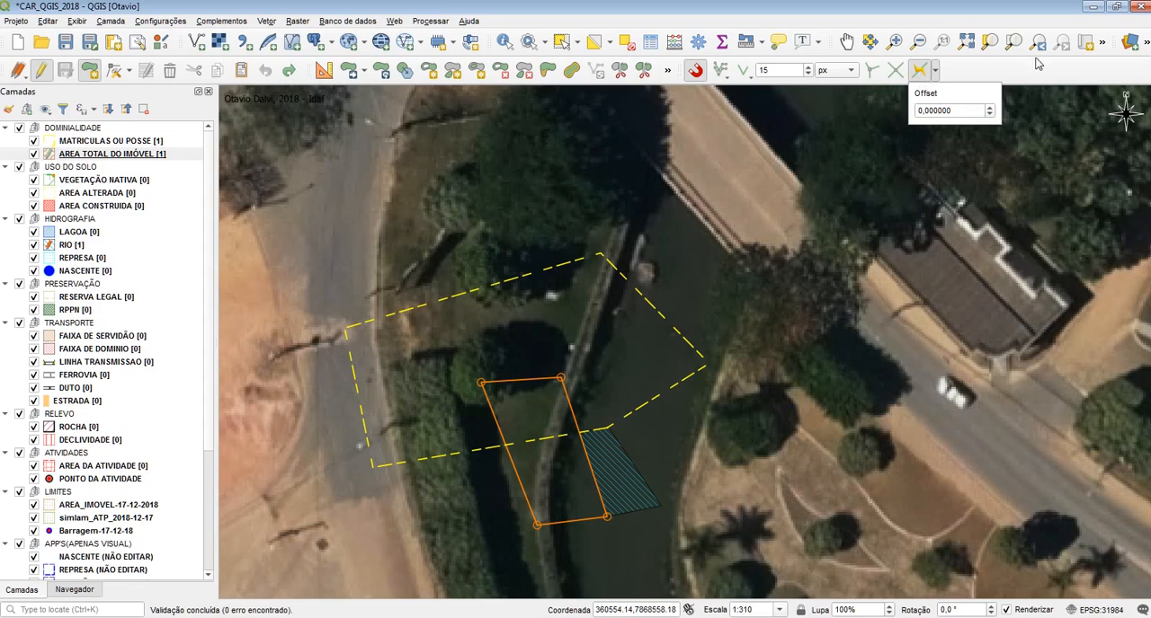
left_click(1001, 75)
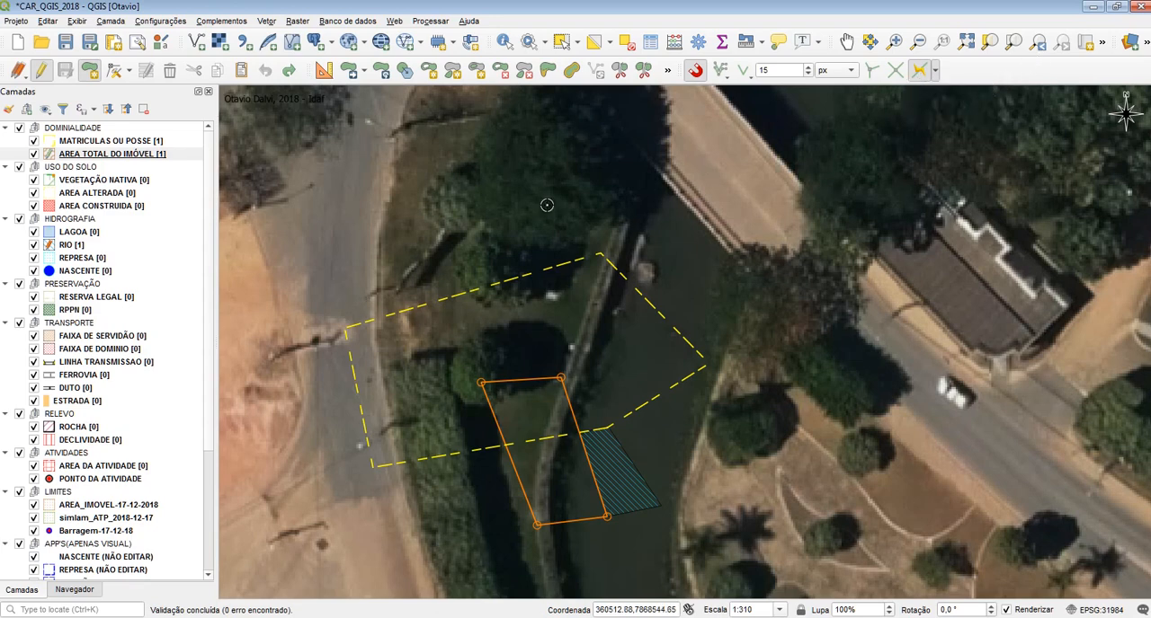
left_click_drag(608, 217, 612, 267)
left_click_drag(735, 239, 551, 193)
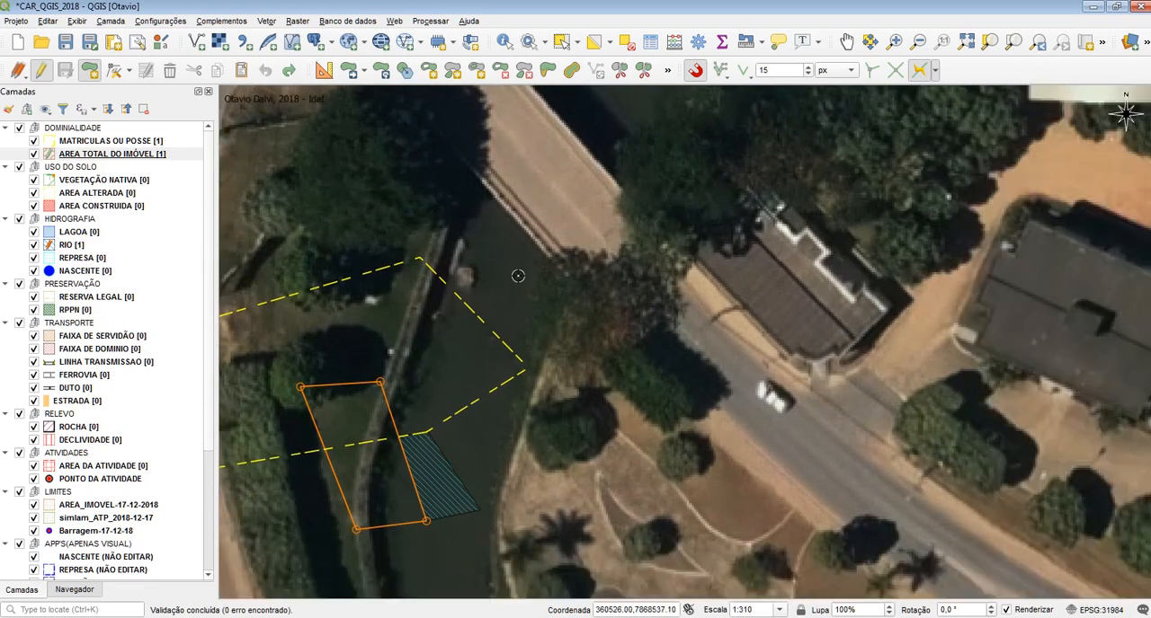
left_click_drag(566, 323, 727, 313)
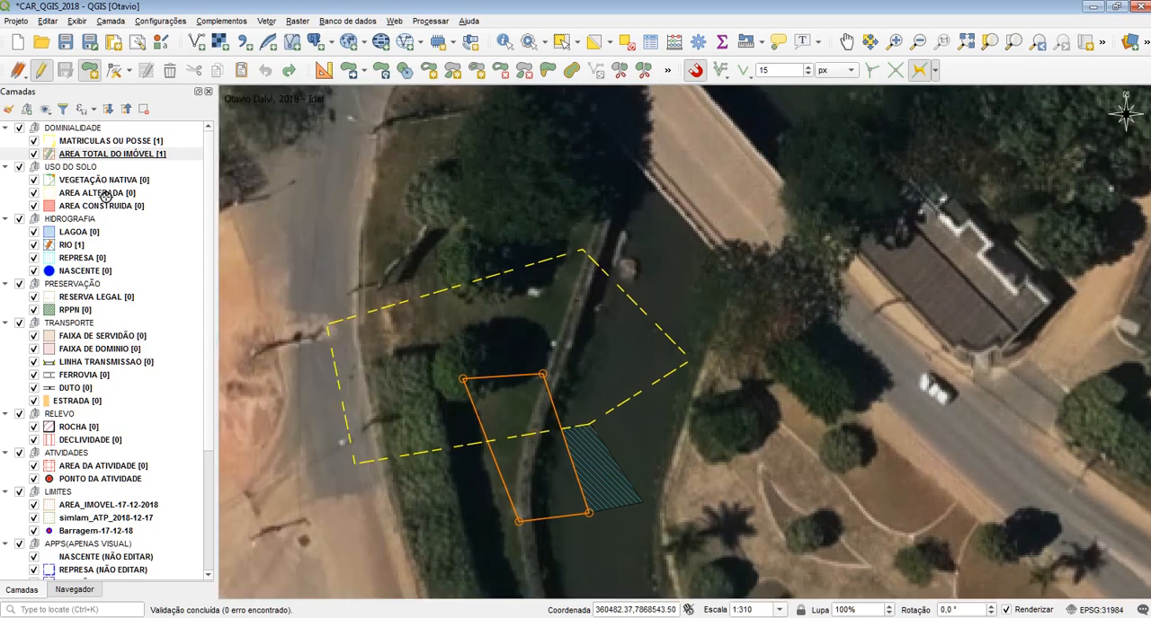
Stop editing the RIO layer and discard its changes
left_click(87, 247)
left_click(40, 70)
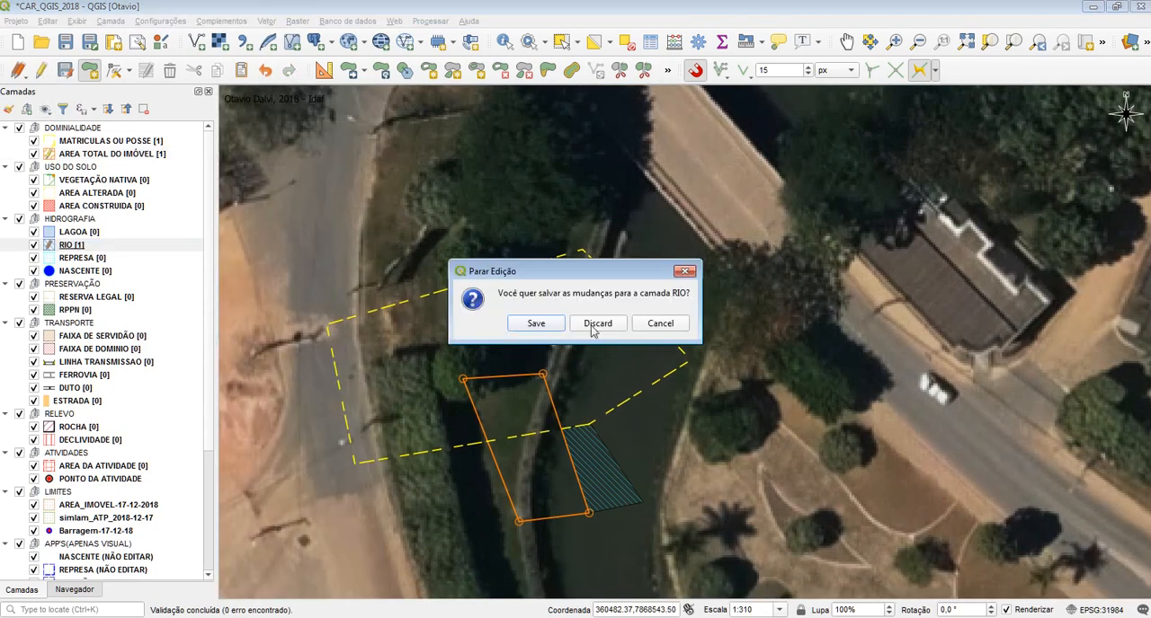
left_click(594, 327)
Delete the orange polygon from the AREA TOTAL DO IMÓVEL layer
left_click(66, 158)
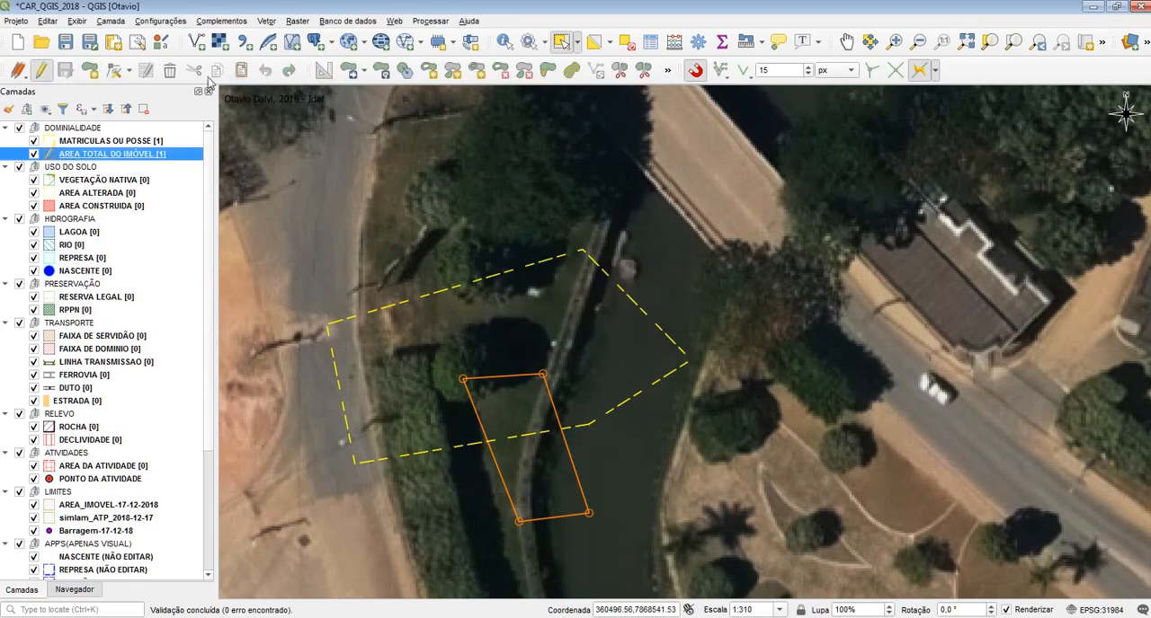
left_click(525, 471)
key("Delete")
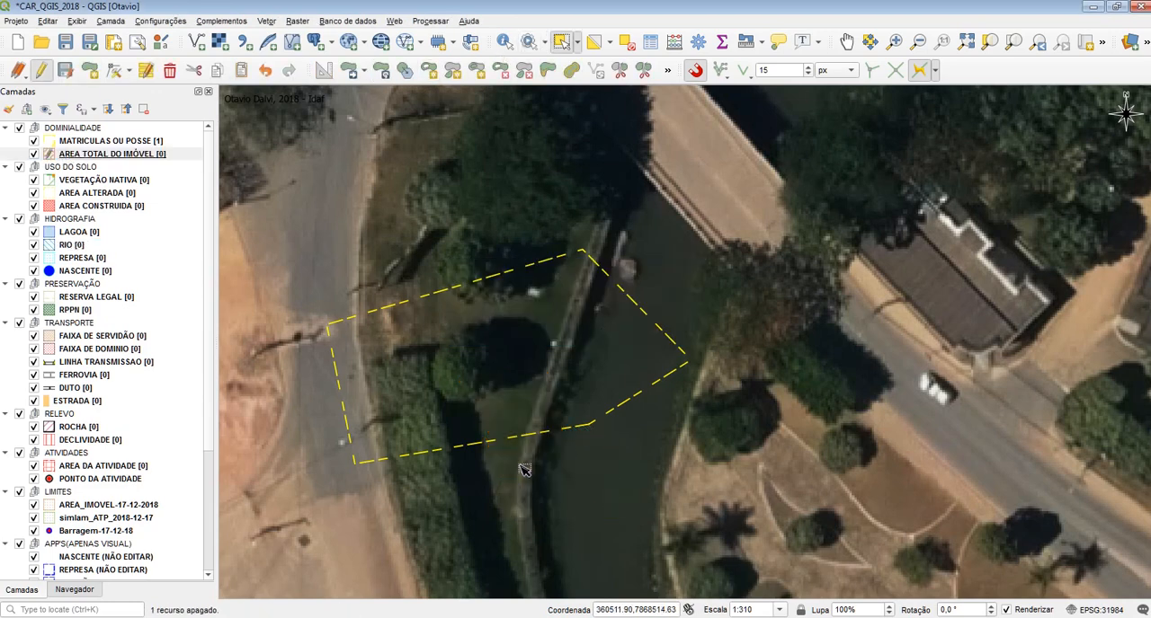
Keep AREA TOTAL DO IMÓVEL as the active layer with tracing enabled and set the snapping type to Vertex and Segment
left_click_drag(651, 454, 606, 409)
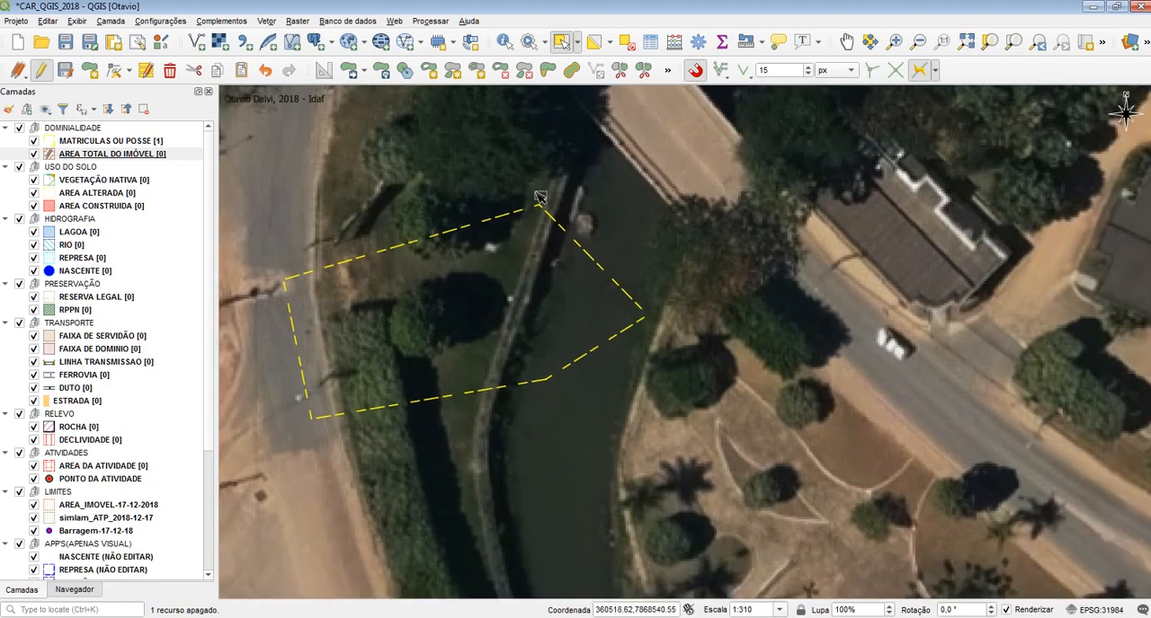
left_click_drag(666, 493, 706, 483)
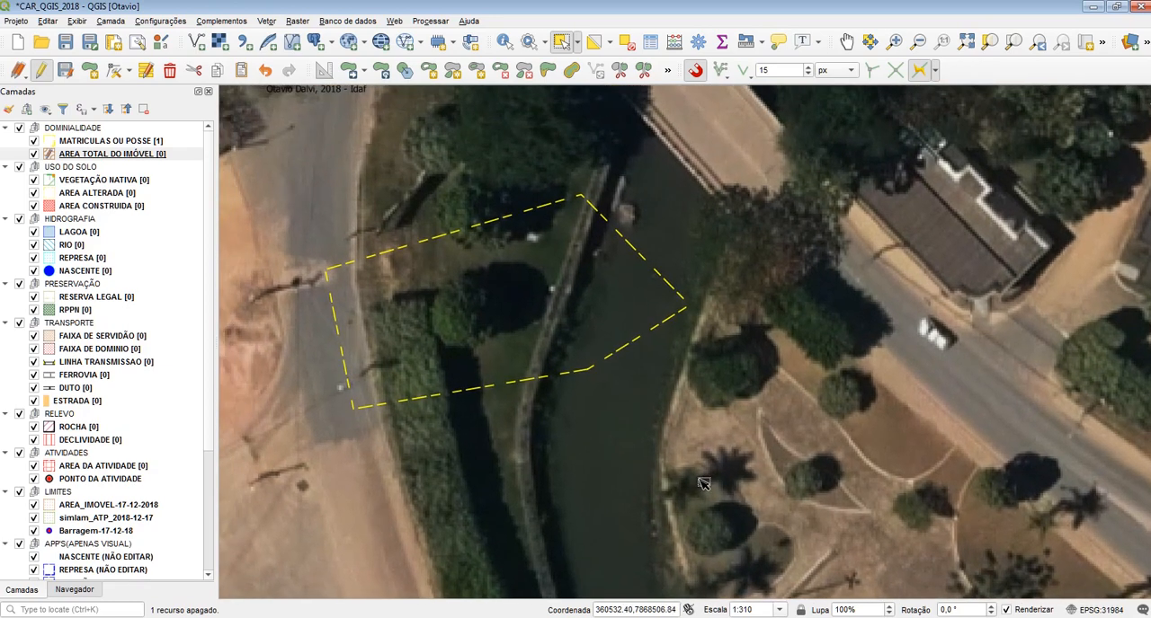
left_click(103, 146)
left_click(105, 154)
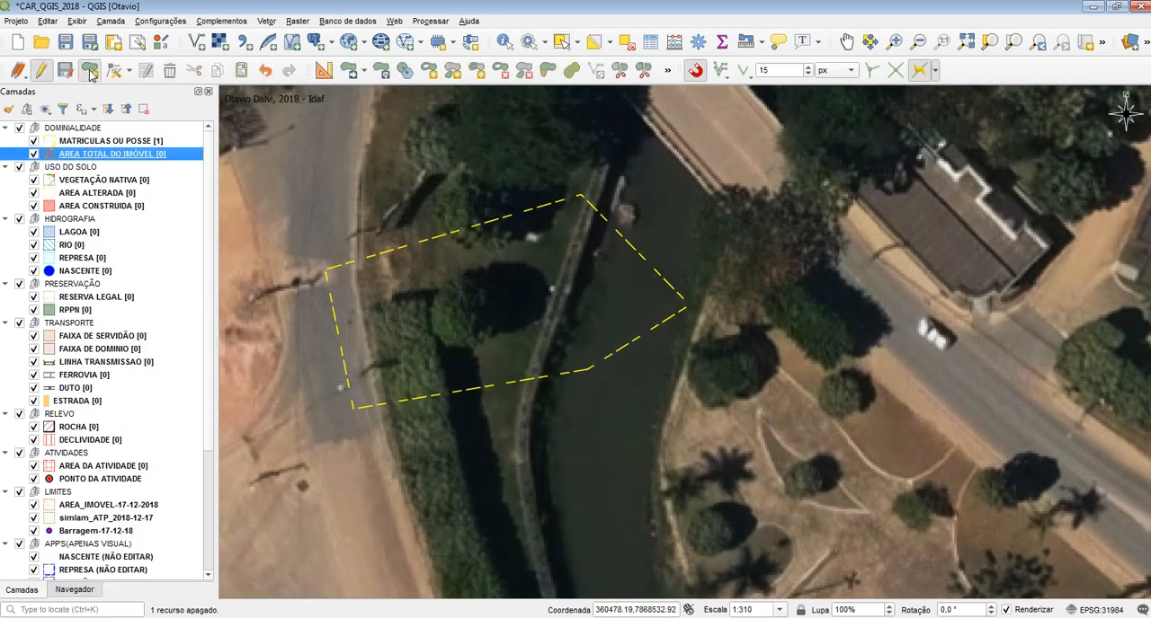
left_click(917, 72)
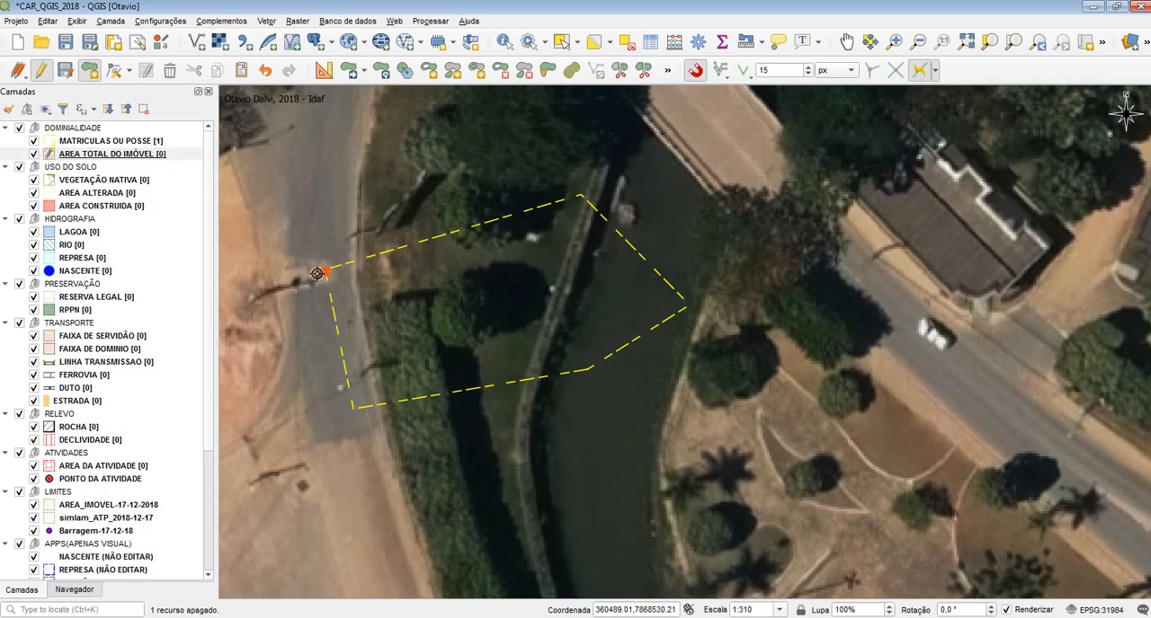
left_click(744, 72)
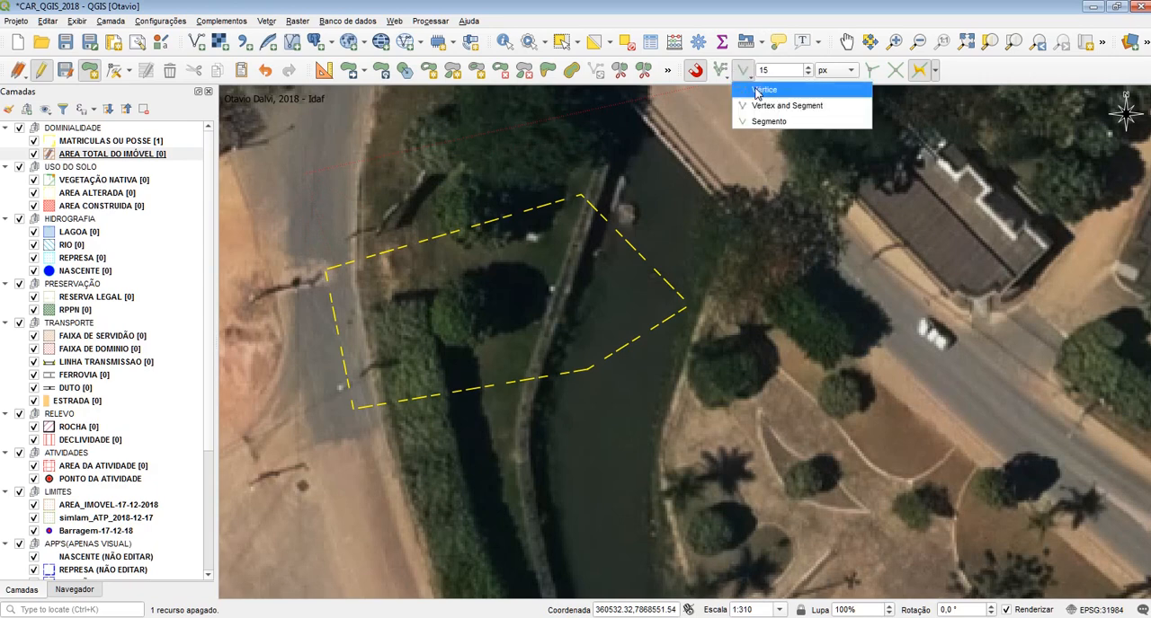
left_click(787, 106)
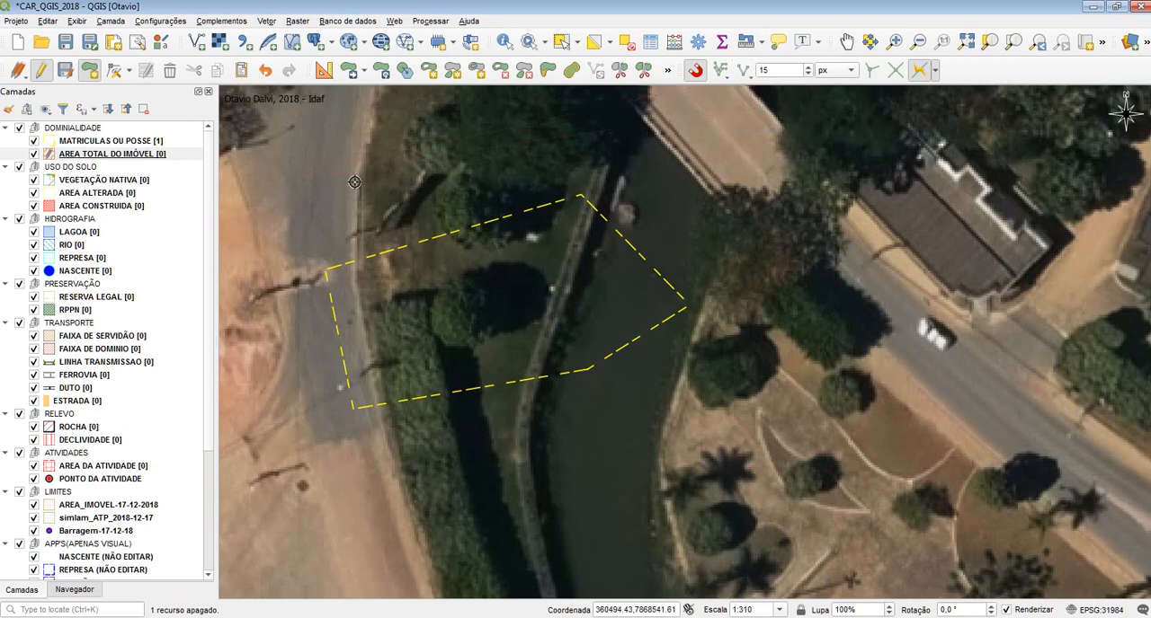
Draw an AREA TOTAL DO IMÓVEL polygon traced around the MATRICULAS OU POSSE boundary to its southwestern corner, with blank attributes, and undo it
left_click(359, 402)
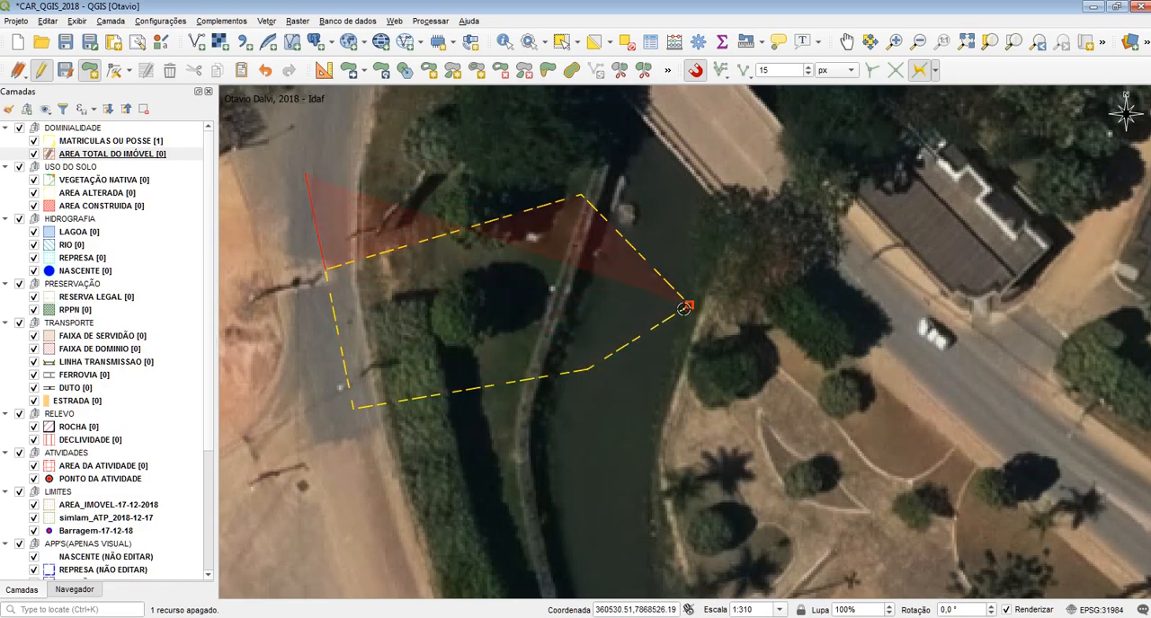
left_click(688, 308)
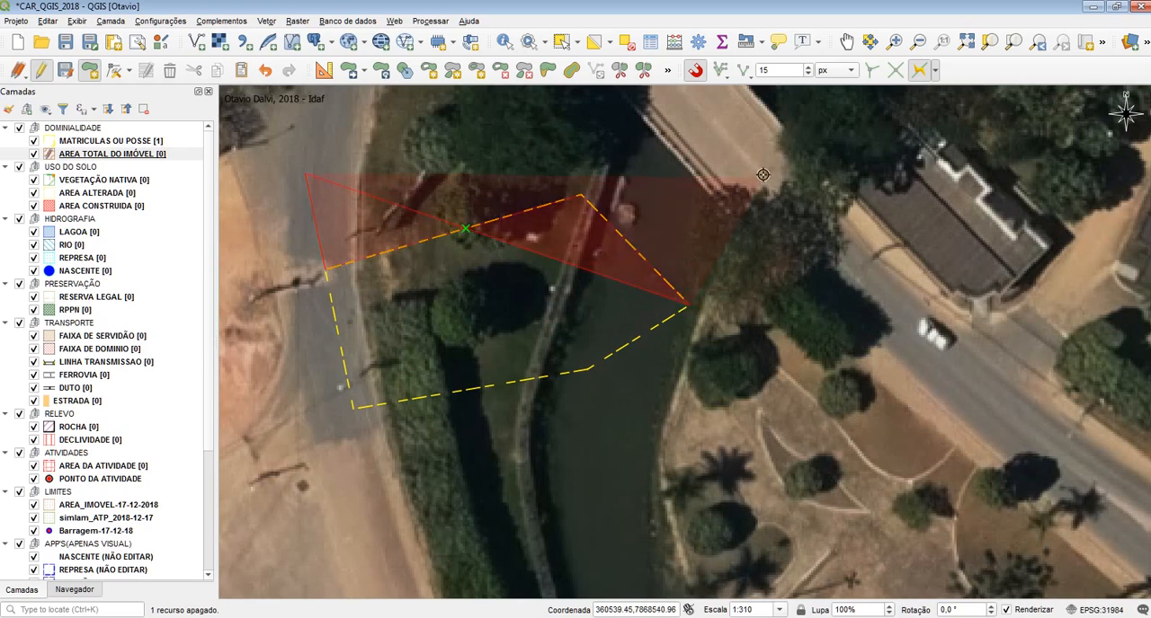
left_click(590, 370)
left_click(354, 407)
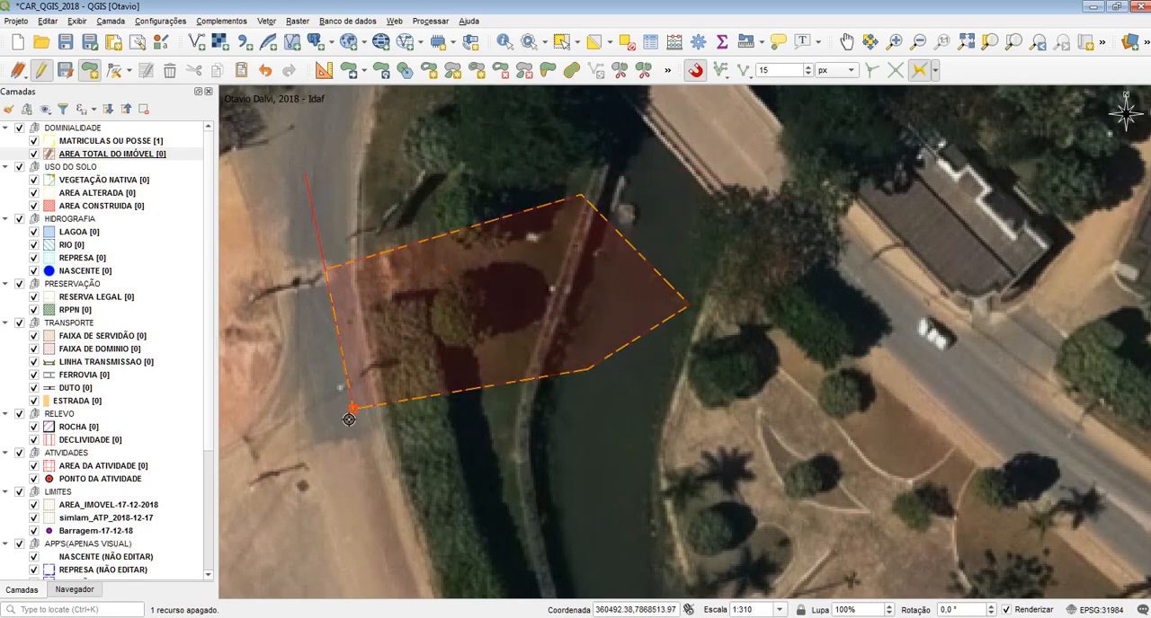
left_click(813, 528)
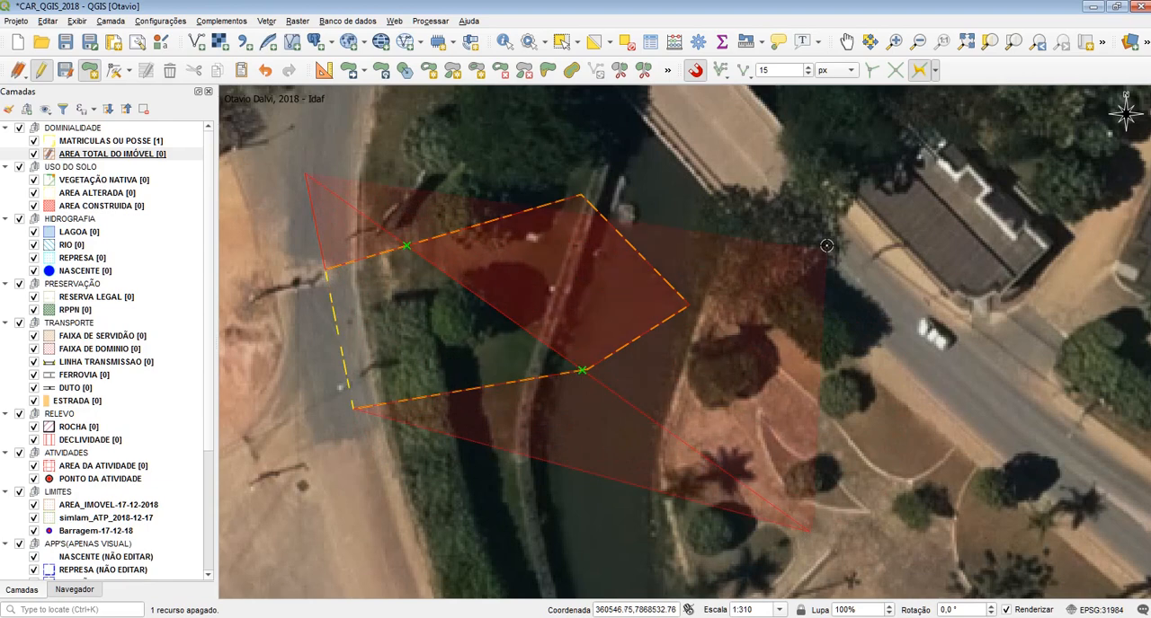
left_click(825, 241)
left_click(615, 153)
right_click(430, 173)
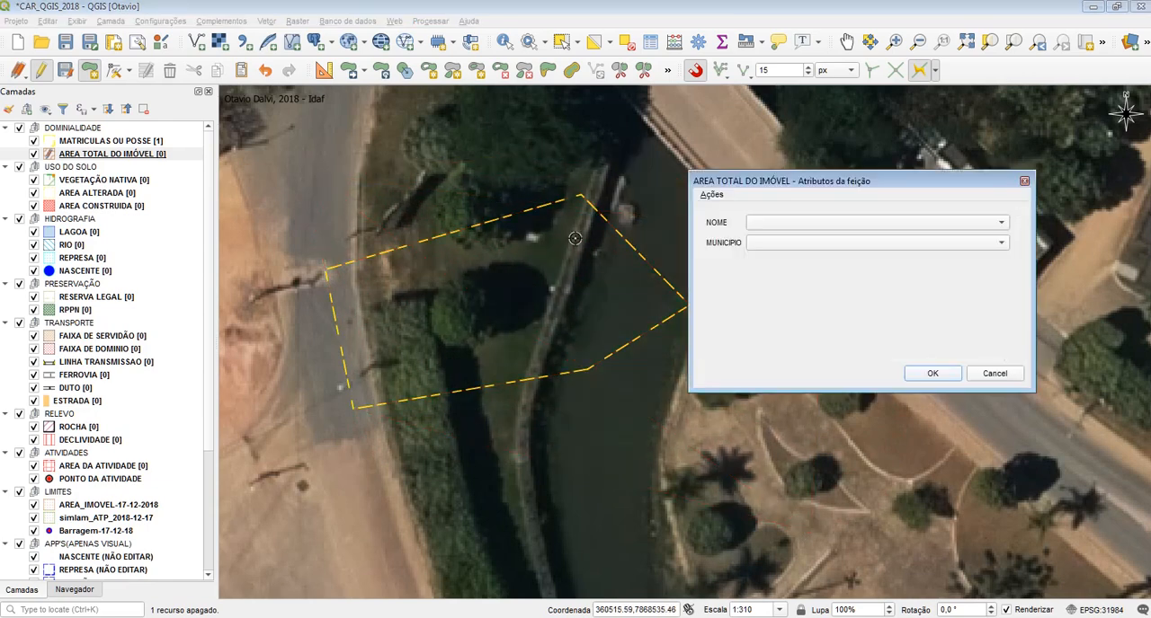
left_click(931, 369)
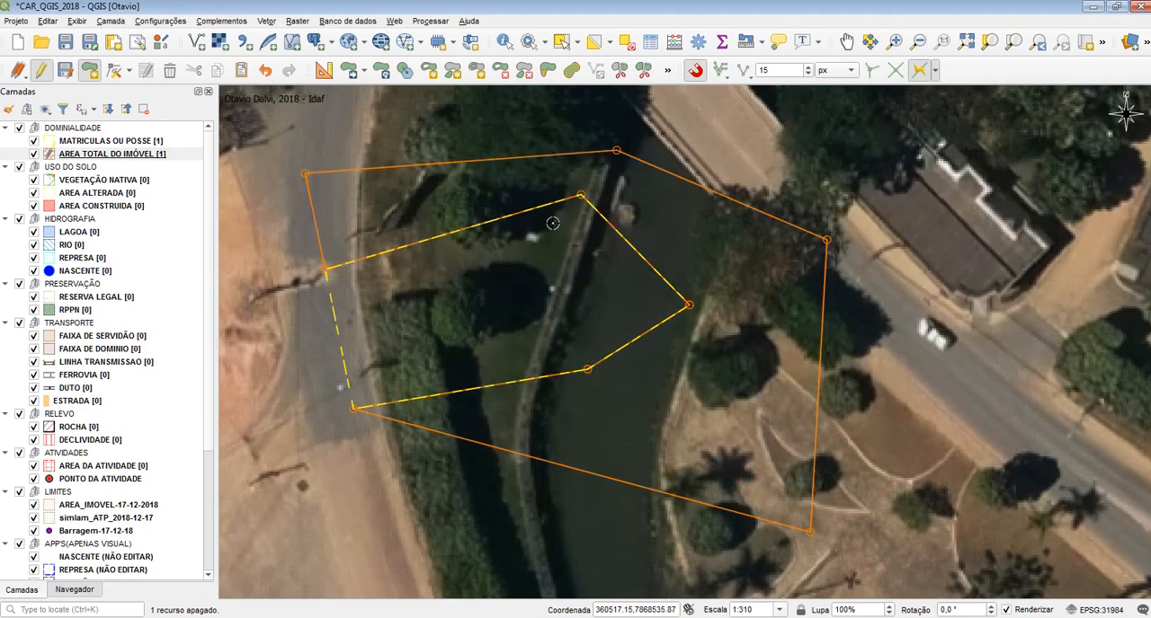
key("ctrl+z")
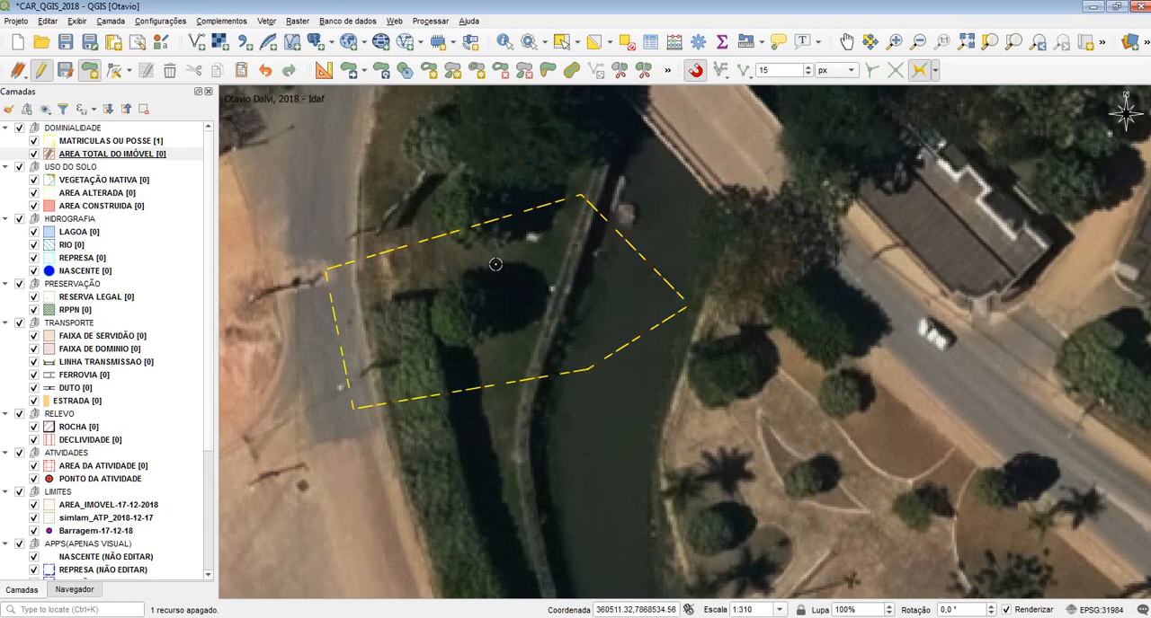
Draw an AREA TOTAL DO IMÓVEL polygon traced from the MATRICULAS OU POSSE northwestern corner to its eastern corner, with blank attributes, and undo it
left_click(309, 169)
left_click(326, 270)
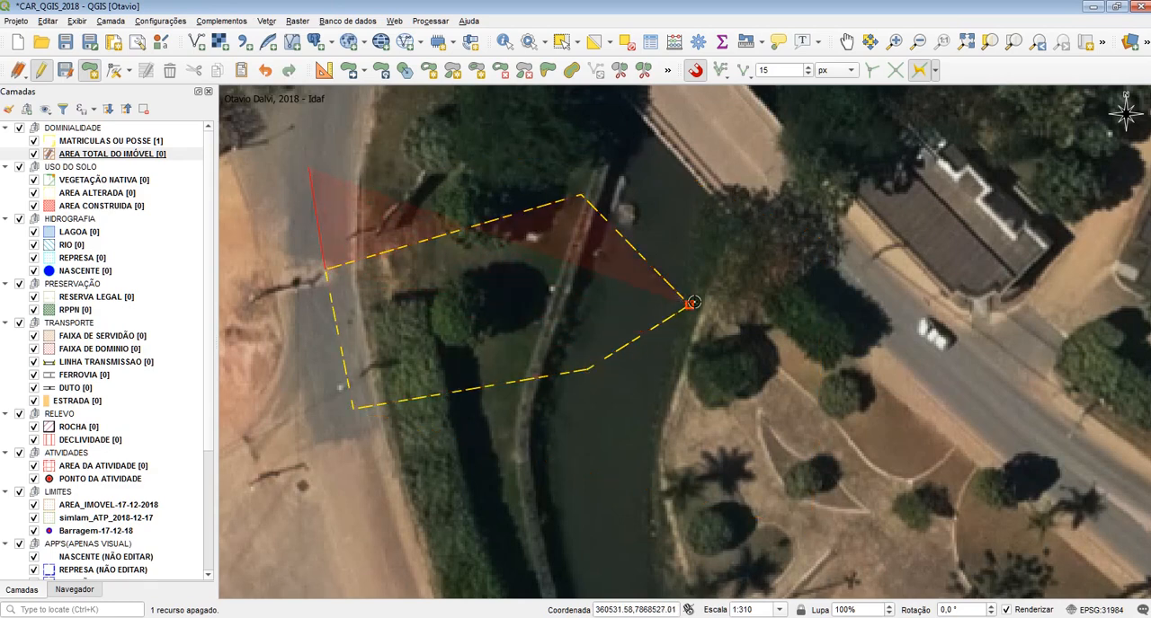
left_click(685, 303)
right_click(755, 149)
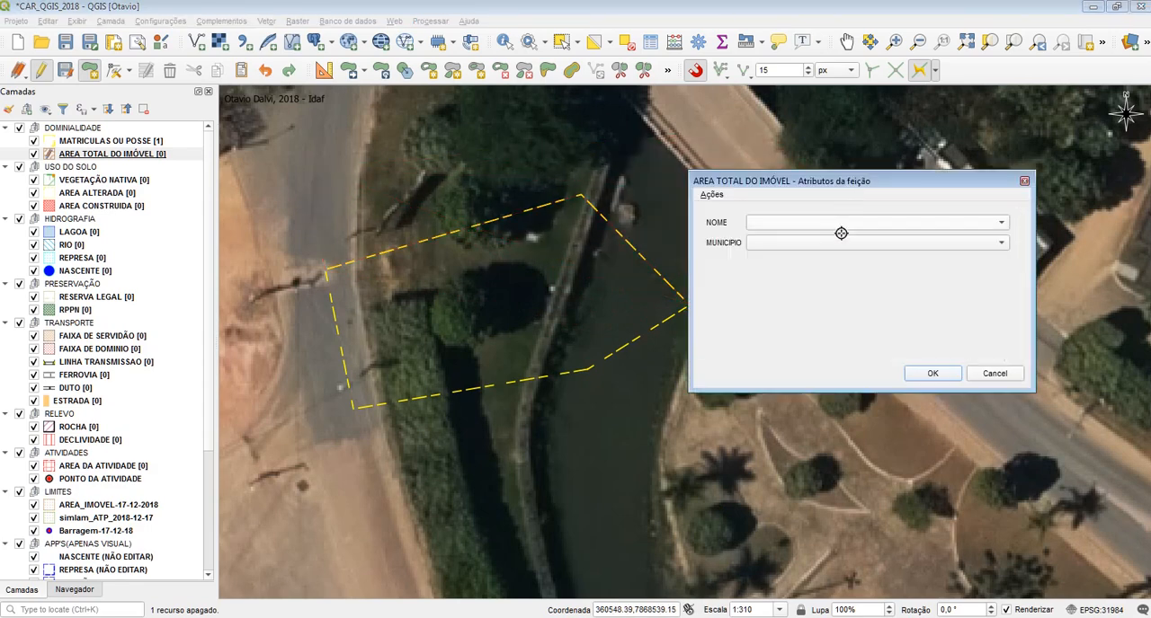
left_click(932, 375)
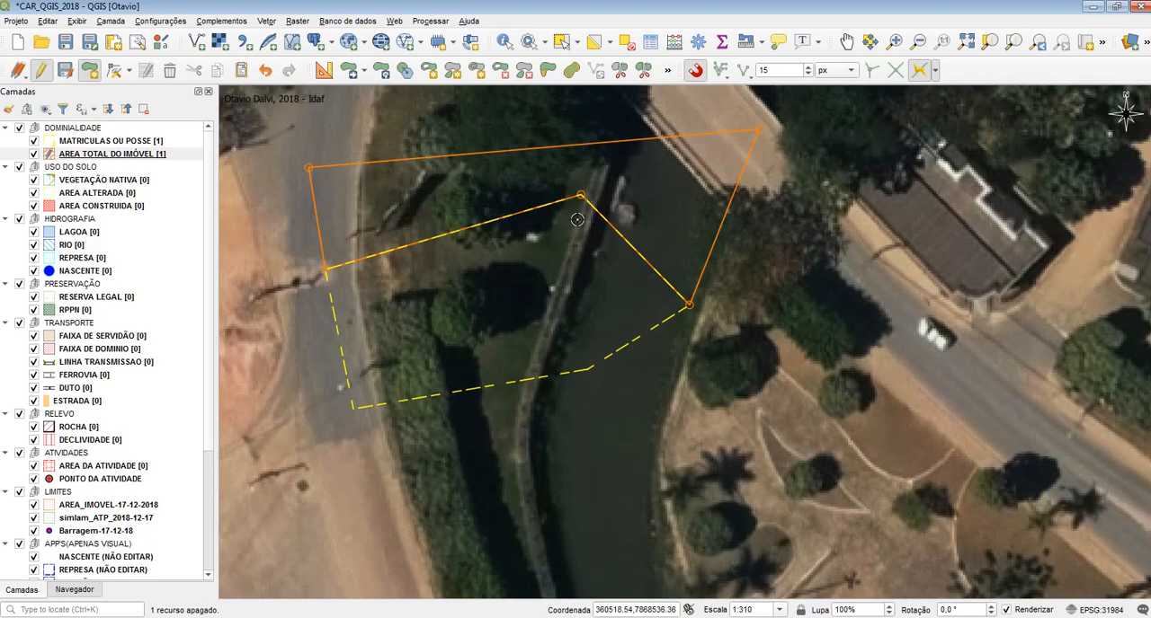
key("ctrl+z")
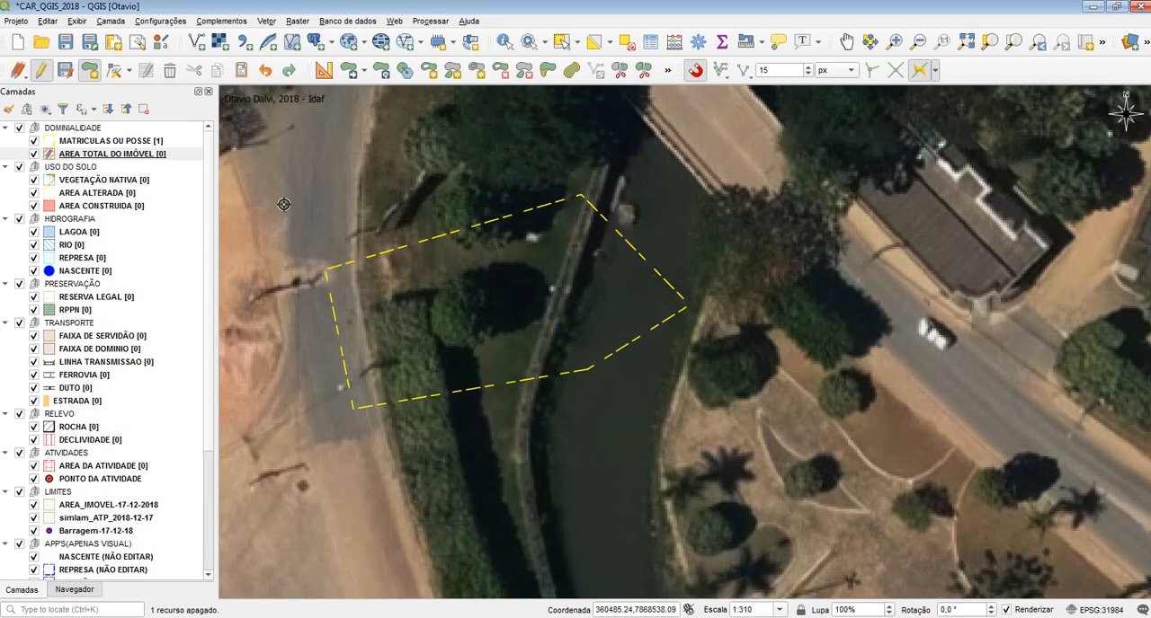
Draw a polygon wrapping MATRICULAS OU POSSE on its north, east and south sides by tracing its boundary, with blank attributes, and undo it
left_click(302, 147)
left_click(321, 271)
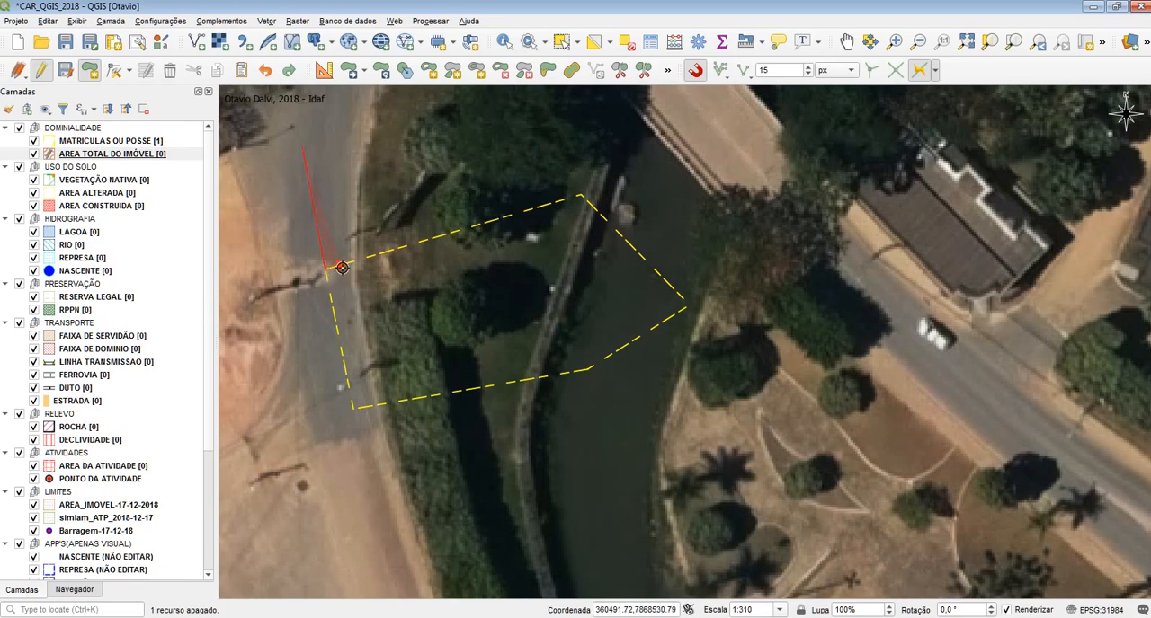
left_click(349, 415)
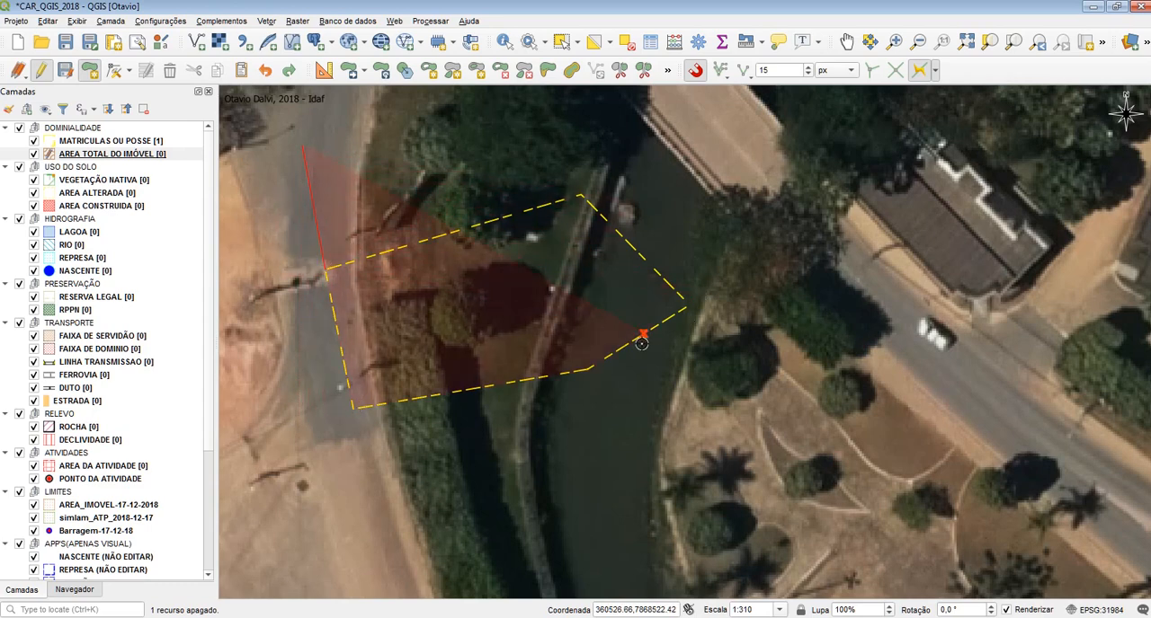
left_click(324, 272)
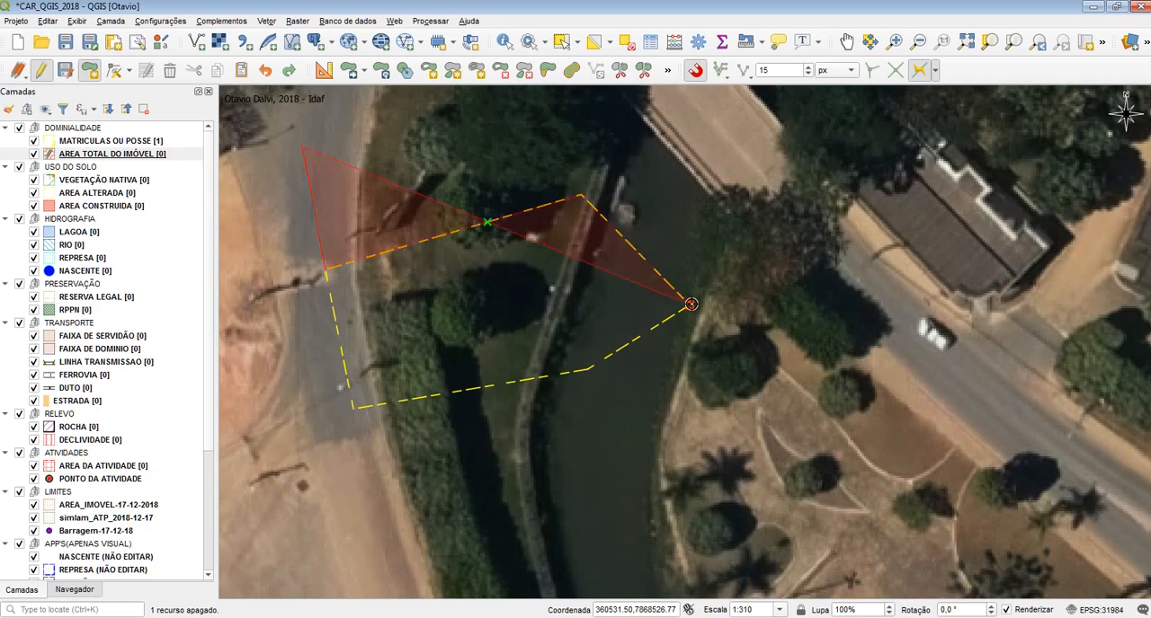
left_click(690, 304)
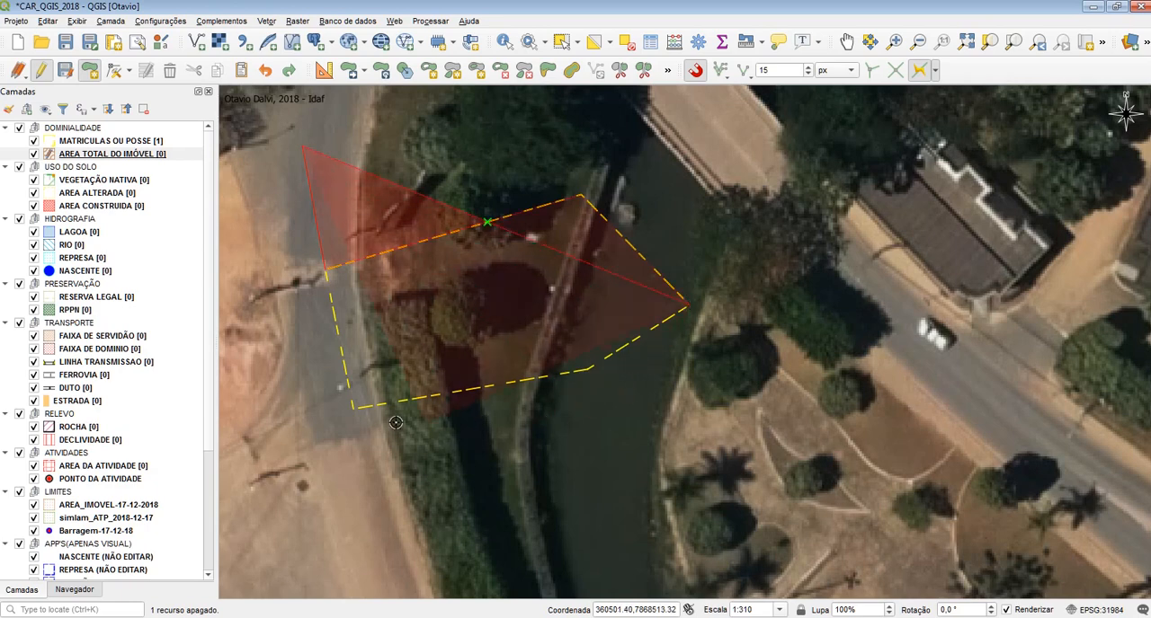
left_click(351, 413)
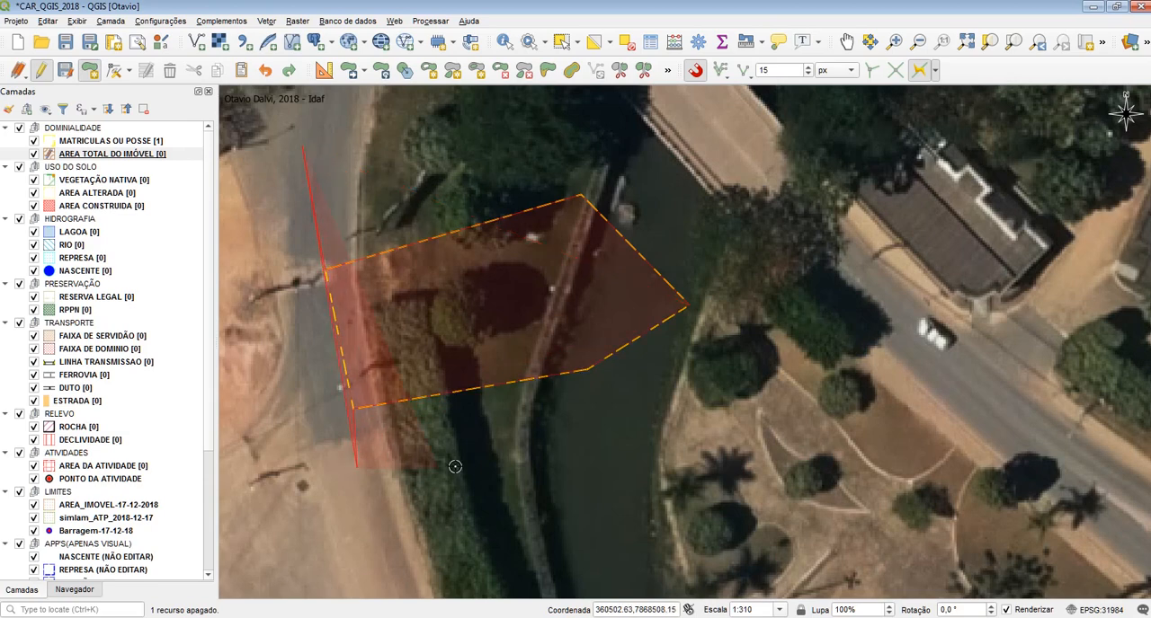
left_click(639, 423)
left_click(791, 320)
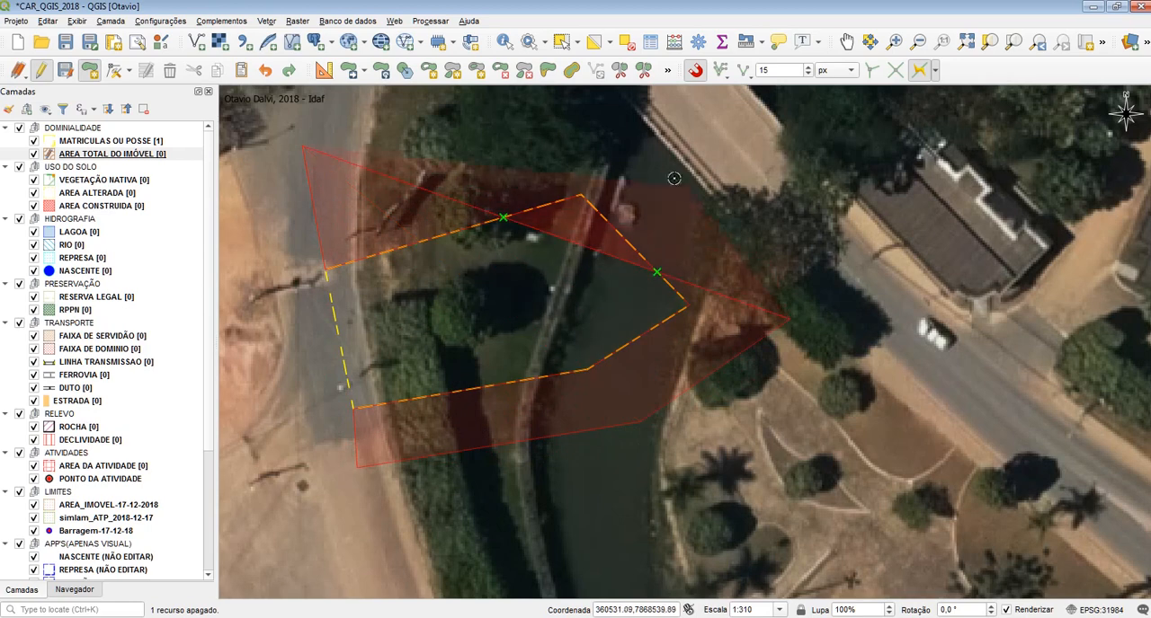
left_click(618, 122)
right_click(358, 118)
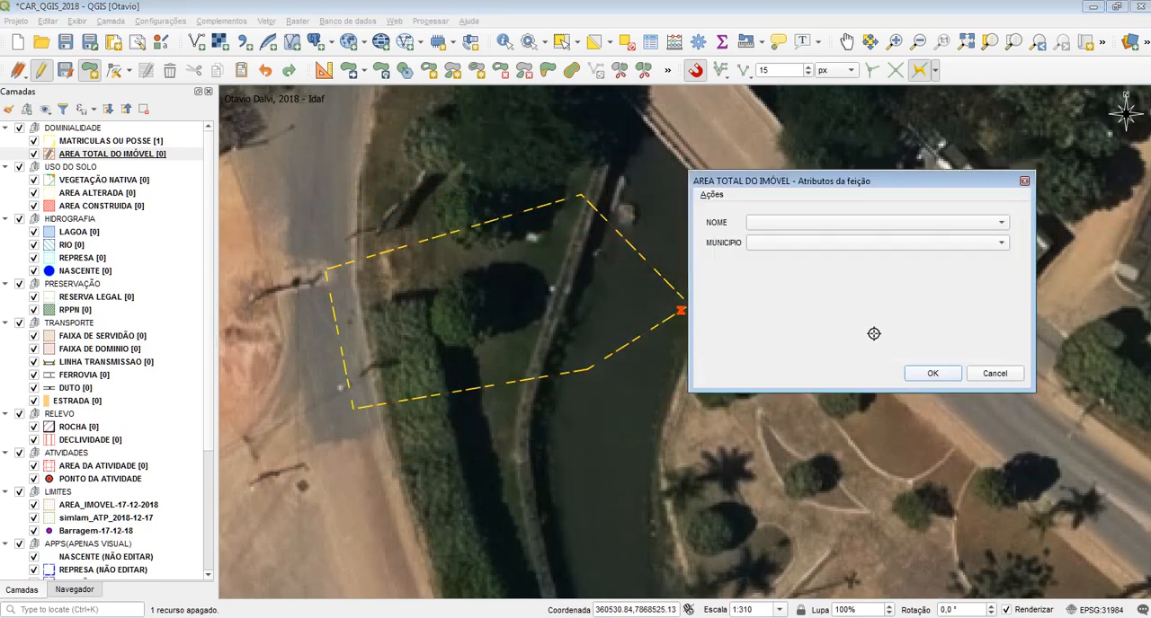
left_click(932, 373)
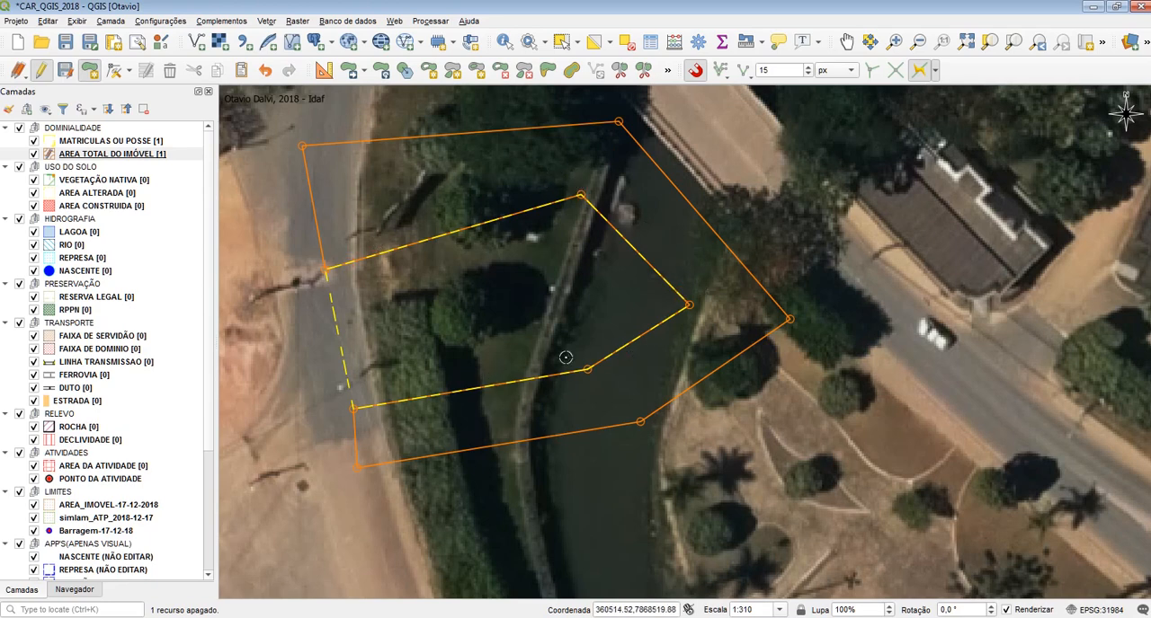
key("ctrl+z")
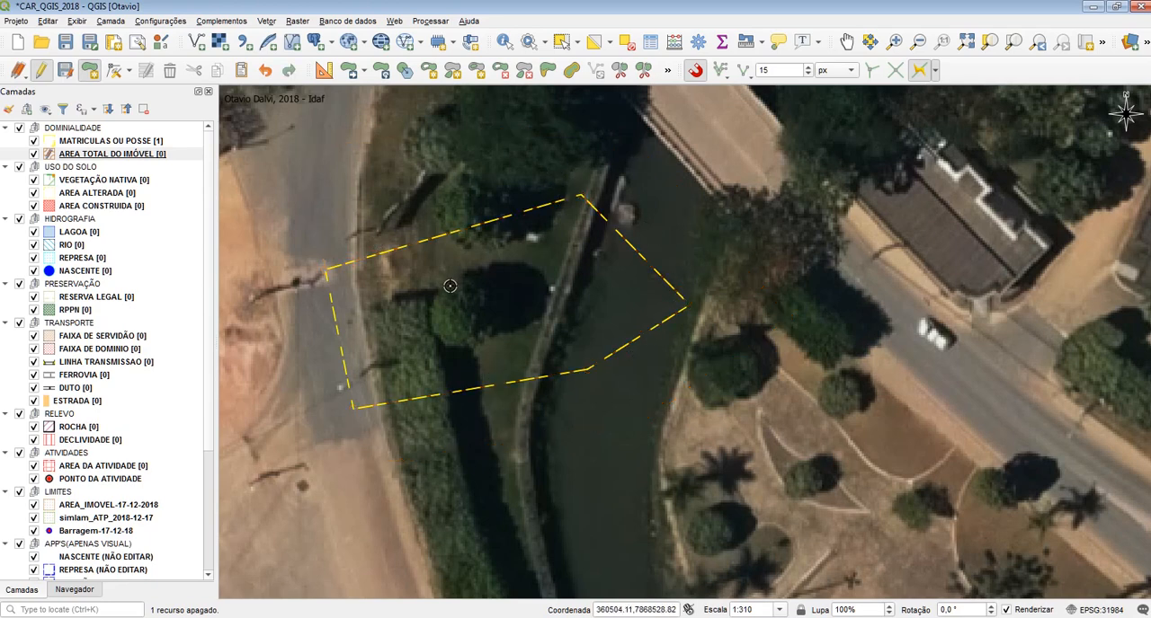
Reshape MATRICULAS OU POSSE with the vertex tool, bulging its northern edge outward and stretching its northeastern edge into a spike reaching the building
left_click(90, 141)
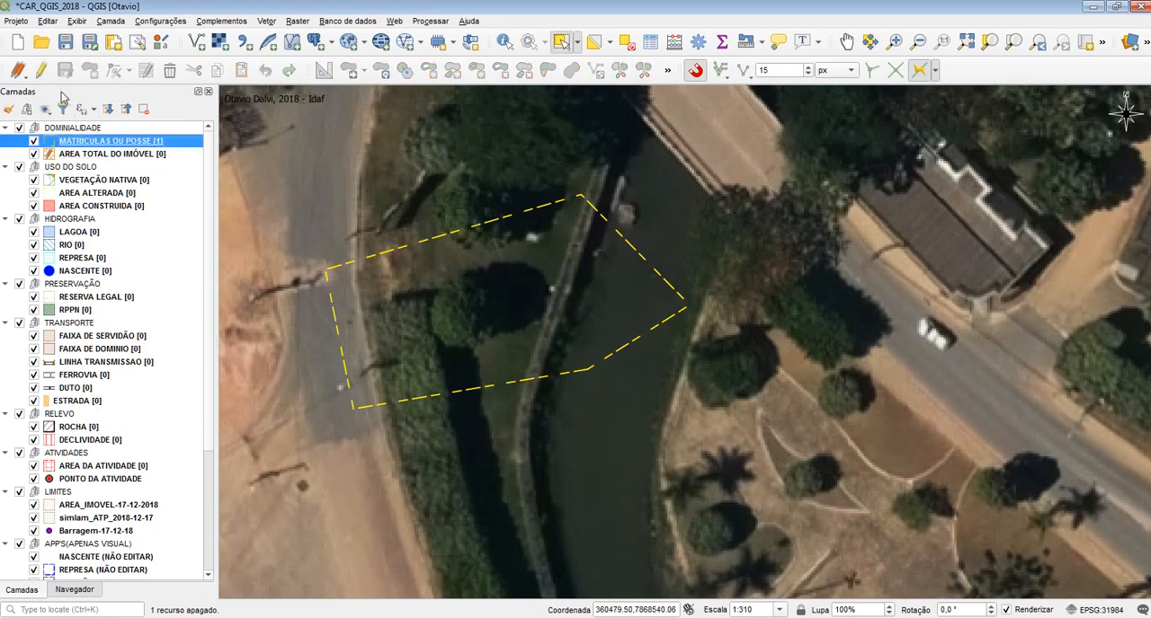
left_click(113, 70)
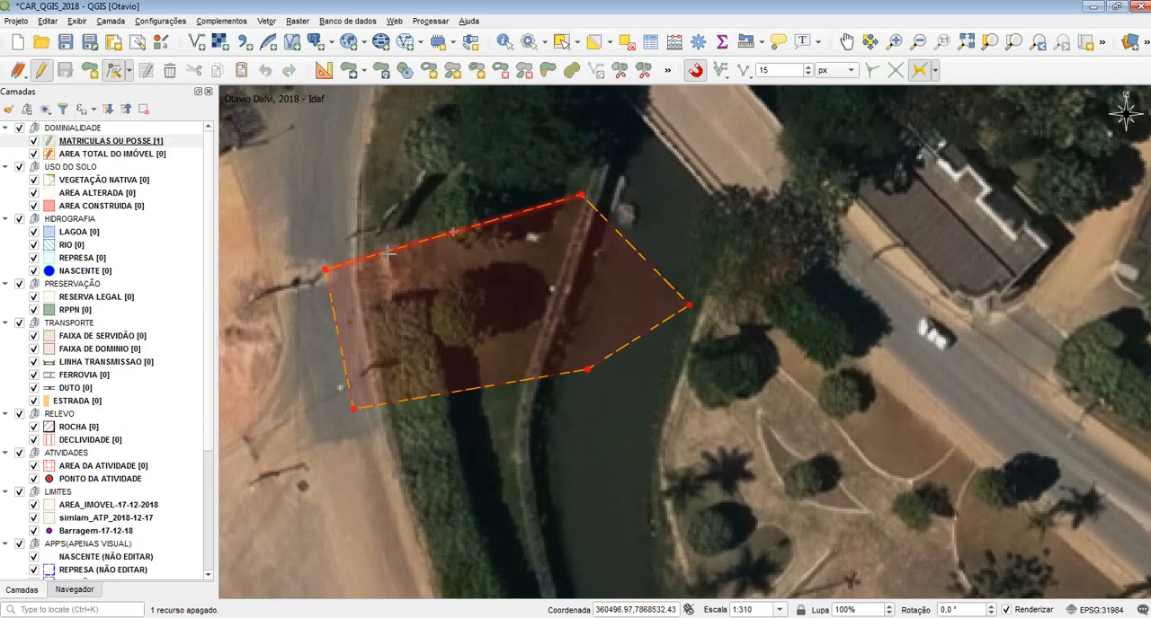
left_click_drag(452, 232, 531, 167)
left_click_drag(606, 215, 627, 207)
left_click_drag(662, 258, 957, 260)
left_click(745, 259)
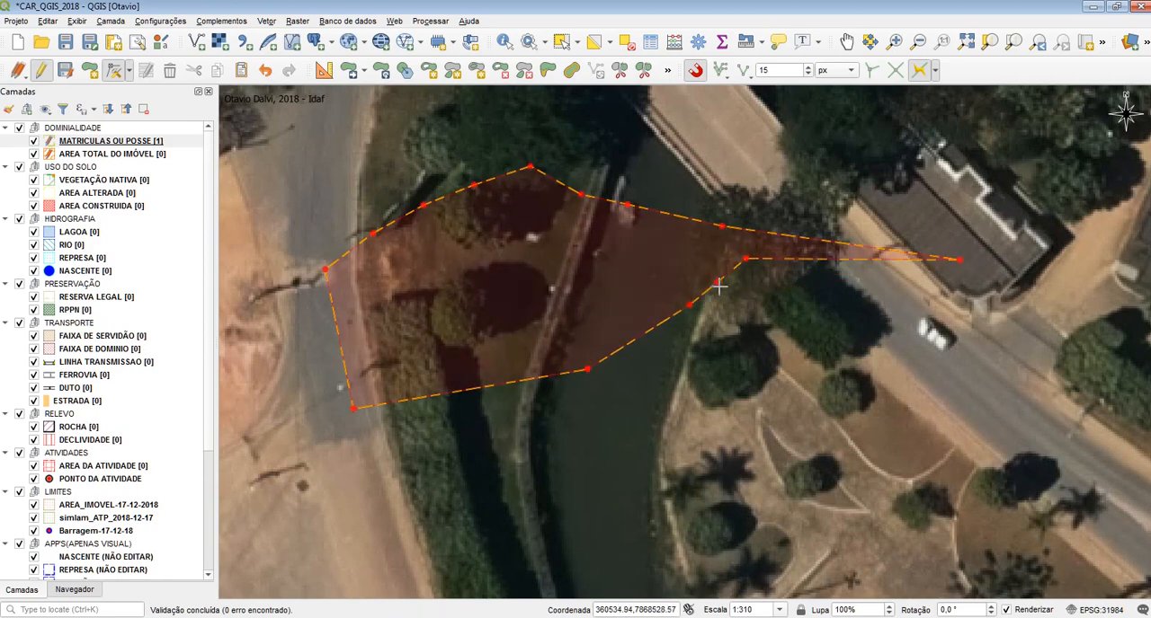
Add vertices along the polygon's southeastern and southern edges to form a second eastern spike, a notch over the river and a southward bend
left_click(718, 285)
left_click(860, 346)
left_click(646, 334)
left_click(618, 280)
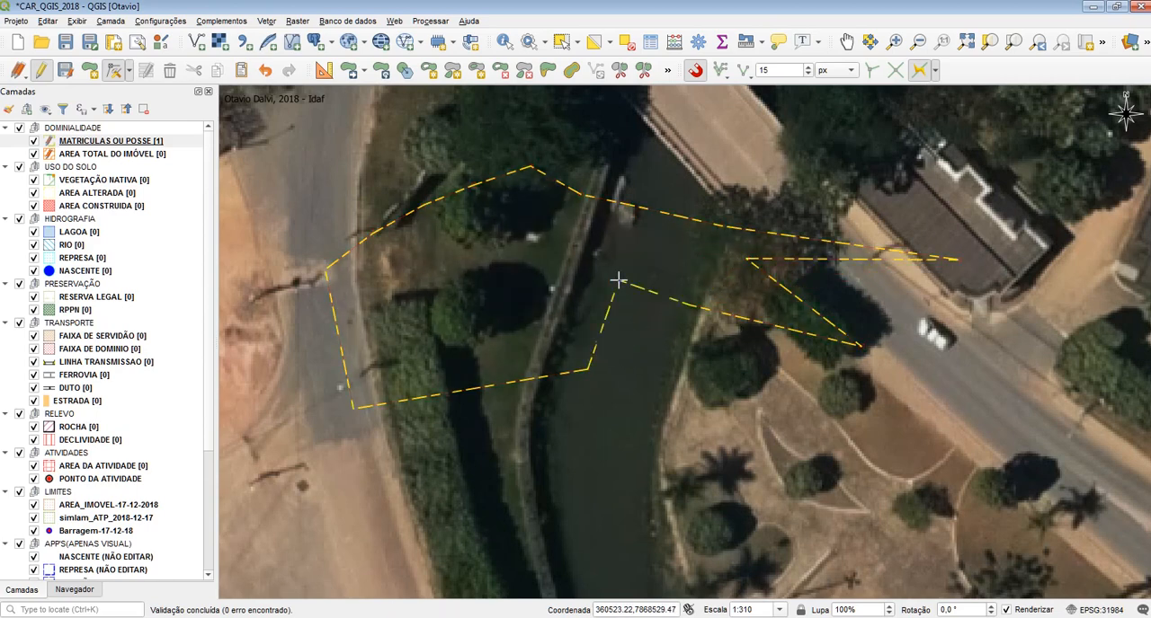
left_click(554, 376)
left_click(551, 382)
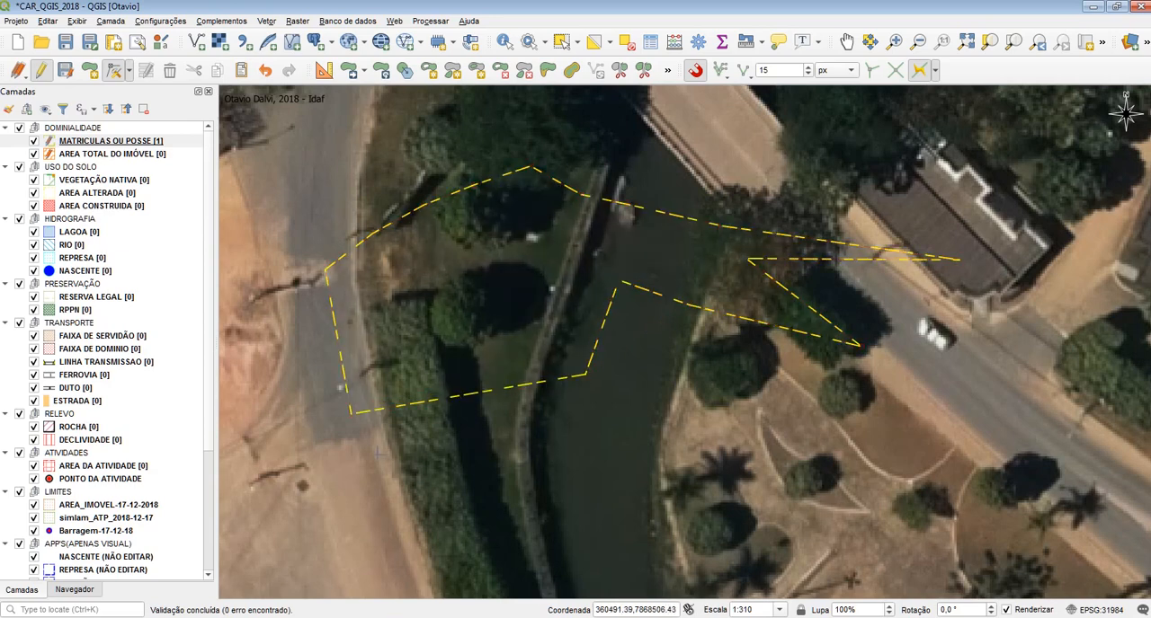
left_click(524, 386)
left_click(525, 432)
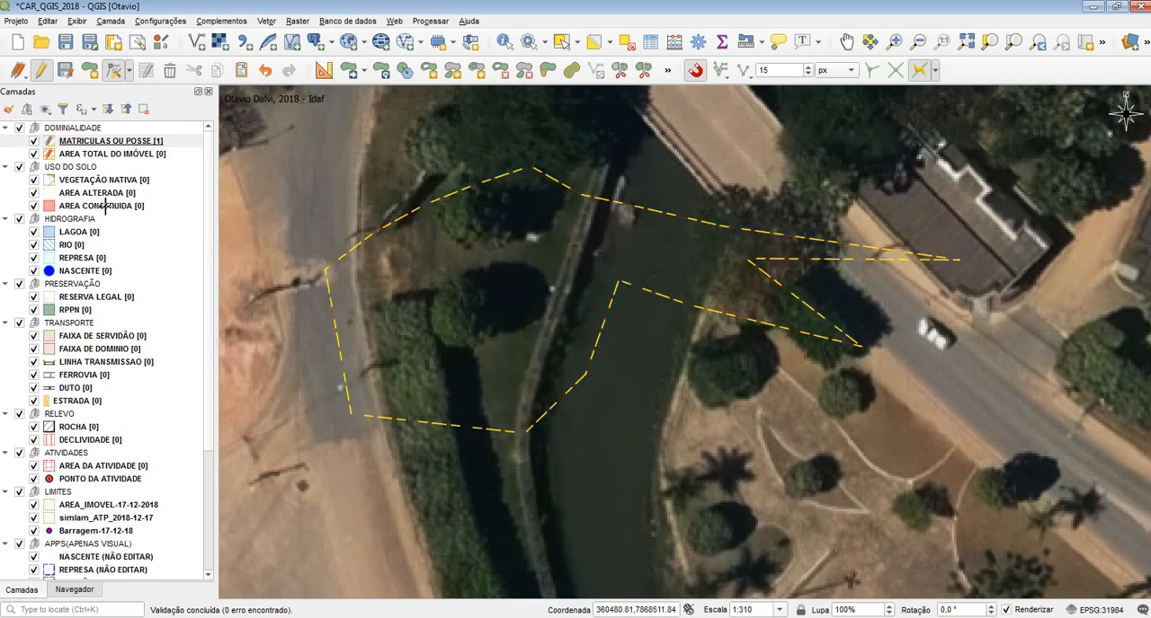
Make AREA TOTAL DO IMÓVEL the active layer with tracing enabled and start a new polygon at the MATRICULAS OU POSSE western corner
left_click(70, 156)
left_click_drag(273, 203, 271, 244)
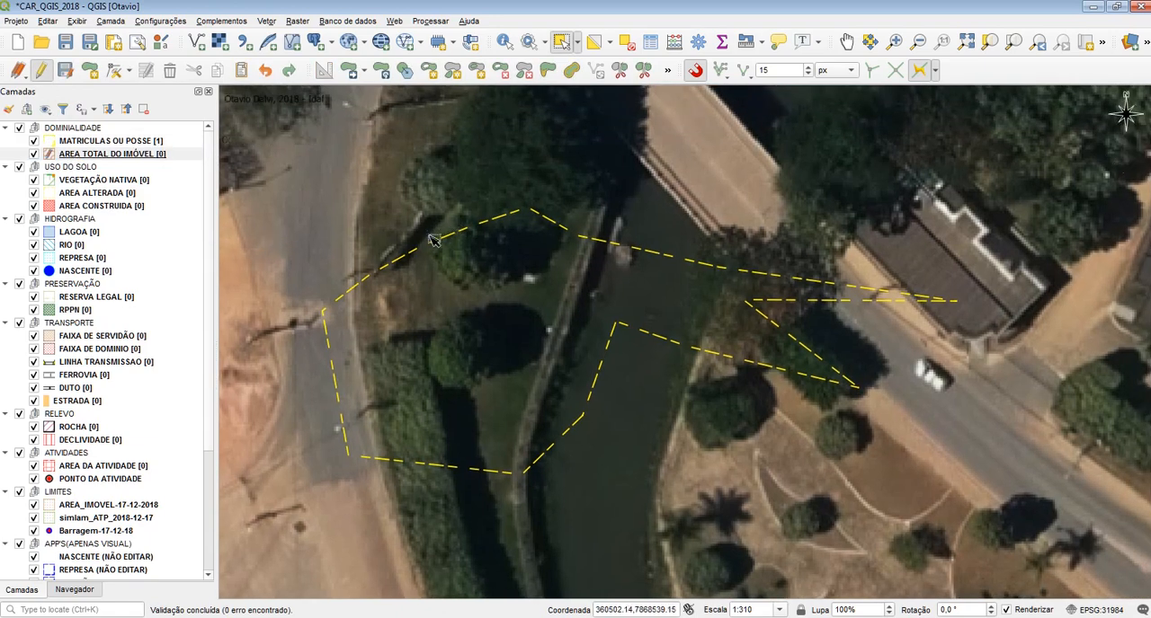
left_click(919, 71)
left_click(90, 71)
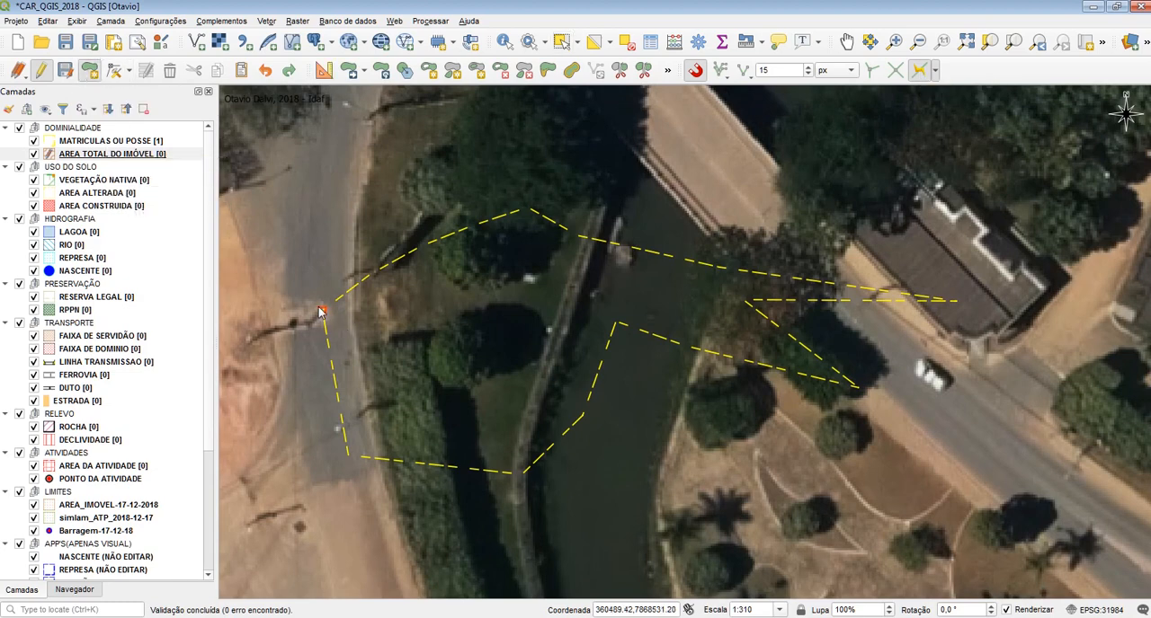
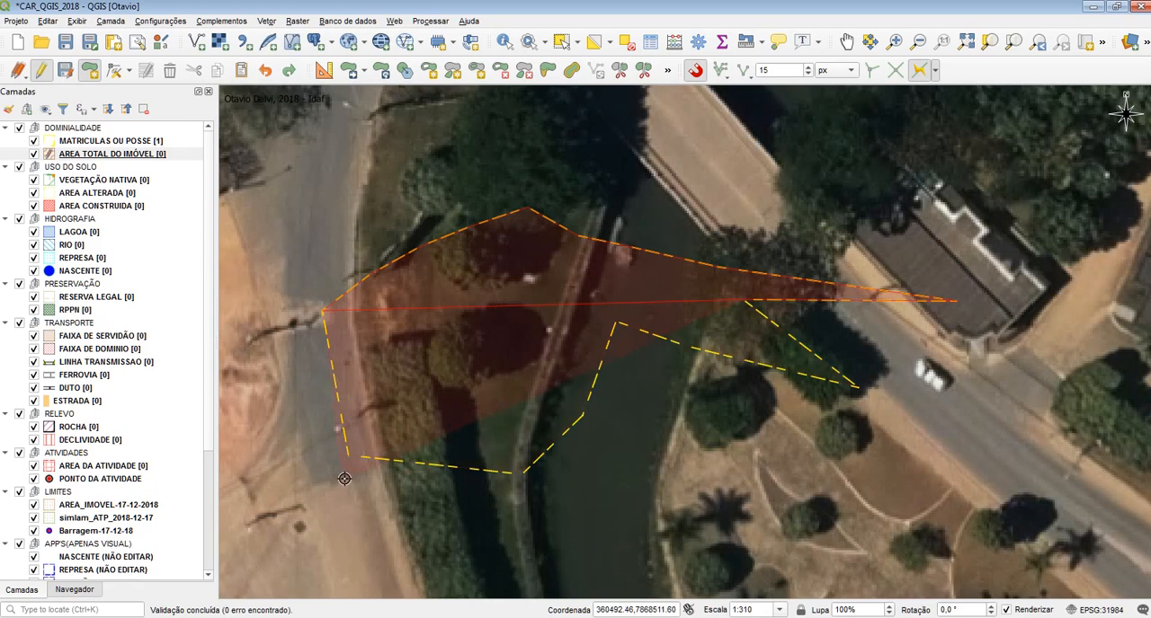
Trace the new polygon around the northern, eastern and southern MATRICULAS OU POSSE boundary to its southwestern corner, placing a vertex just outside it
left_click(350, 456)
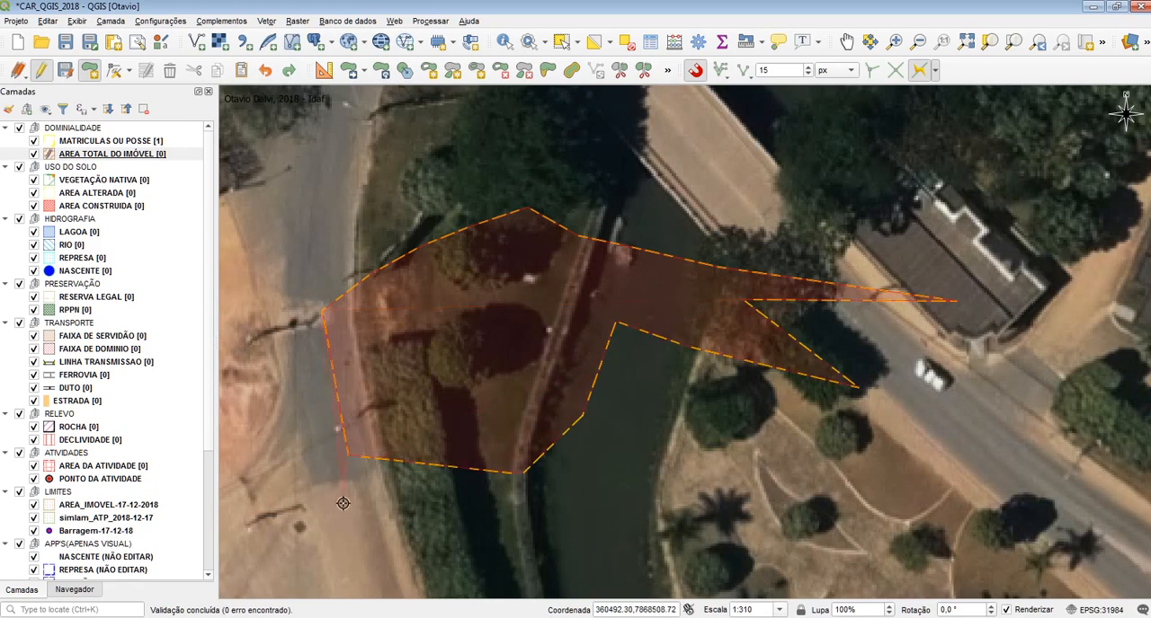
left_click_drag(343, 503, 327, 428)
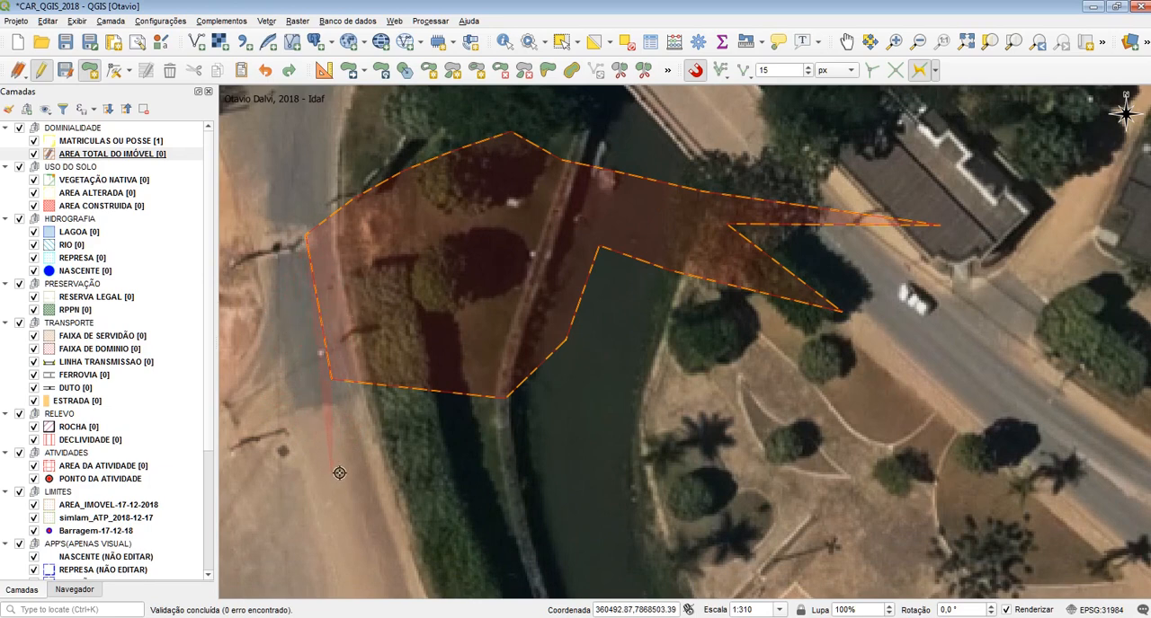
left_click(326, 400)
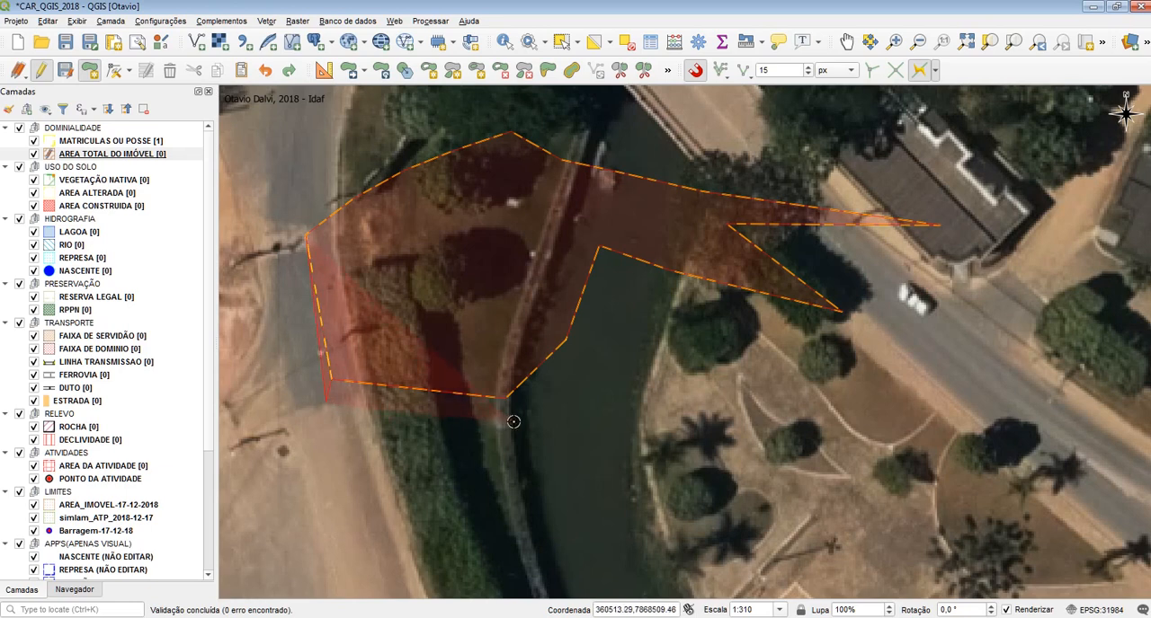
Close the AREA TOTAL DO IMÓVEL polygon with outer vertices around the south, east and north sides, leave its attributes blank, and undo it
left_click(624, 283)
left_click(958, 362)
left_click(969, 186)
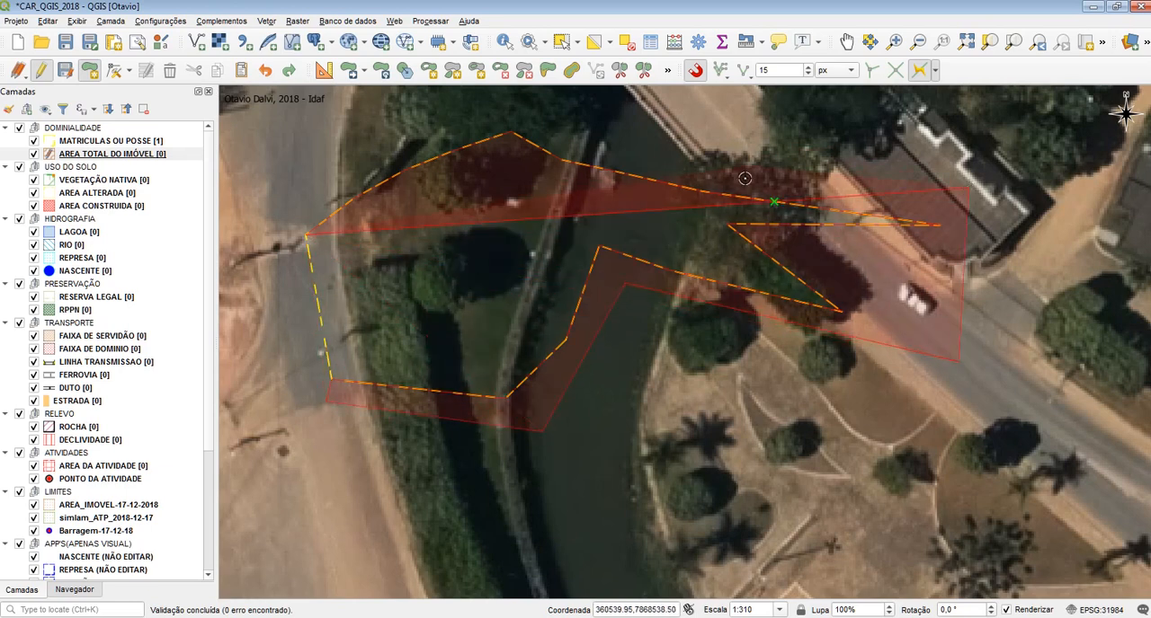
left_click_drag(591, 136, 613, 217)
left_click(613, 217)
left_click(496, 161)
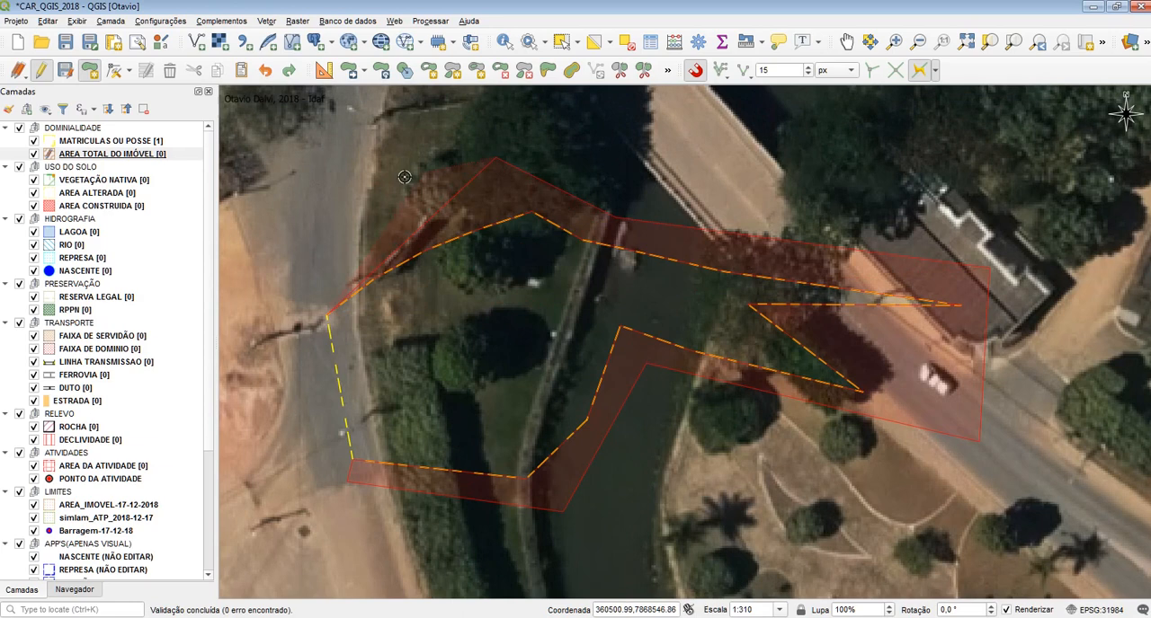
right_click(297, 223)
left_click(926, 374)
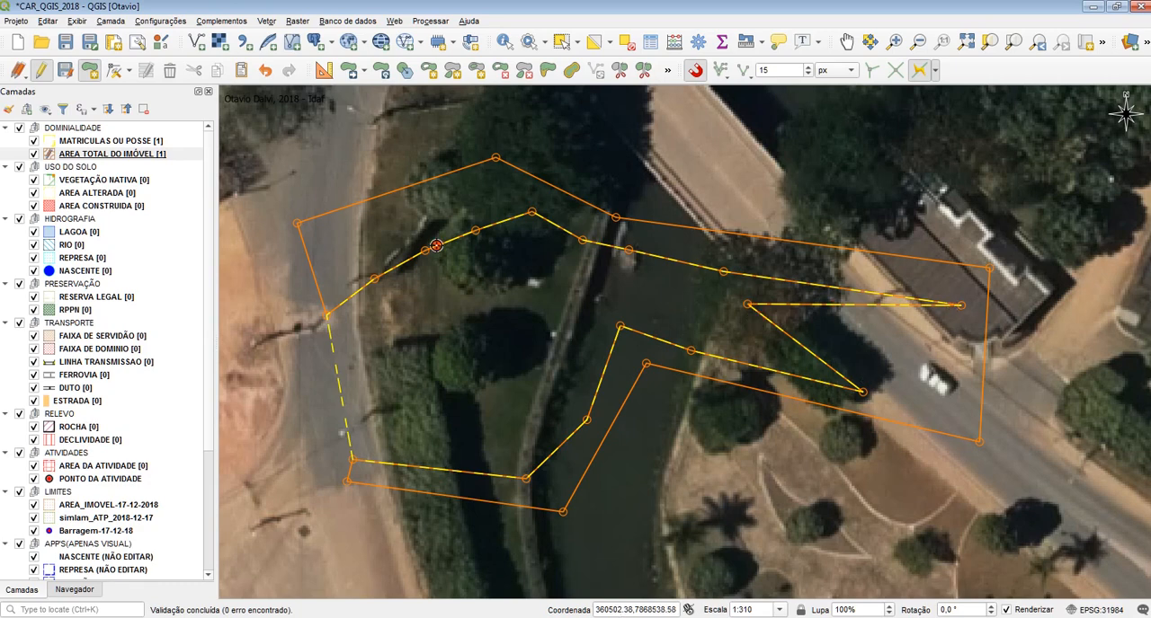
key("ctrl+z")
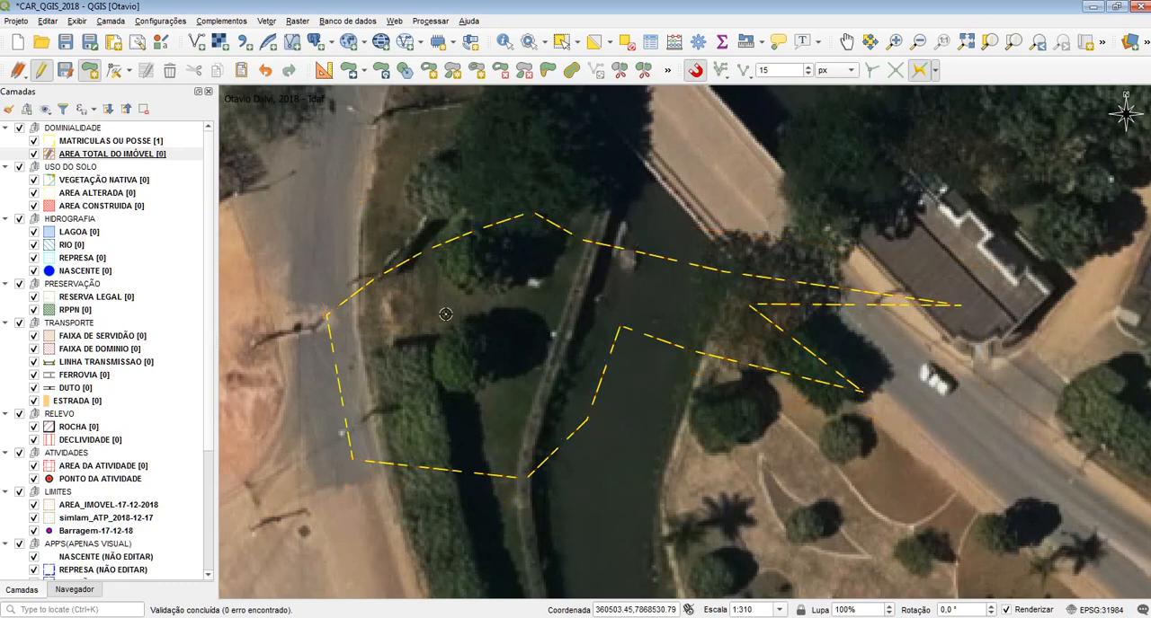
Split the MATRICULAS OU POSSE polygon with Split Features along a diagonal from its northern edge to its river-side edge, then end the layer's editing
left_click(620, 70)
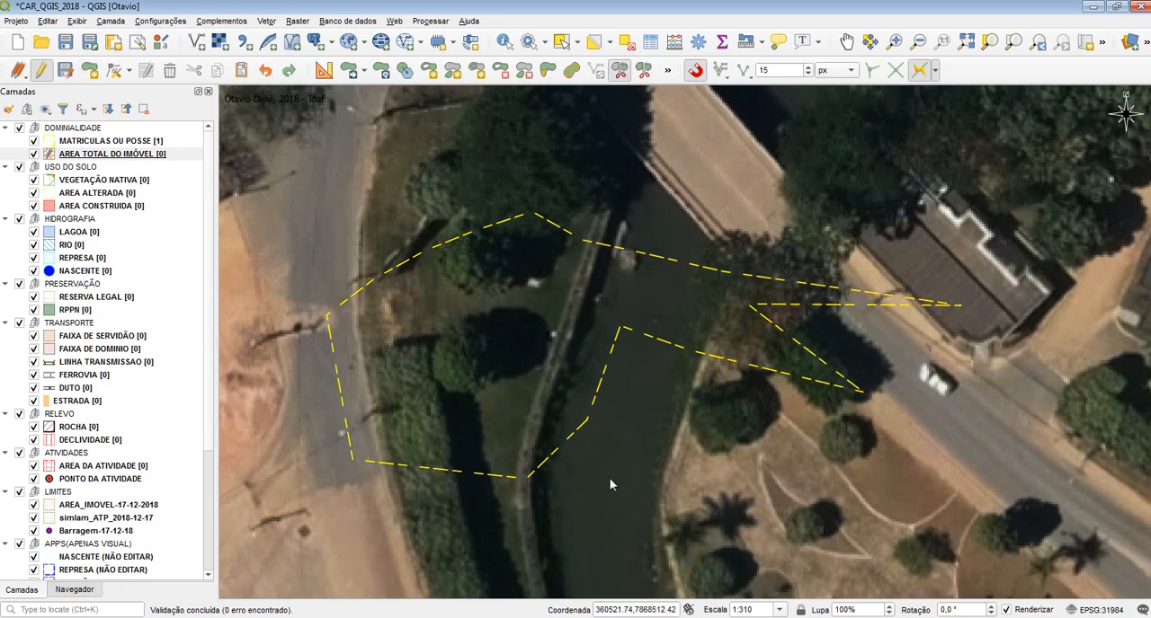
left_click(148, 142)
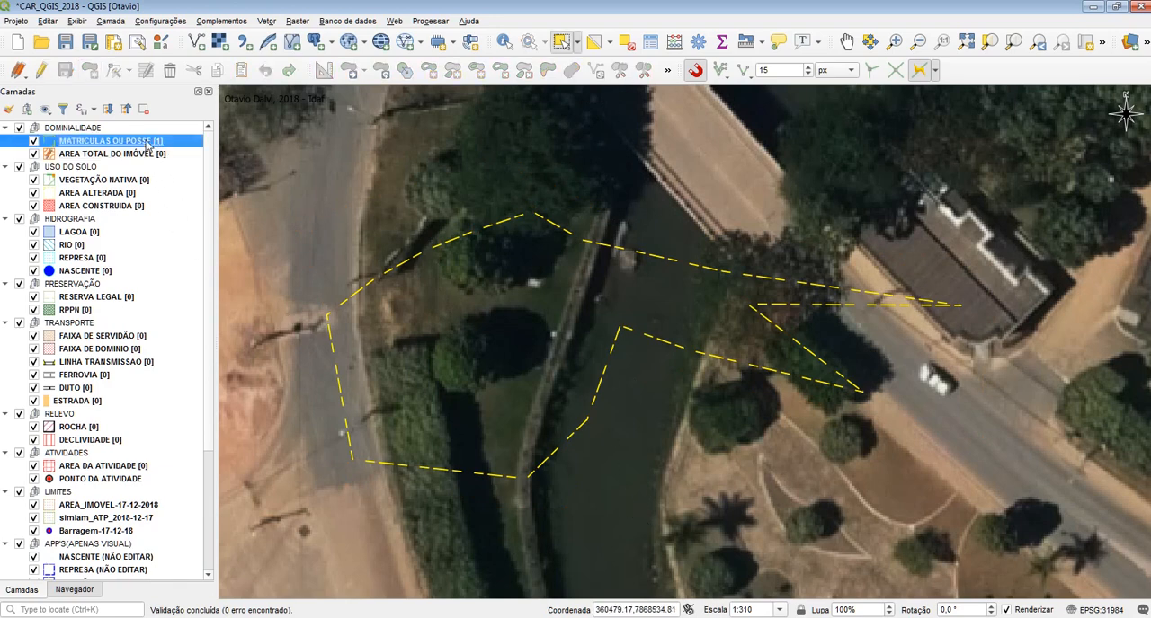
left_click(40, 70)
left_click(446, 225)
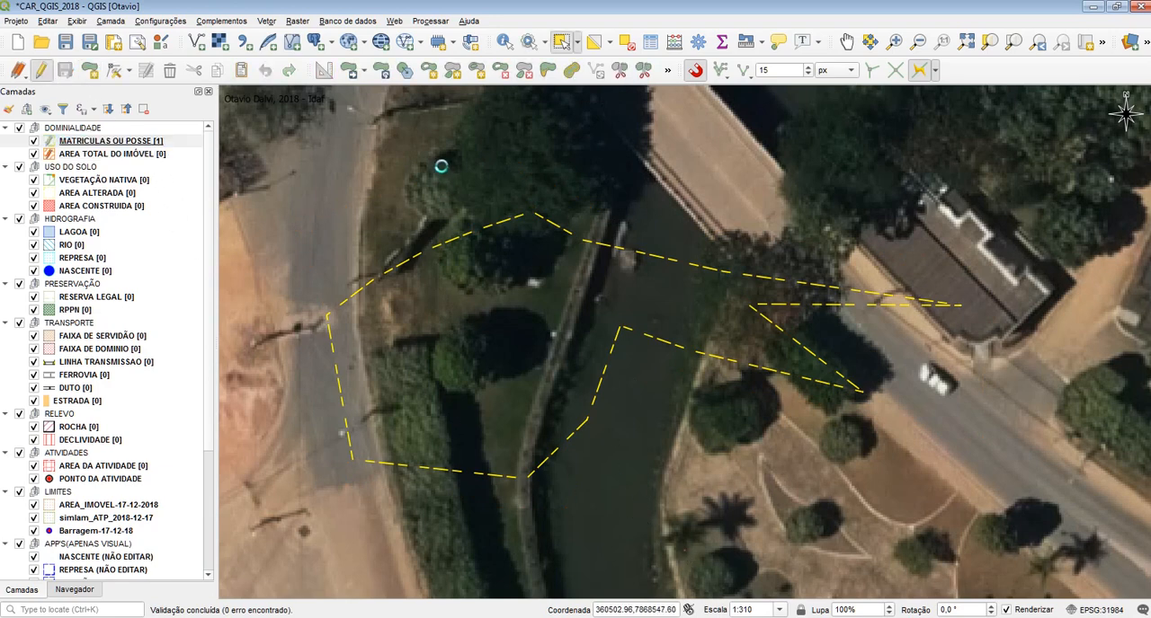
left_click(77, 142)
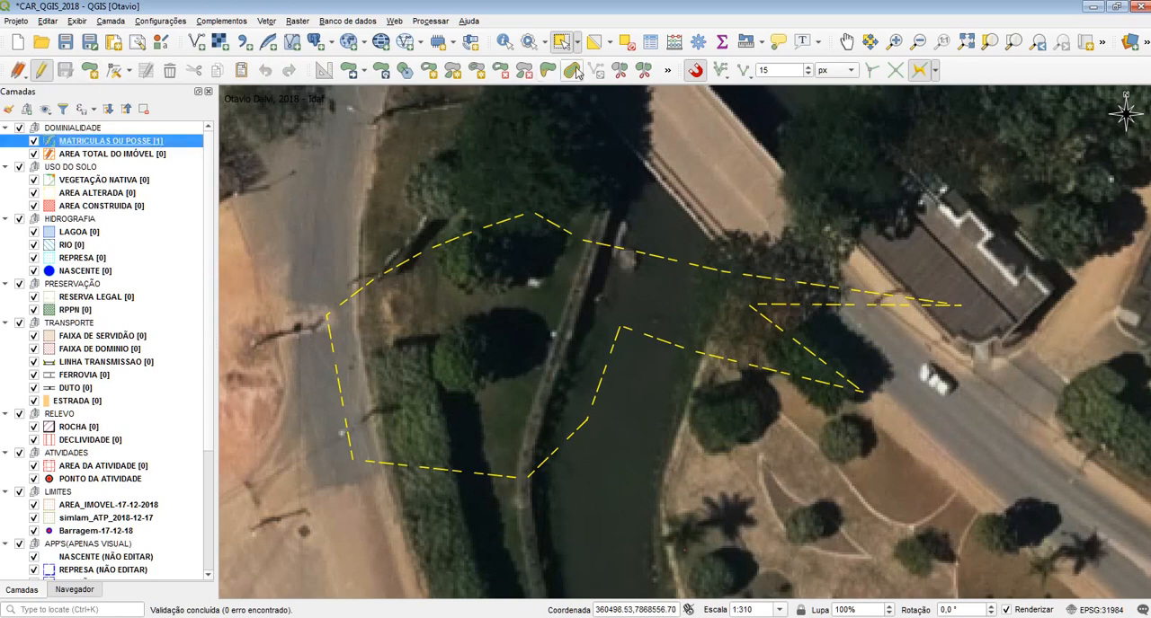
left_click(619, 70)
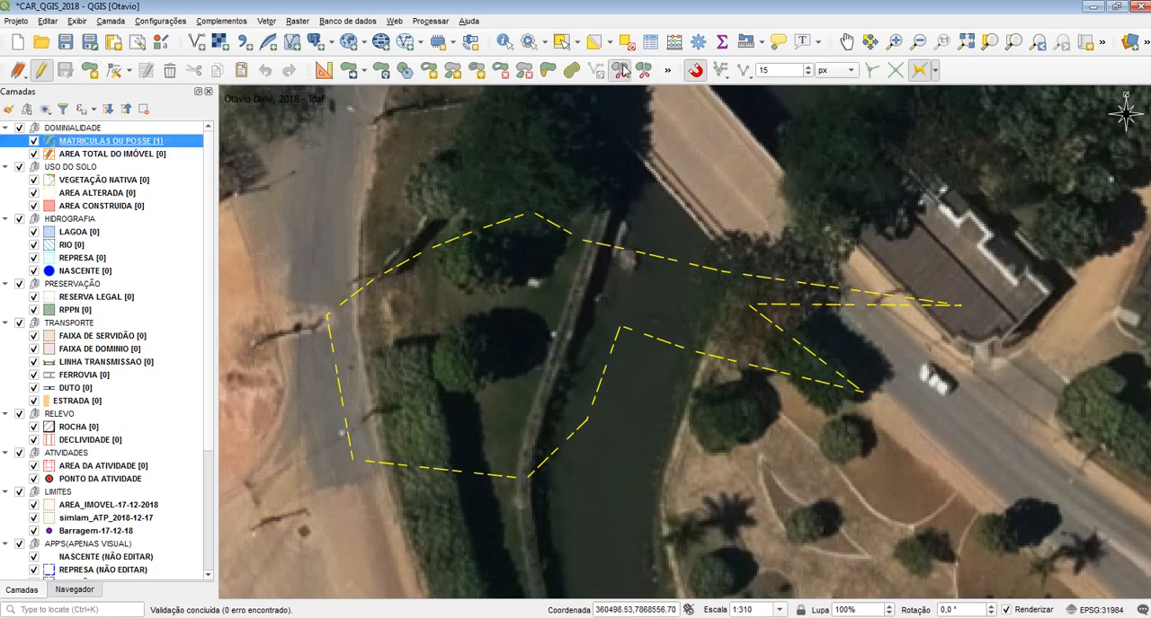
right_click(665, 461)
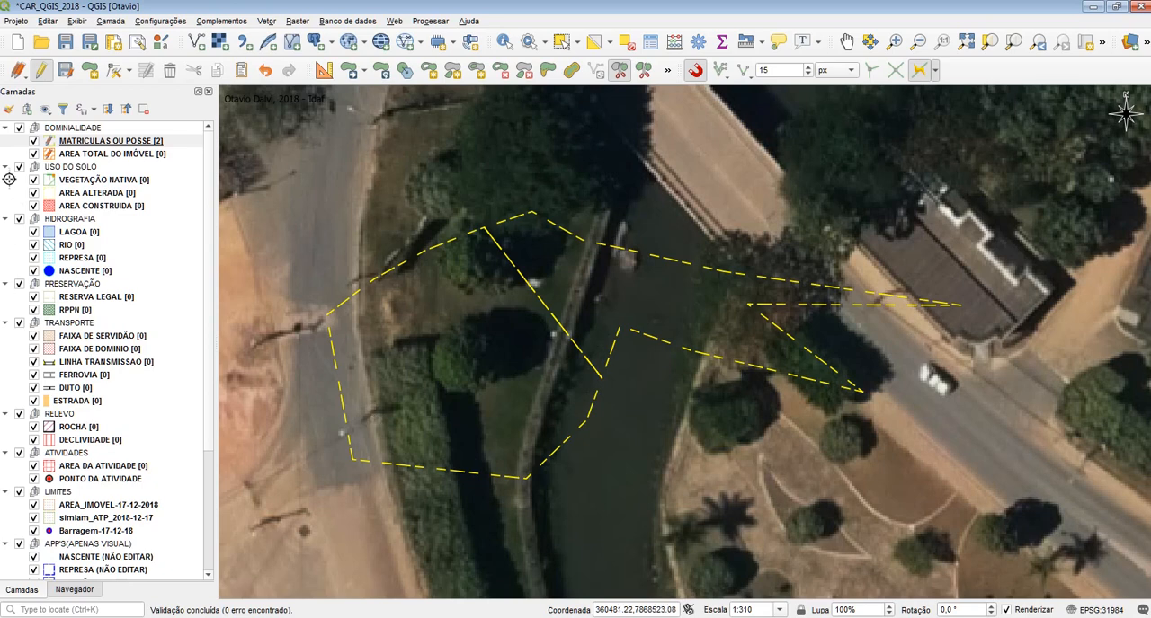
left_click(70, 154)
left_click(72, 142)
left_click(42, 71)
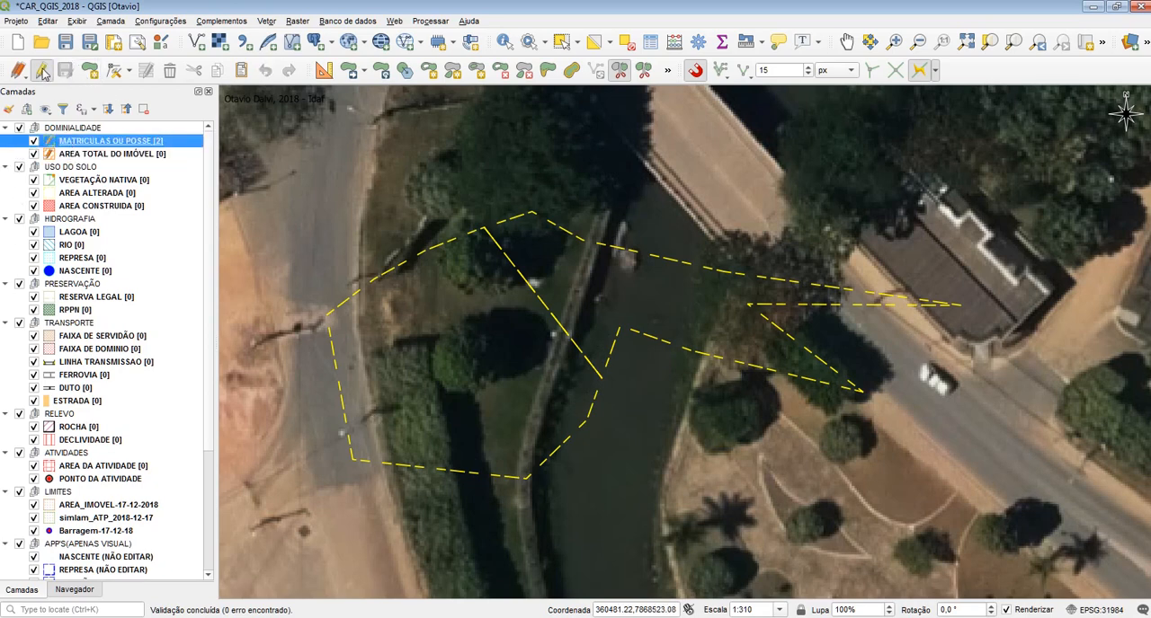
Draw an AREA TOTAL DO IMÓVEL polygon traced from the western corner via the eastern spikes to the southern vertex, closed with outer vertices and blank attributes
left_click(71, 154)
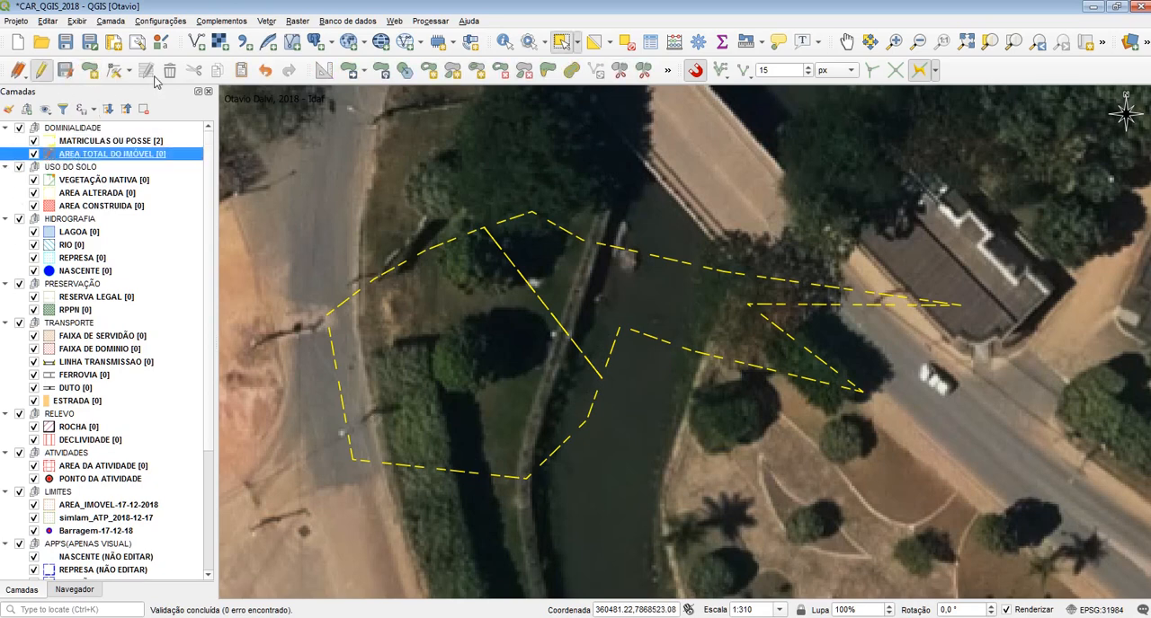
left_click(921, 73)
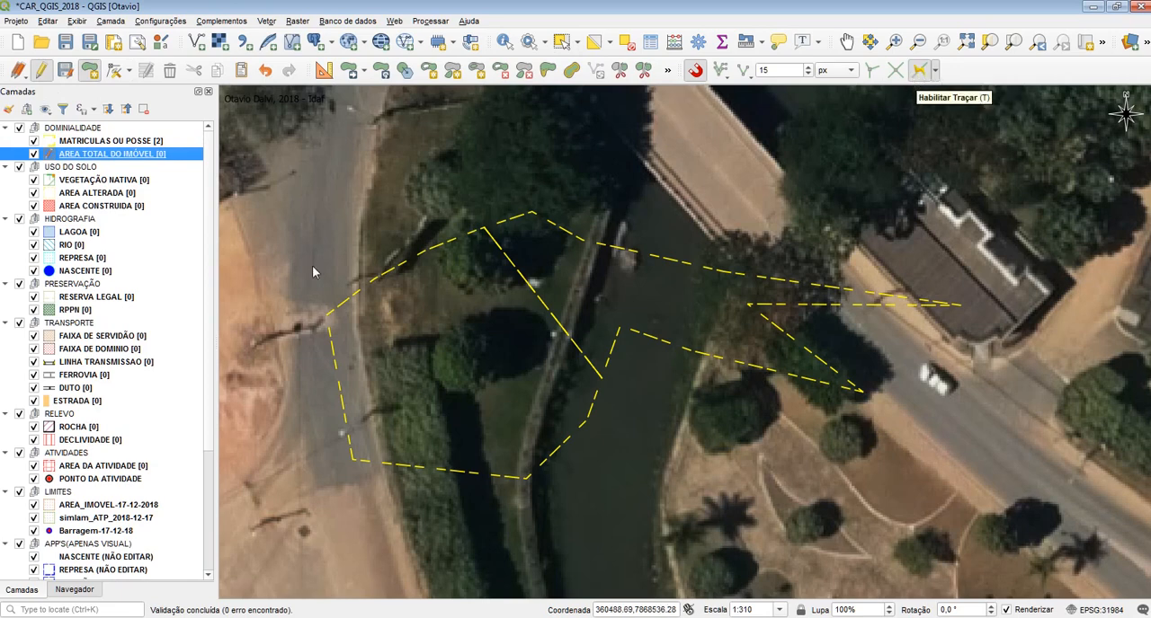
left_click(325, 315)
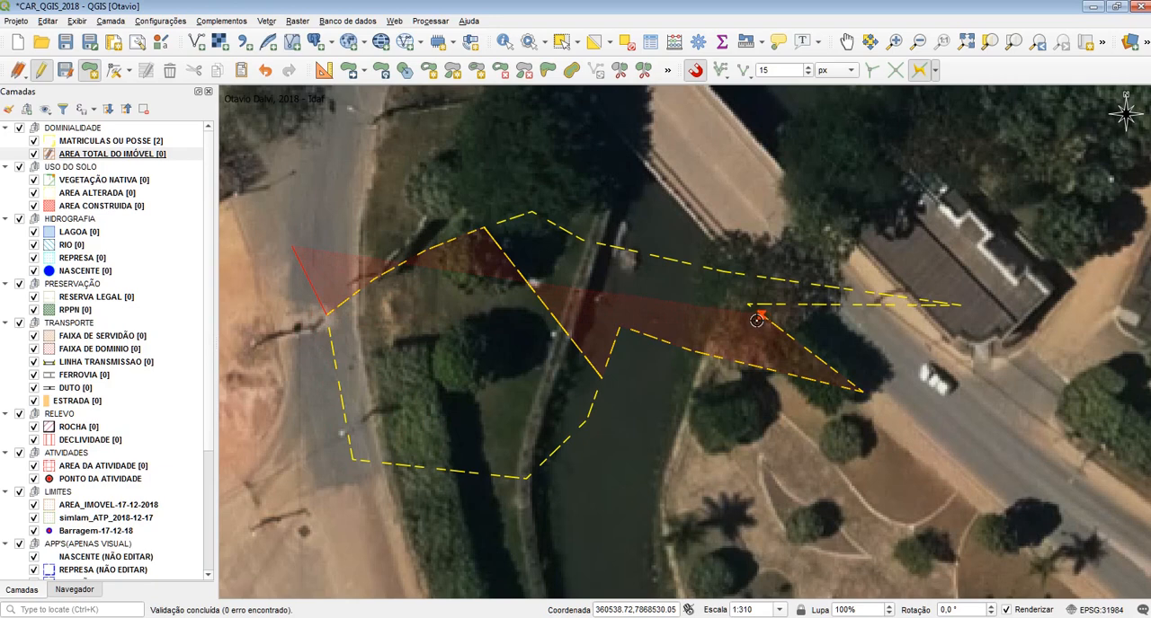
left_click(960, 305)
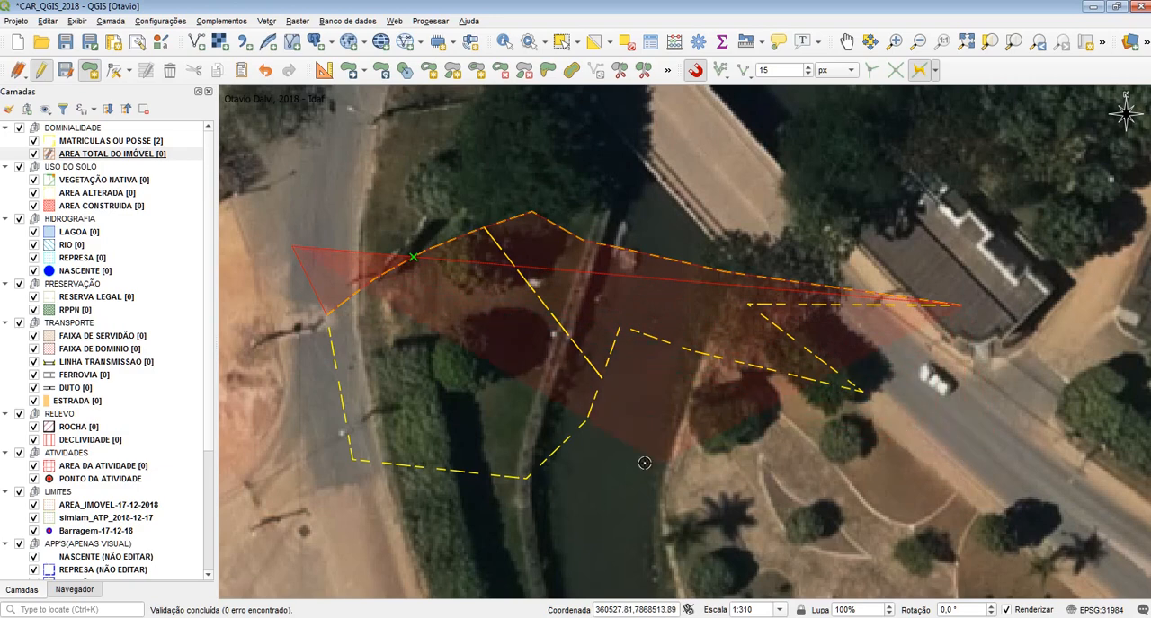
left_click(524, 480)
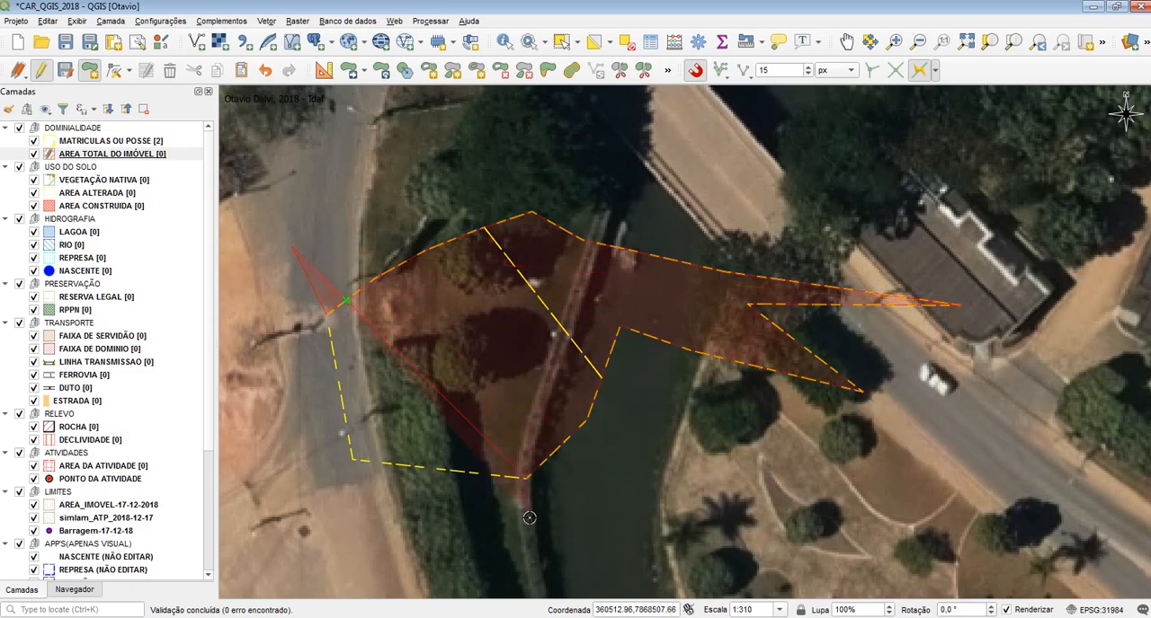
left_click(1009, 465)
left_click(1039, 253)
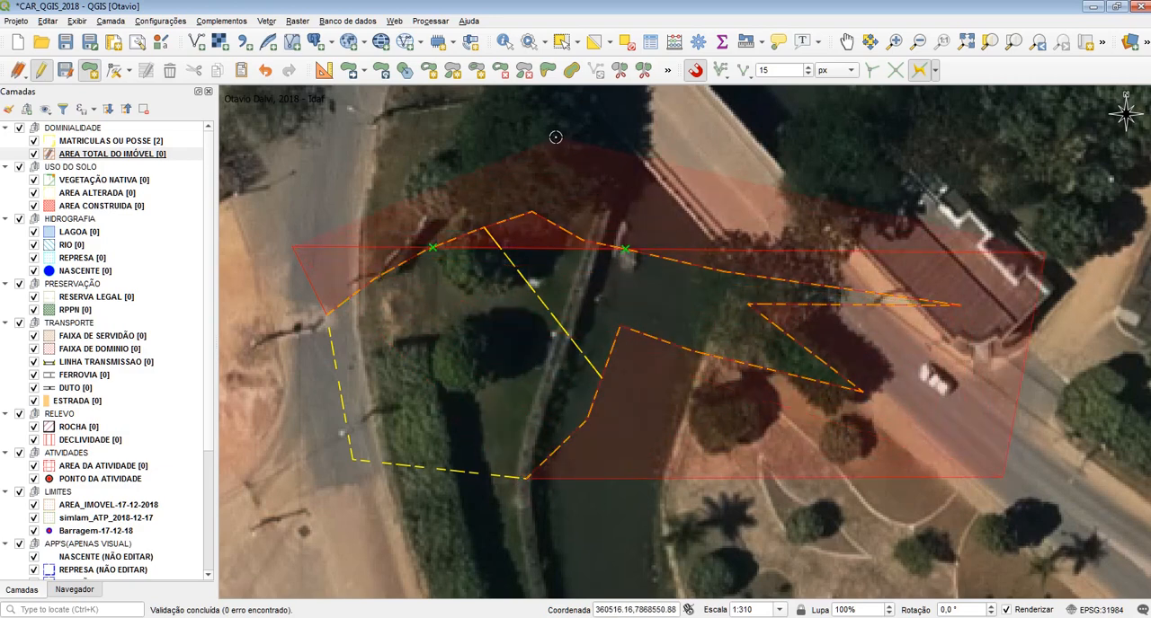
left_click(557, 137)
left_click(354, 151)
right_click(370, 158)
left_click(932, 374)
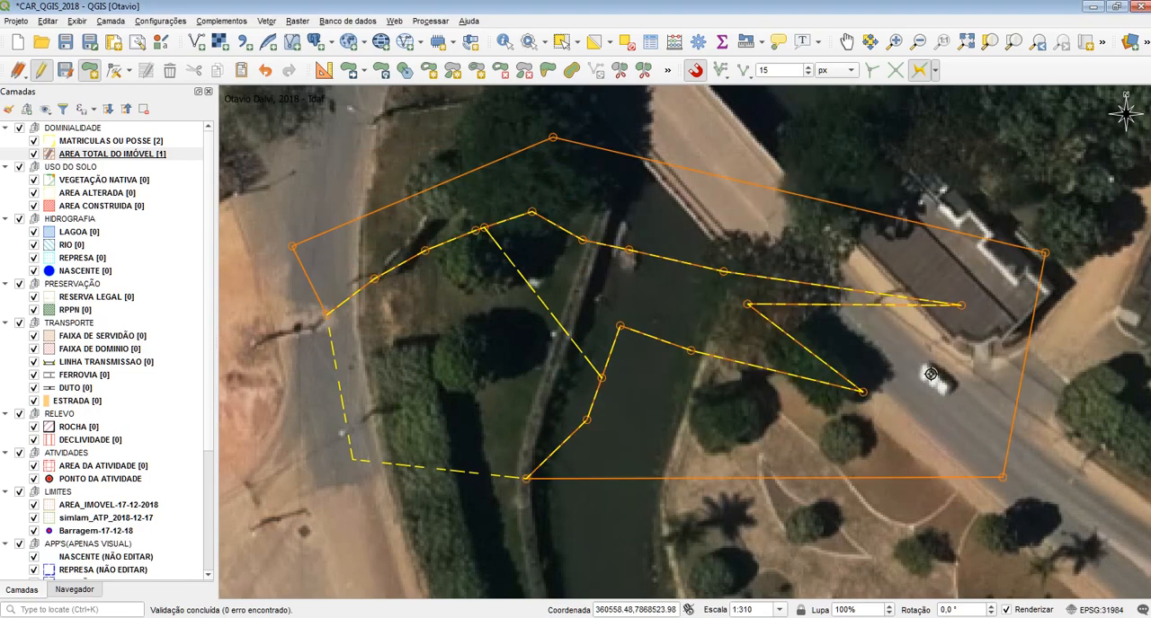
Toggle MATRICULAS OU POSSE off and on to check the traced vertices at the split, and undo the traced polygon
left_click(35, 141)
left_click(34, 141)
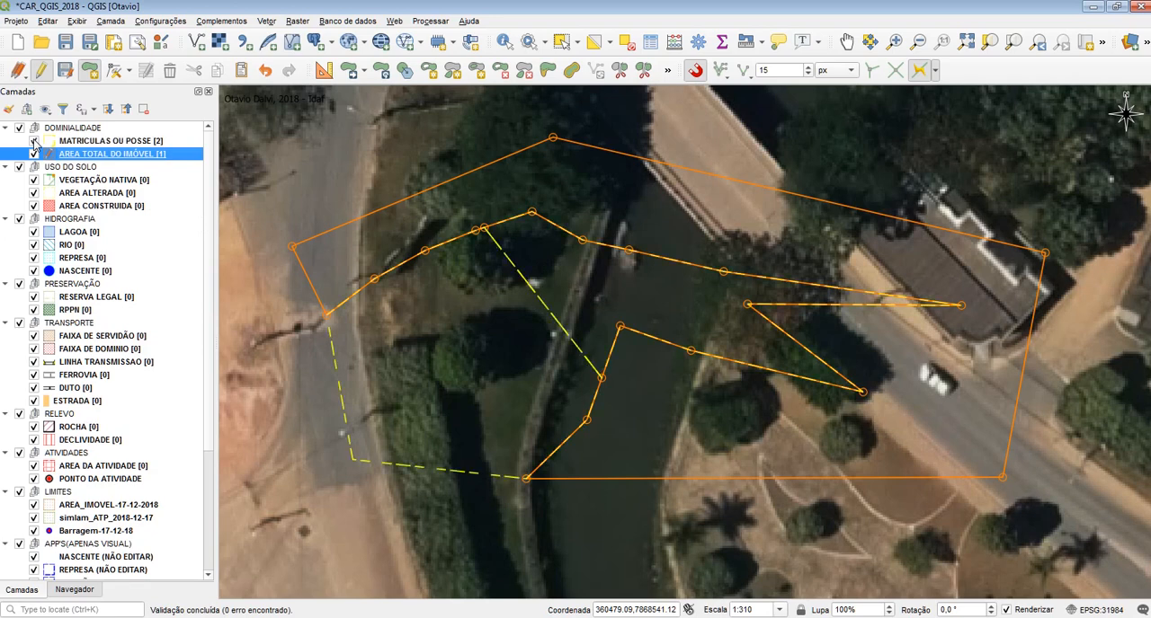
left_click(34, 141)
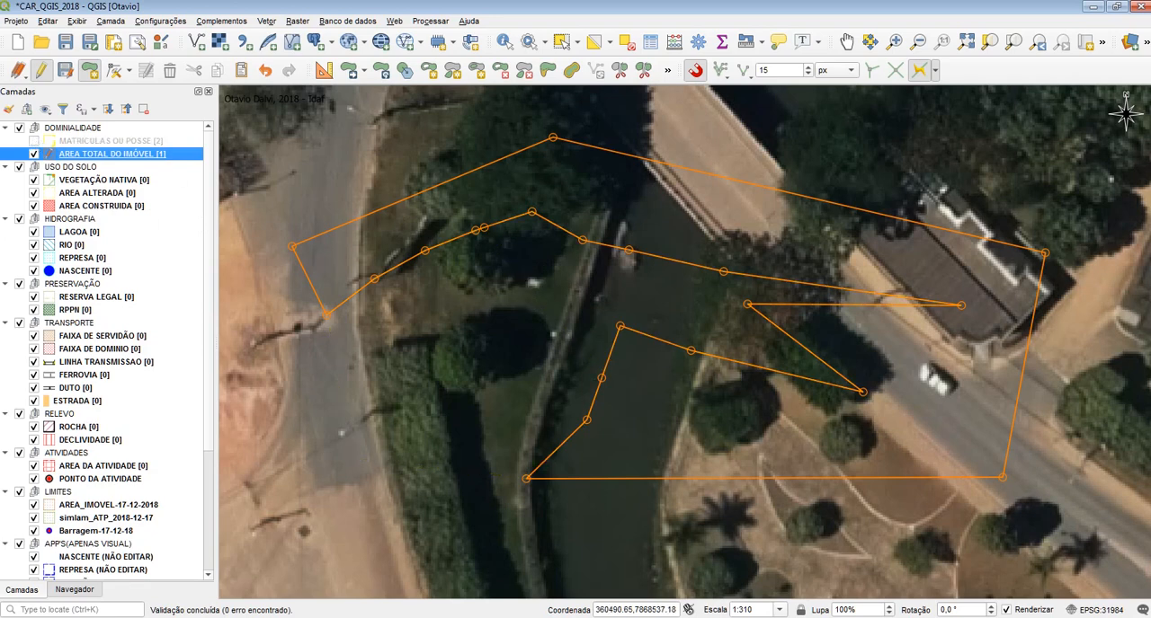
left_click(34, 141)
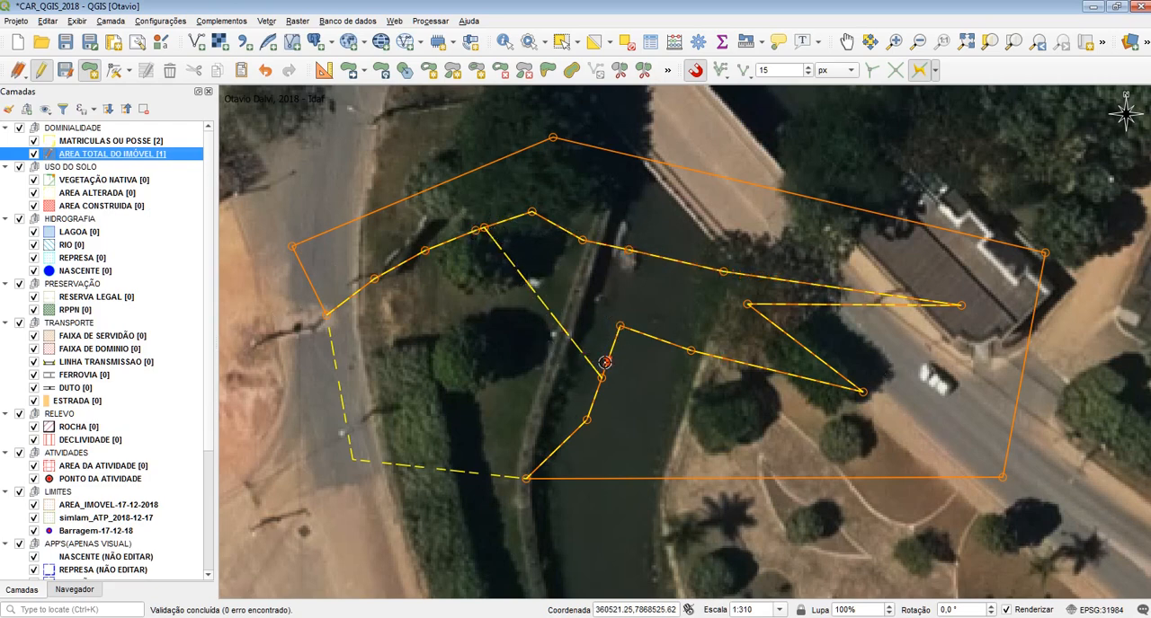
key("ctrl+z")
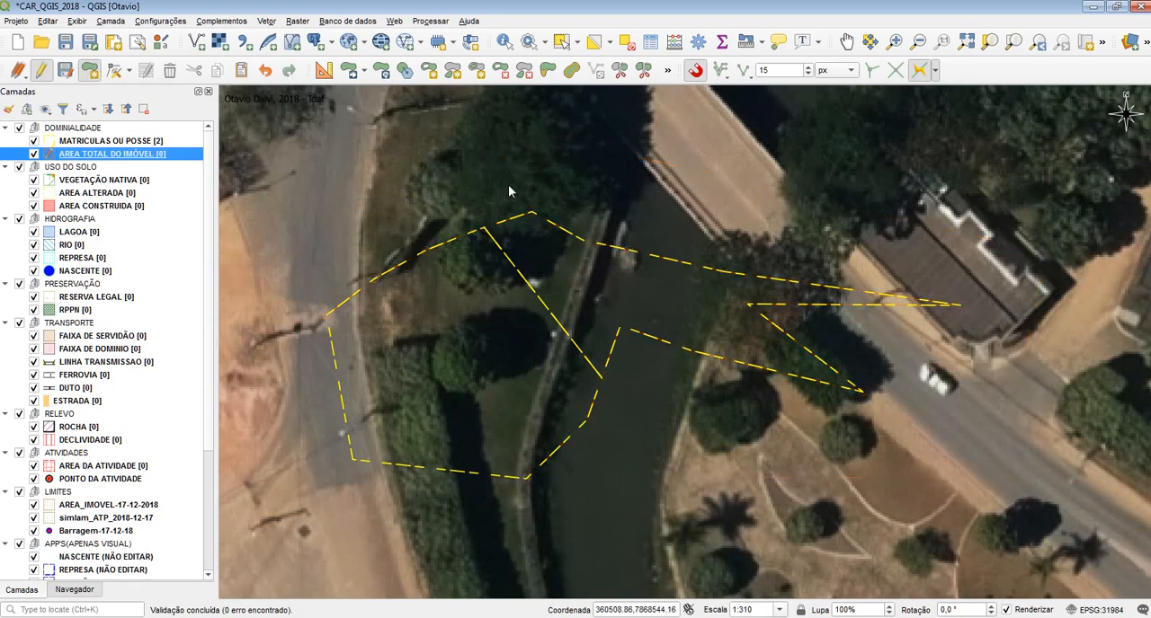
Try tracing an AREA TOTAL DO IMÓVEL polygon from the western corner to the notch vertex over the river, and discard it
left_click(296, 249)
left_click(325, 315)
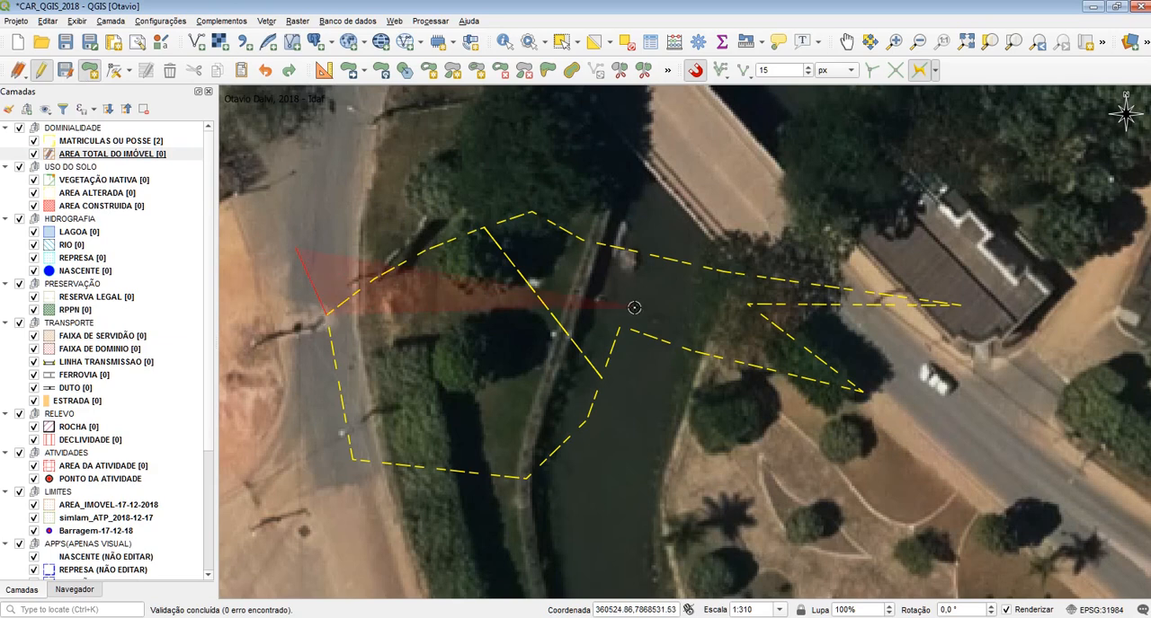
left_click(620, 323)
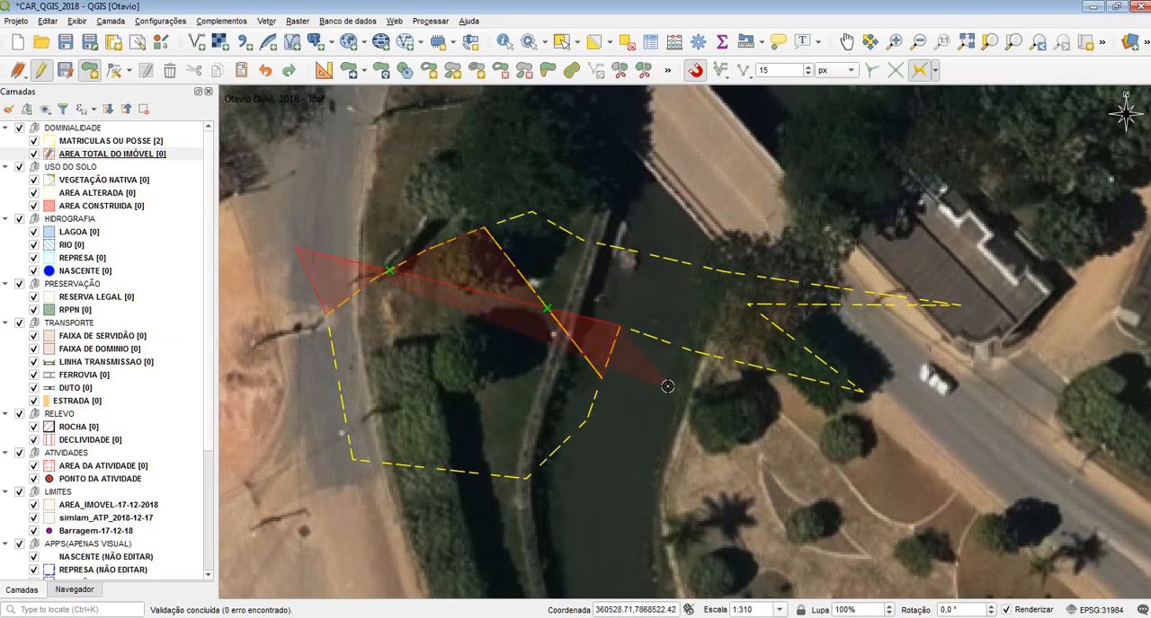
right_click(670, 388)
left_click(992, 372)
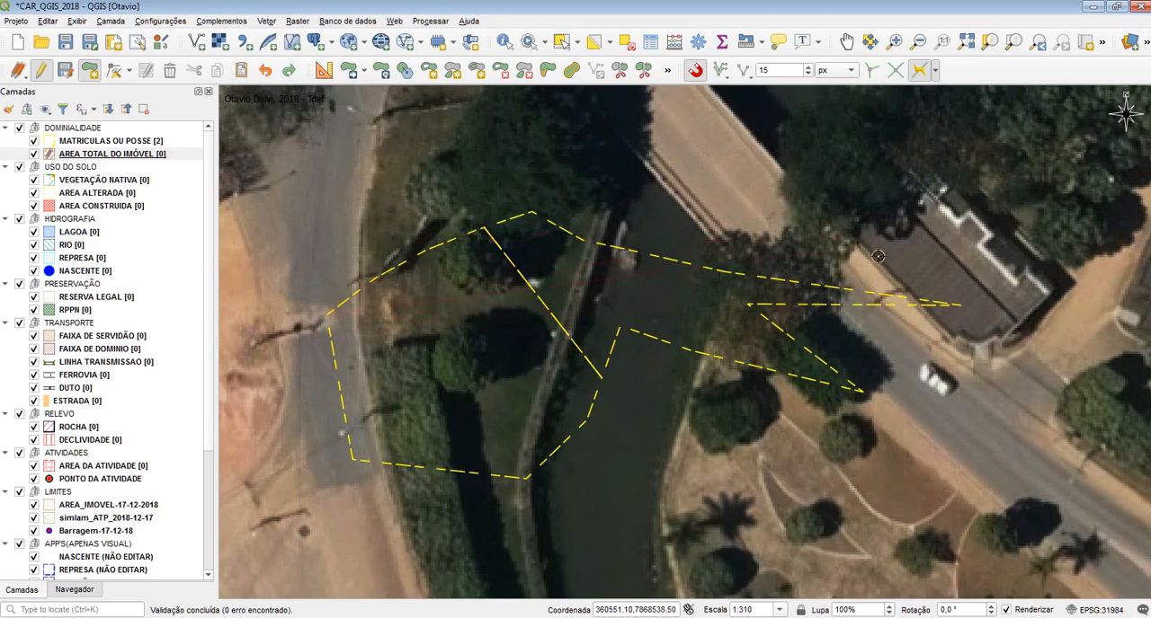
key("BackSpace")
Try tracing a polygon along the diagonal split line to the vertex between the eastern spikes, and undo the small quadrilateral over the southern edge
left_click(483, 230)
left_click(603, 378)
left_click(741, 302)
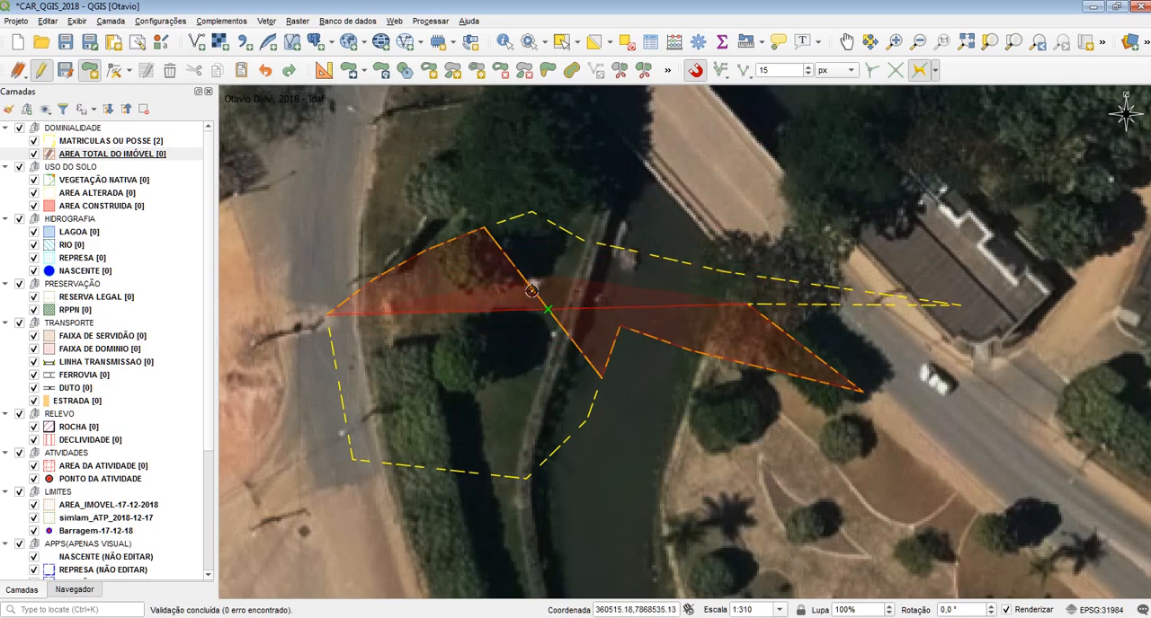
right_click(662, 200)
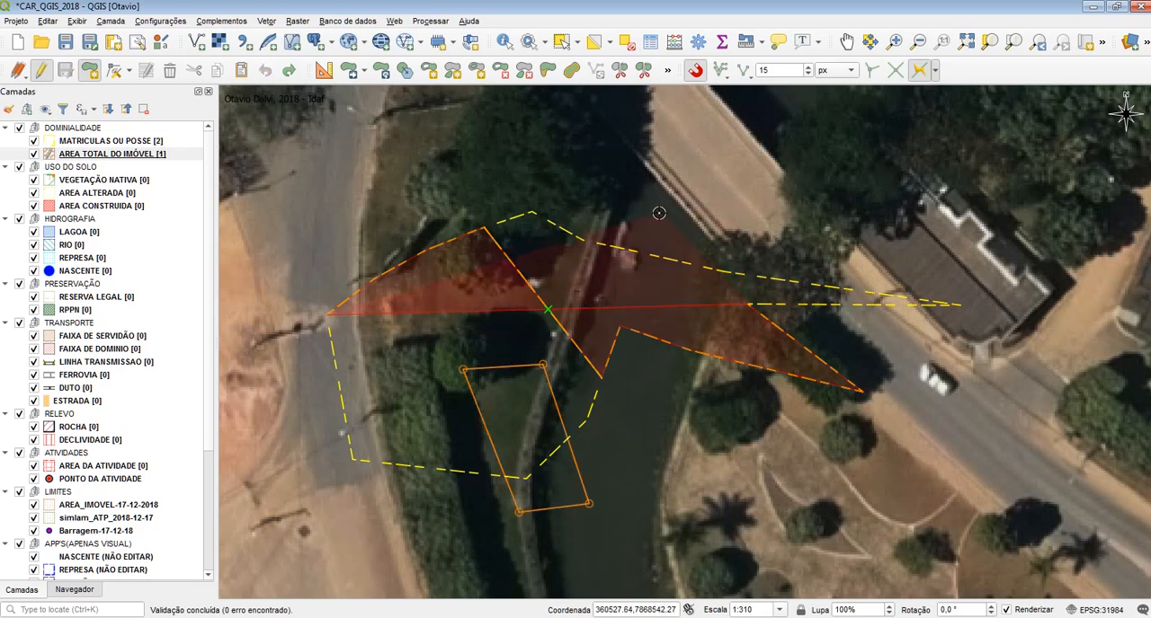
left_click(994, 373)
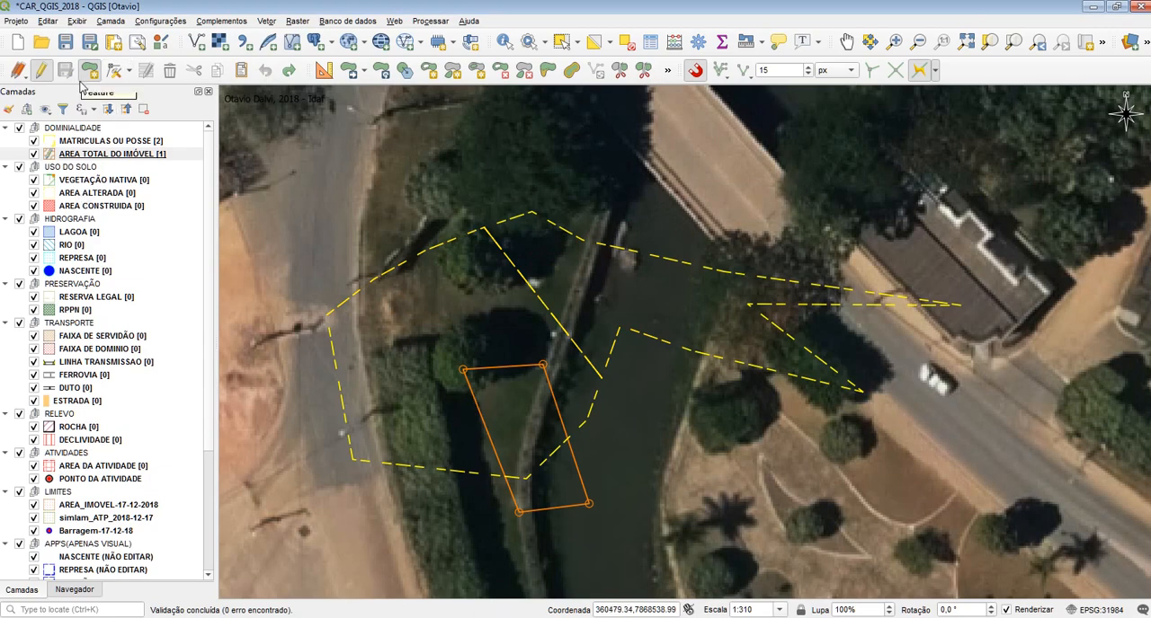
key("ctrl+z")
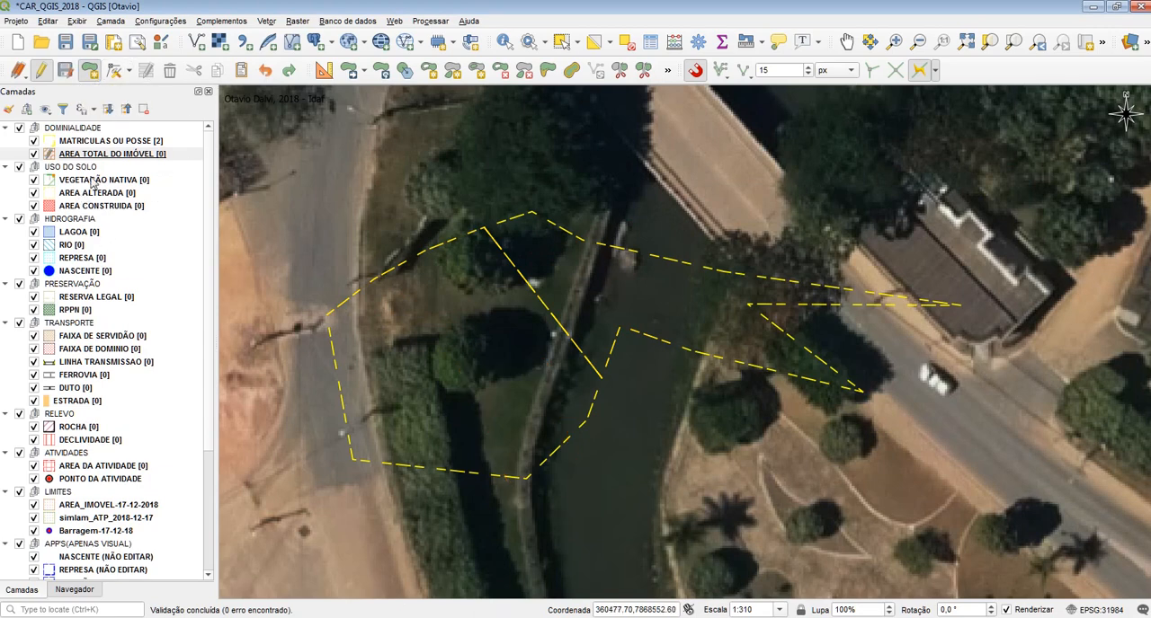
Split the eastern MATRICULAS OU POSSE polygon into parts with a near-vertical line over the river, and end the layer's editing
left_click(68, 141)
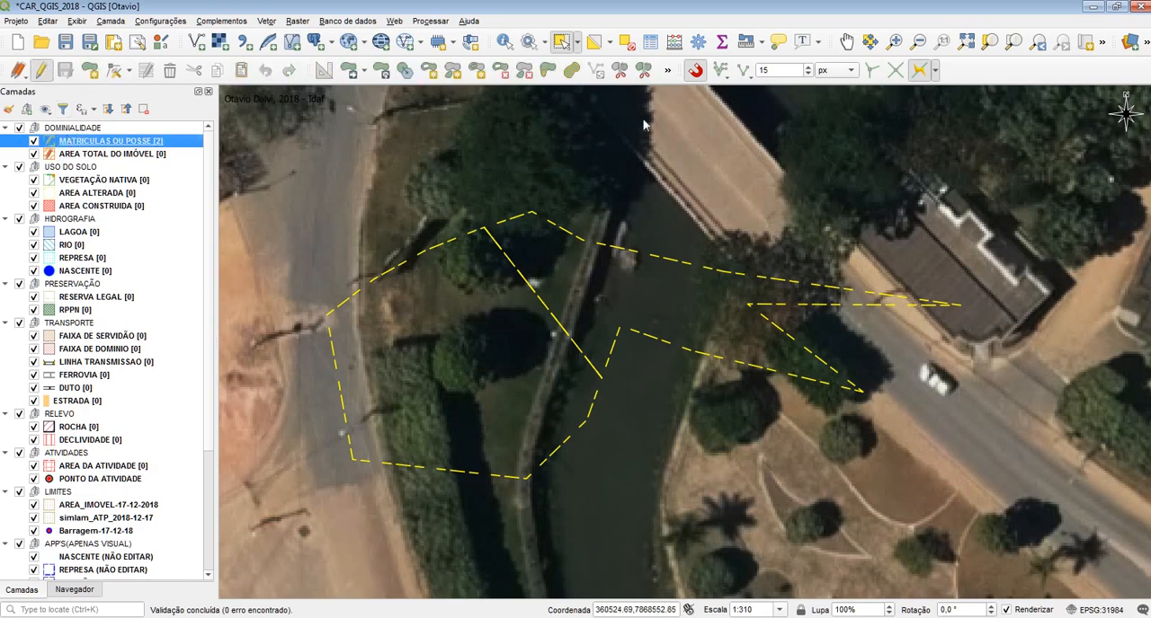
left_click(643, 74)
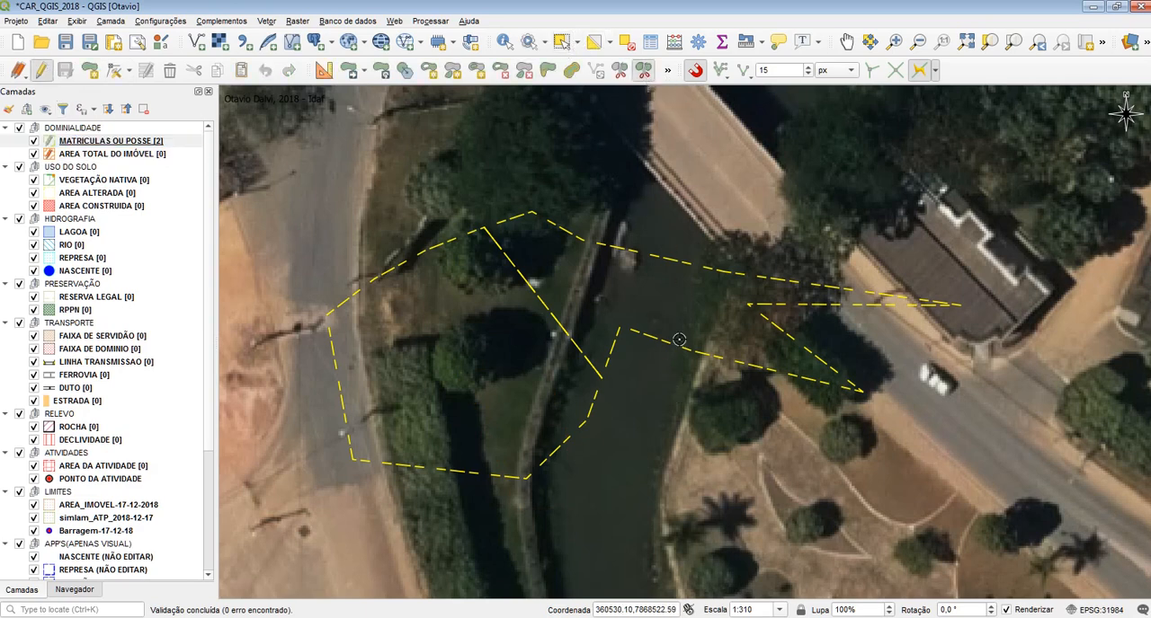
right_click(666, 187)
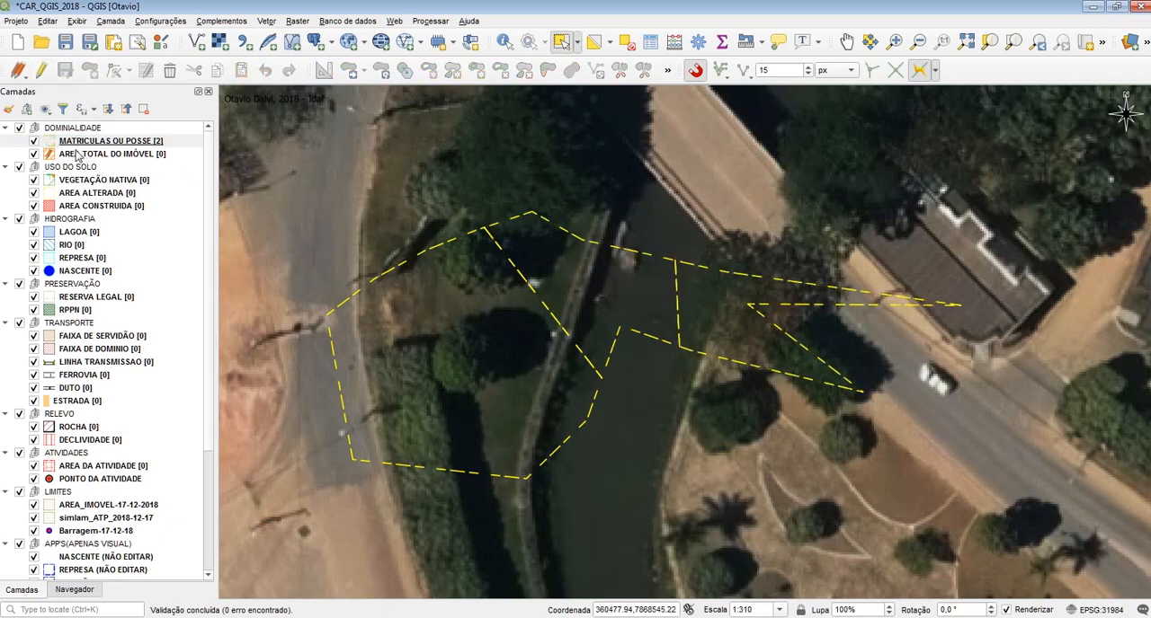
Try tracing an AREA TOTAL DO IMÓVEL polygon along the boundary from the western corner to the southwestern corner, closing it with a wide outer frame
left_click(112, 153)
left_click(89, 70)
left_click(317, 325)
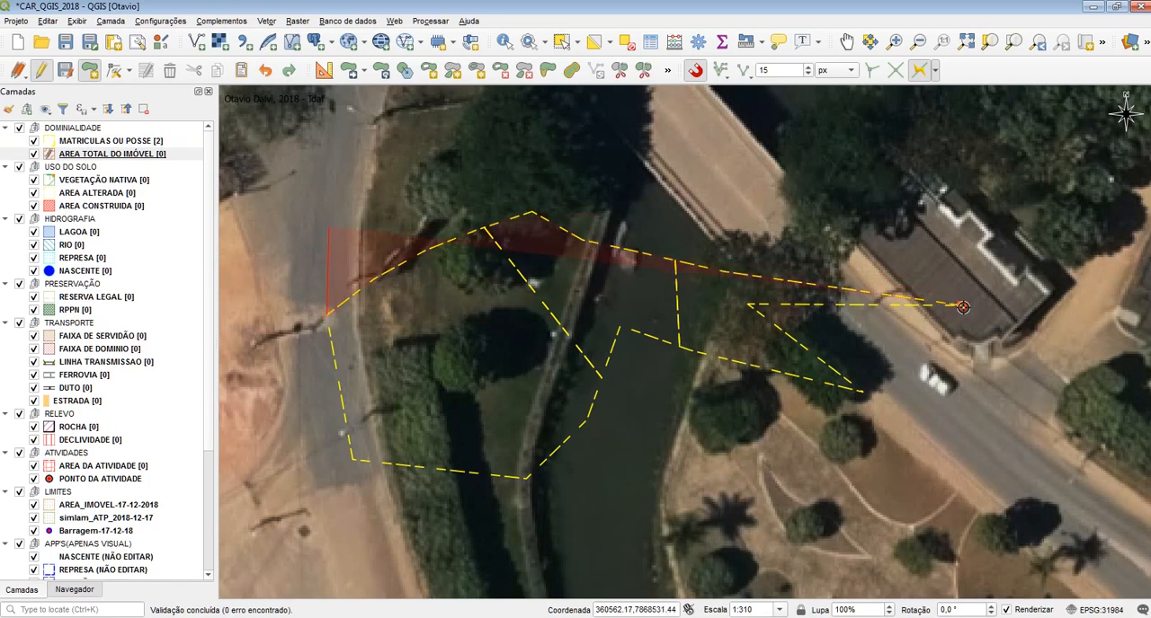
left_click(960, 305)
left_click(861, 394)
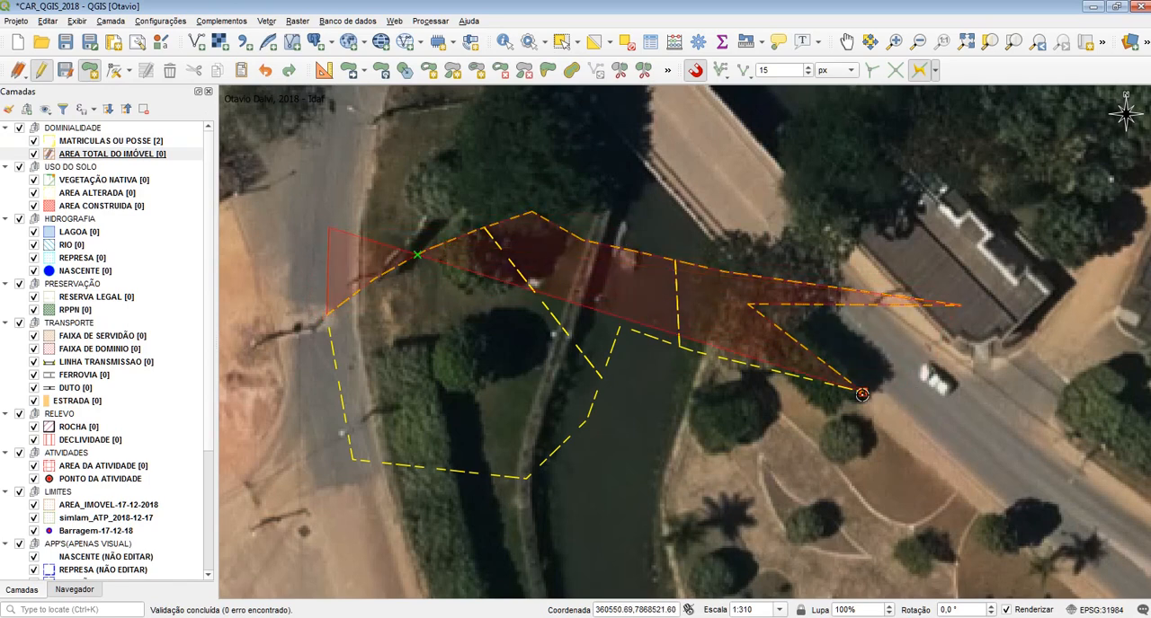
left_click(617, 327)
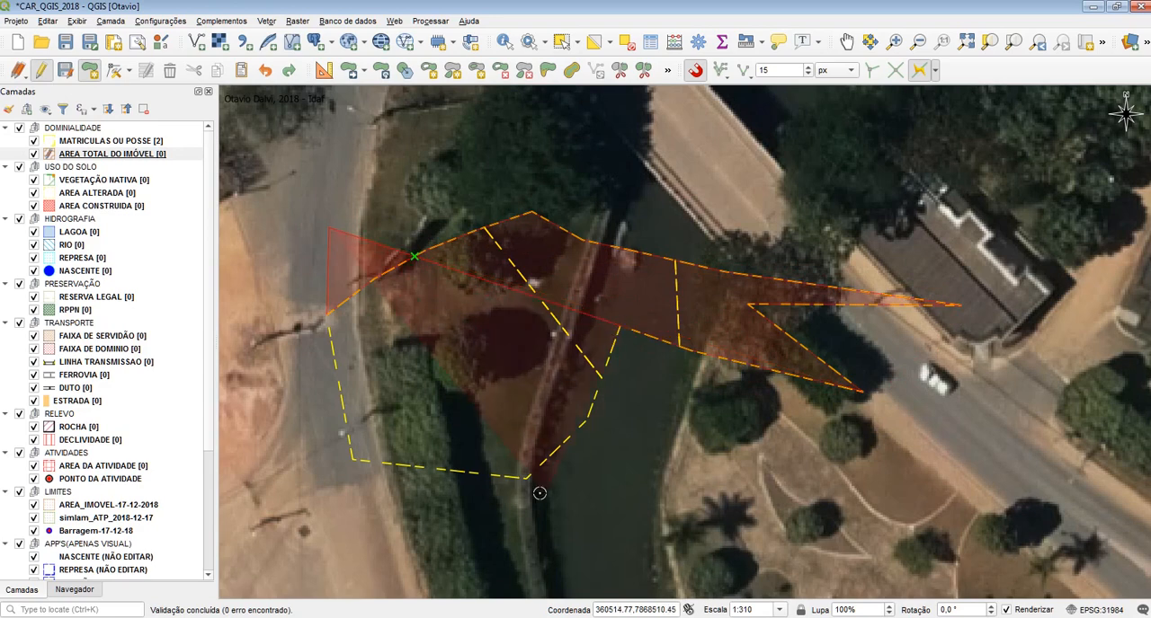
left_click(525, 479)
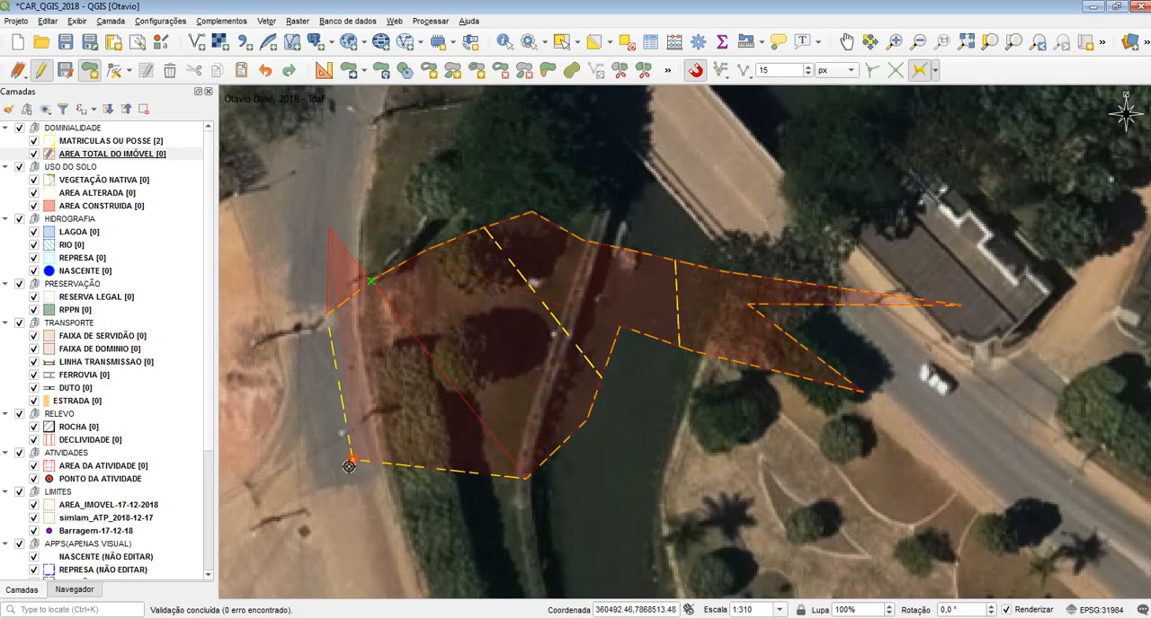
left_click(341, 519)
left_click(1063, 490)
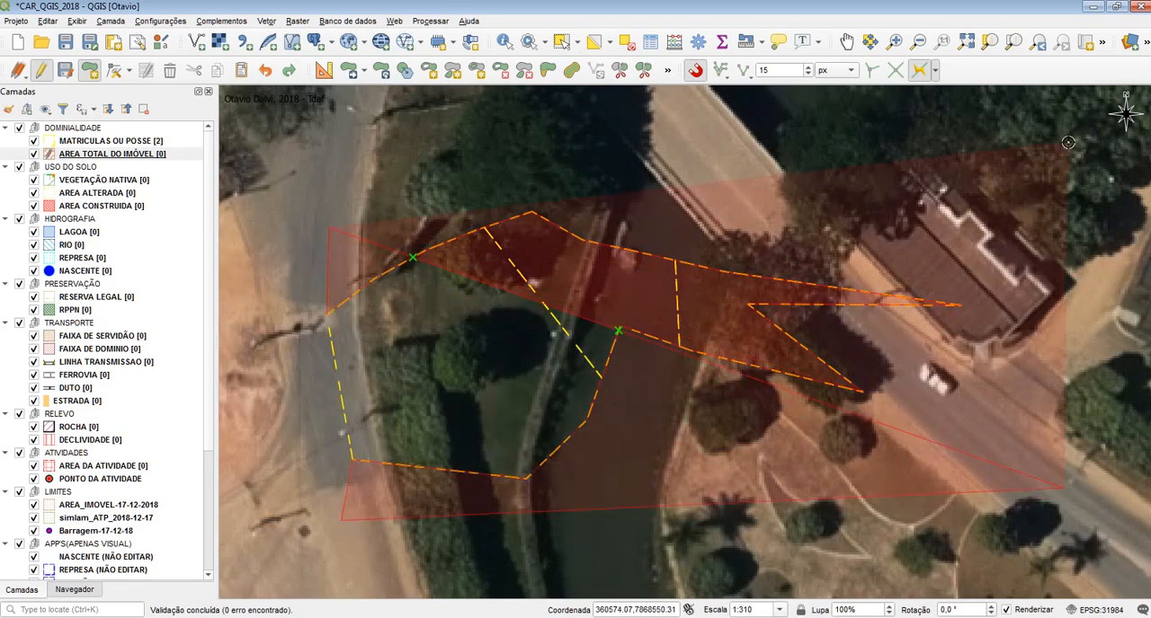
left_click(1033, 146)
right_click(782, 166)
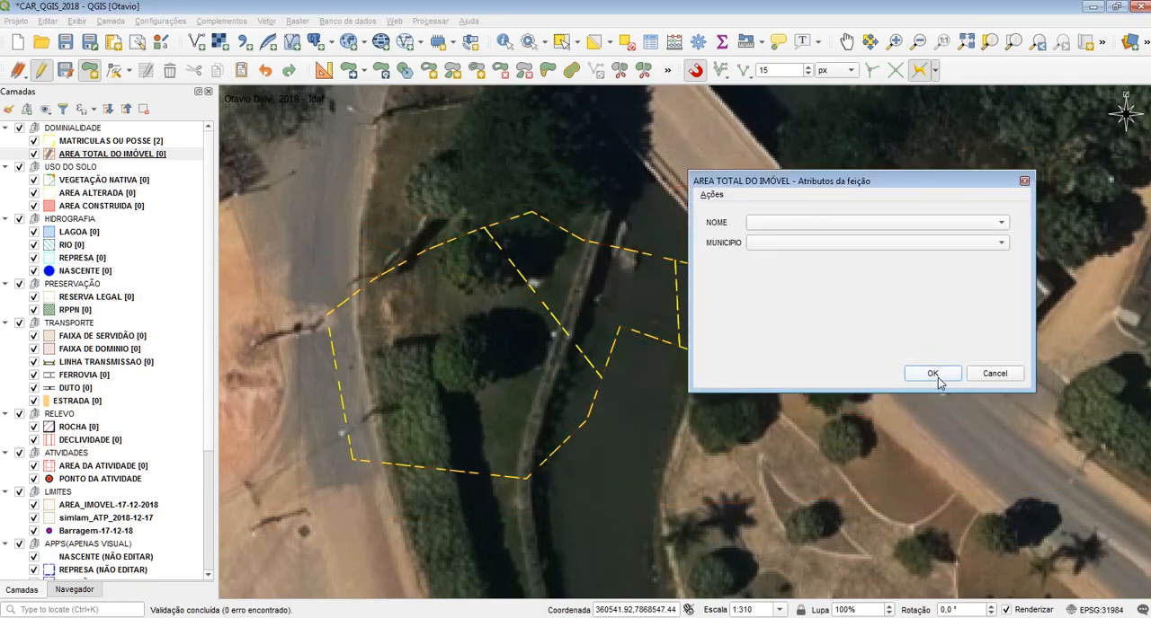
left_click(935, 378)
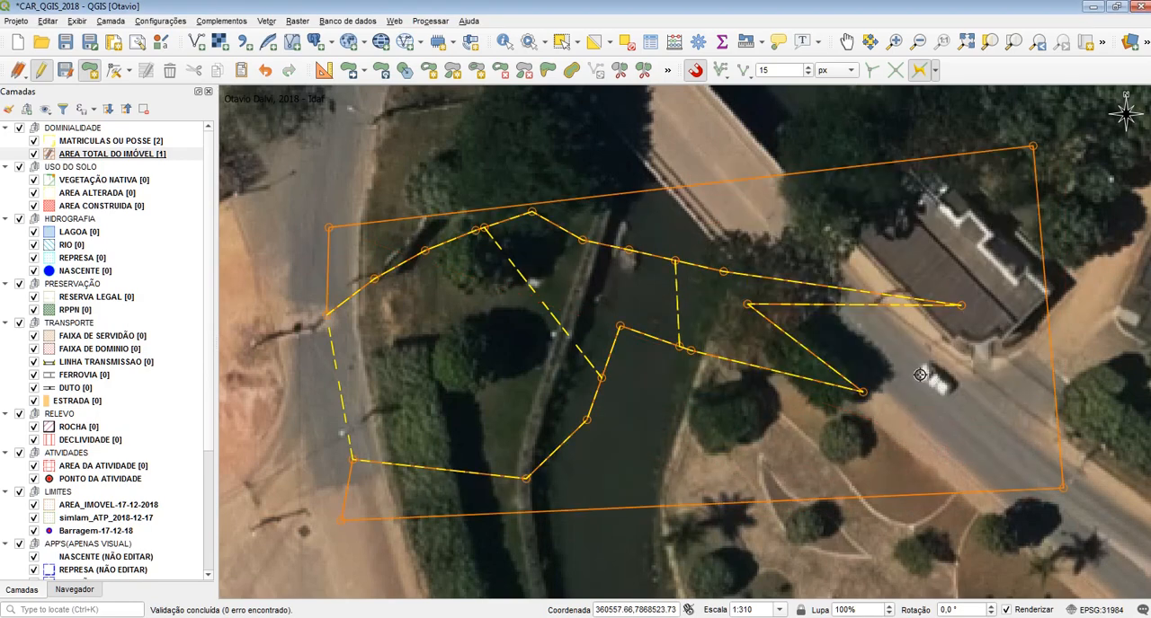
Toggle the MATRICULAS OU POSSE layer's visibility and leave it hidden to inspect the traced polygon's vertices
left_click(34, 141)
left_click(34, 141)
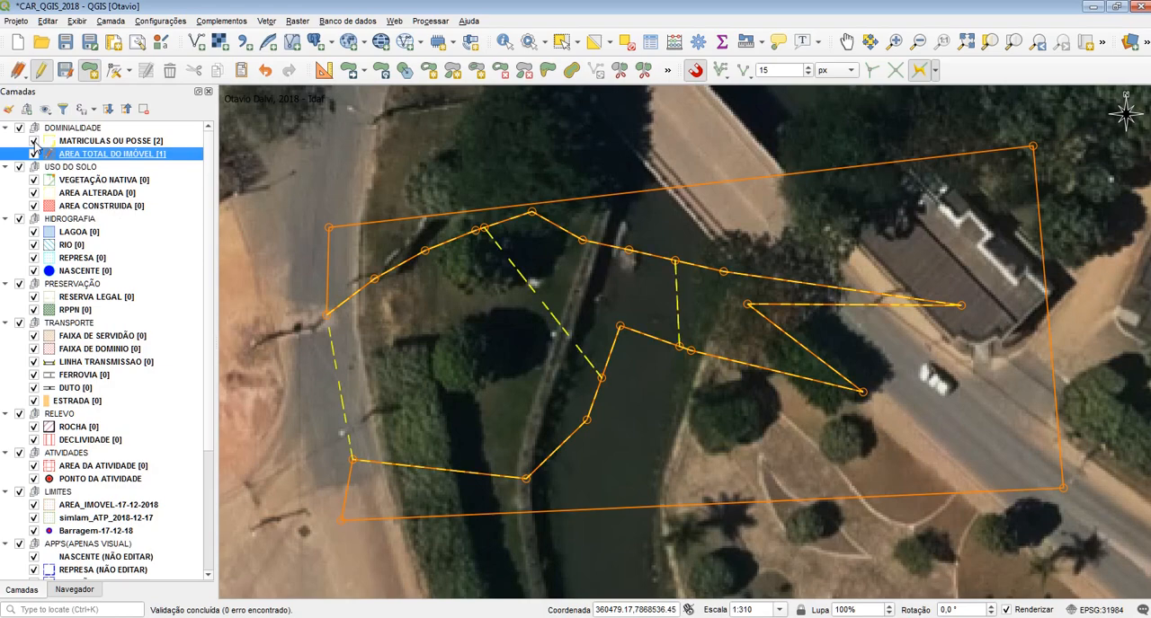
left_click(34, 141)
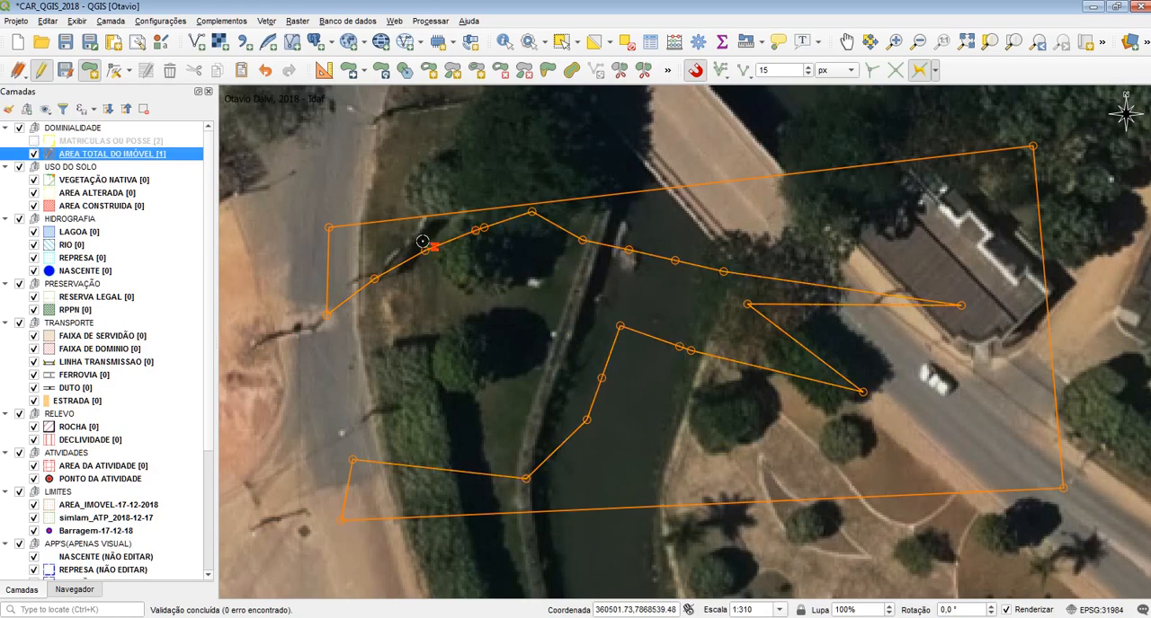
Try moving vertices of the traced polygon: two near the western split's upper end inward, three around the river notch westward
left_click(113, 70)
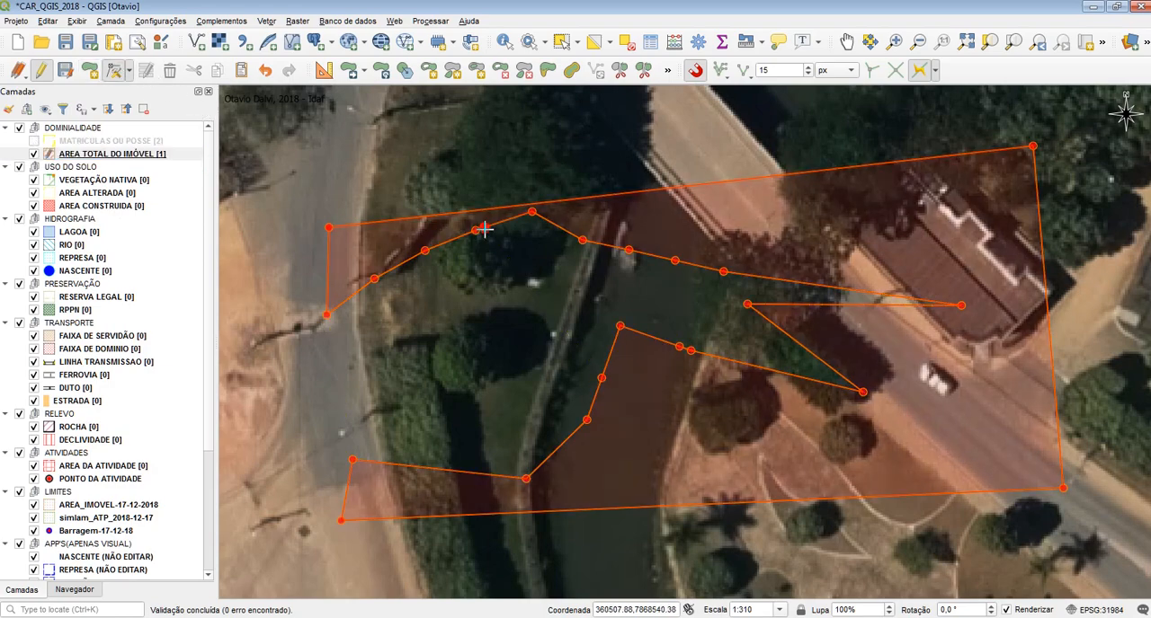
left_click(480, 227)
left_click(531, 268)
left_click(467, 257)
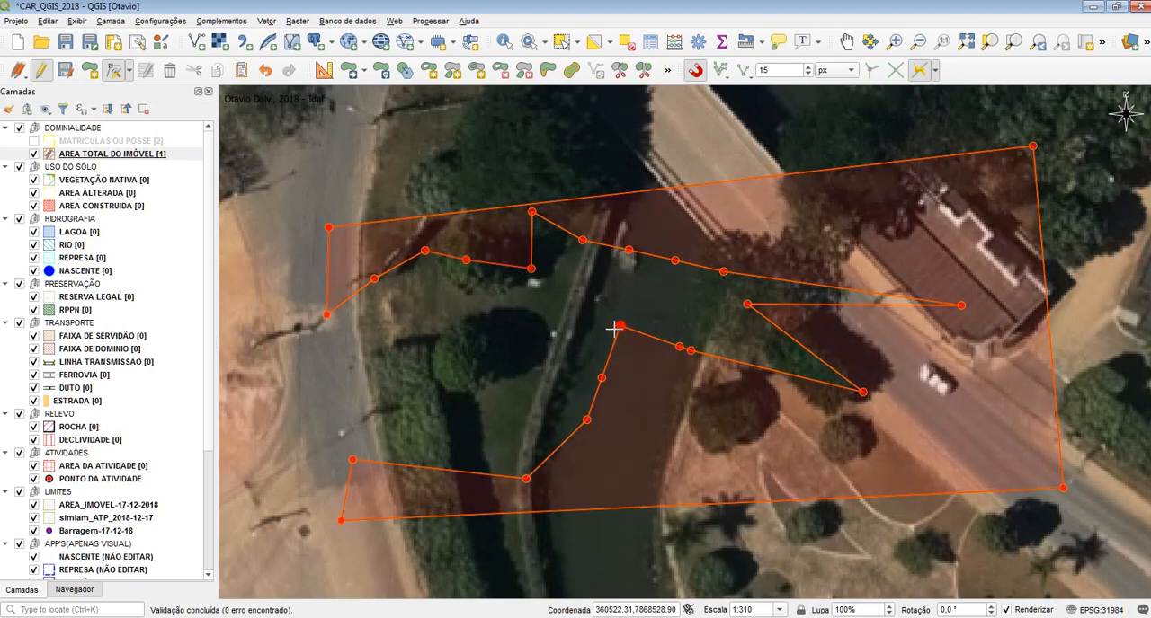
left_click(619, 325)
left_click(572, 284)
left_click(601, 378)
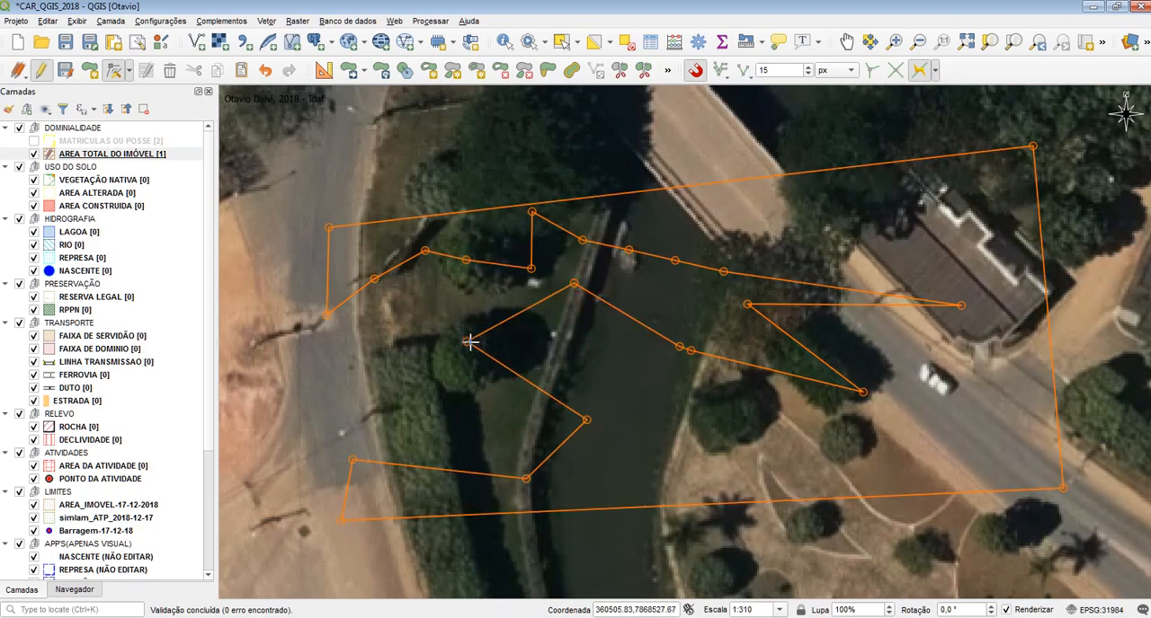
left_click(467, 341)
left_click(681, 350)
left_click(631, 349)
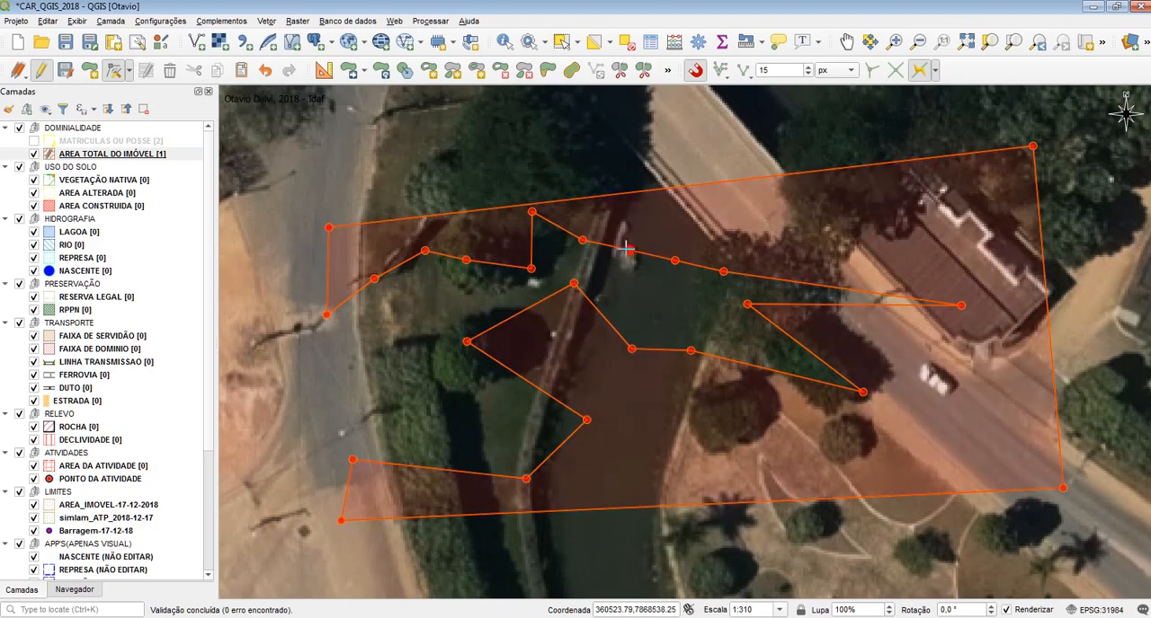
Try moving three northern-edge vertices over the river outward, plus the southern-edge vertex and the inner vertex between the eastern spikes
left_click(628, 250)
left_click(640, 230)
left_click(674, 260)
left_click(692, 219)
left_click(723, 271)
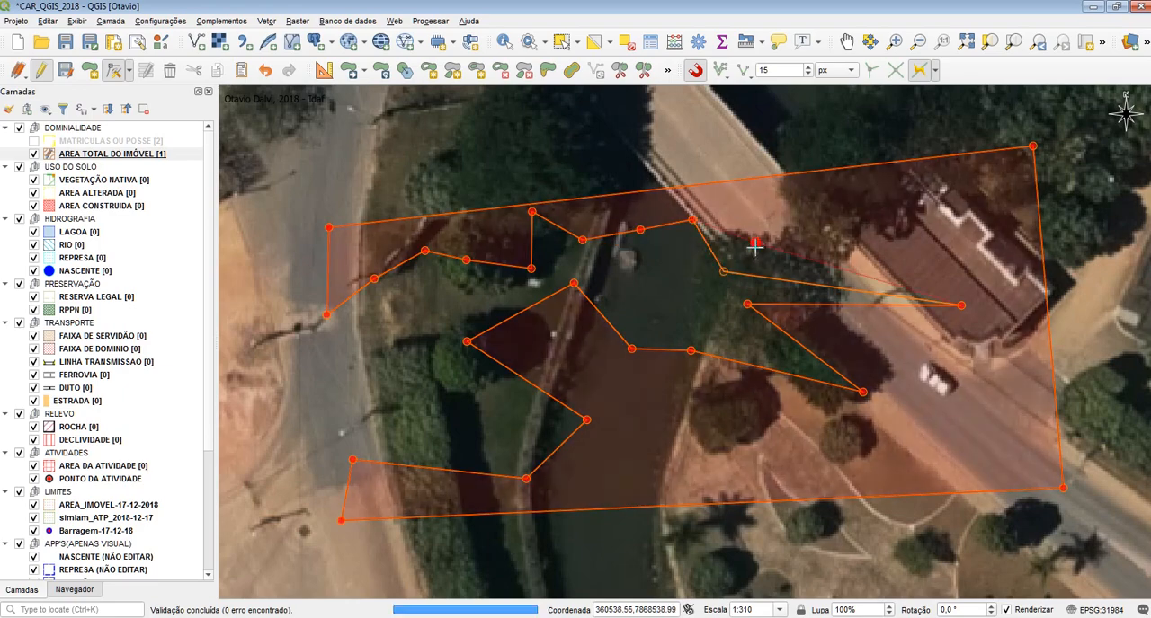
left_click(755, 243)
left_click(691, 350)
left_click(696, 385)
left_click(747, 305)
left_click(812, 328)
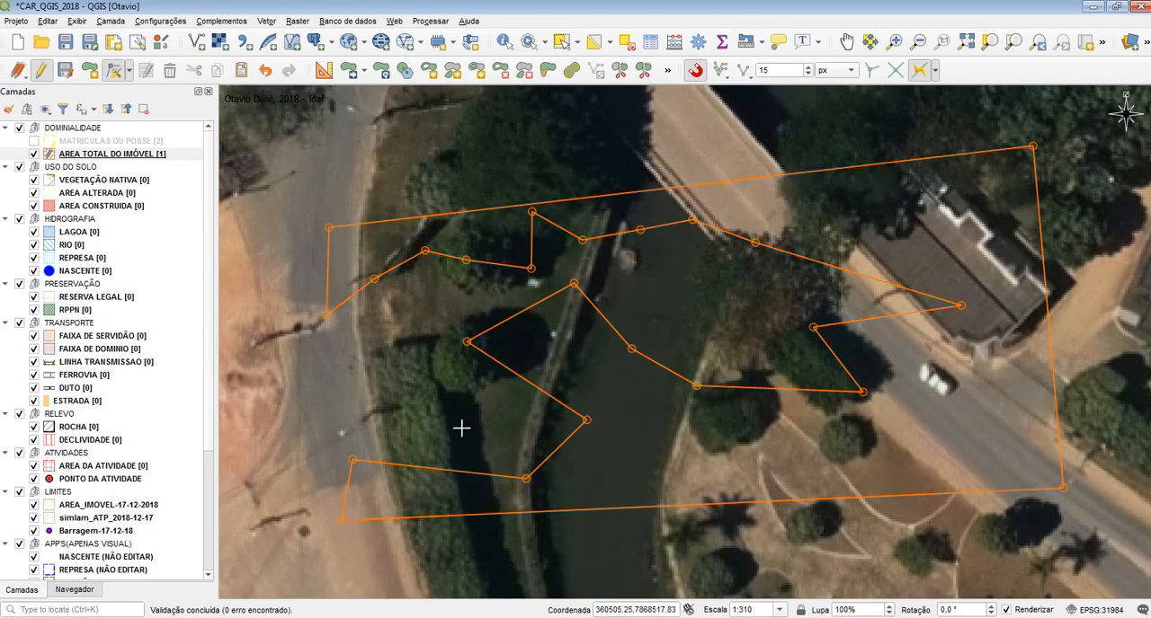
Undo the vertex moves and the traced polygon, show MATRICULAS OU POSSE again, and clear the leftover quadrilateral
key("ctrl+z")
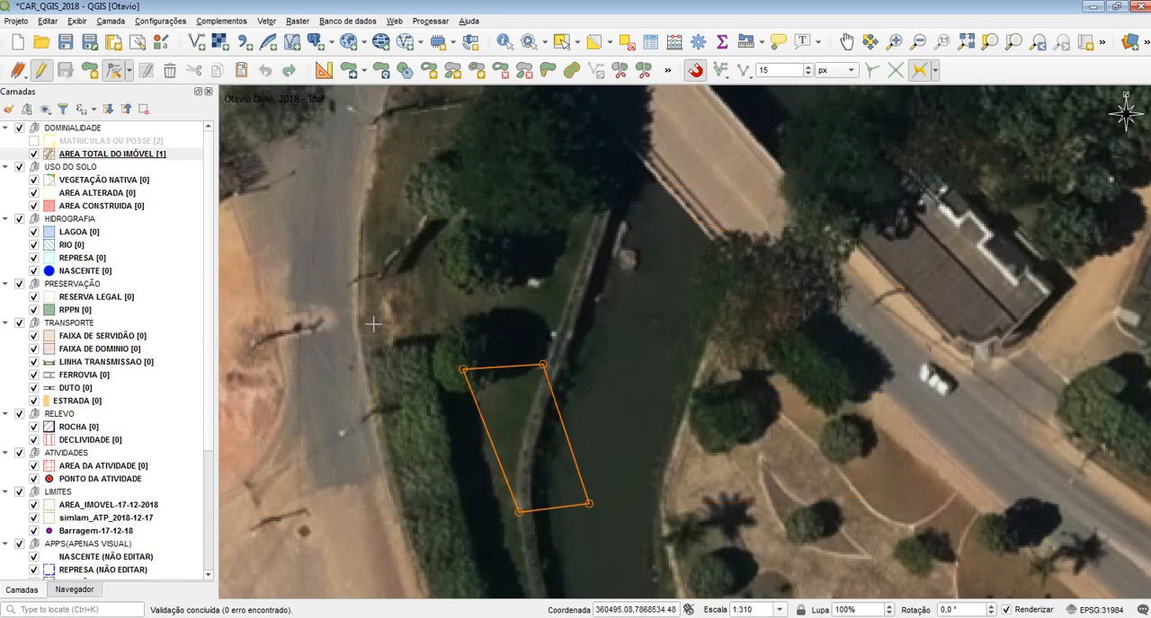
left_click(34, 141)
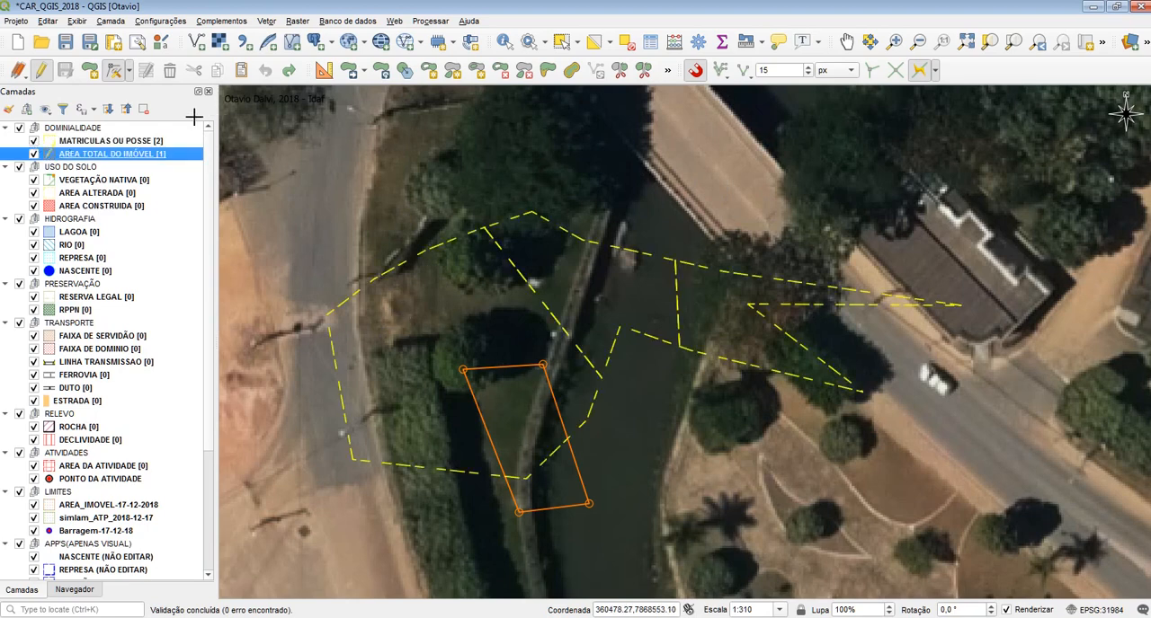
key("ctrl+shift+z")
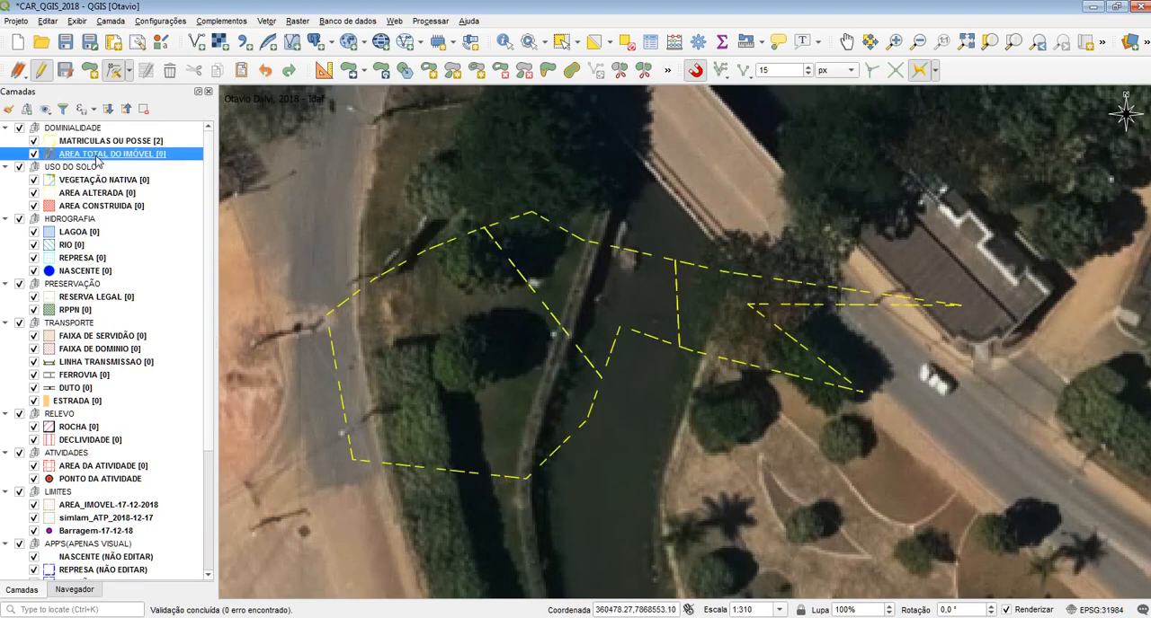
left_click(91, 72)
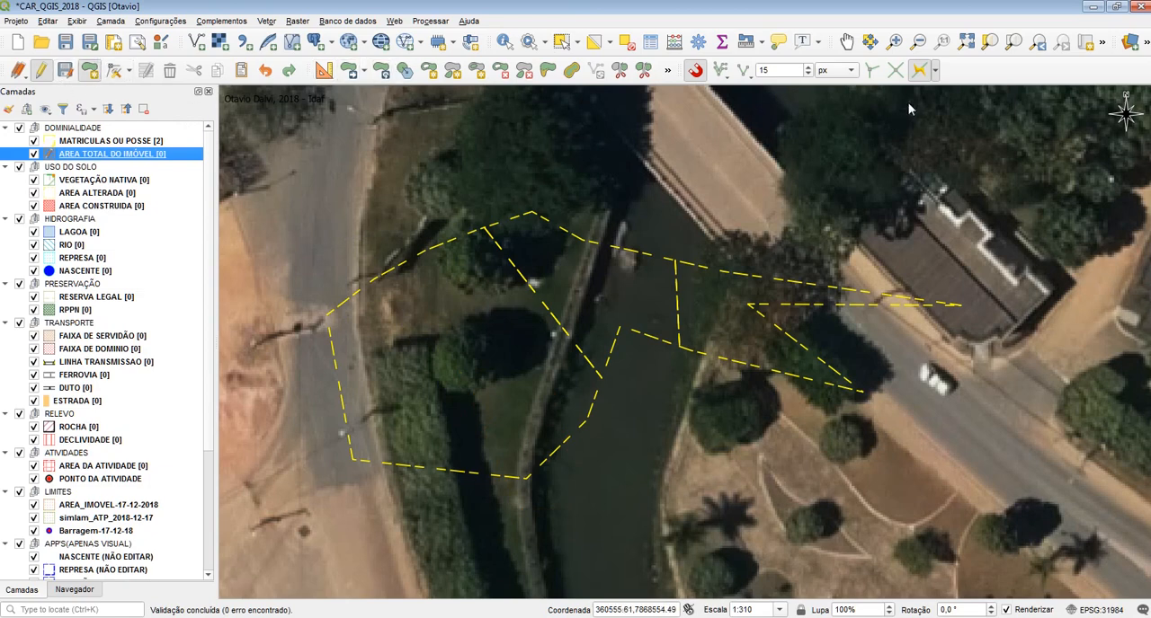
left_click(289, 232)
left_click(327, 315)
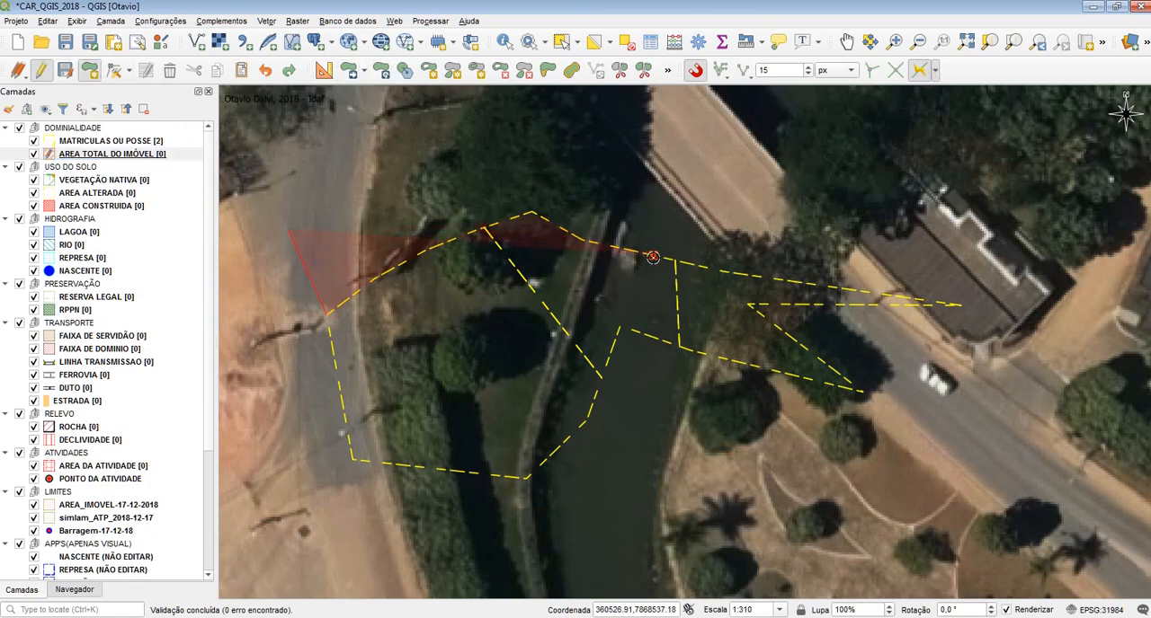
left_click(674, 260)
left_click(680, 345)
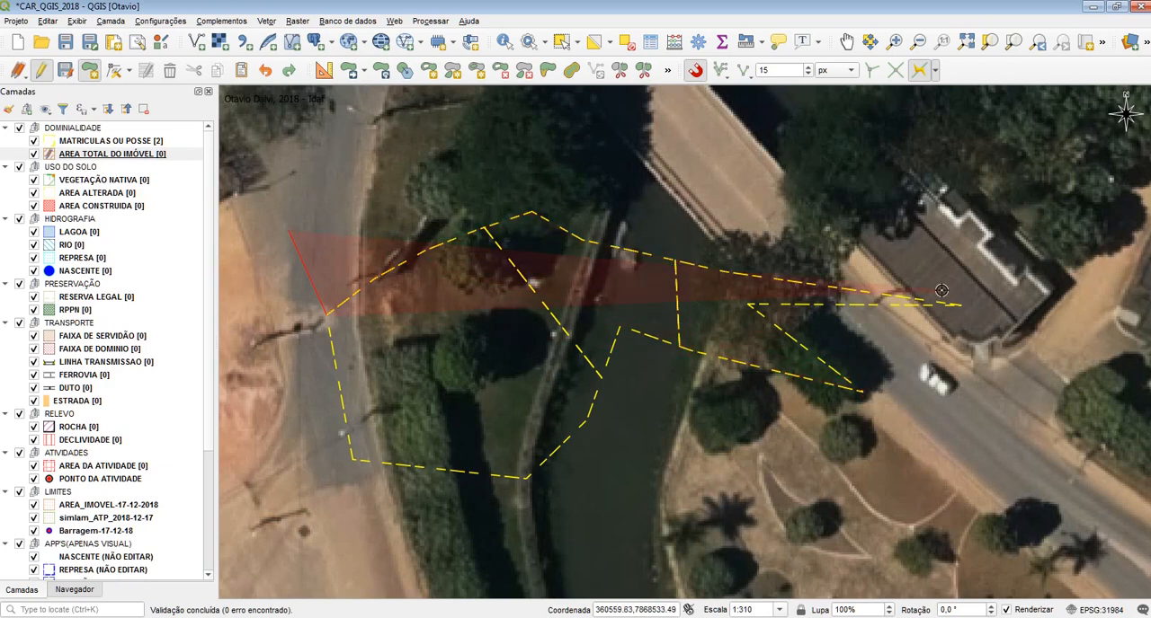
left_click(967, 308)
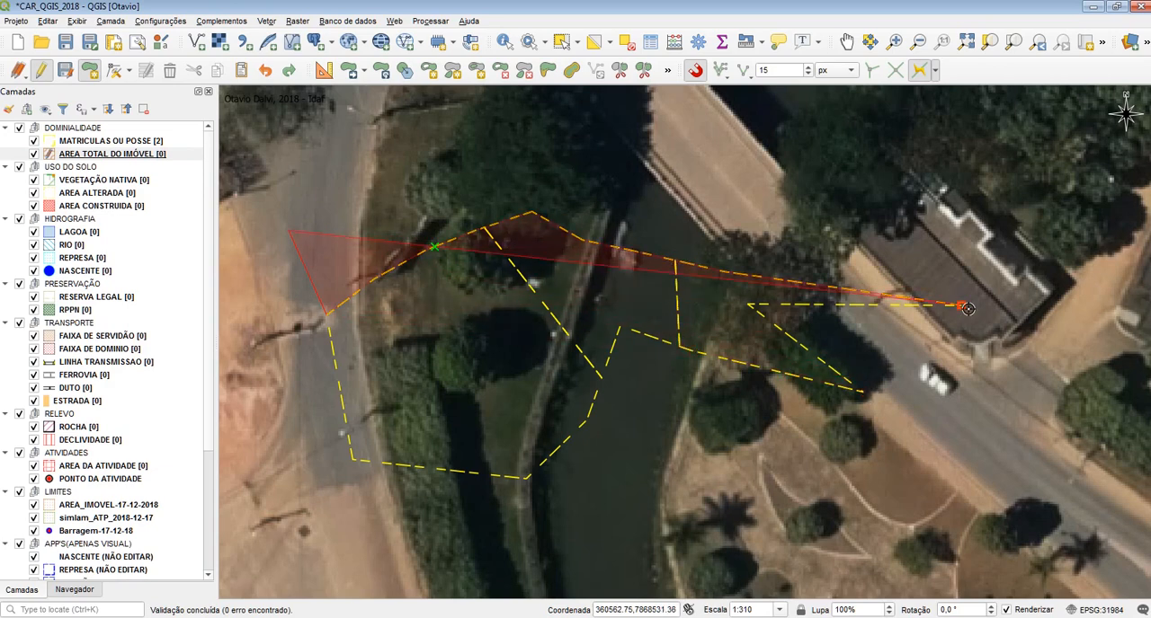
right_click(824, 391)
left_click(993, 376)
Try tracing an AREA TOTAL DO IMÓVEL polygon along the northern edge, eastern spikes and southern edge, closing it west across the road
left_click(280, 225)
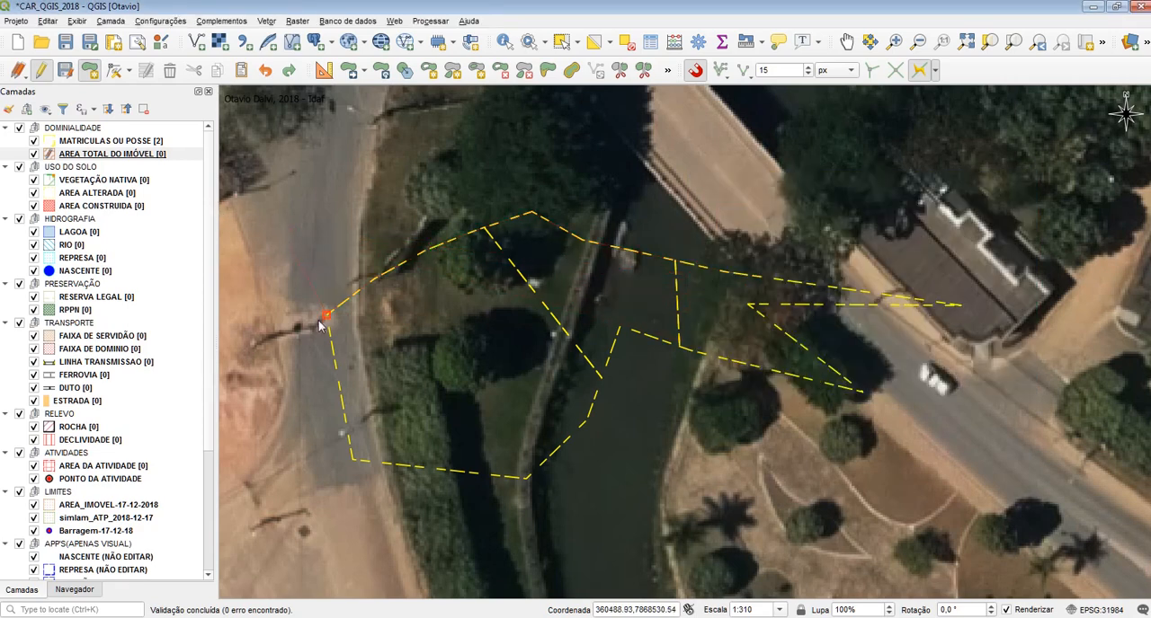
left_click(324, 315)
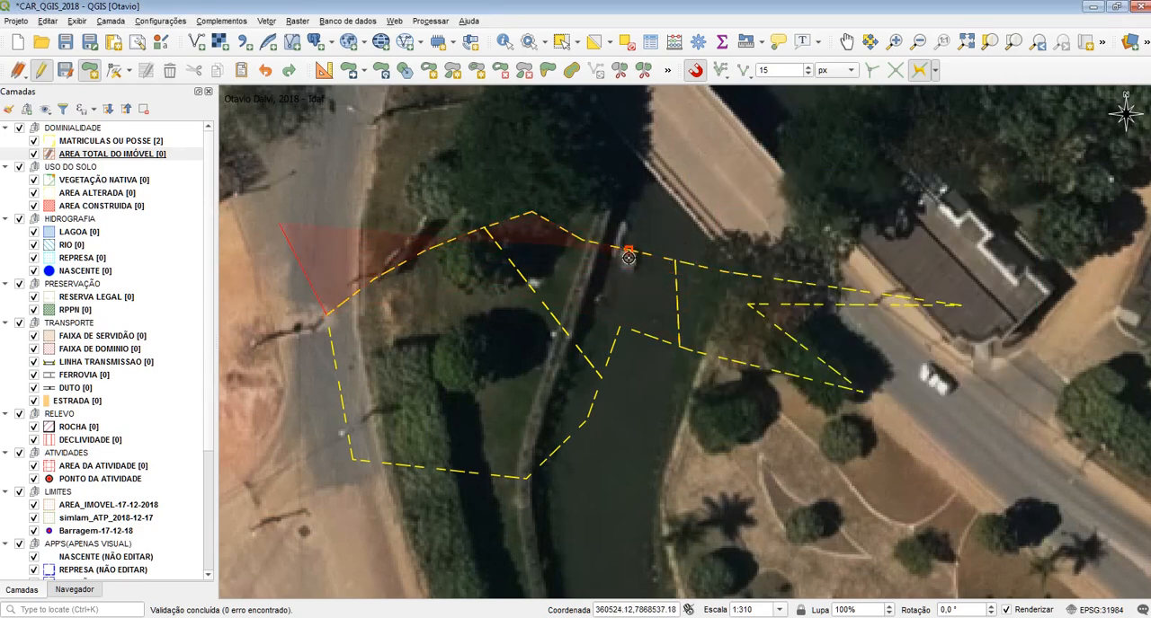
left_click(960, 305)
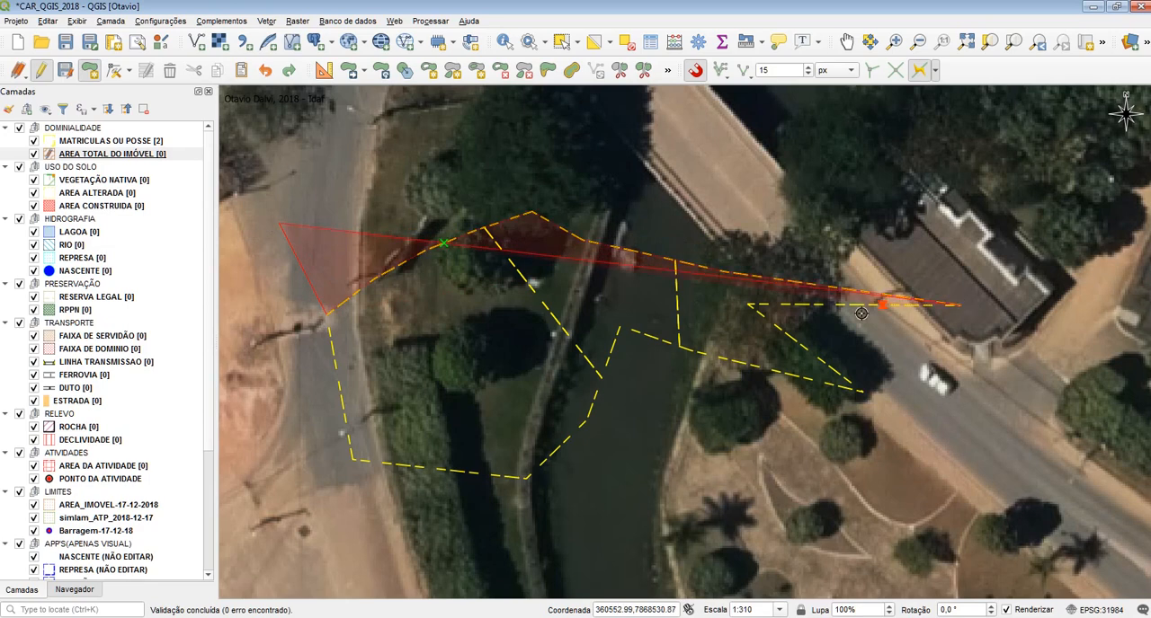
left_click(748, 306)
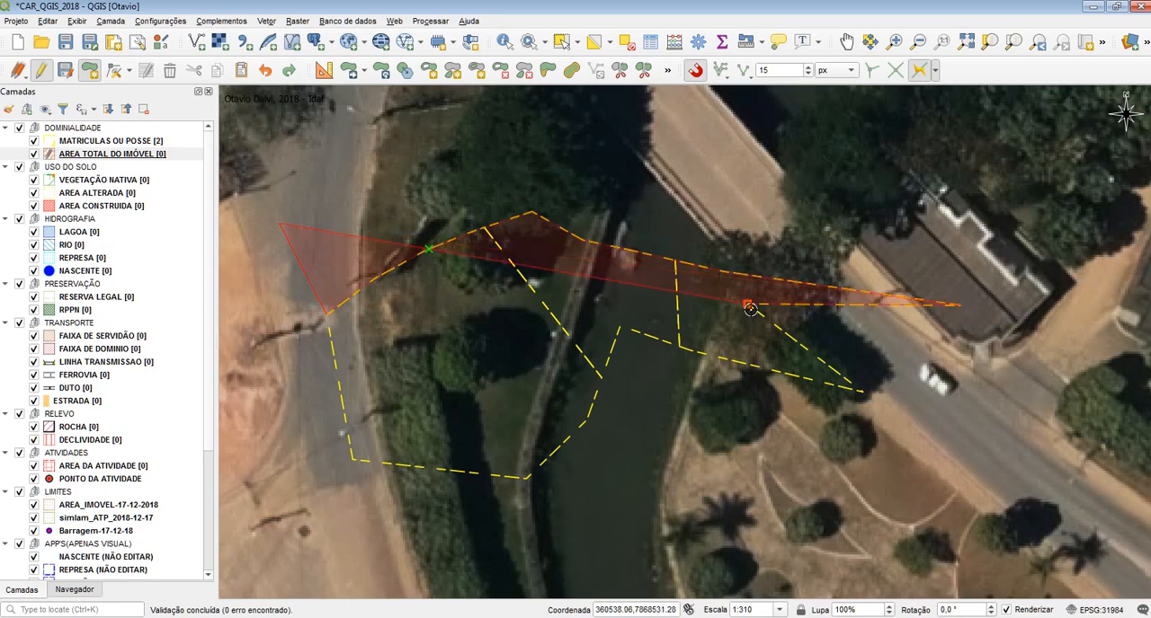
left_click(863, 391)
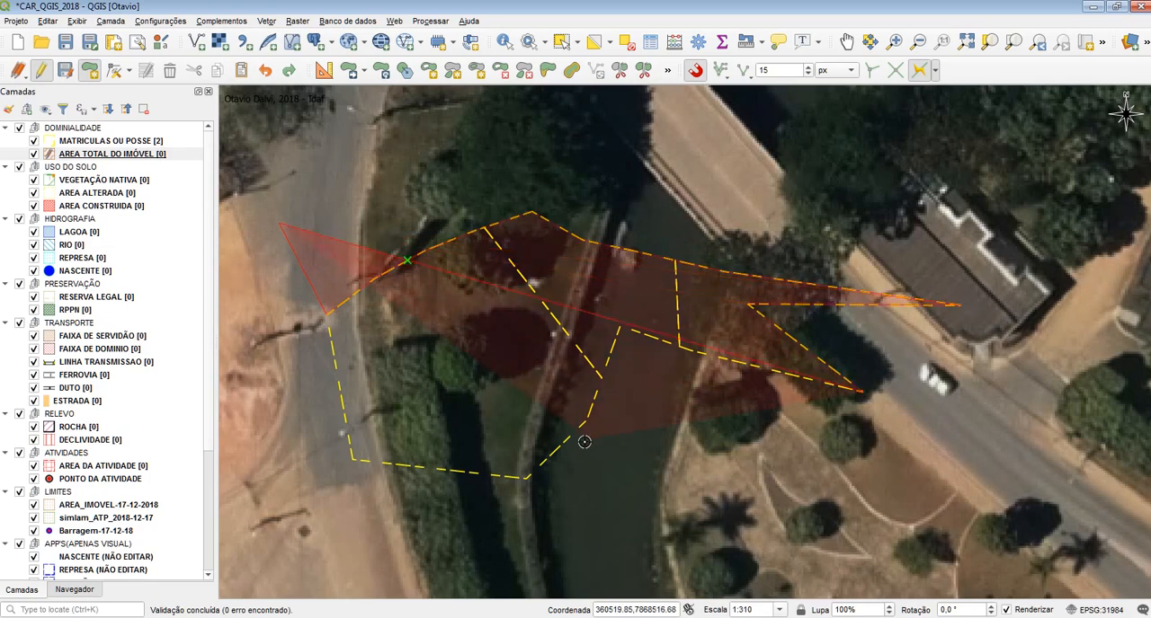
left_click(525, 477)
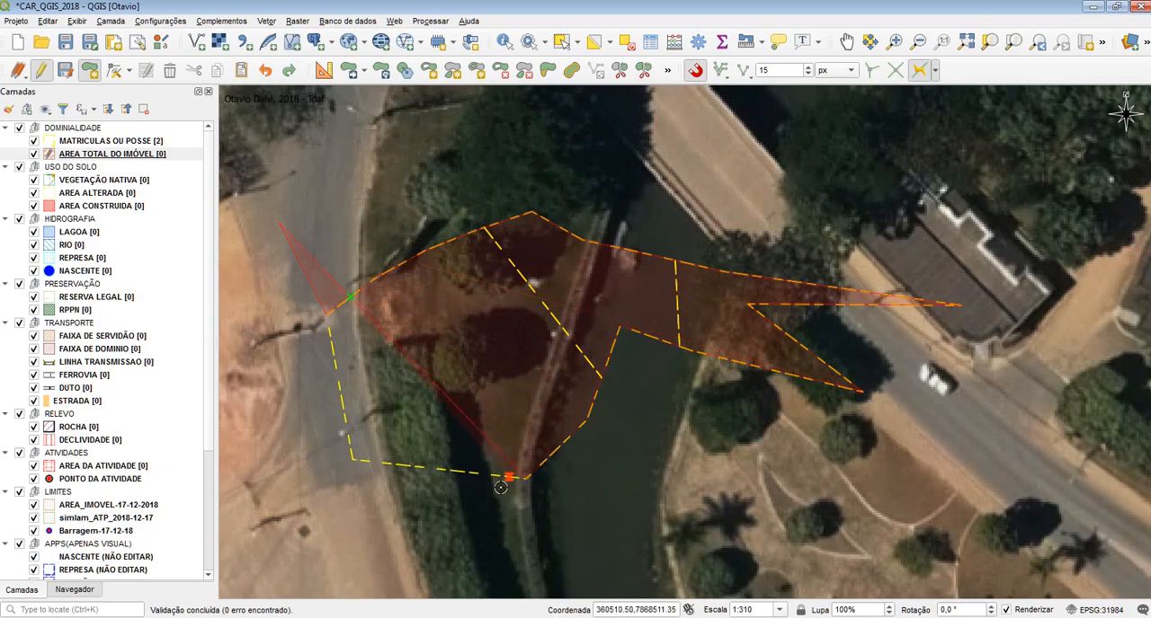
left_click(355, 458)
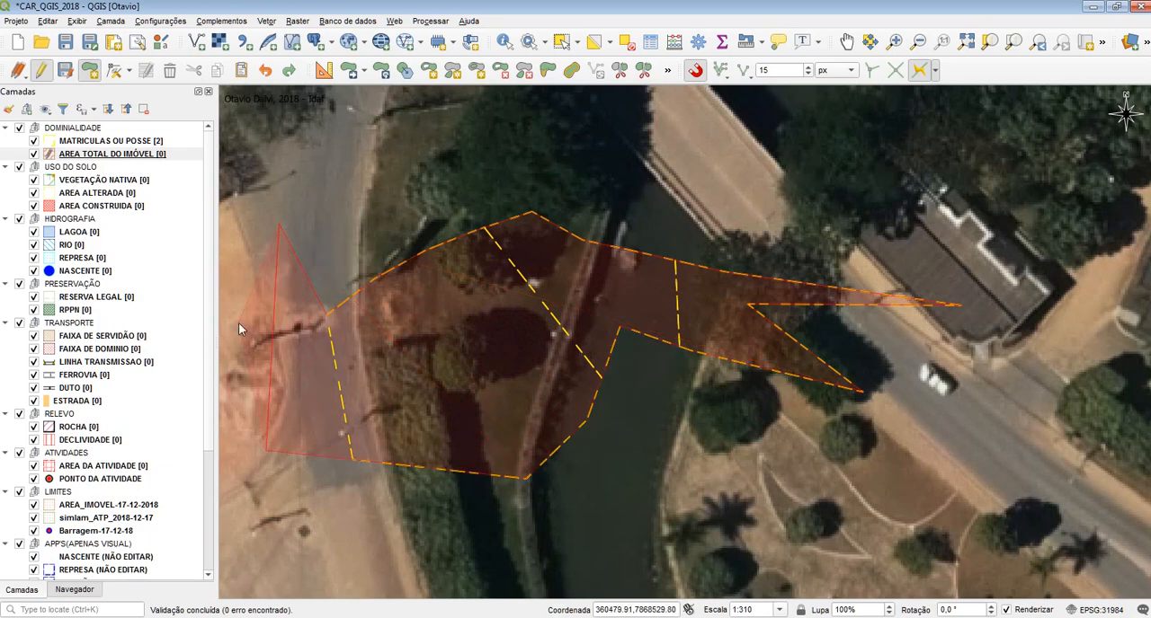
right_click(241, 326)
left_click(931, 372)
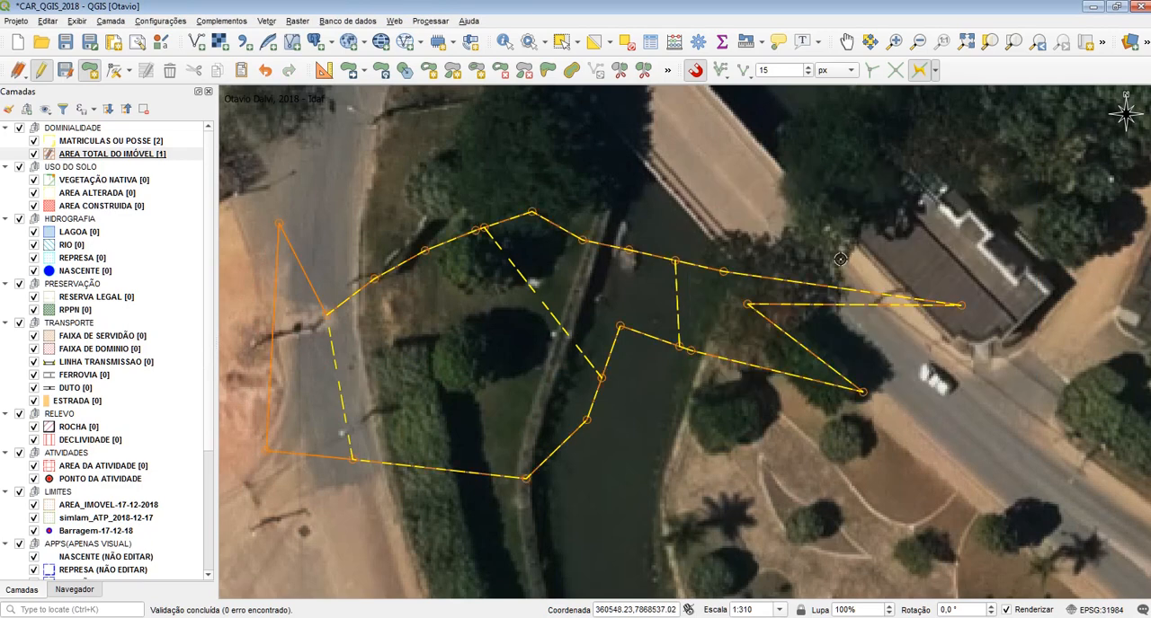
Set the tracing offset to 2
left_click(936, 72)
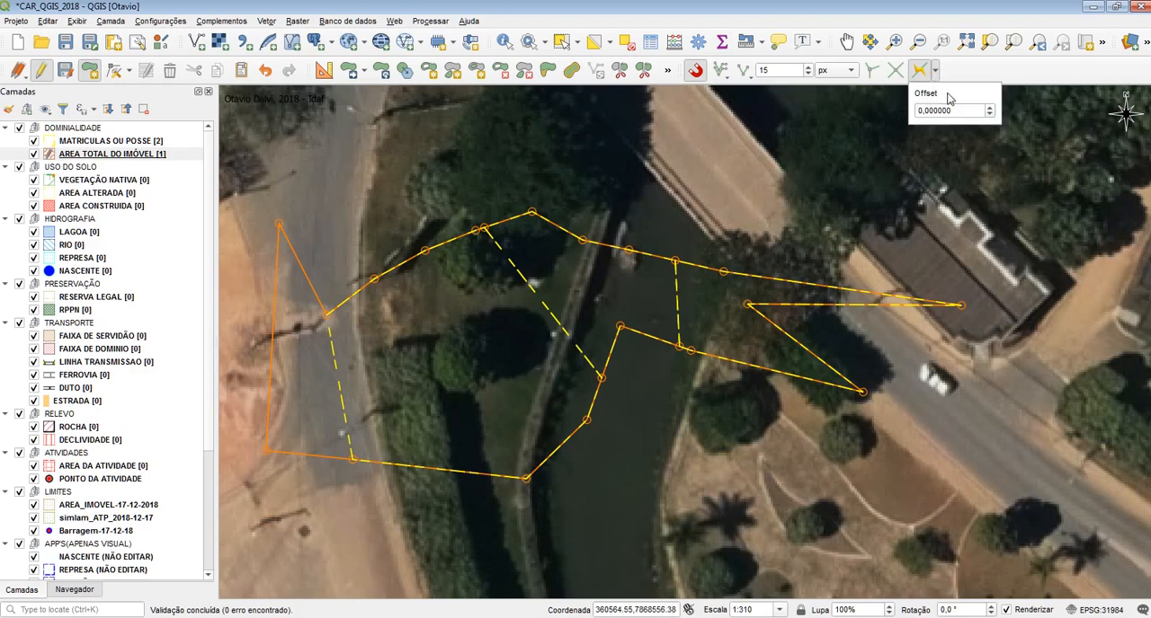
left_click(991, 106)
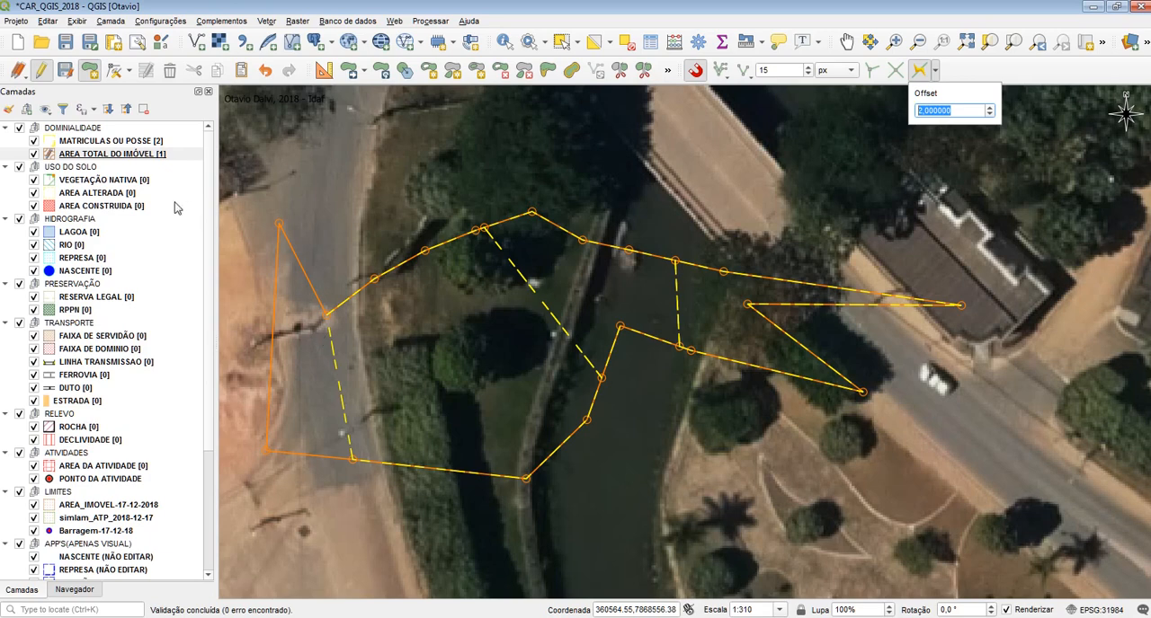
left_click(682, 451)
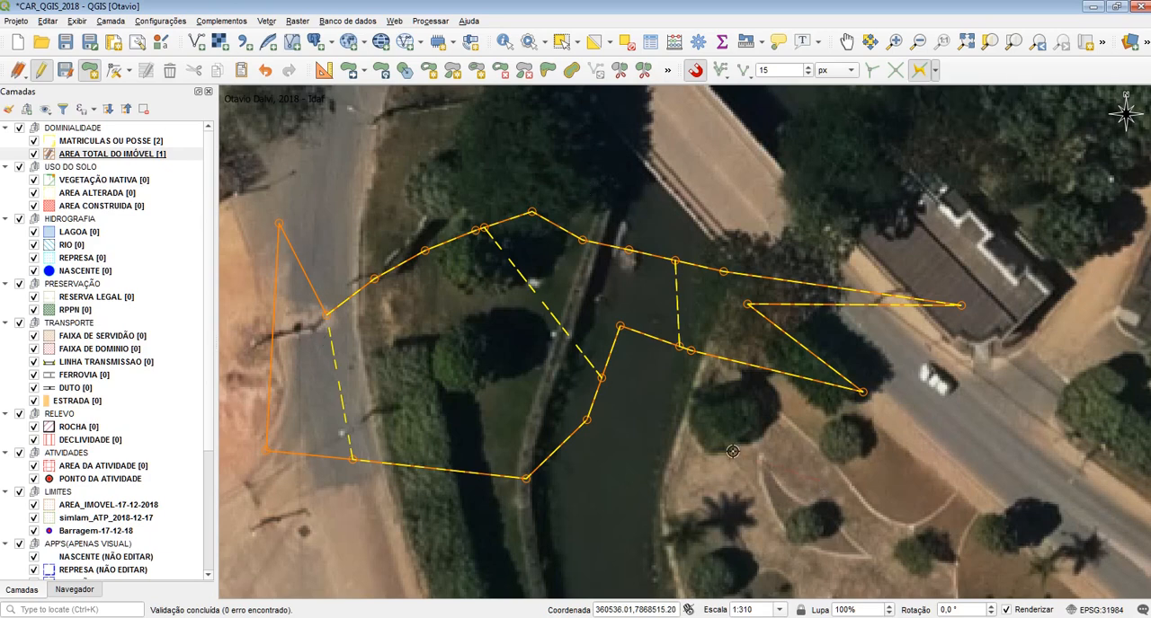
Undo the traced AREA TOTAL DO IMÓVEL polygon and hide the DOMINIALIDADE layer group
key("ctrl+z")
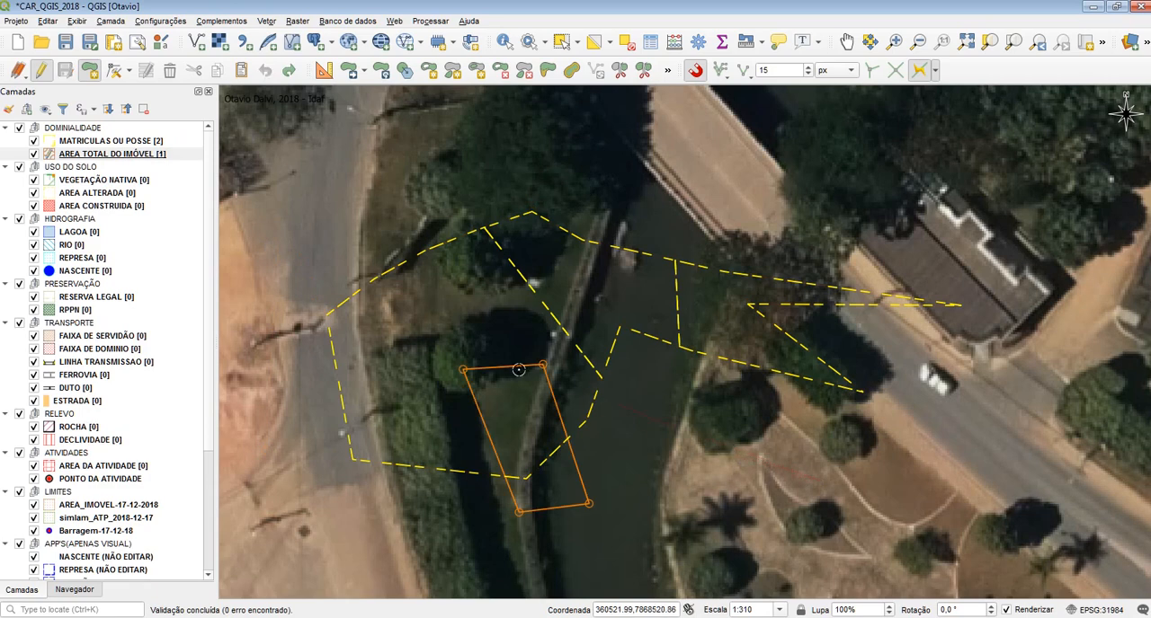
left_click(20, 127)
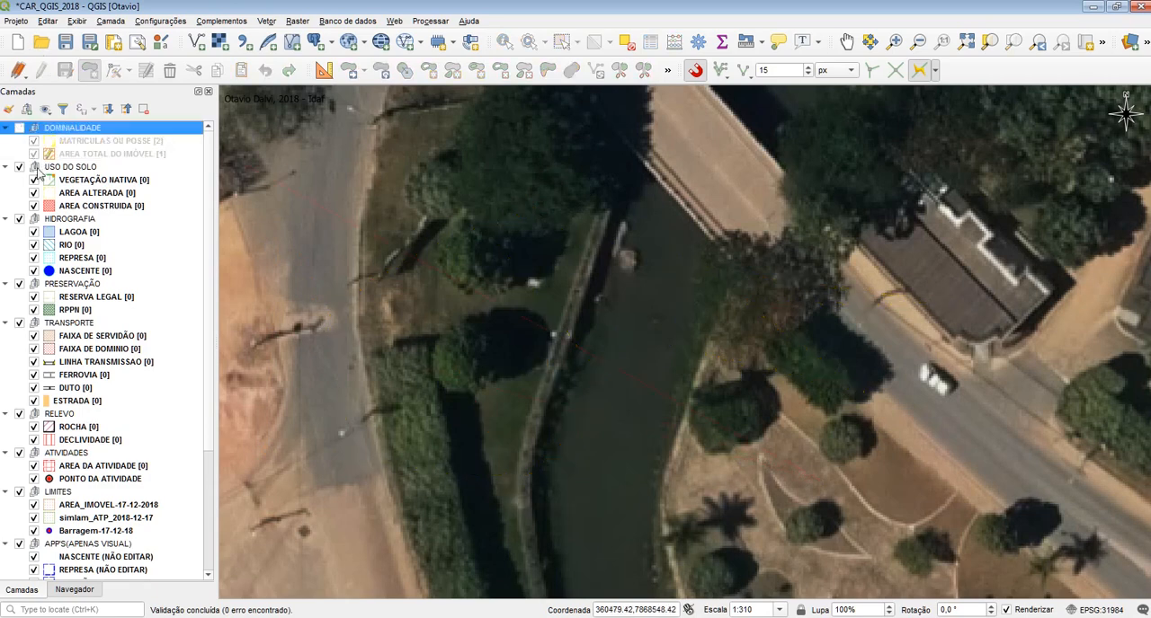
Enable editing on the RIO layer and start adding a polygon feature
left_click(65, 245)
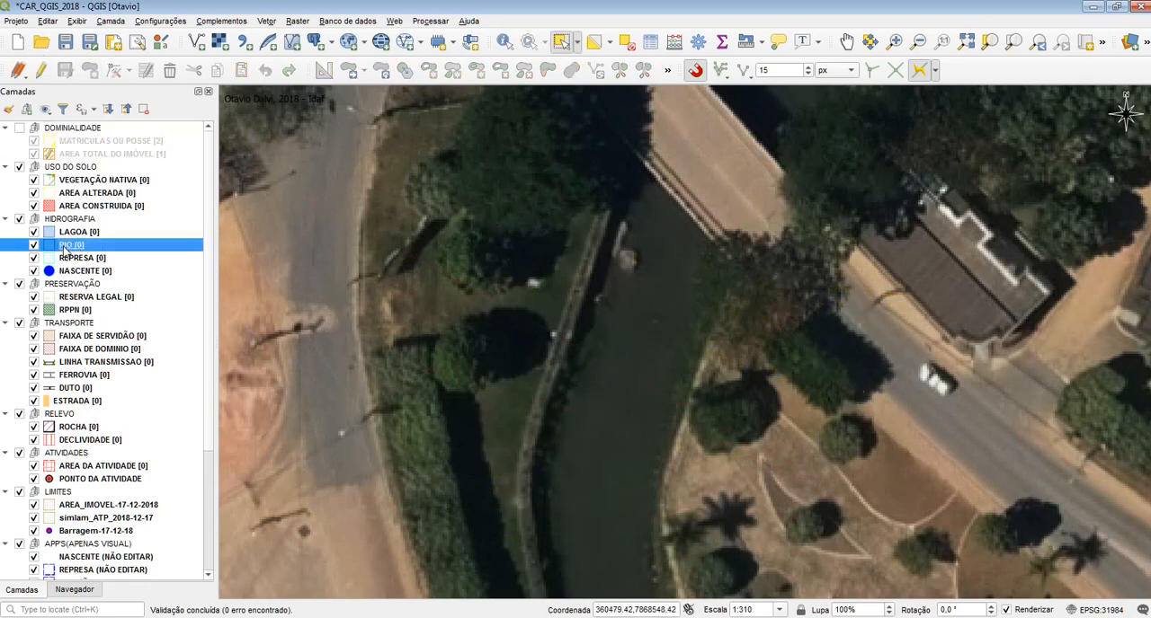
left_click(105, 297)
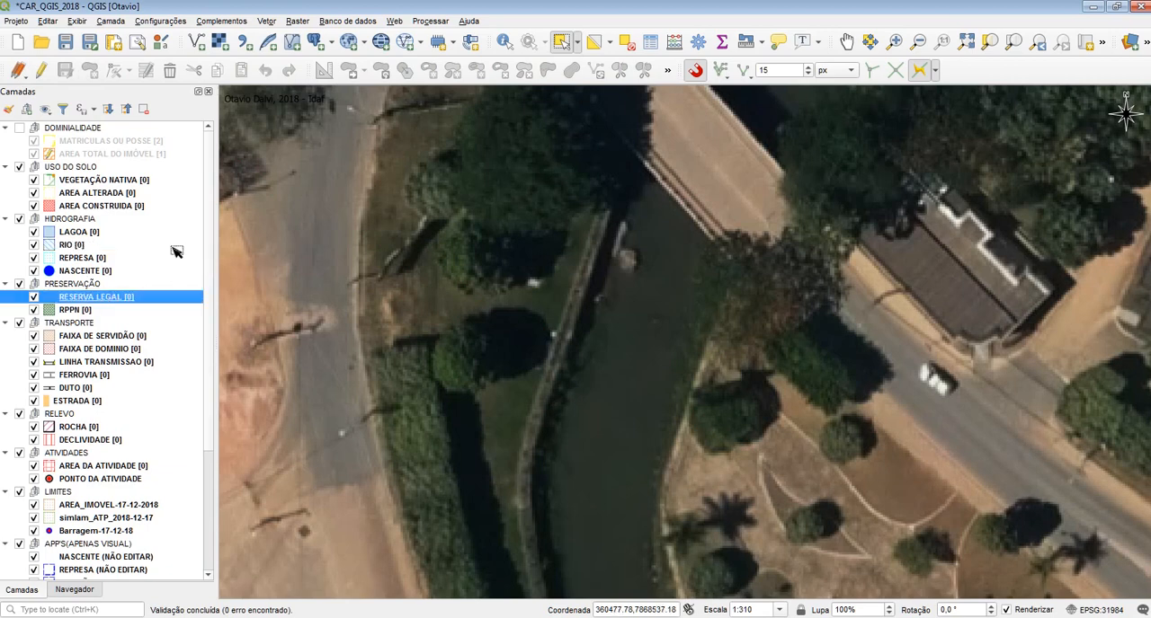
left_click(99, 246)
left_click(42, 70)
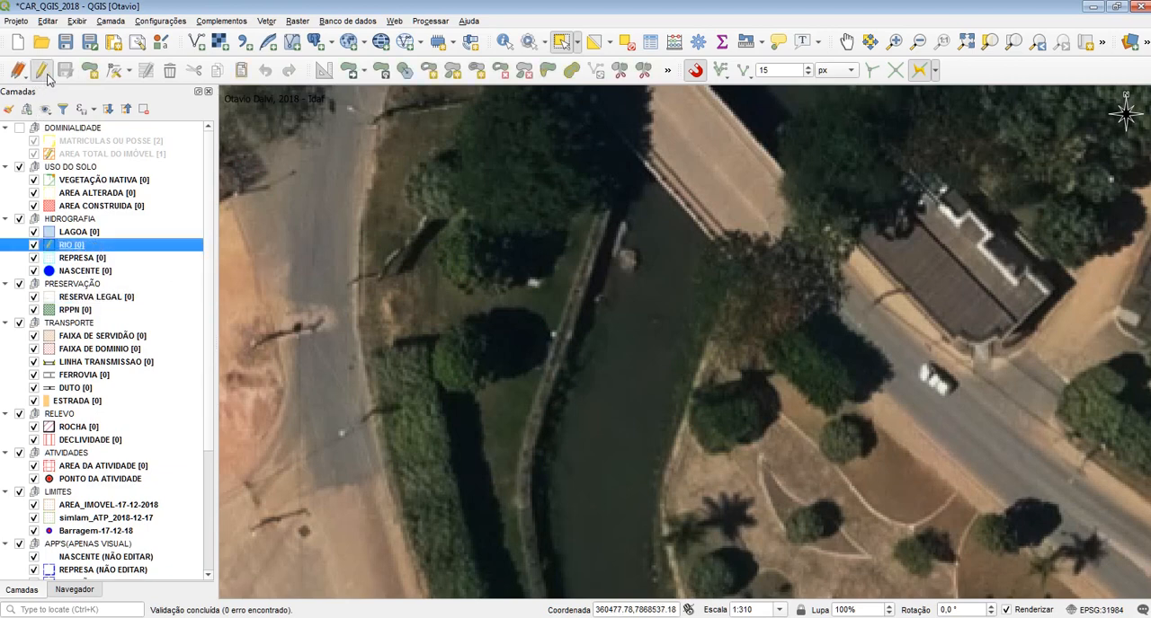
left_click(89, 70)
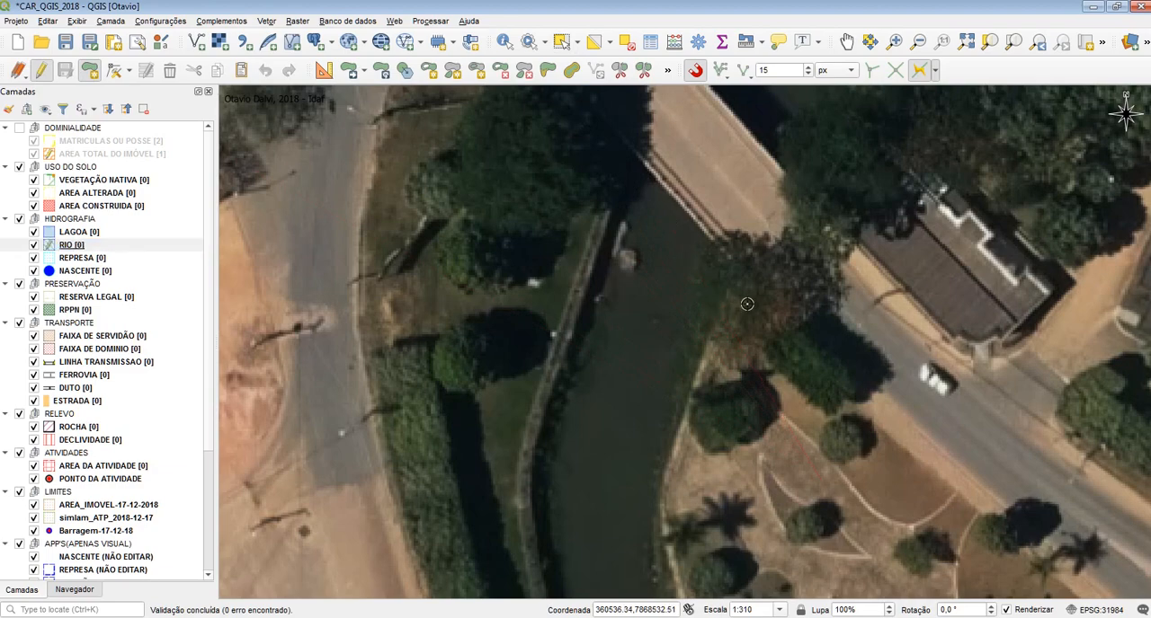
Try digitizing a RIO polygon along both river banks south of the bridge, save it without attributes, and undo it
left_click_drag(769, 312, 727, 278)
left_click(589, 120)
left_click(674, 195)
left_click(691, 234)
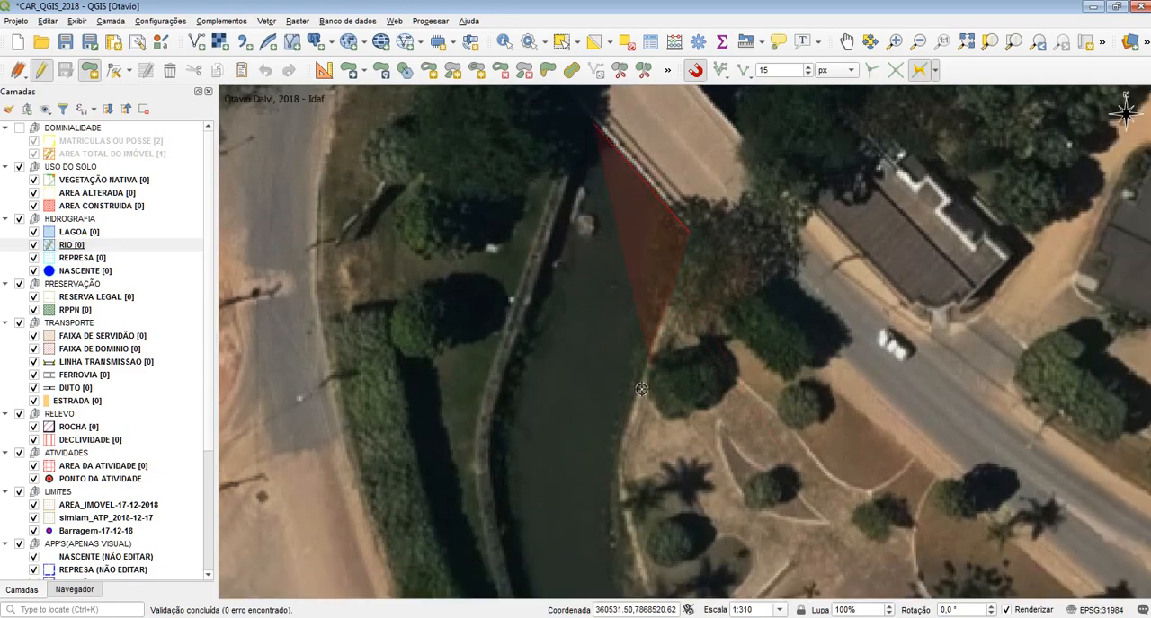
left_click(642, 388)
left_click(615, 458)
left_click_drag(615, 500, 584, 298)
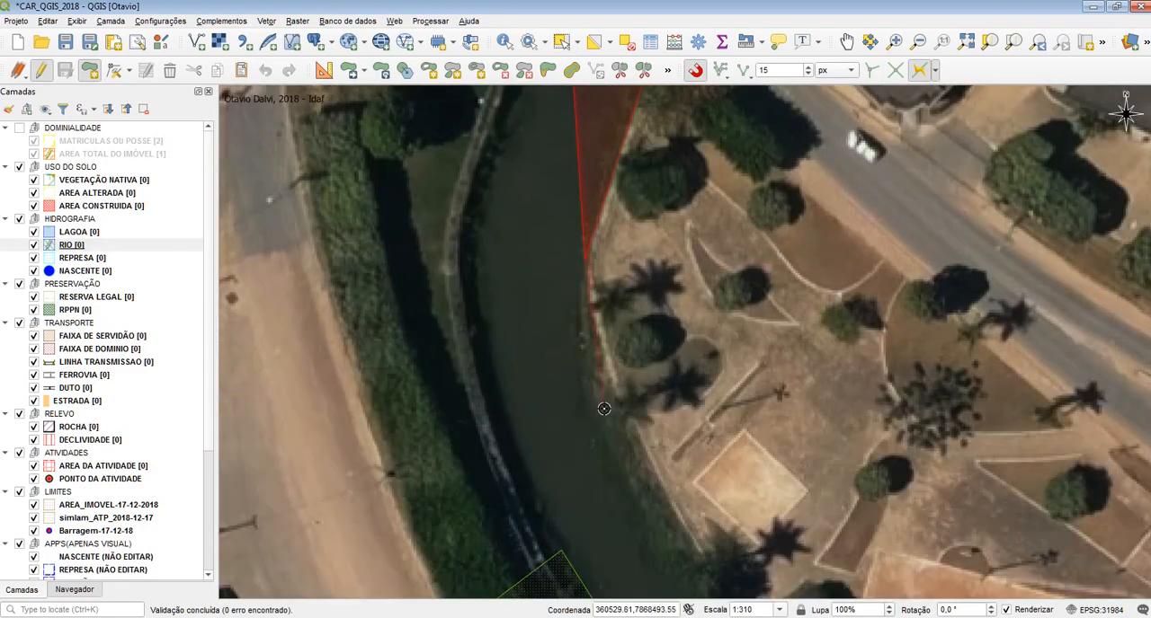
left_click(587, 400)
left_click(652, 524)
left_click(537, 542)
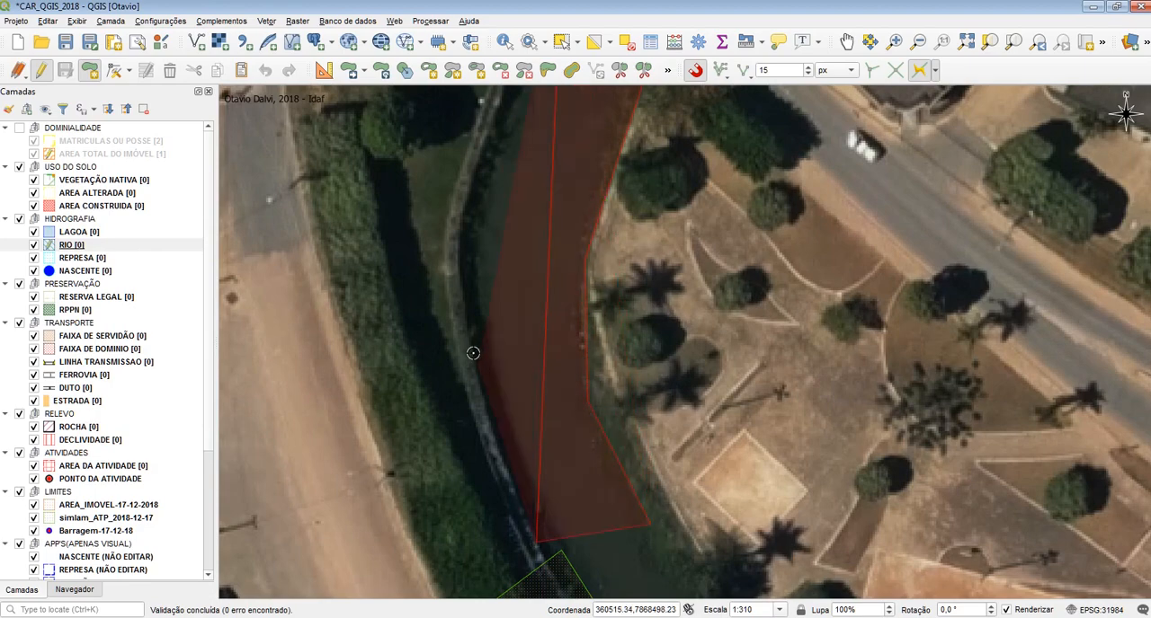
left_click(461, 277)
left_click_drag(491, 240, 490, 441)
left_click(496, 306)
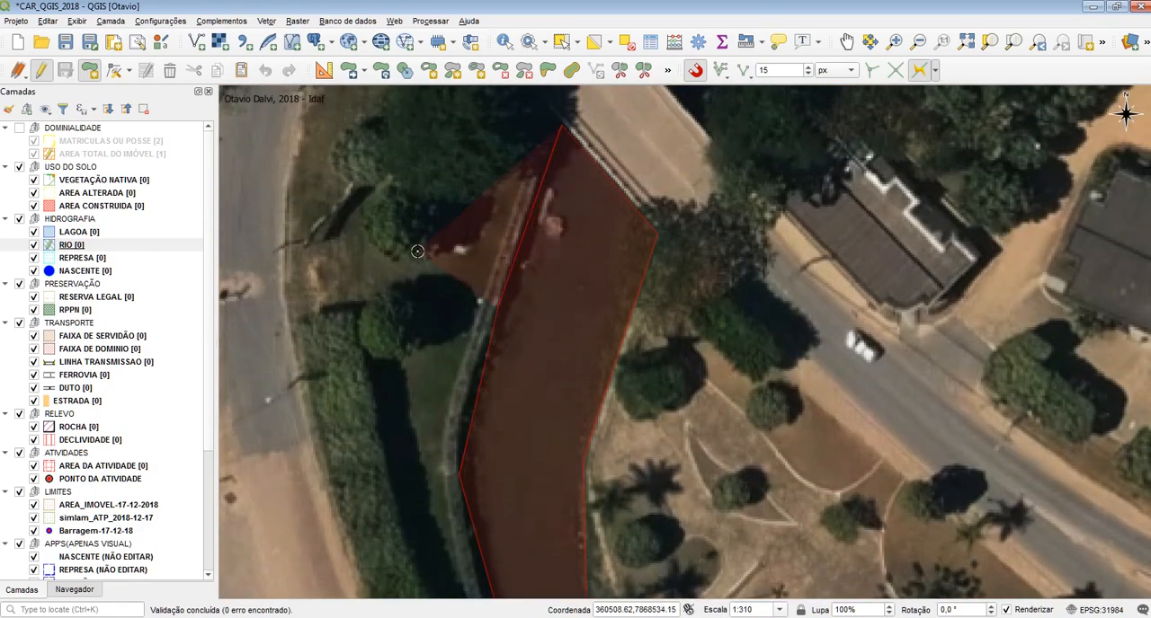
right_click(435, 254)
left_click(933, 373)
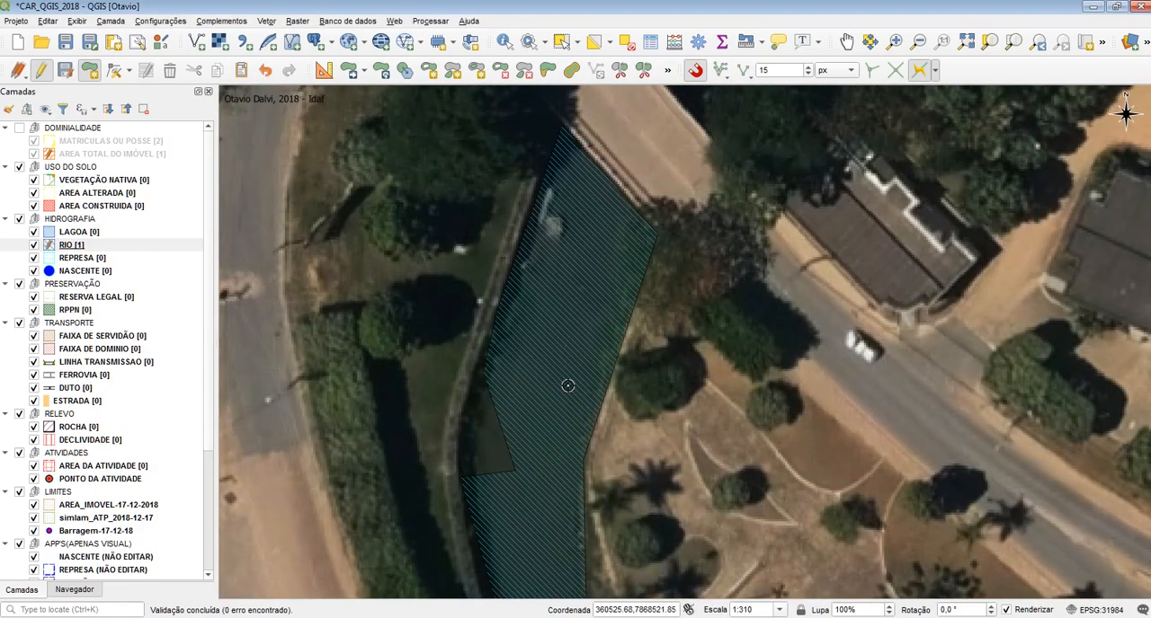
key("ctrl+z")
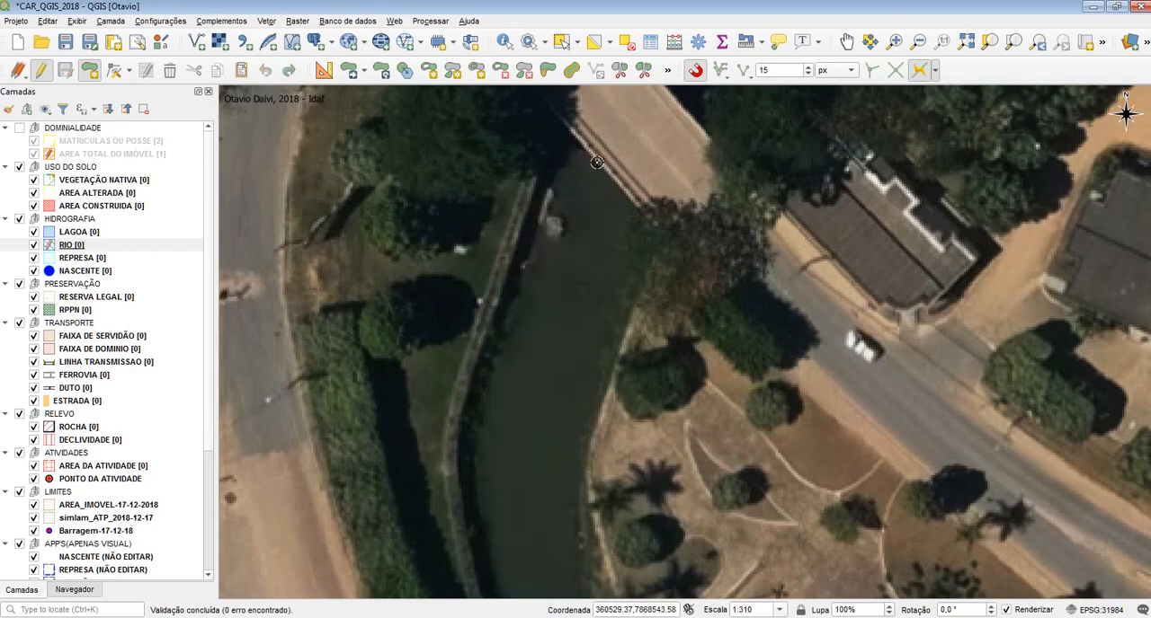
Digitize a RIO polygon along both river banks, from the bridge south to the green-outlined area, leaving its attributes empty
left_click(555, 112)
left_click(662, 244)
left_click_drag(590, 446, 589, 312)
left_click(589, 311)
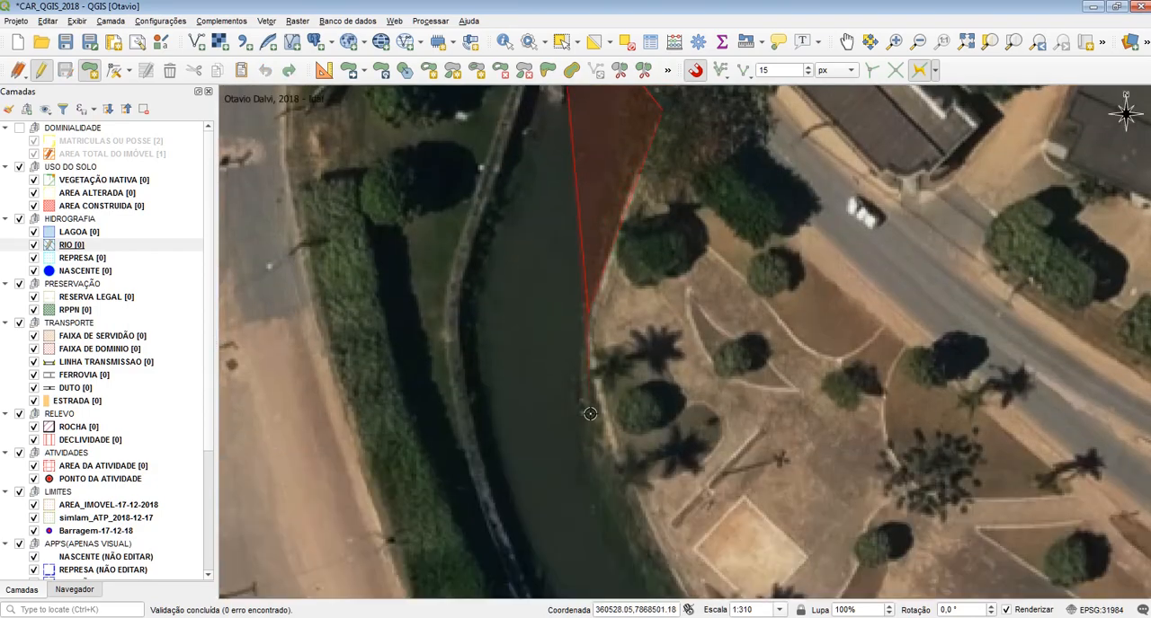
left_click(589, 442)
left_click_drag(632, 596, 617, 374)
left_click(647, 404)
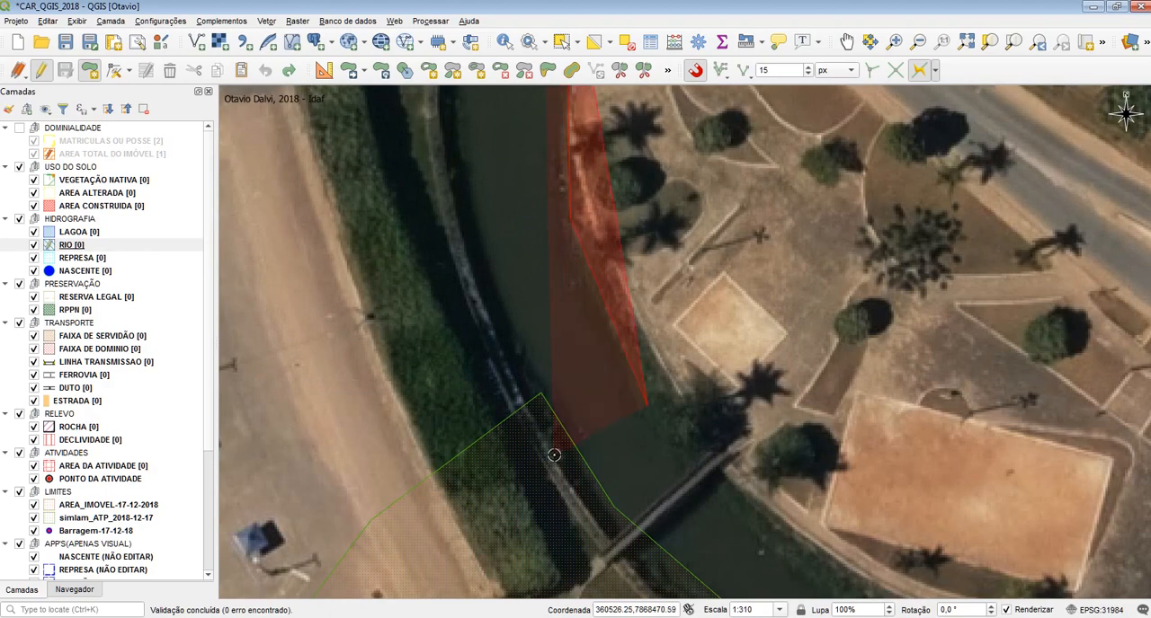
left_click(553, 455)
left_click(486, 303)
left_click(443, 140)
left_click_drag(474, 207, 495, 426)
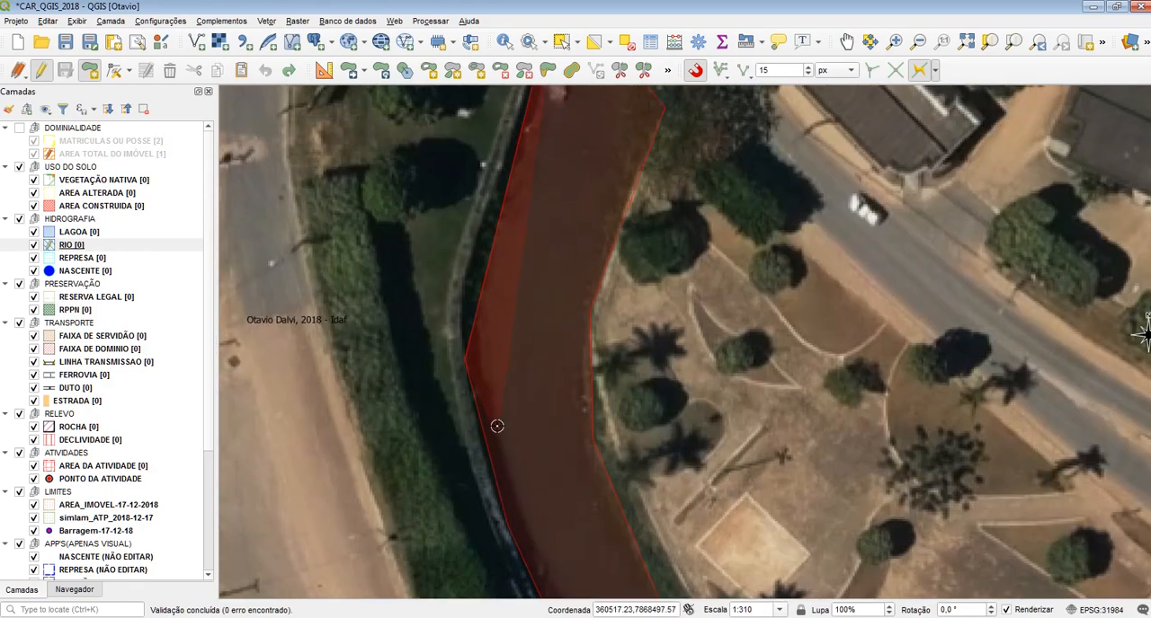
left_click(474, 231)
right_click(524, 222)
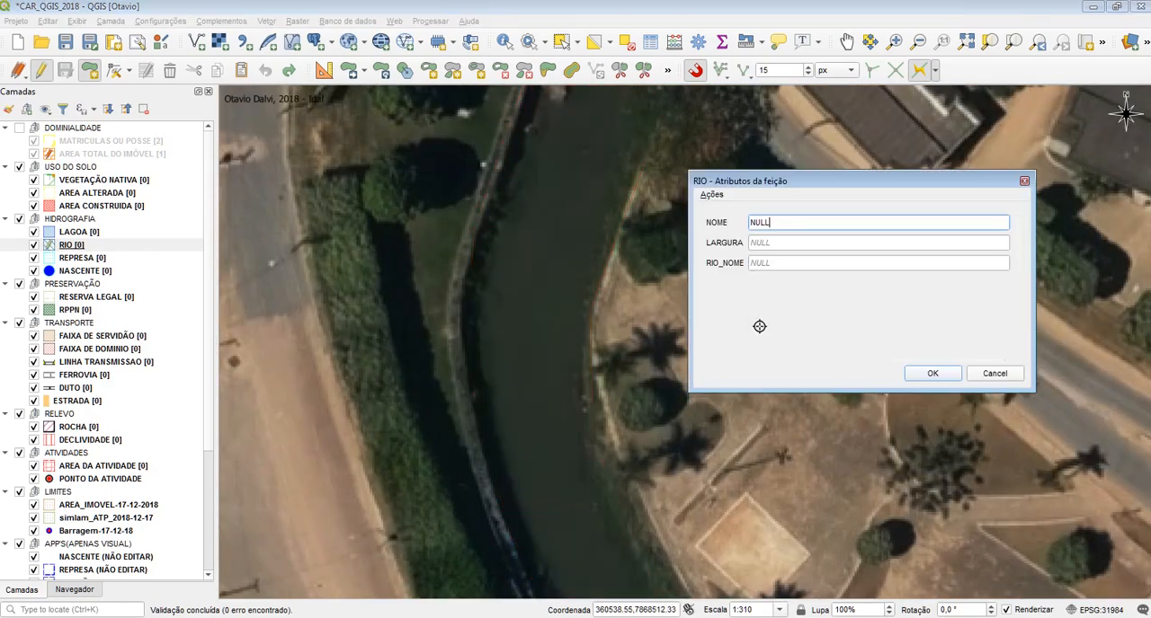
left_click(929, 373)
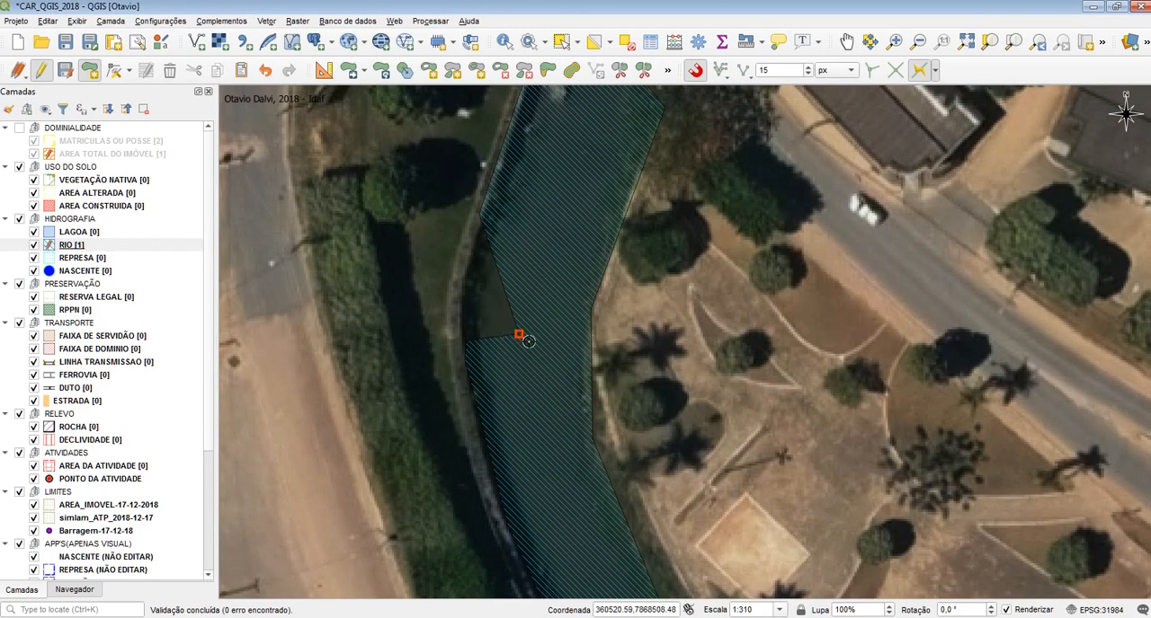
Delete the two stray vertices that notch the RIO polygon's western bank
left_click(114, 70)
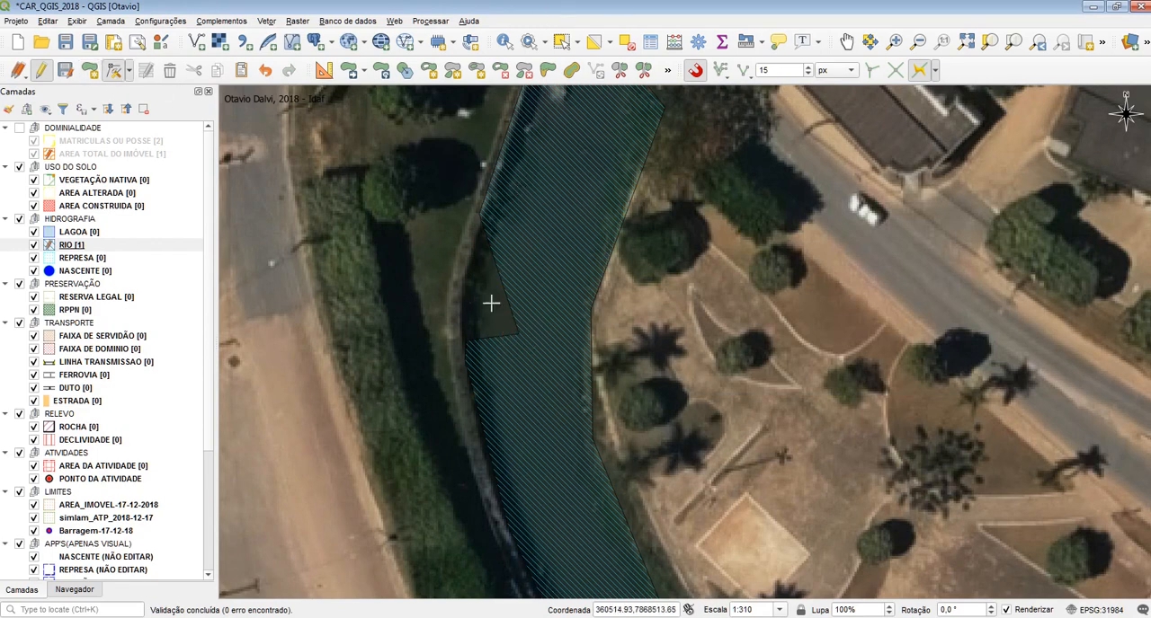
left_click(521, 333)
key("Delete")
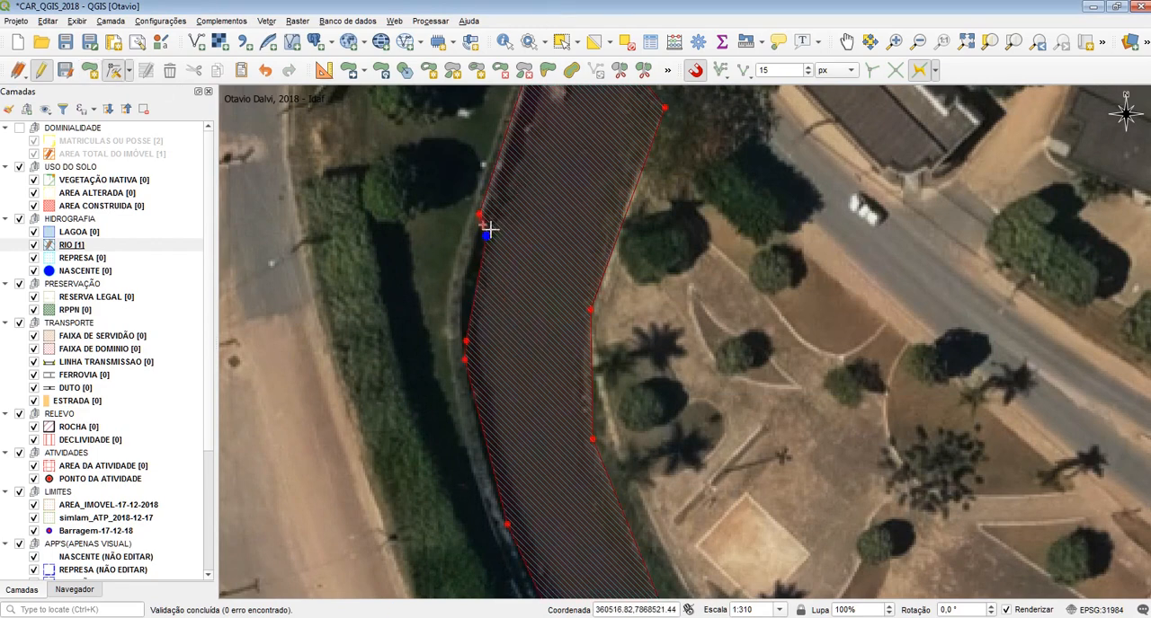
left_click(486, 236)
key("Delete")
Check the DOMINIALIDADE group against the river polygon, hide it again, and turn off the MATRICULAS OU POSSE layer
scroll(385, 297, "down", 1)
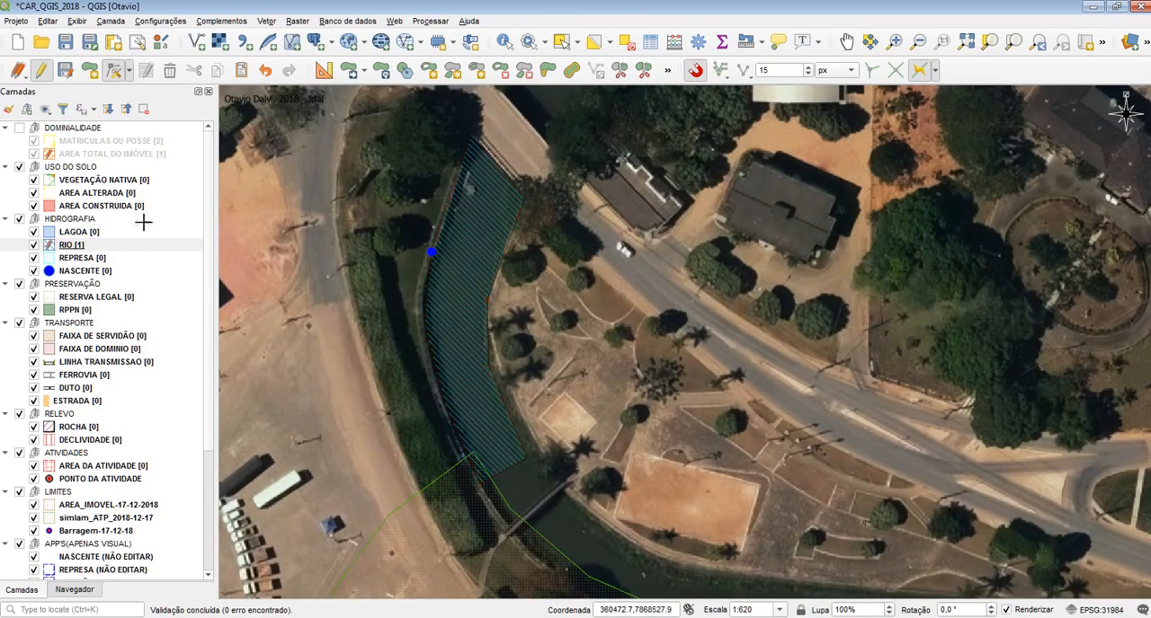
left_click(19, 127)
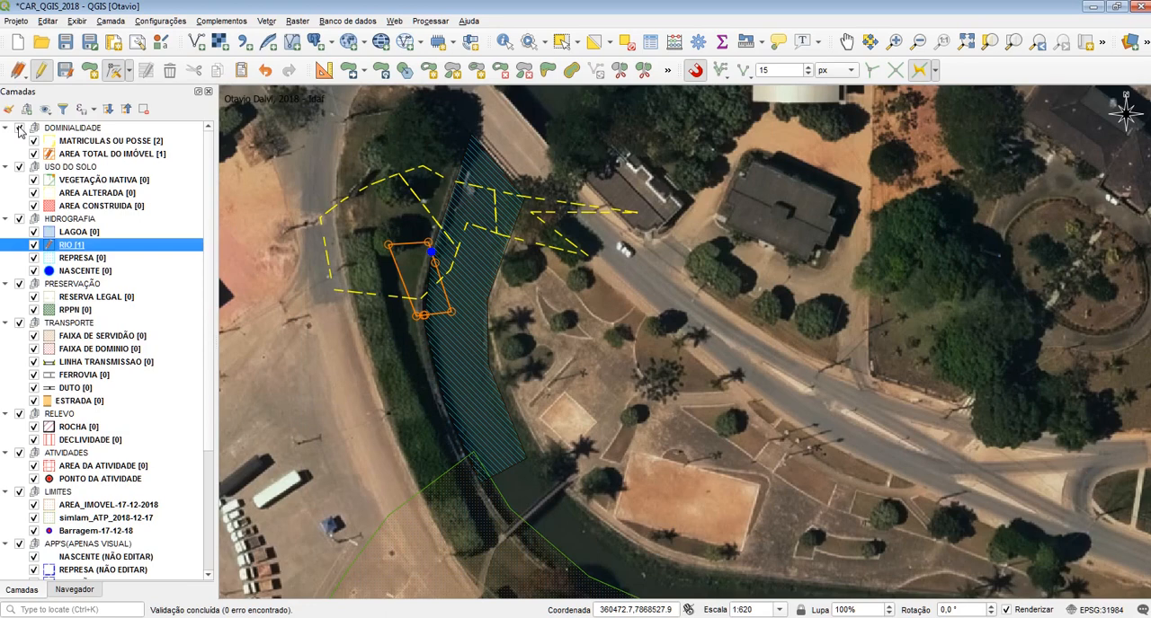
left_click(19, 128)
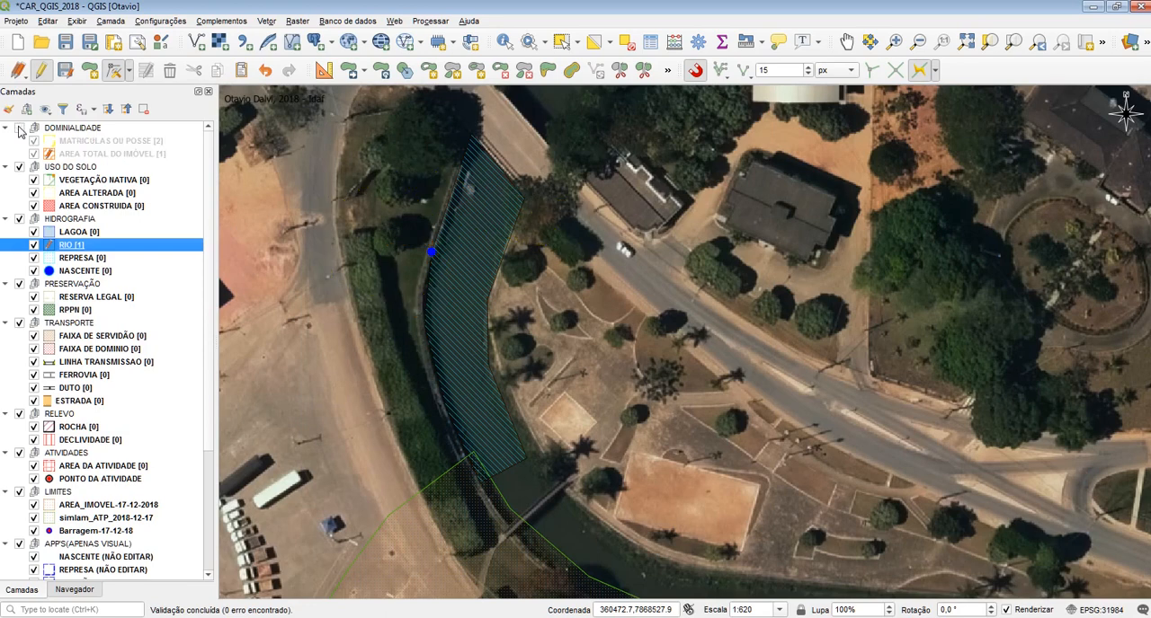
left_click(27, 142)
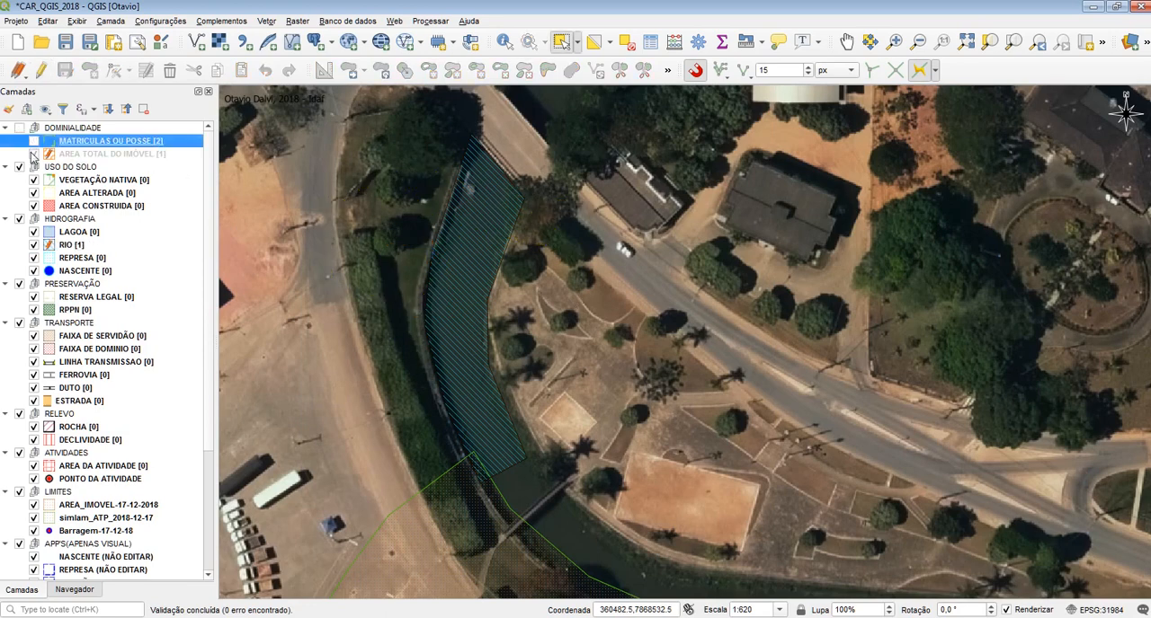
Set the snapping scope to All Layers and review the tracing offset
scroll(371, 264, "up", 1)
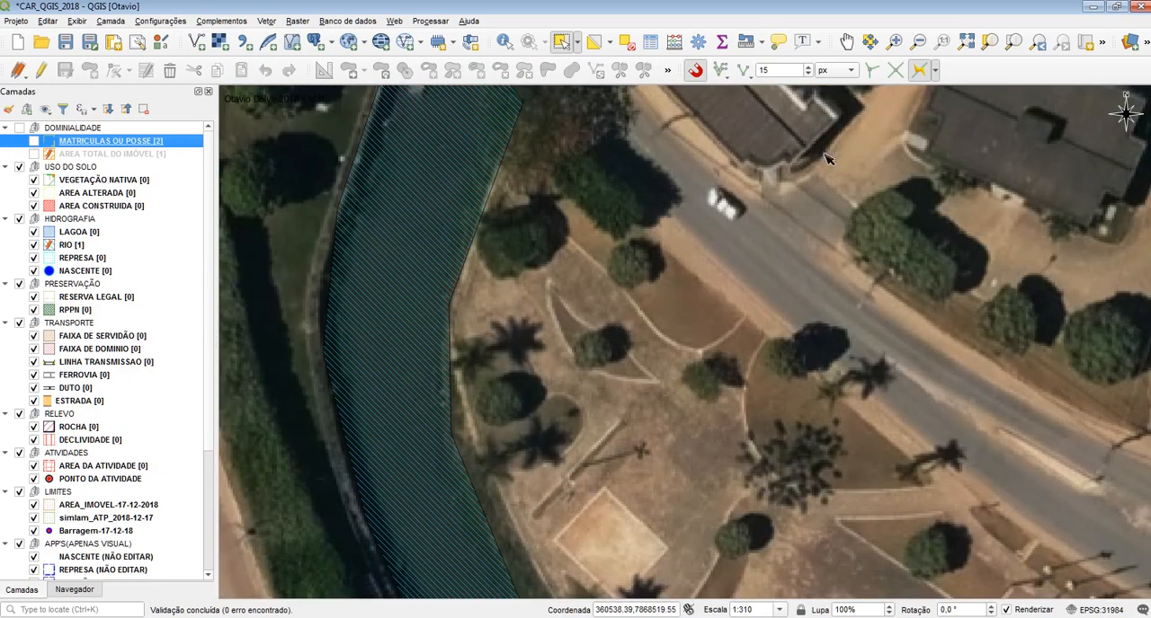
left_click(724, 71)
left_click(736, 93)
left_click_drag(668, 225, 737, 314)
left_click(934, 74)
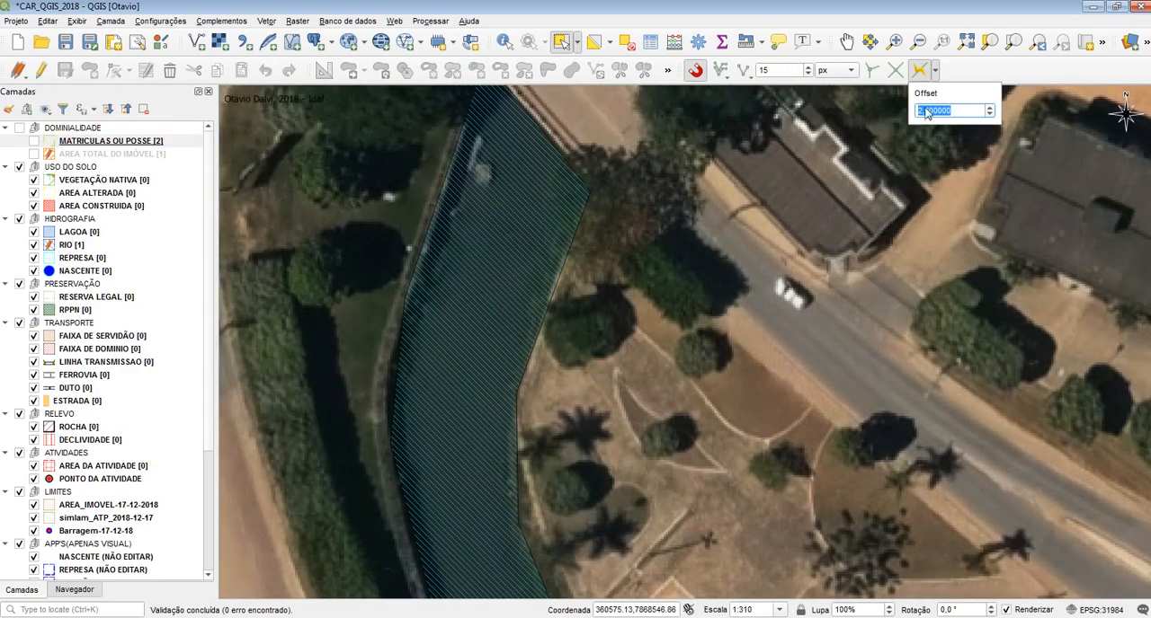
Make DUTO in the TRANSPORTE group the active layer
left_click(102, 242)
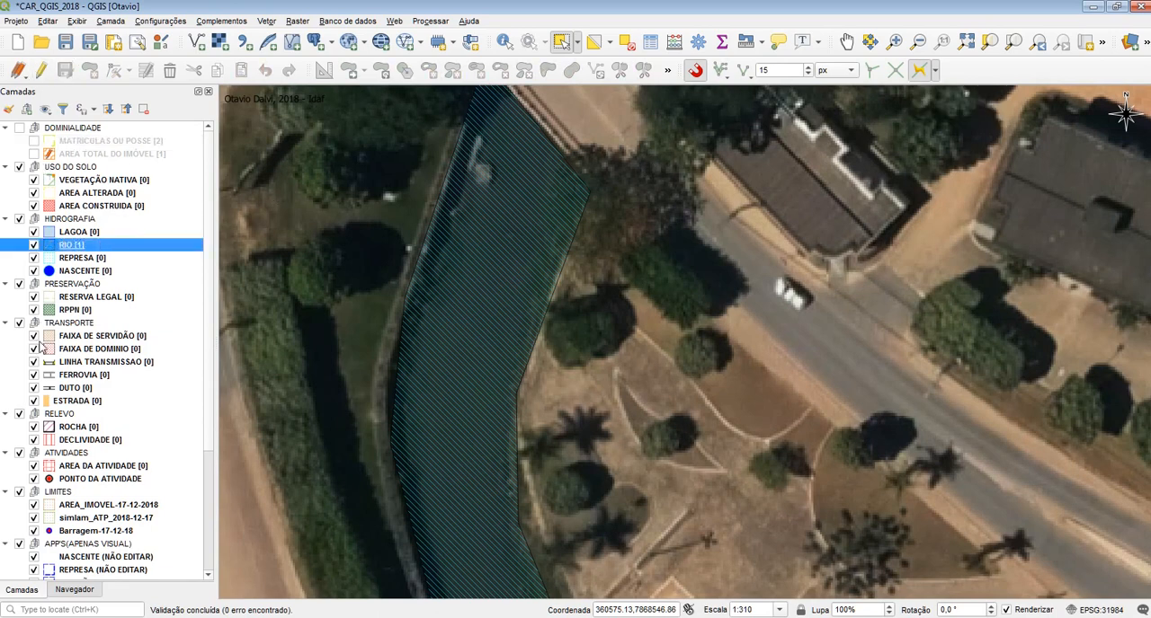
left_click(75, 388)
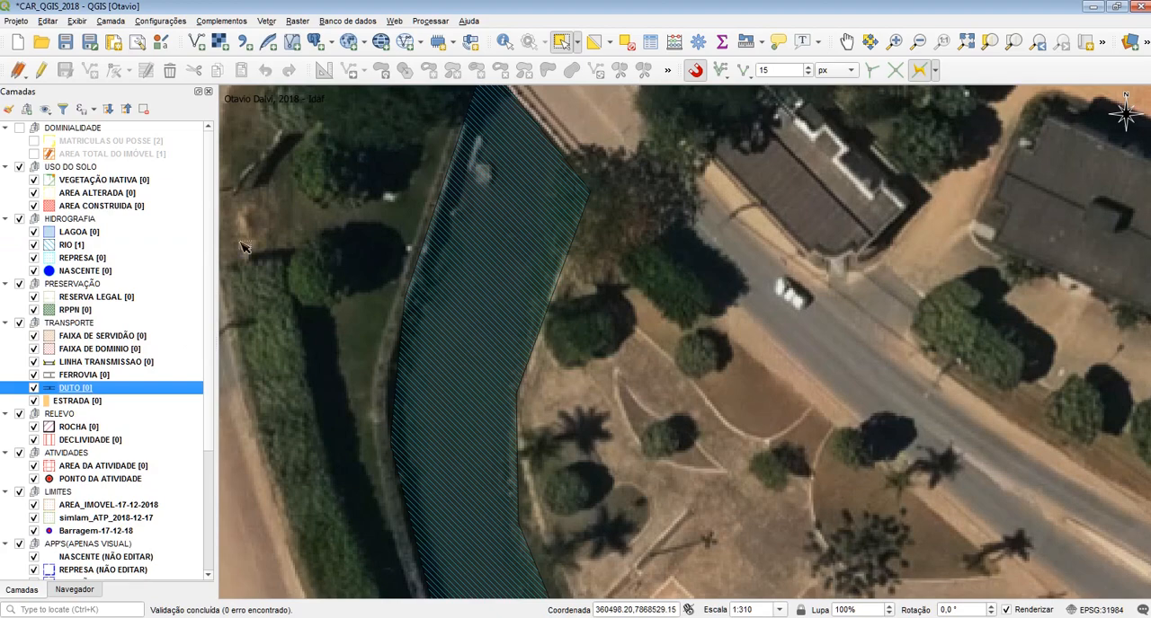
scroll(358, 270, "down", 1)
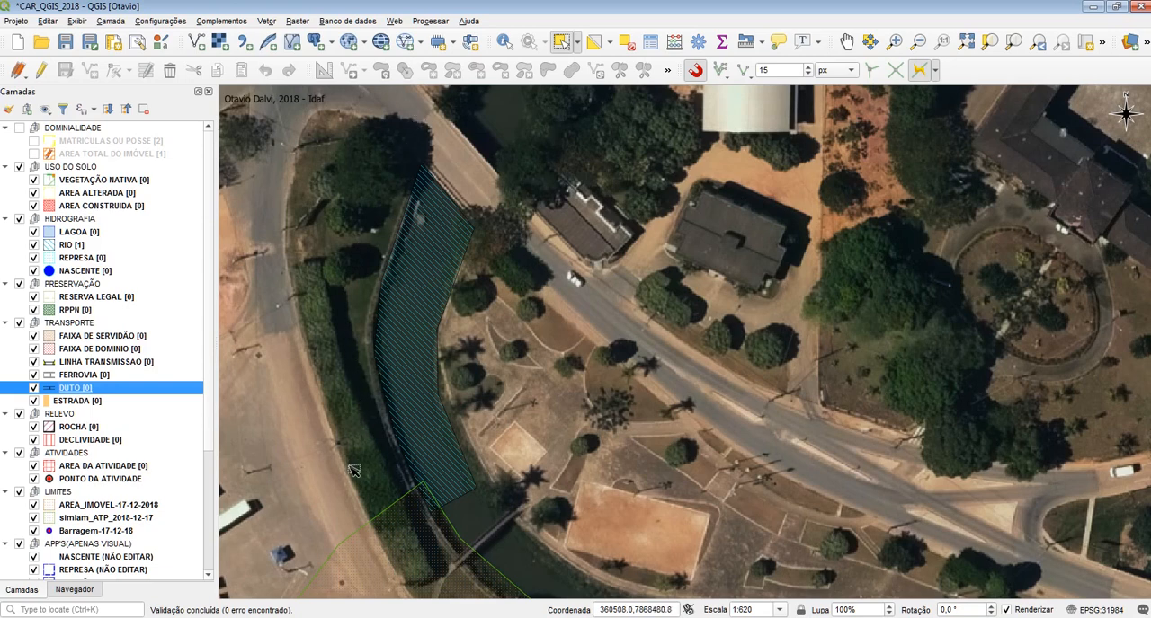
Switch snapping to the advanced configuration and enable it for the RIO layer under HIDROGRAFIA
left_click(722, 80)
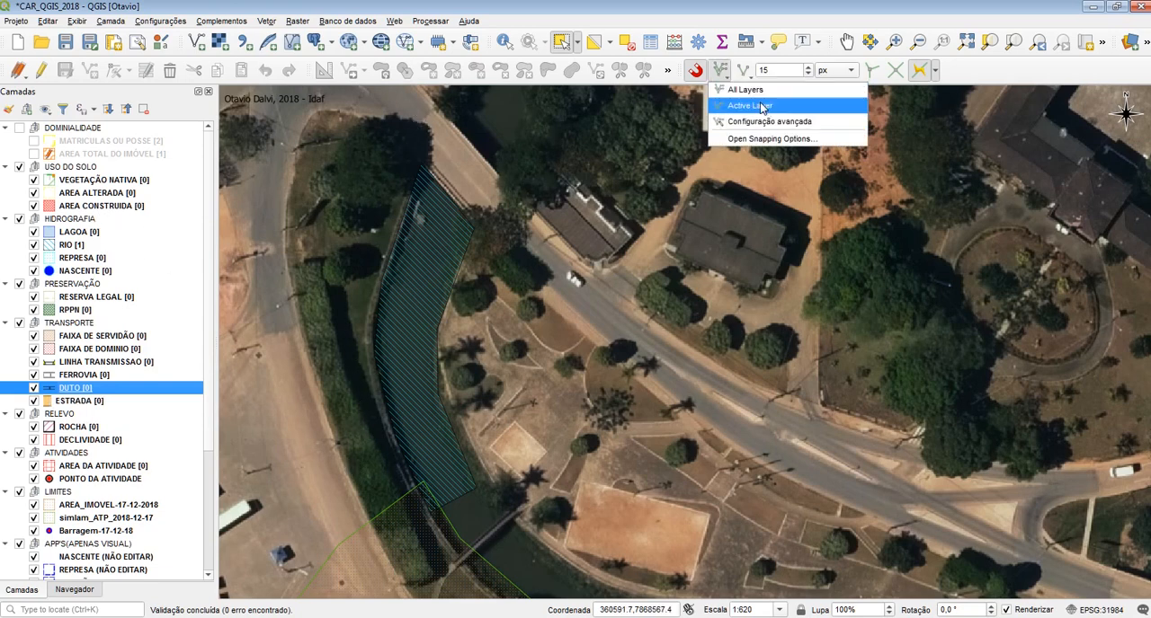
left_click(760, 121)
left_click(743, 71)
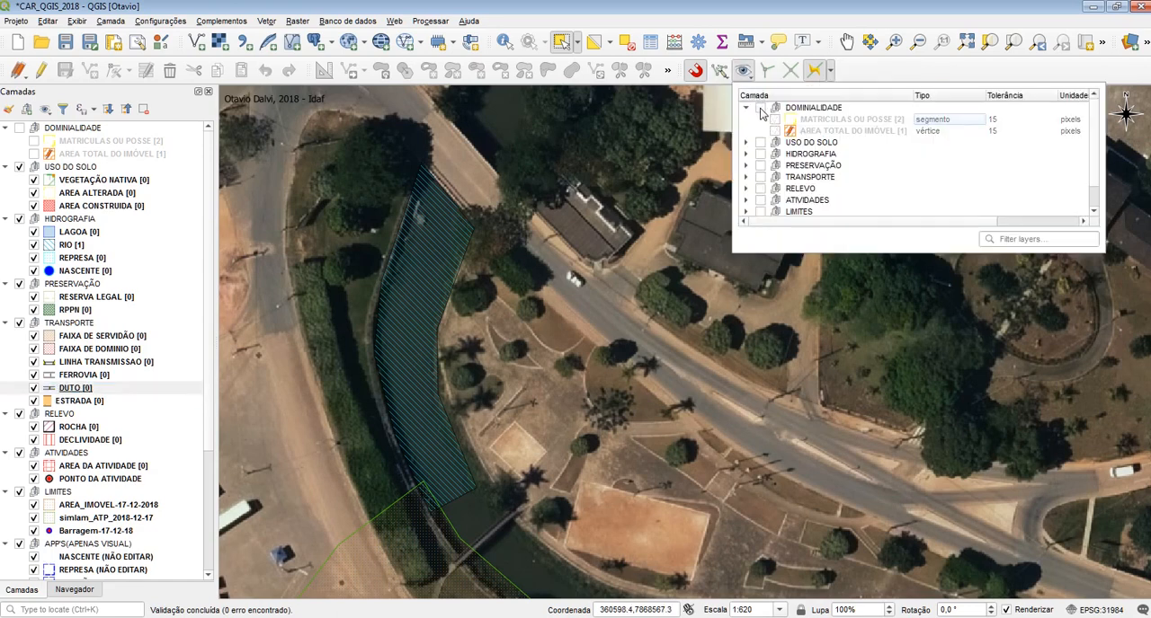
scroll(760, 191, "down", 1)
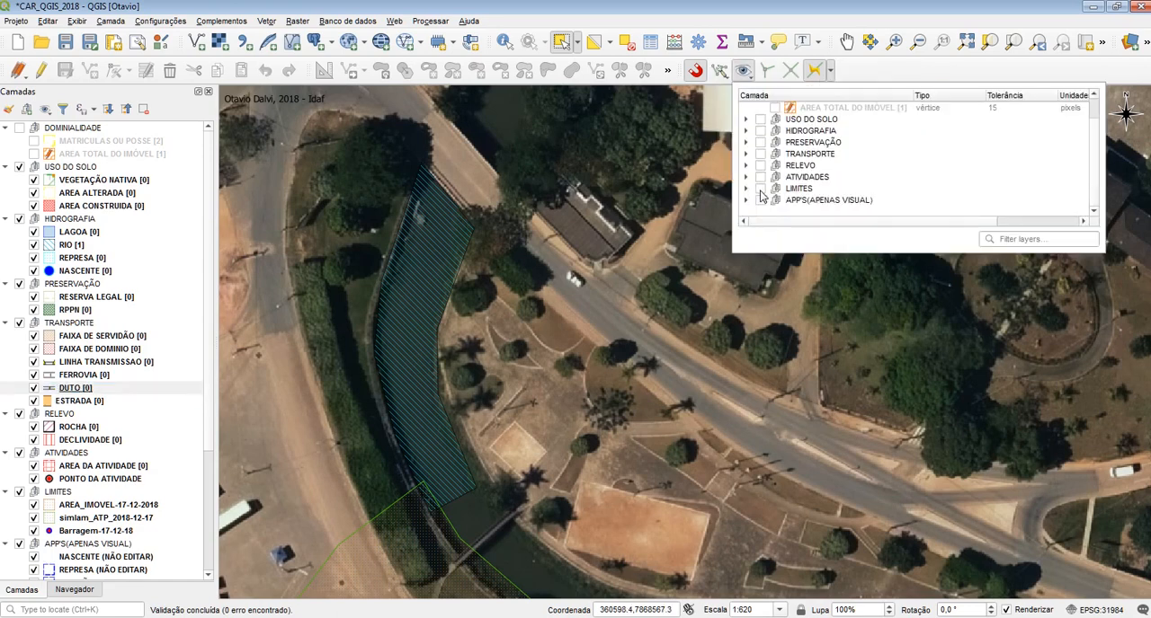
left_click(745, 132)
left_click(775, 154)
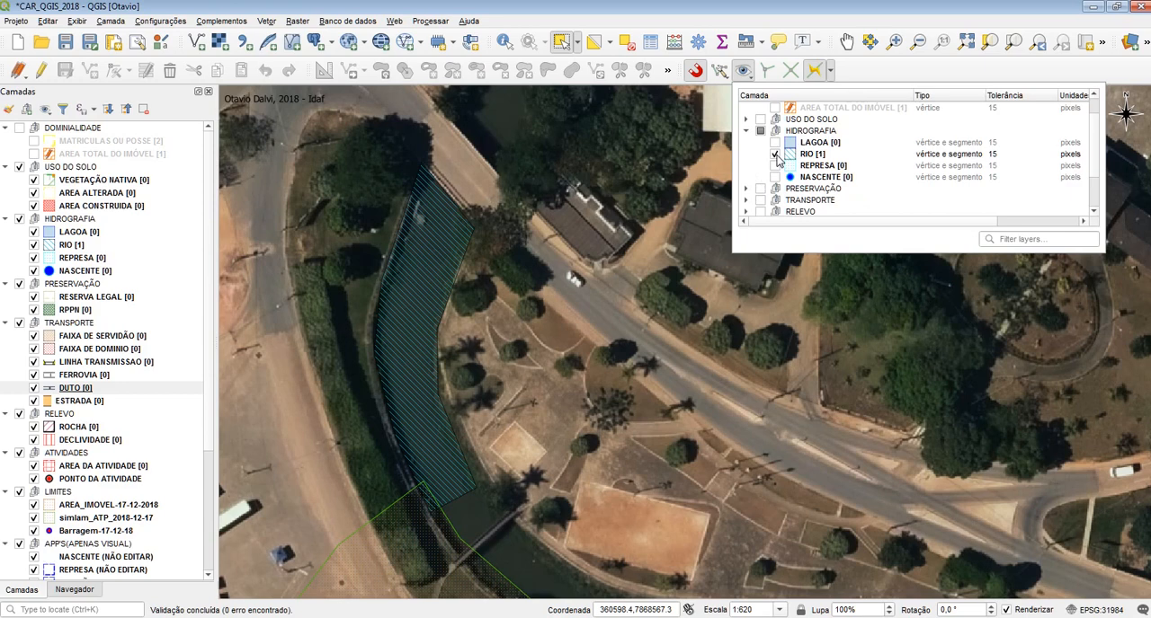
left_click(742, 77)
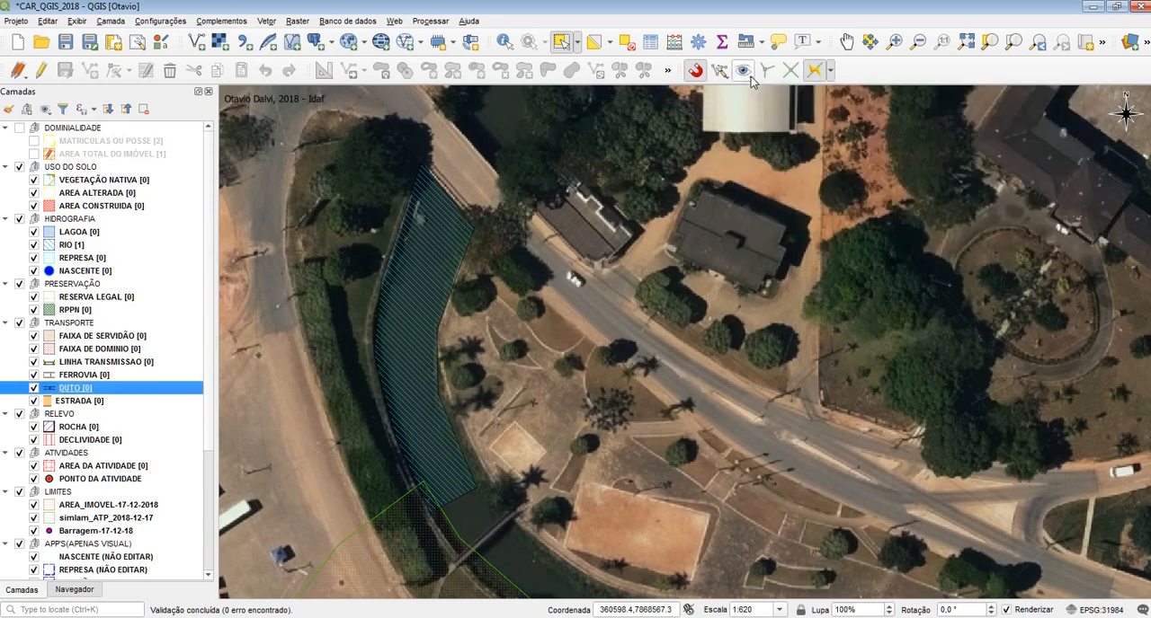
Review the tracing offset, enable editing on the DUTO layer and start adding a line feature
left_click(830, 73)
left_click(850, 71)
left_click(41, 70)
left_click(89, 72)
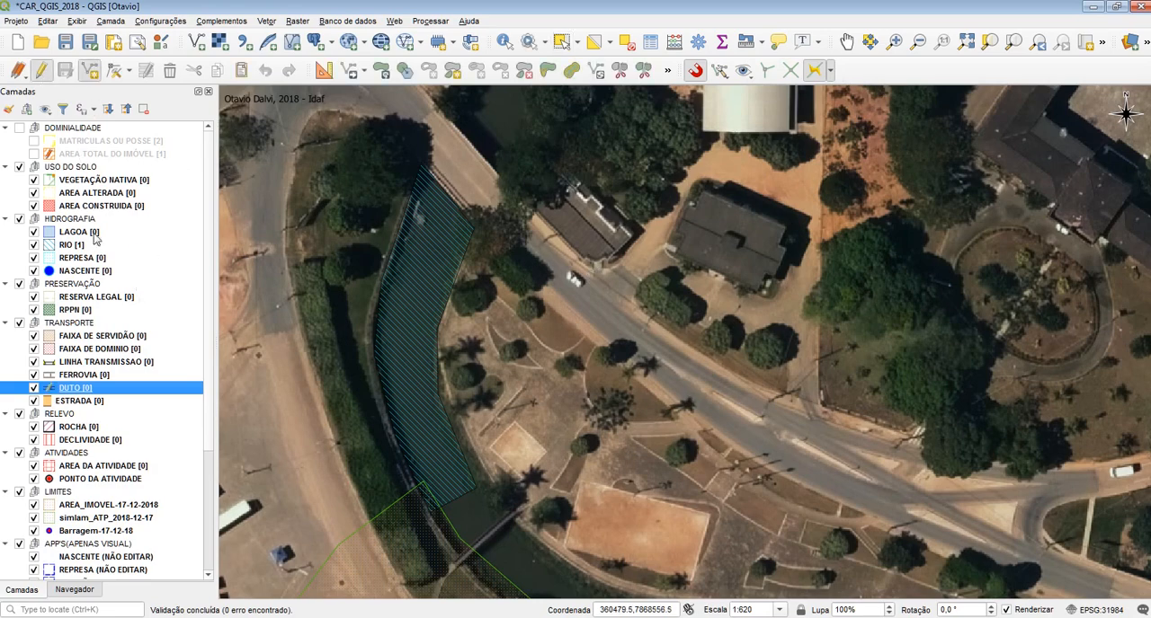
scroll(420, 166, "up", 1)
left_click(432, 129)
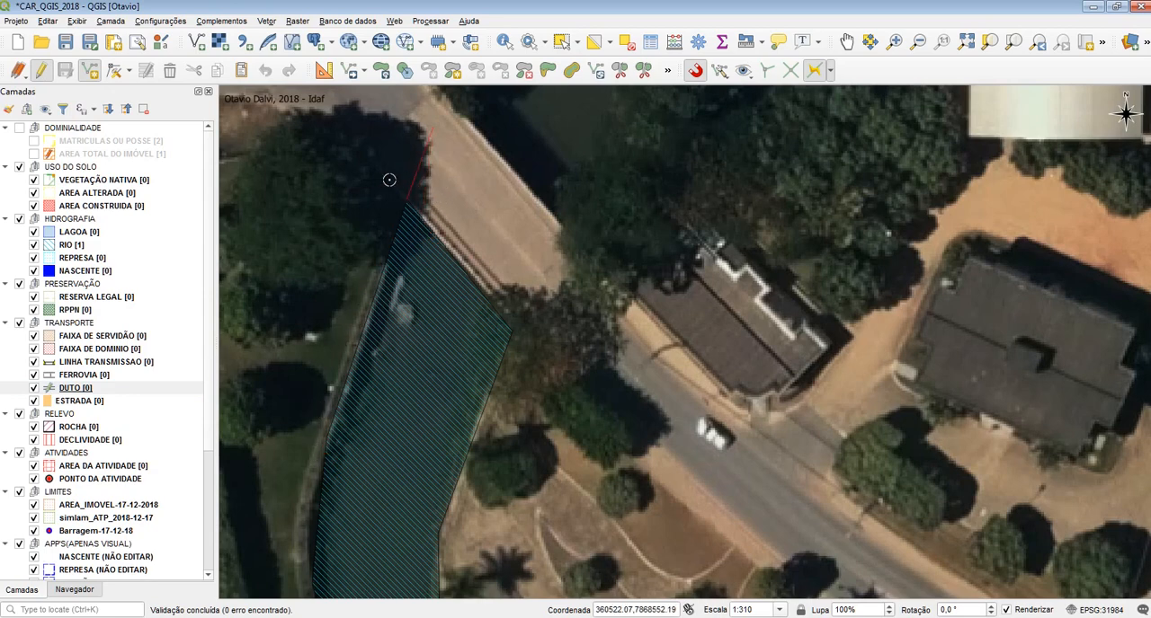
right_click(378, 191)
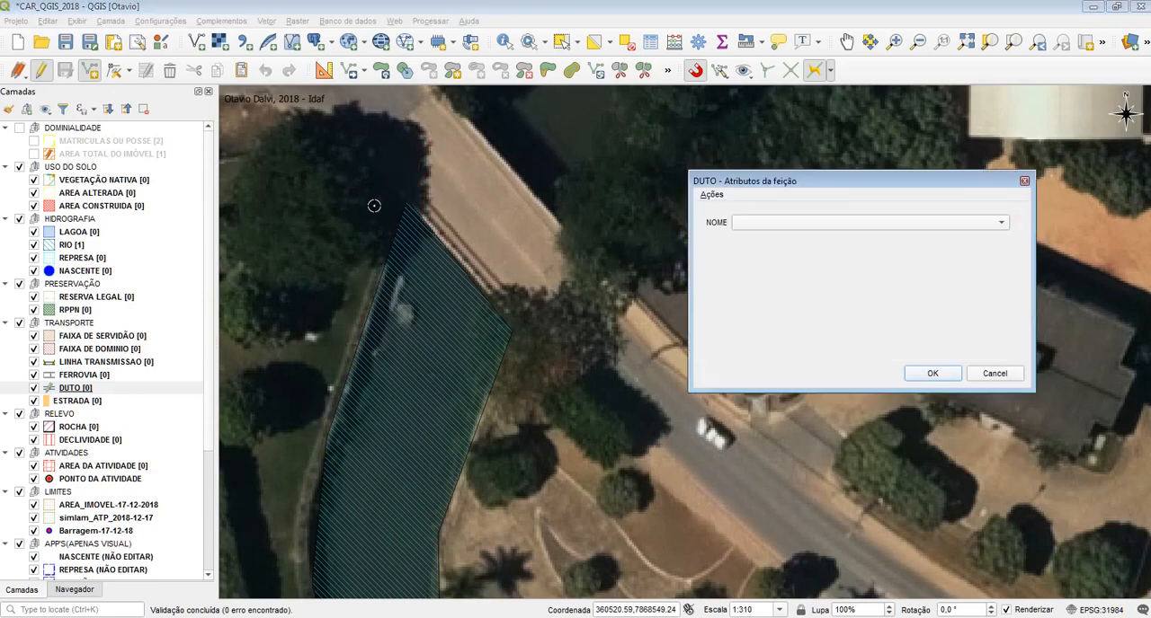
left_click(995, 374)
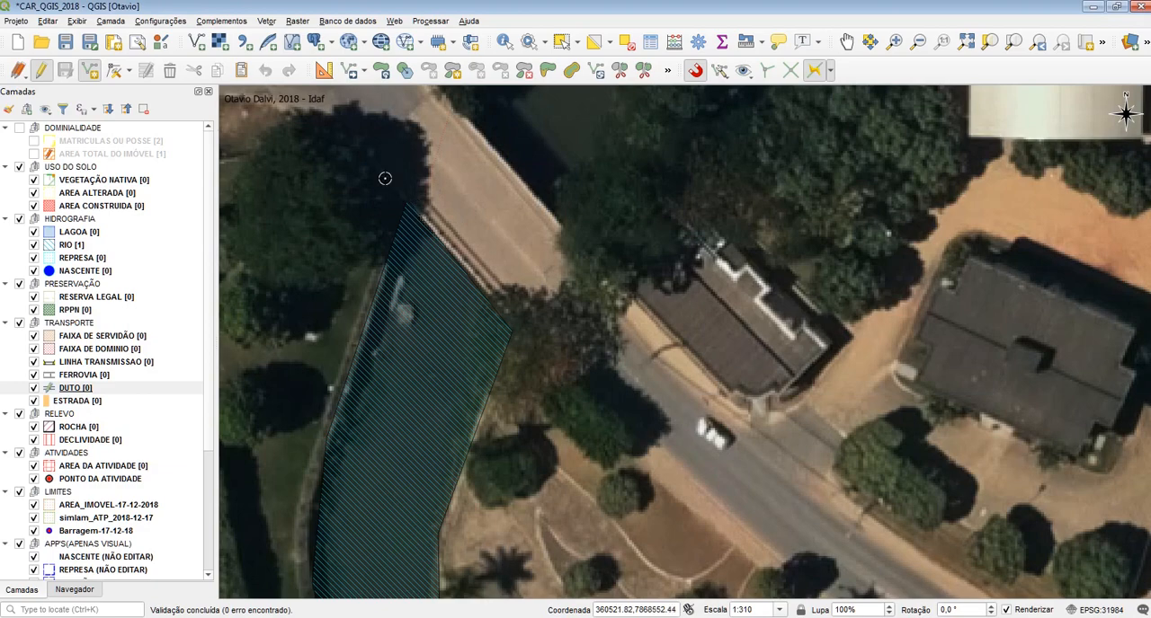
left_click_drag(348, 361, 376, 146)
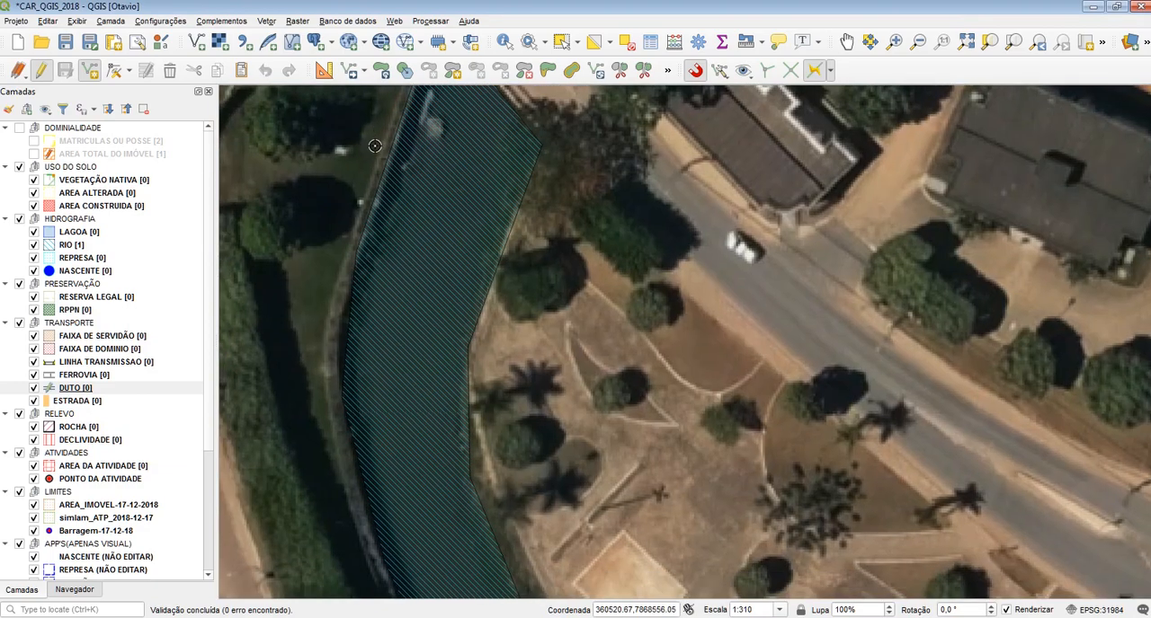
right_click(352, 253)
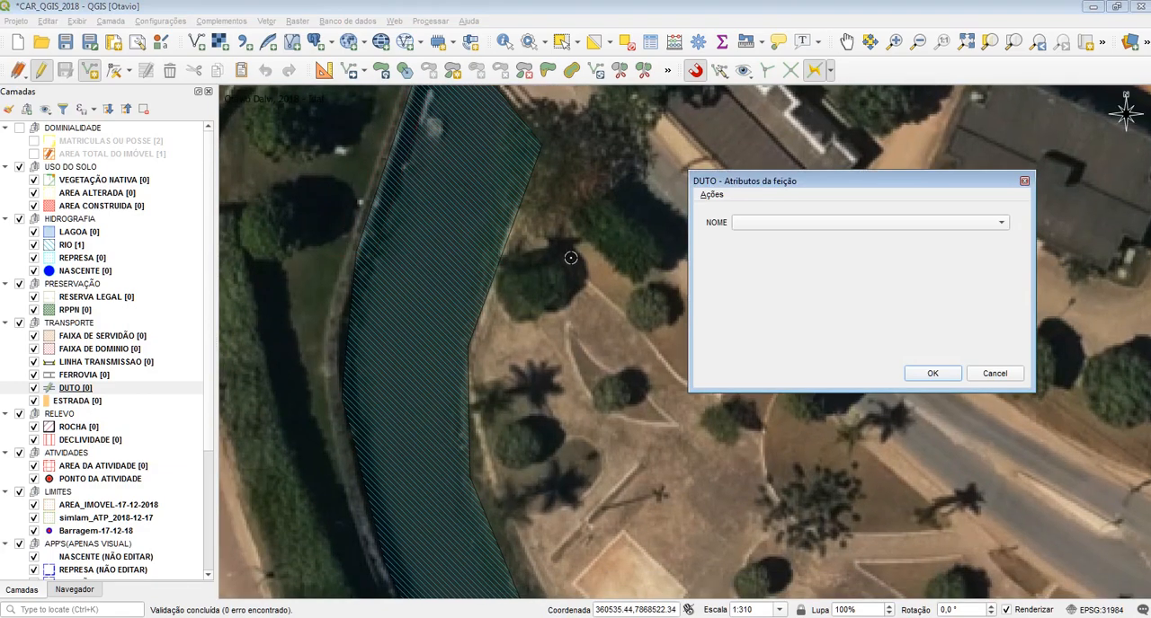
left_click(991, 373)
Trace a DUTO line along the eastern bank of the RIO polygon and accept its attributes with NOME left empty
scroll(711, 283, "down", 1)
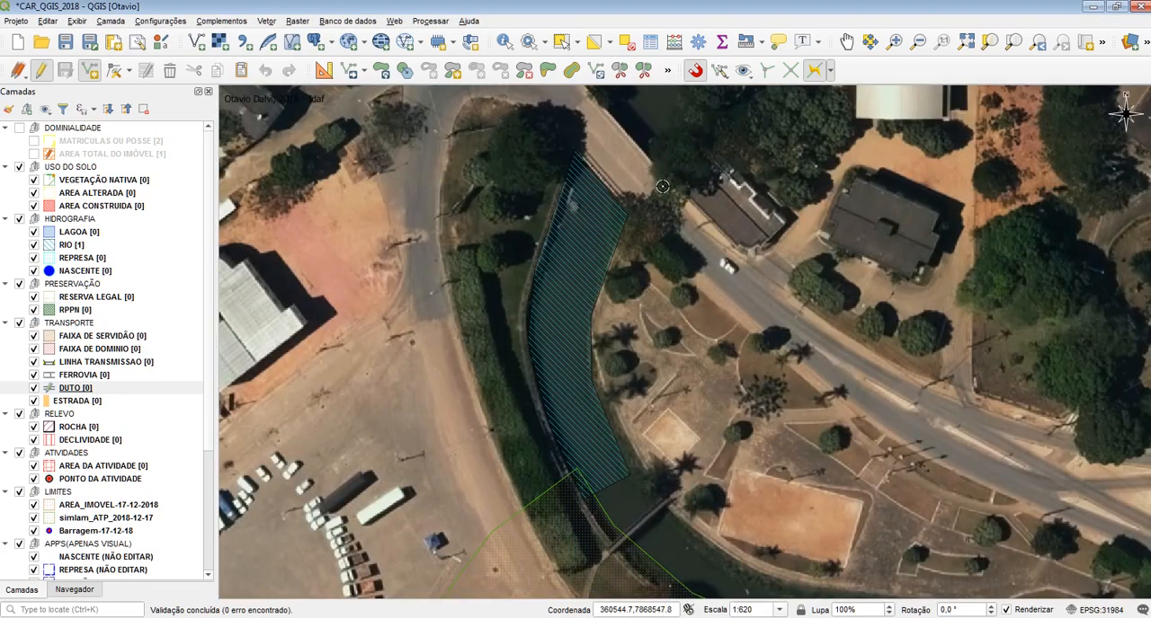
left_click(630, 214)
left_click(595, 316)
right_click(661, 511)
left_click(866, 374)
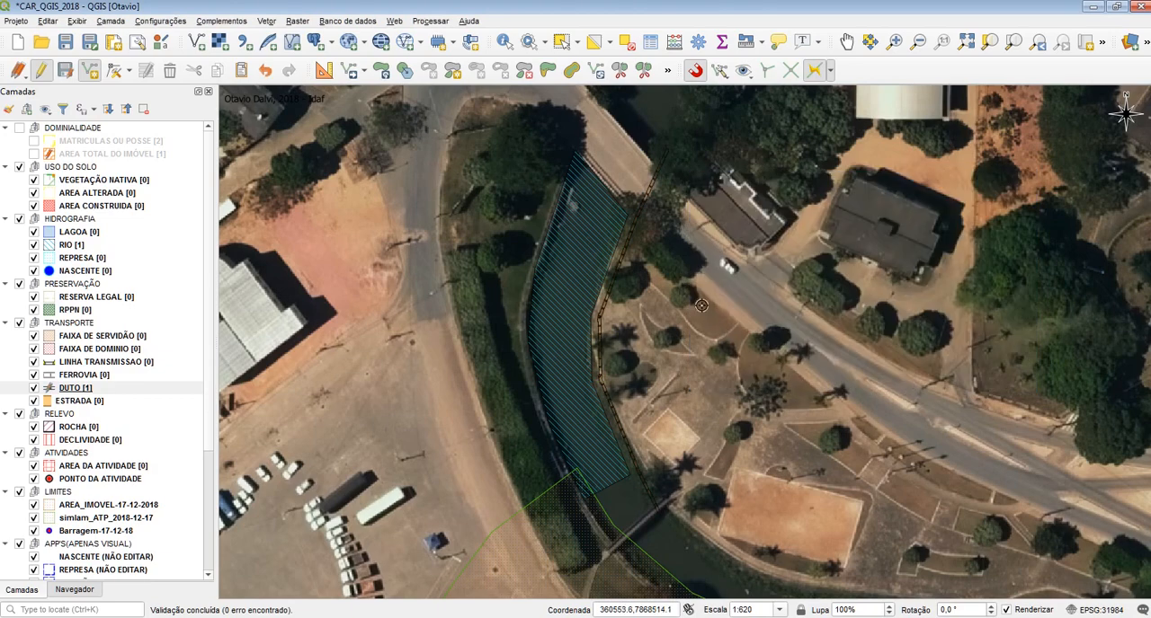
Inspect the traced DUTO line at the polygon's eastern bend and undo the line
scroll(701, 306, "up", 2)
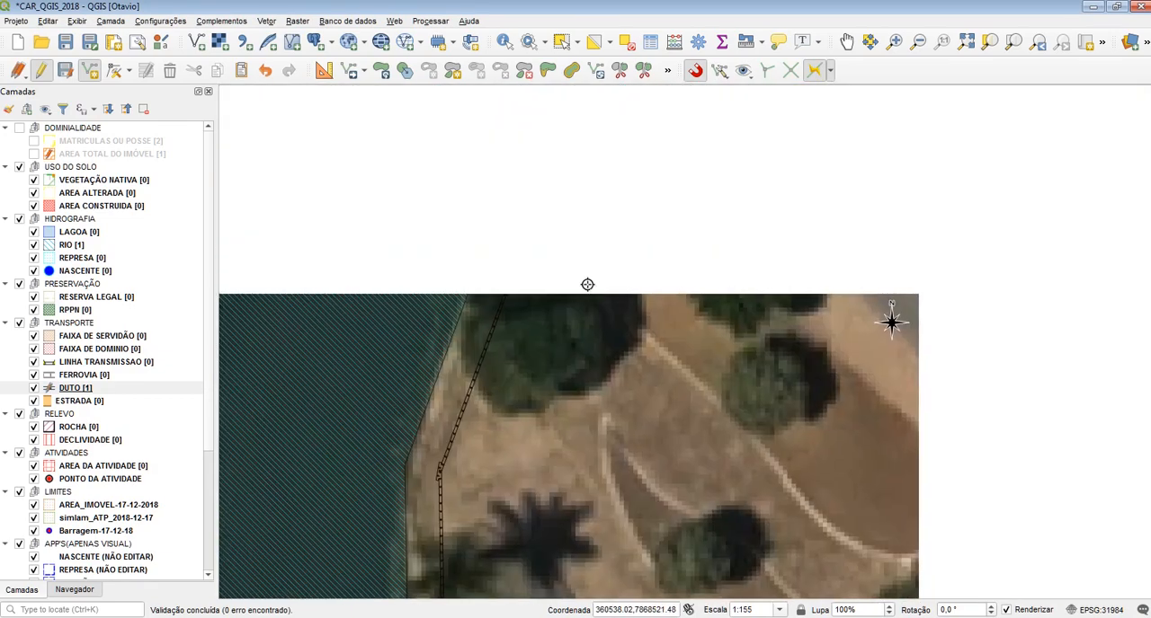
left_click_drag(681, 109, 605, 364)
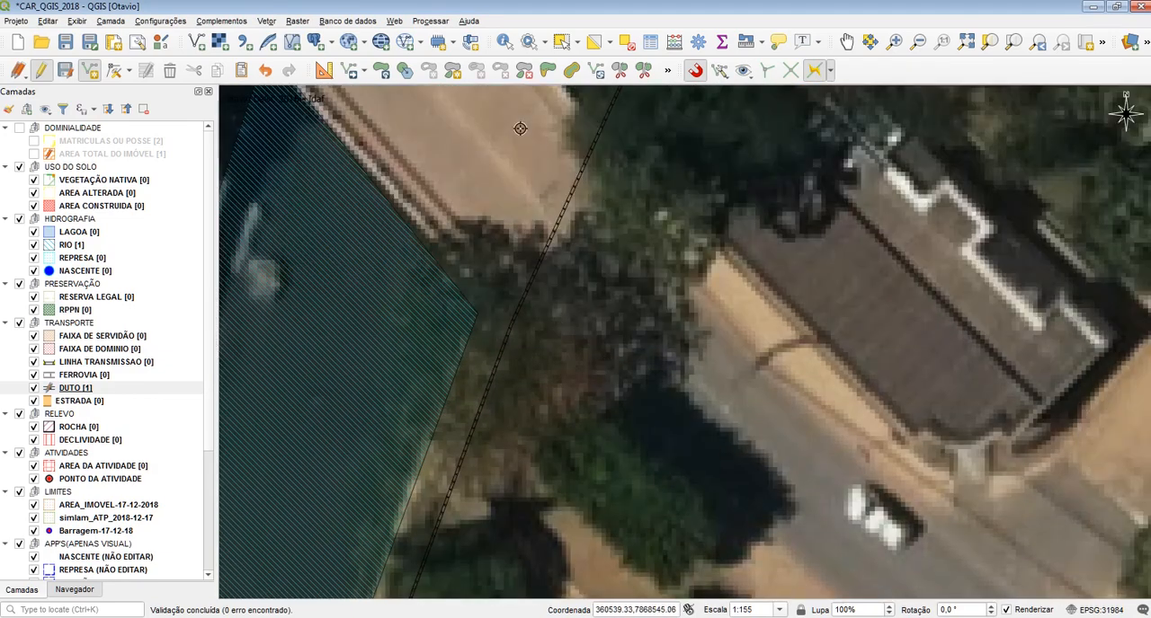
scroll(519, 128, "down", 1)
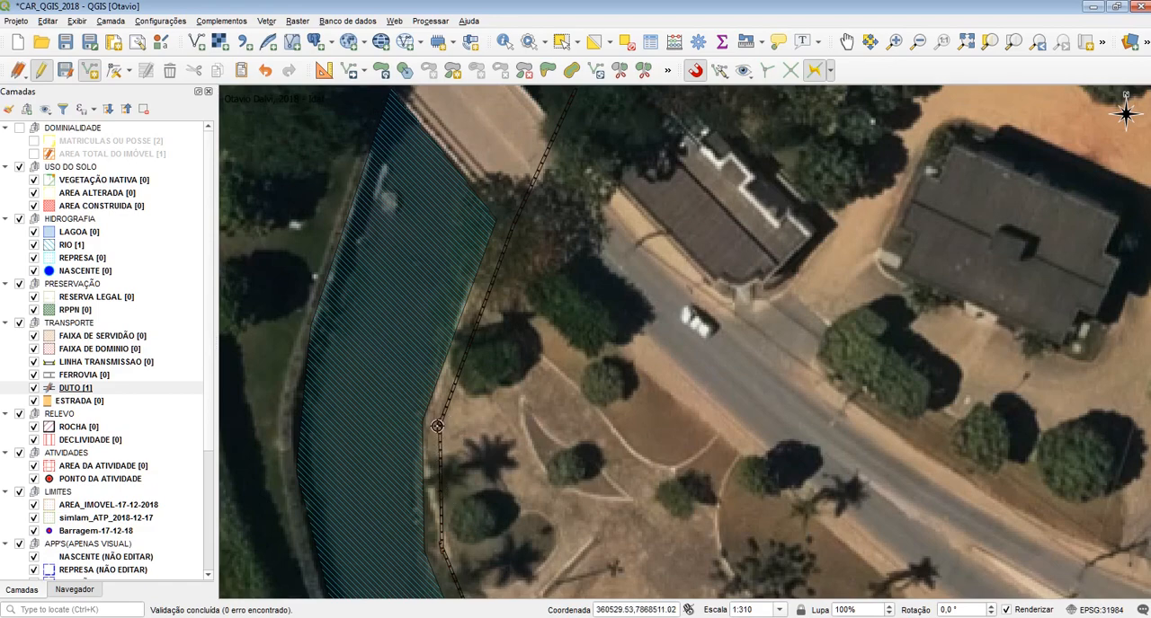
scroll(437, 426, "up", 5)
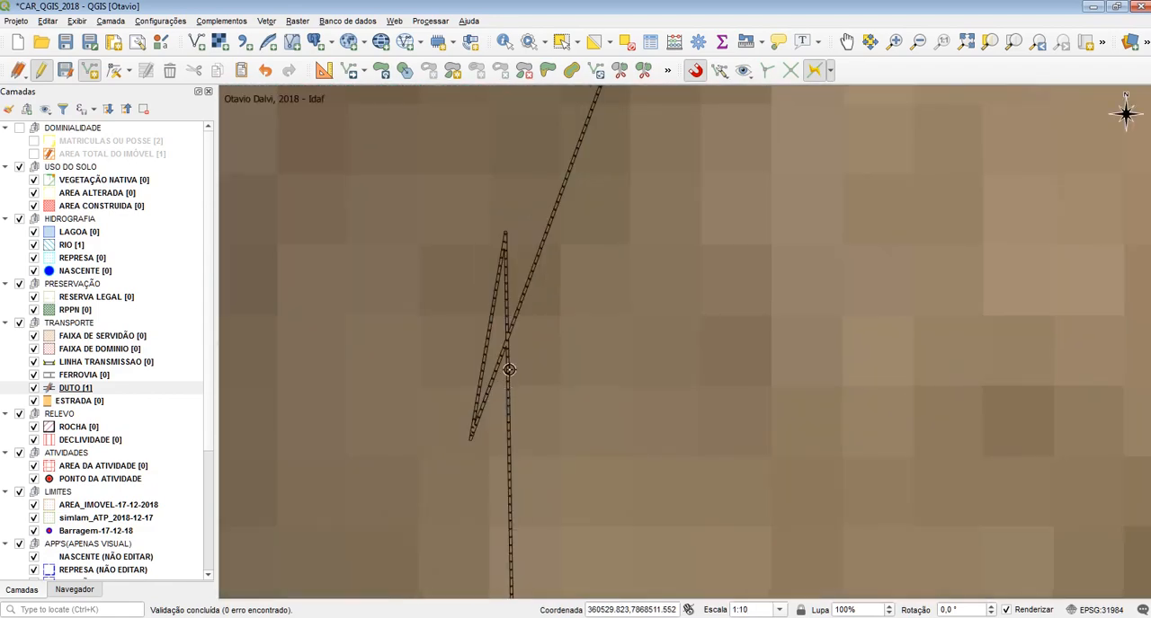
scroll(493, 329, "down", 3)
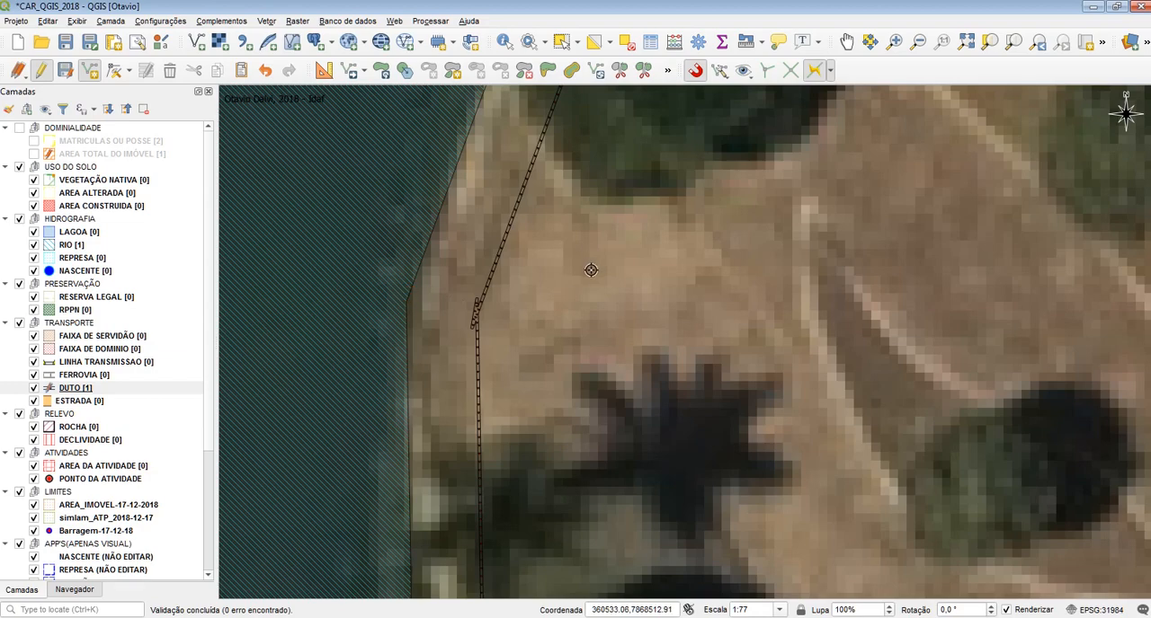
key("ctrl+z")
scroll(589, 270, "down", 3)
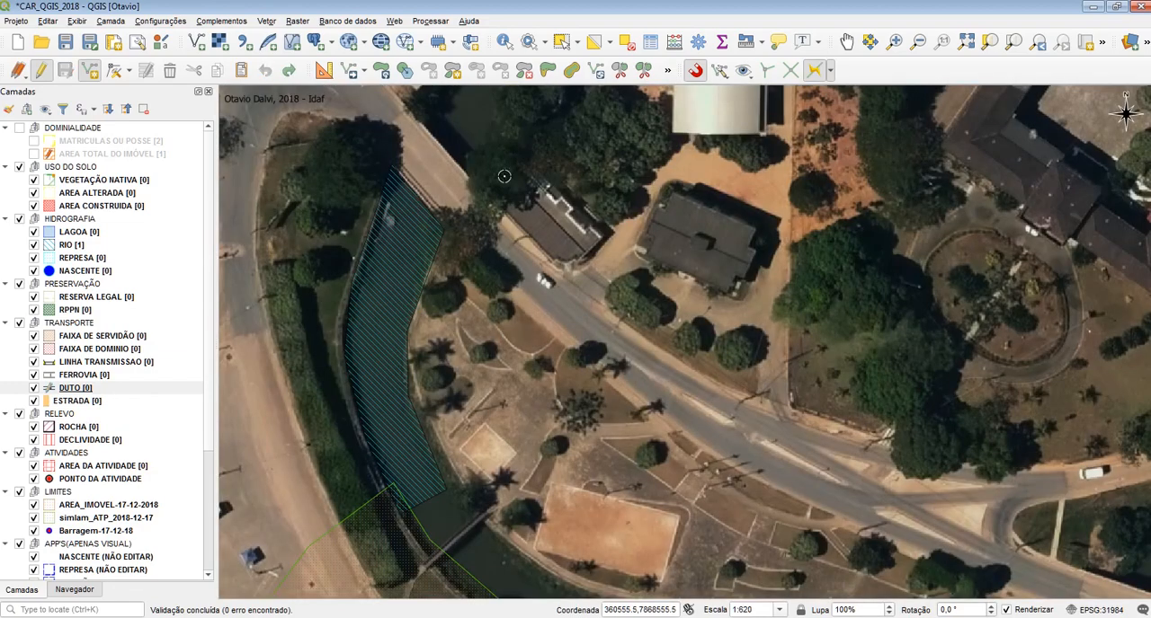
scroll(468, 238, "up", 1)
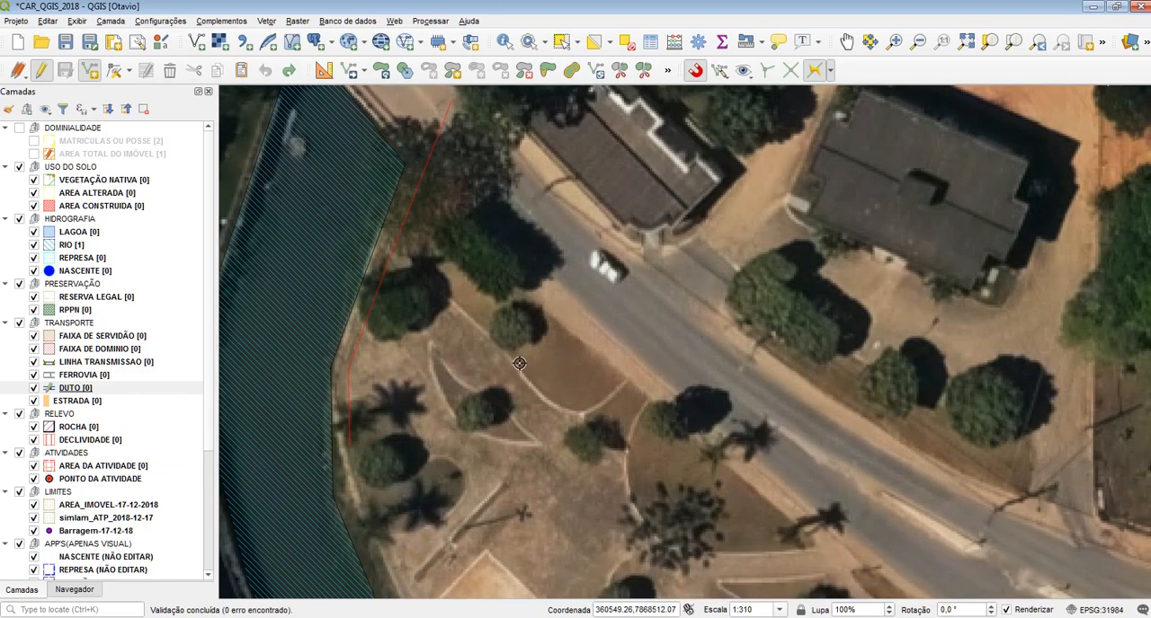
right_click(461, 158)
left_click(998, 374)
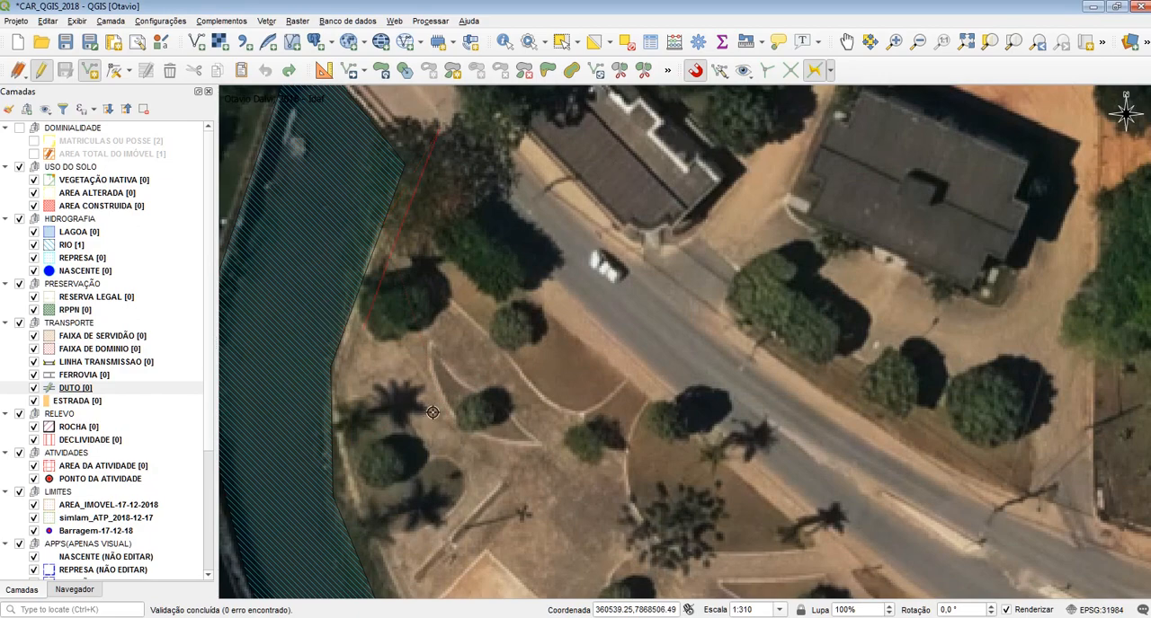
Trace a new offset DUTO line down the RIO polygon's eastern bank to its southeastern corner, leaving NOME empty
left_click_drag(433, 412, 412, 173)
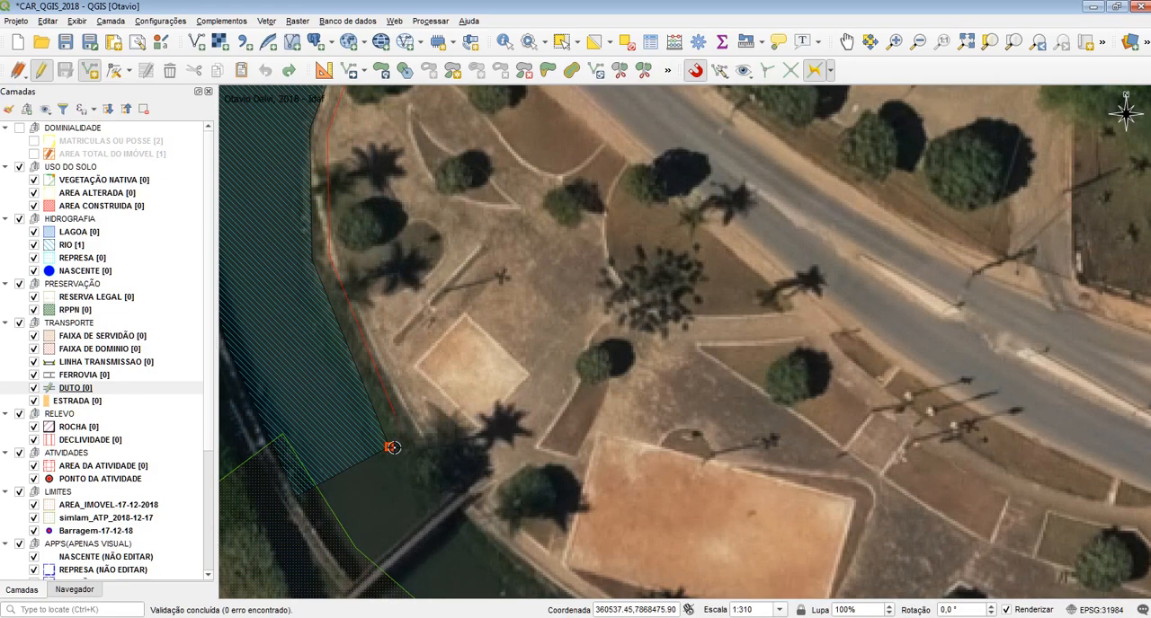
left_click(392, 447)
right_click(540, 494)
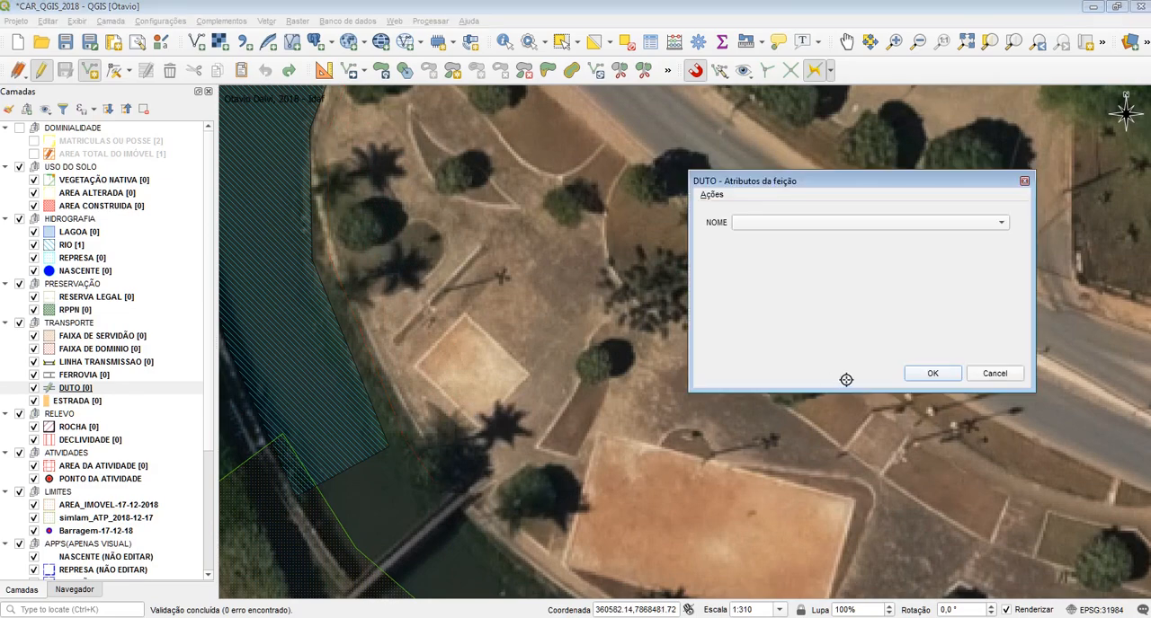
left_click(954, 381)
Examine how the new DUTO line runs parallel to the RIO polygon's eastern edge from north to south
left_click_drag(460, 175, 467, 300)
scroll(470, 352, "up", 1)
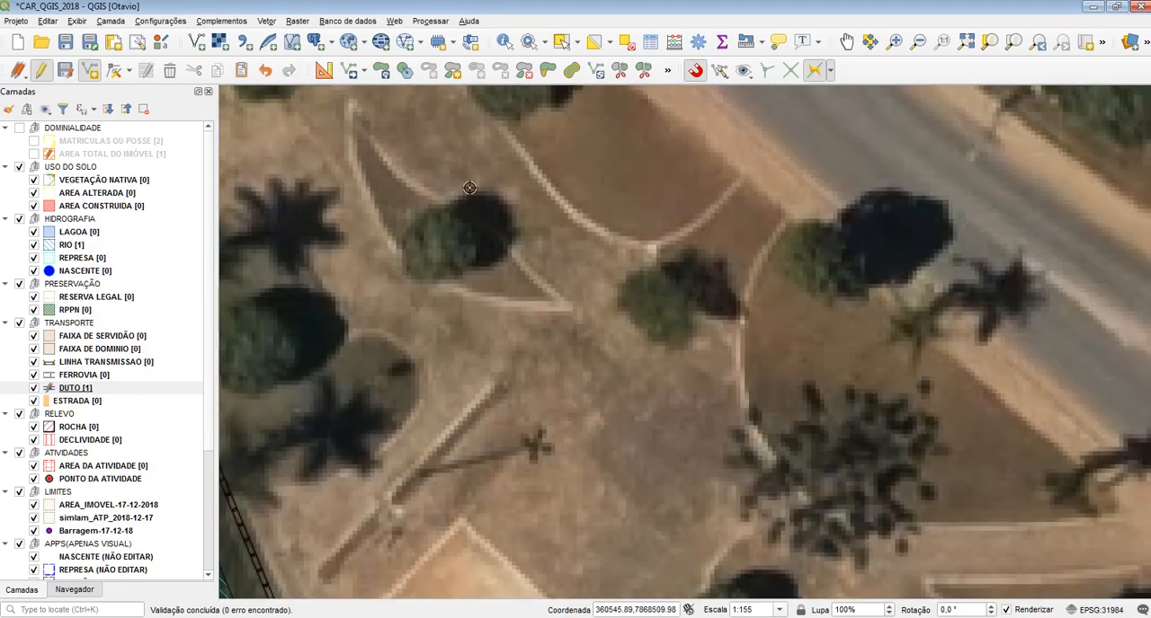
scroll(560, 354, "down", 1)
scroll(483, 249, "up", 1)
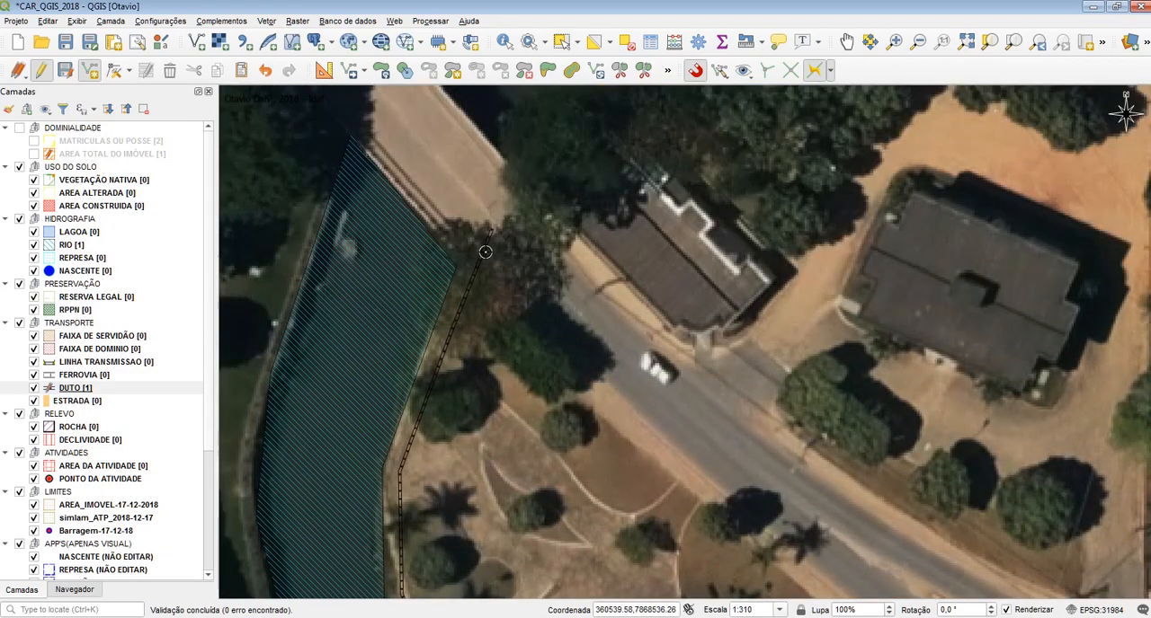
scroll(486, 245, "up", 1)
left_click_drag(431, 398, 440, 192)
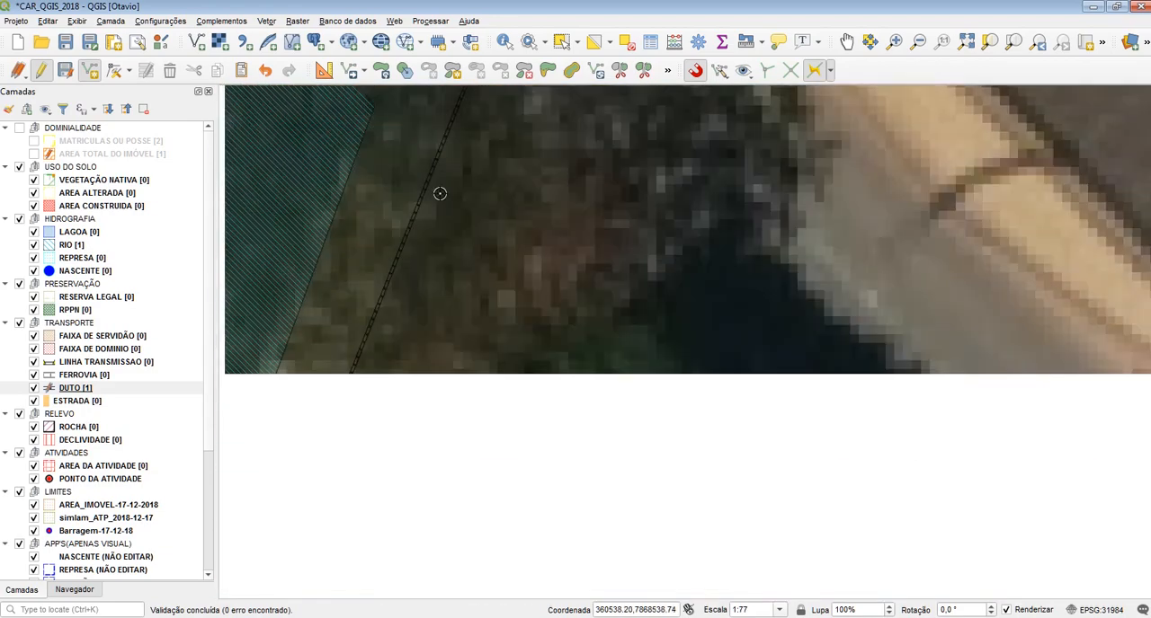
scroll(460, 172, "down", 1)
left_click_drag(360, 450, 337, 227)
left_click_drag(370, 500, 381, 229)
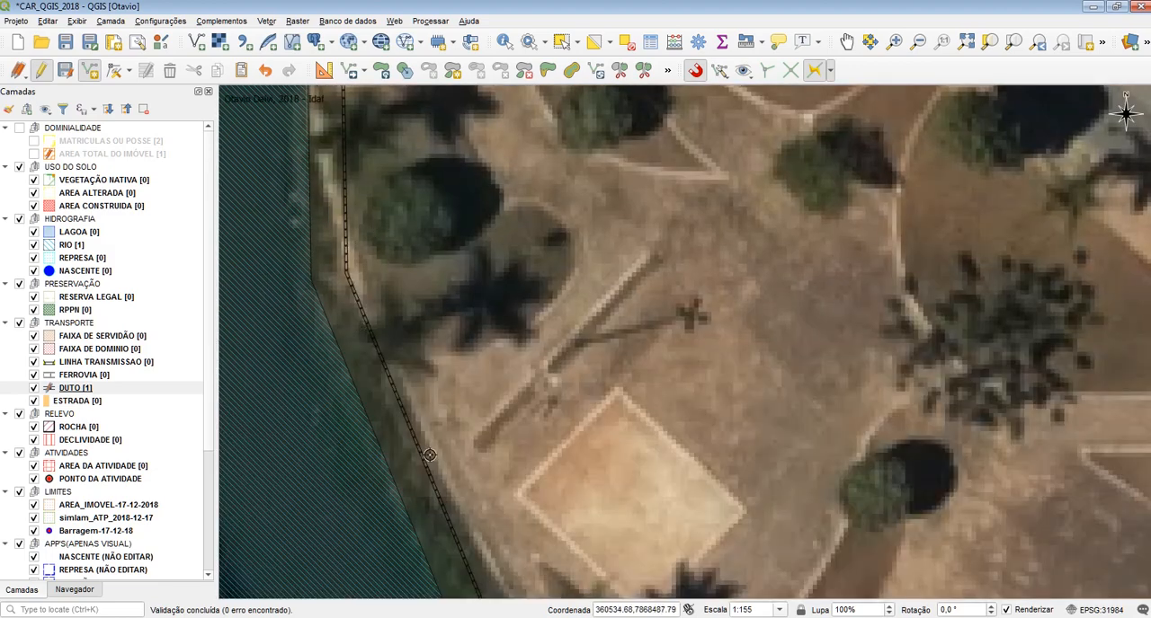
left_click_drag(432, 455, 394, 176)
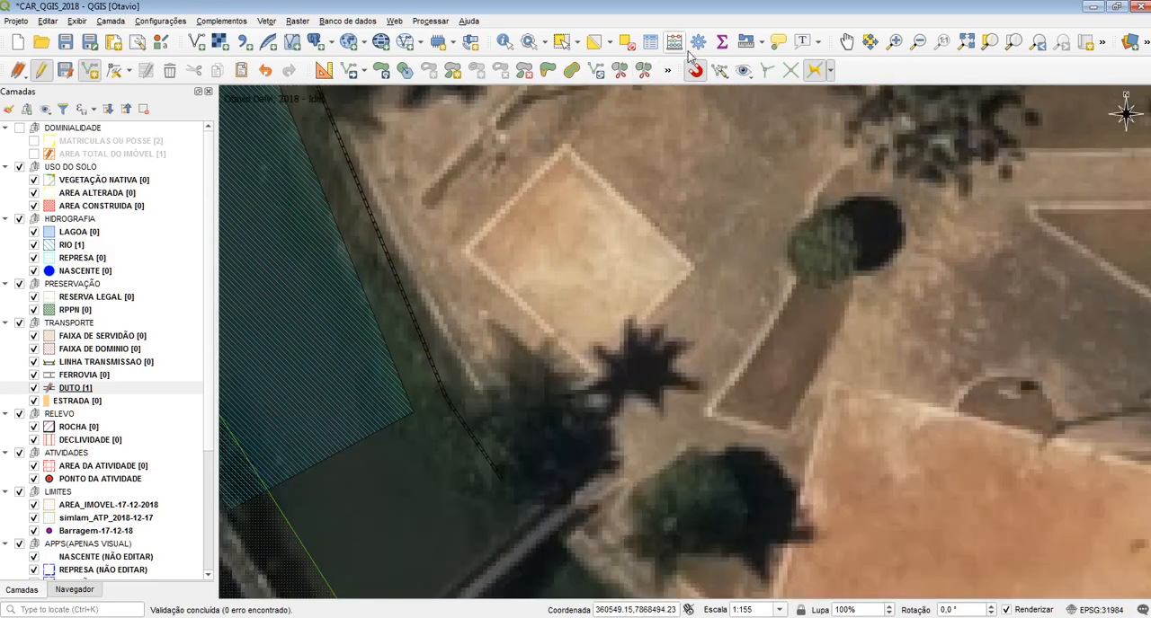
Measure the distance from the RIO polygon to the DUTO line at the southeastern corner and try another measurement from the eastern edge
left_click(760, 42)
left_click(765, 62)
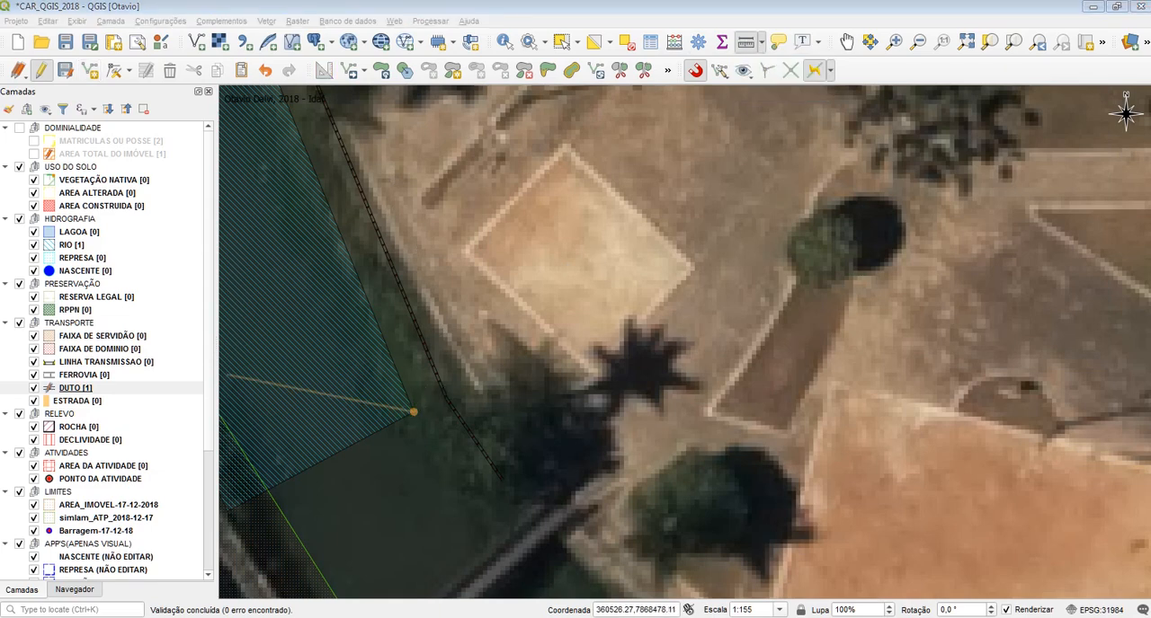
left_click_drag(627, 247, 623, 218)
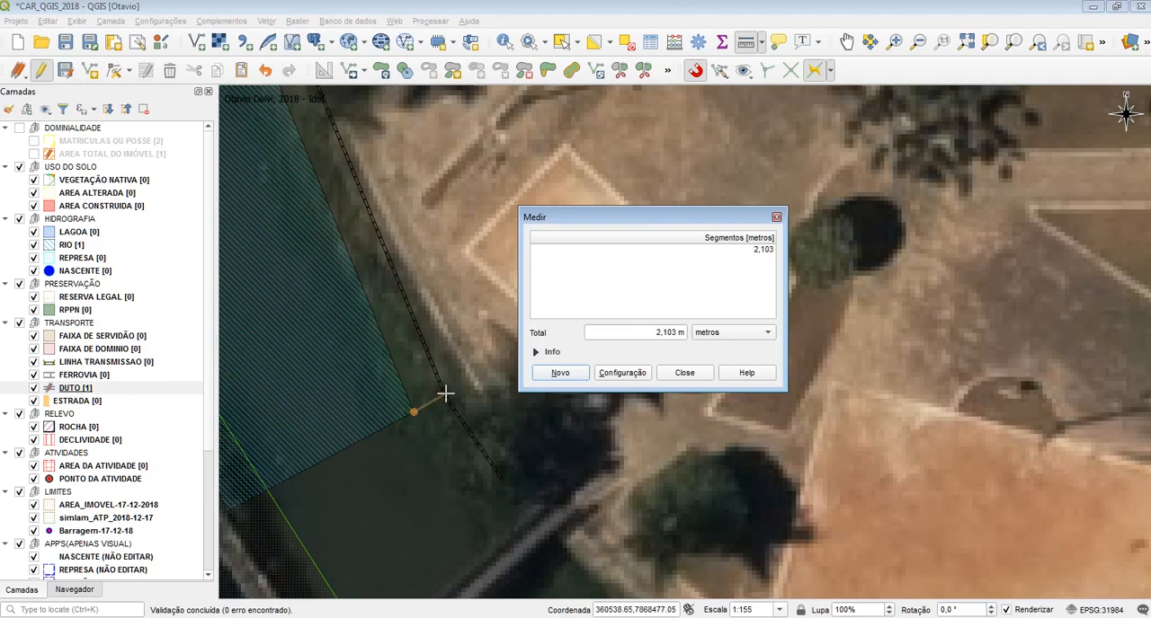
right_click(431, 438)
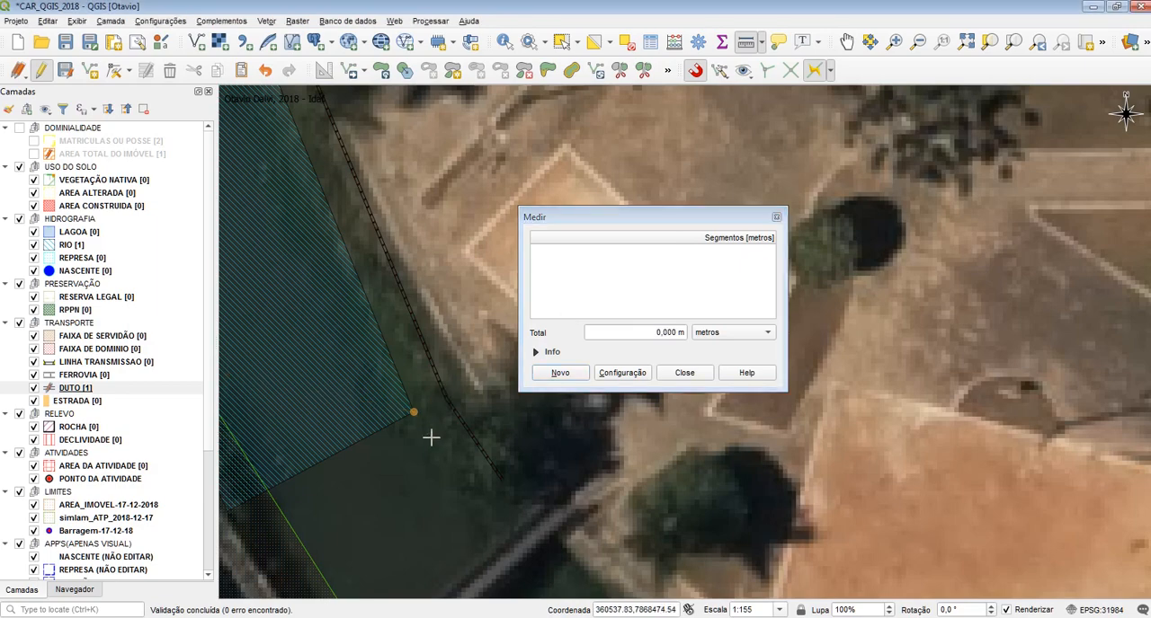
left_click(570, 376)
left_click_drag(412, 222, 454, 576)
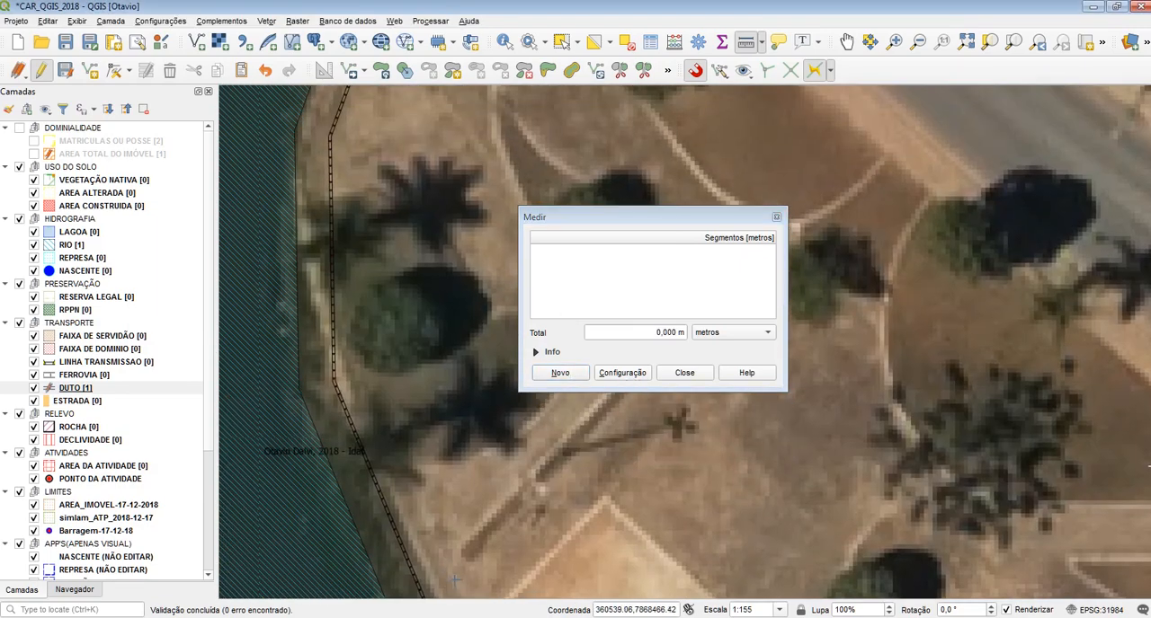
left_click(298, 272)
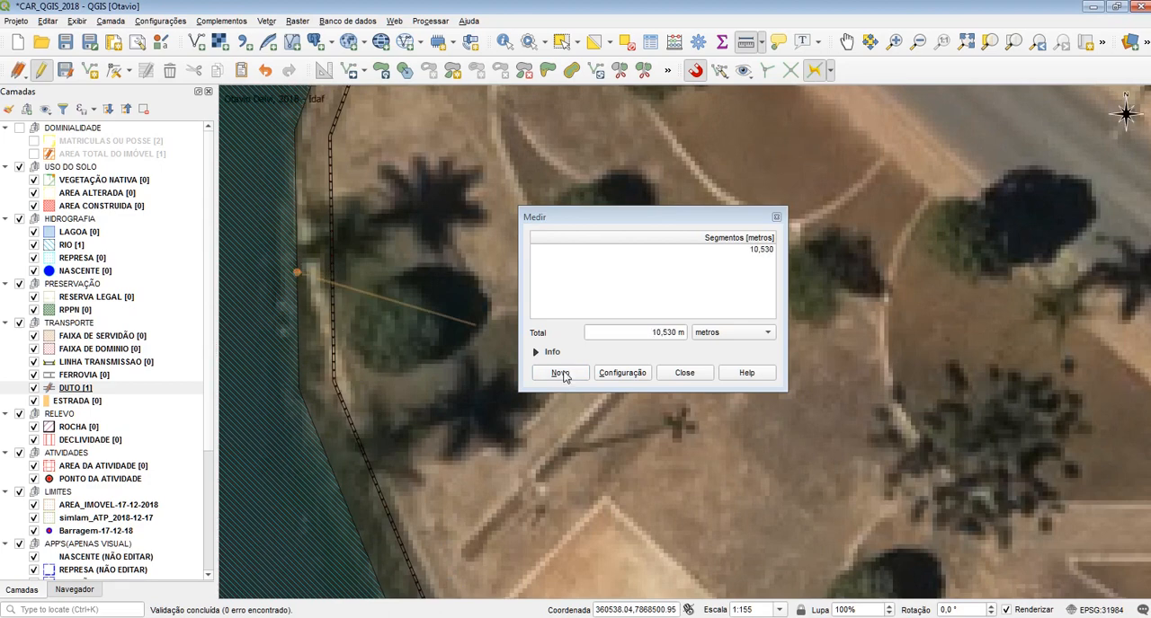
left_click(684, 373)
Move the DUTO line westward so that it runs inside the RIO polygon, and check its new course
scroll(645, 282, "down", 1)
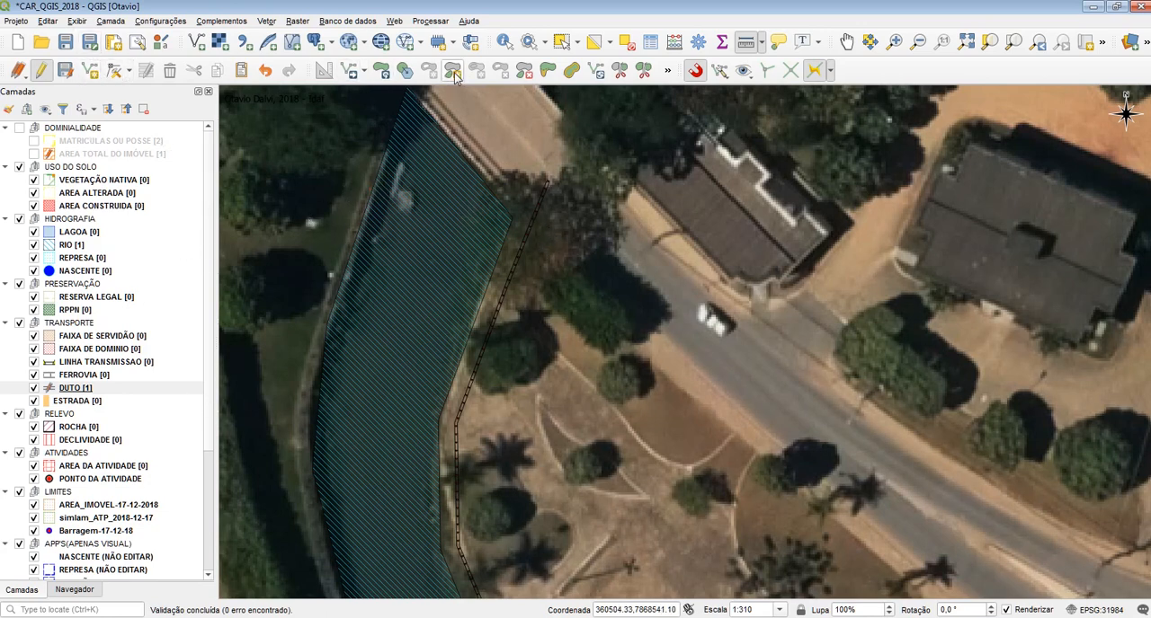
left_click(349, 70)
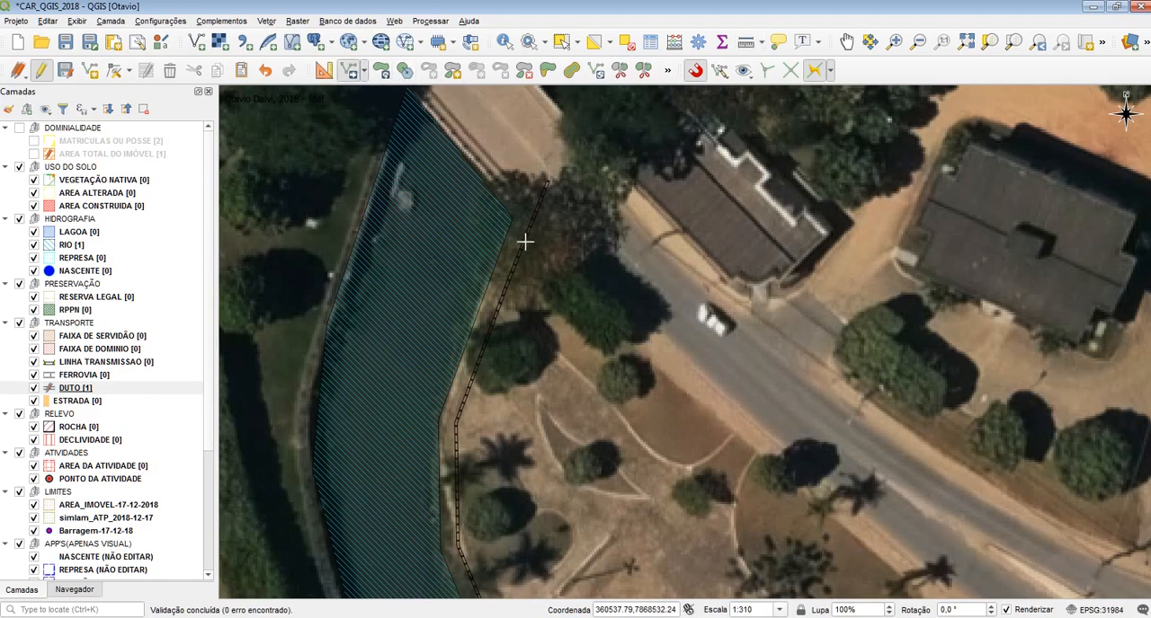
scroll(584, 319, "down", 1)
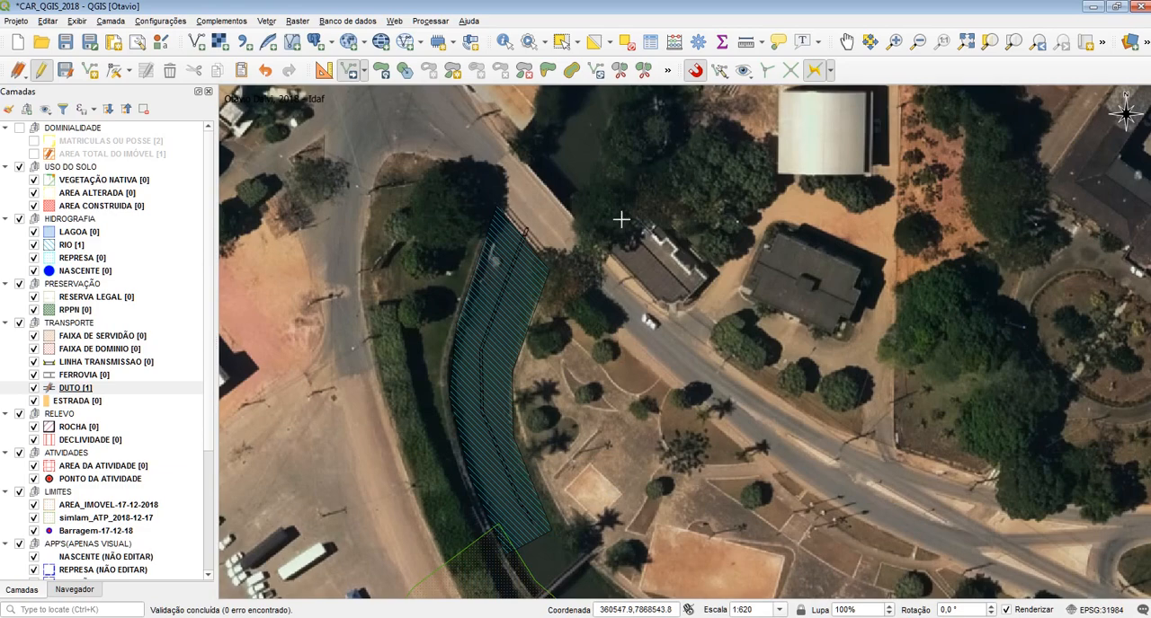
scroll(555, 264, "up", 1)
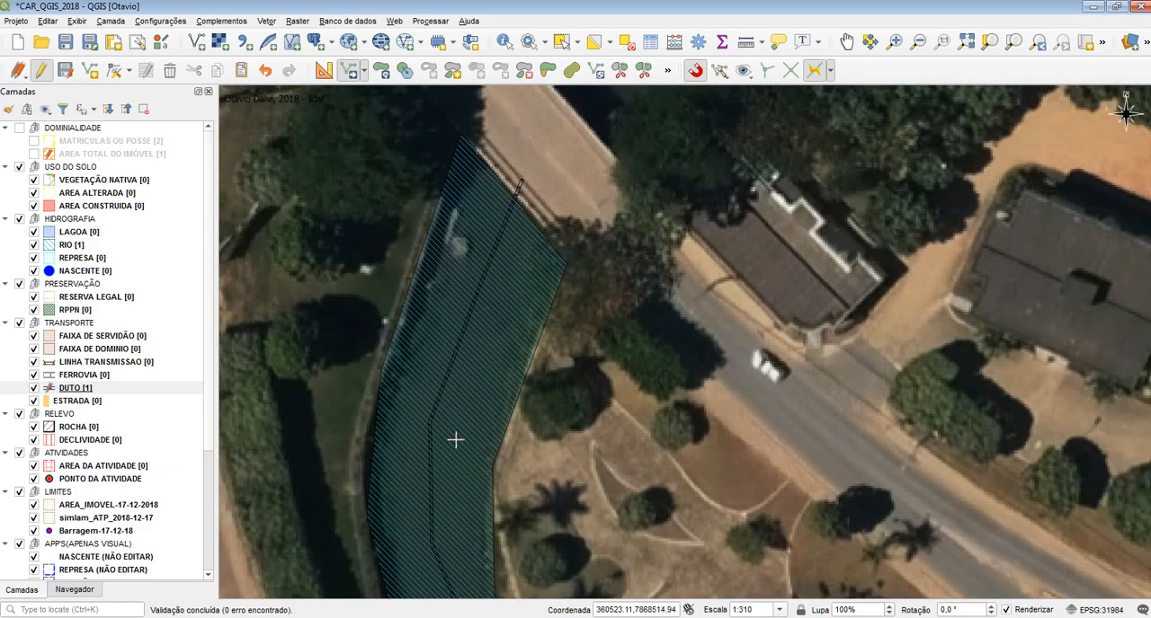
left_click_drag(513, 245, 504, 129)
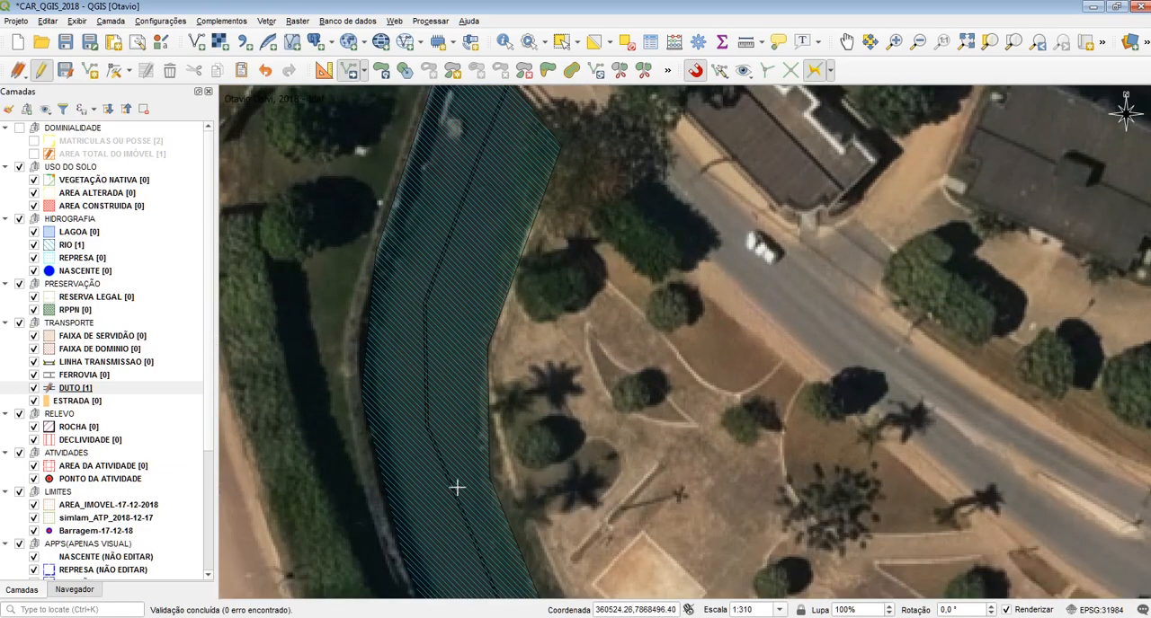
left_click_drag(479, 457, 480, 289)
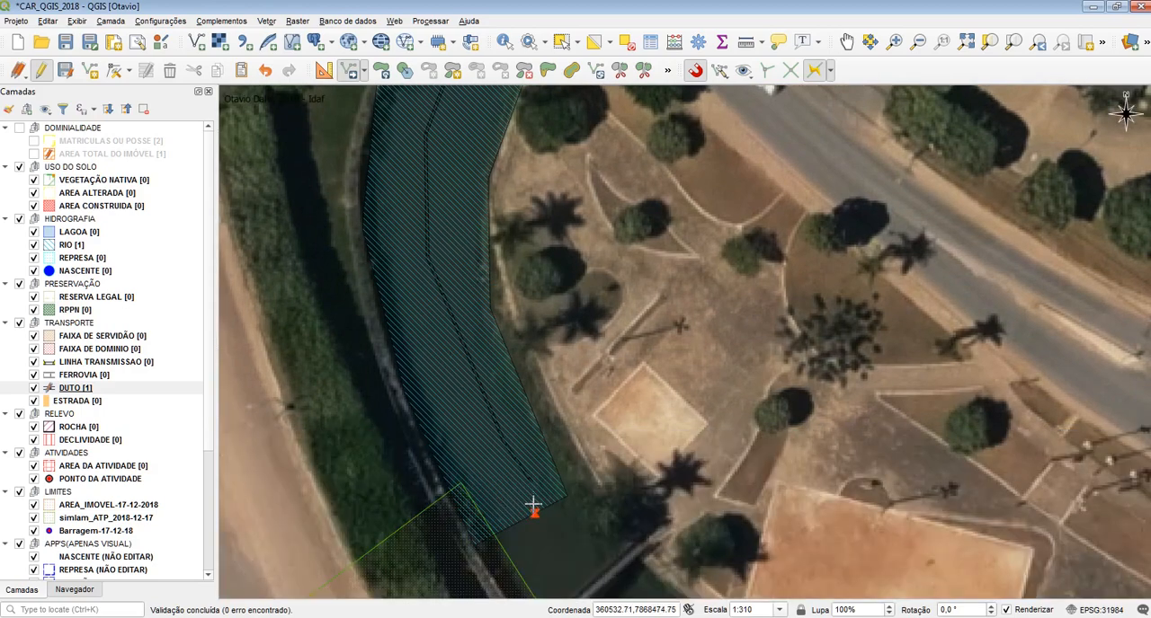
left_click_drag(488, 149, 509, 421)
left_click_drag(484, 211, 450, 280)
In the advanced snapping configuration, disable snapping for the HIDROGRAFIA group and enable it for DUTO under TRANSPORTE
scroll(507, 253, "up", 1)
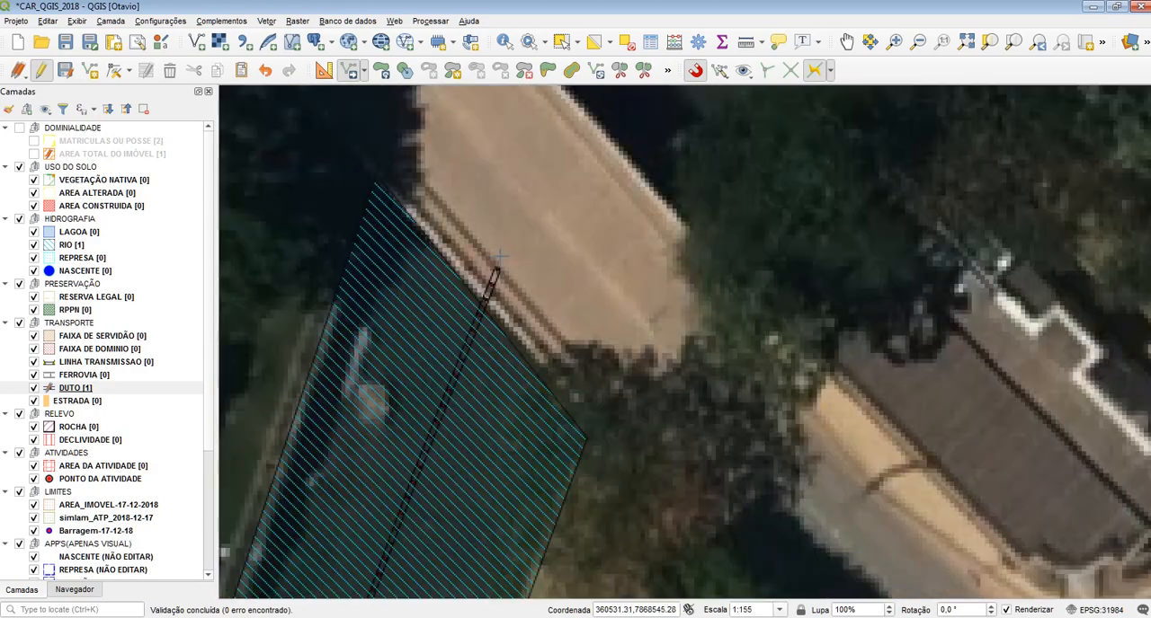
left_click(724, 75)
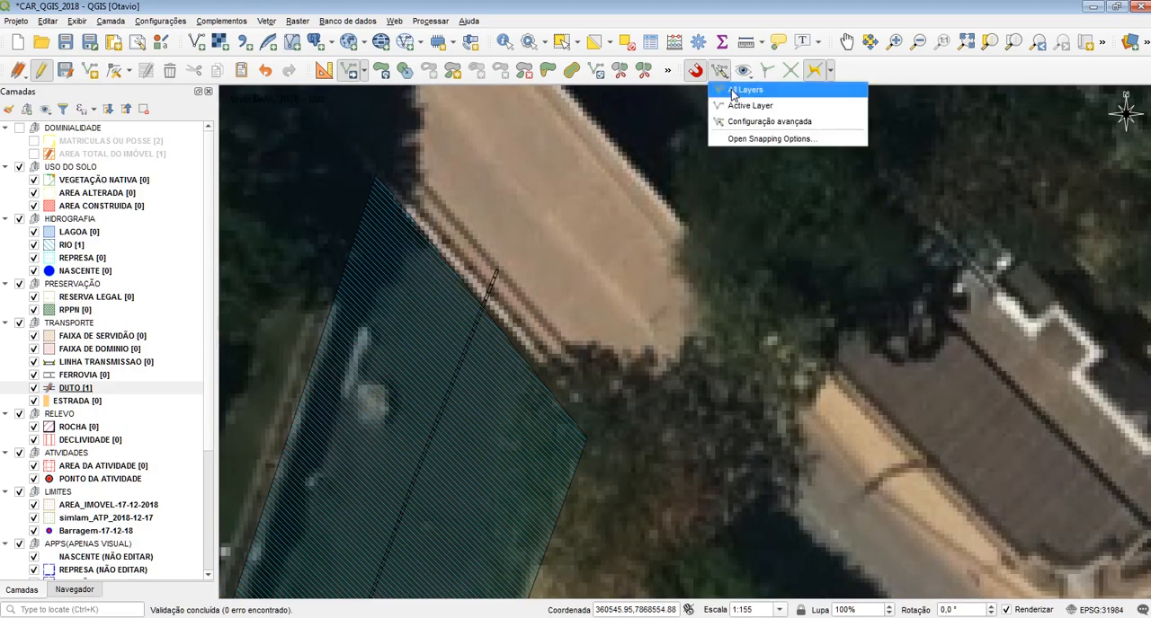
left_click(765, 122)
left_click(761, 131)
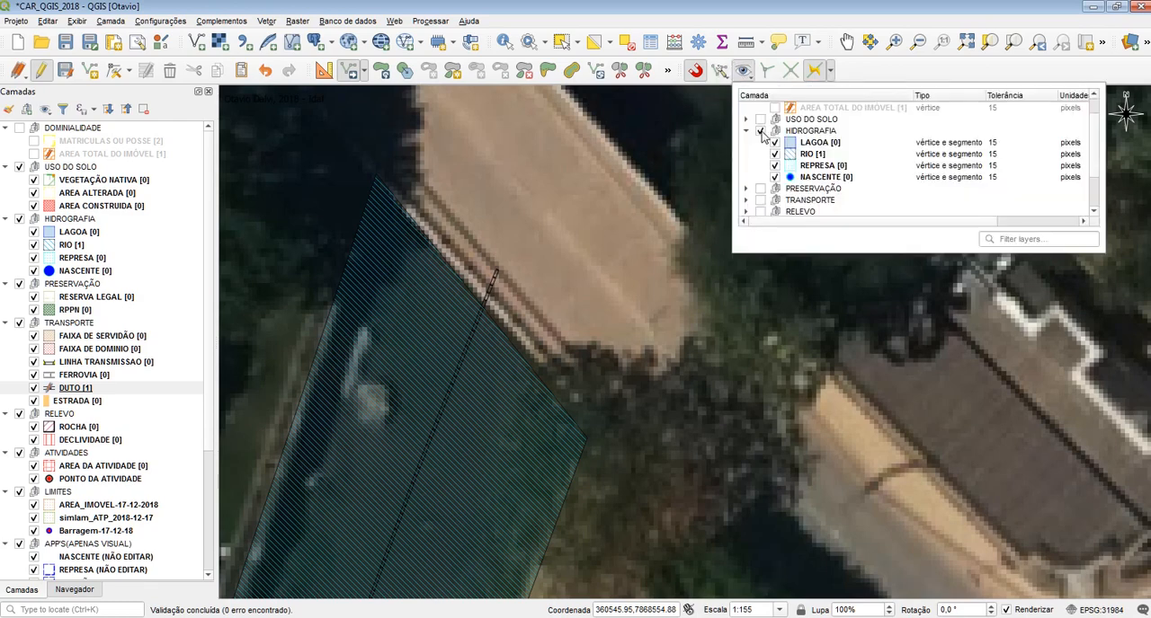
left_click(760, 131)
scroll(763, 162, "down", 1)
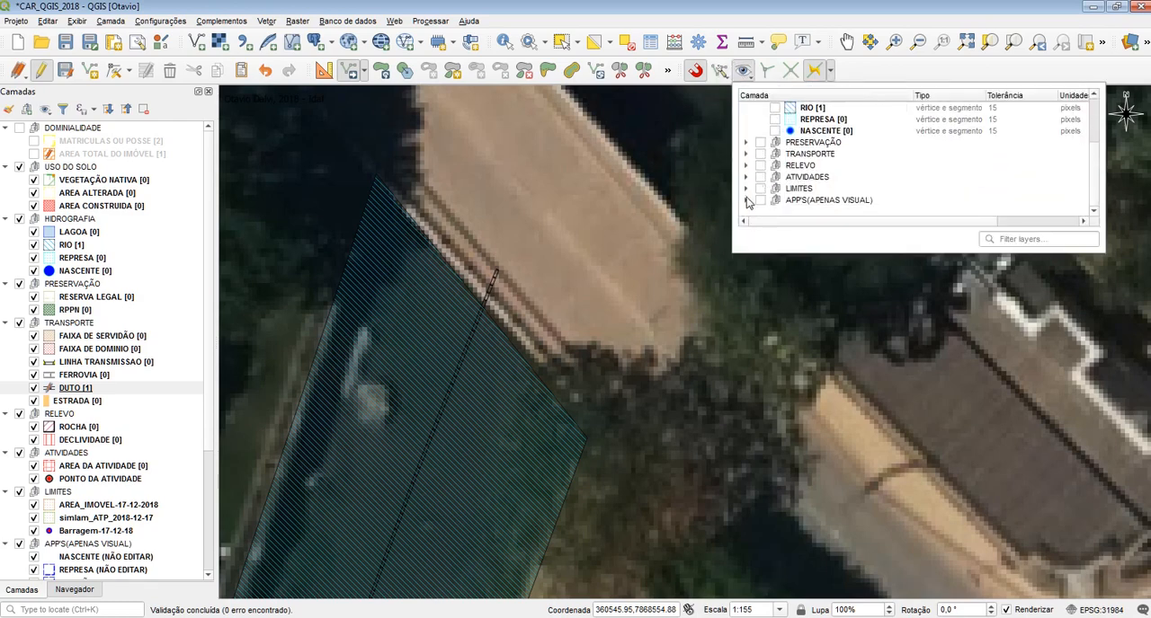
left_click(745, 154)
scroll(779, 175, "down", 1)
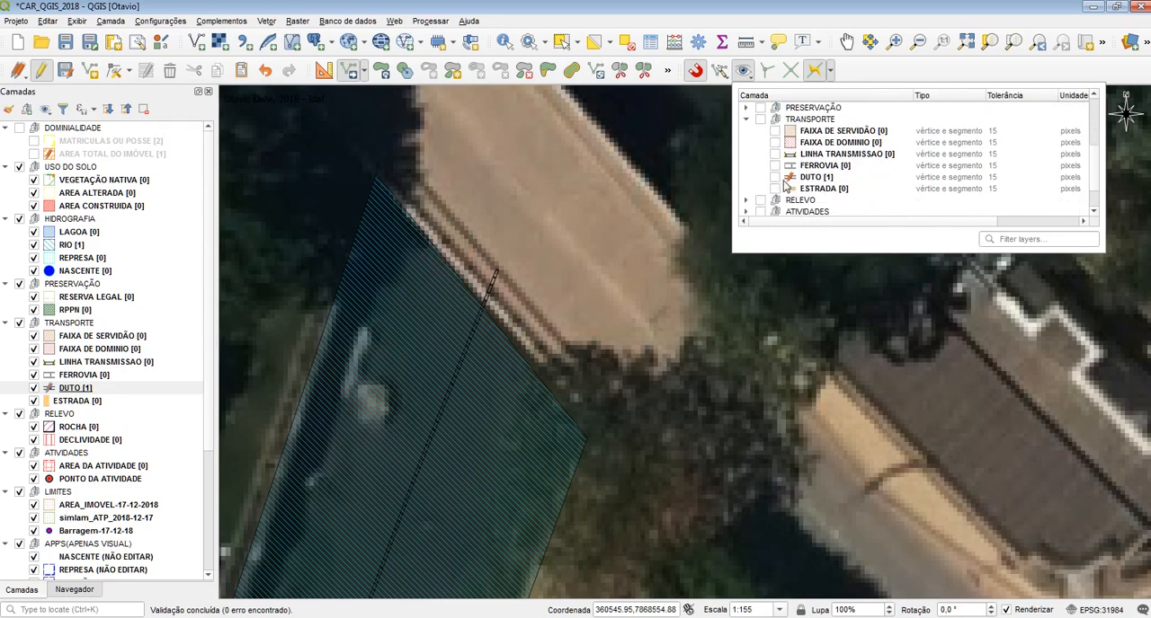
left_click(775, 177)
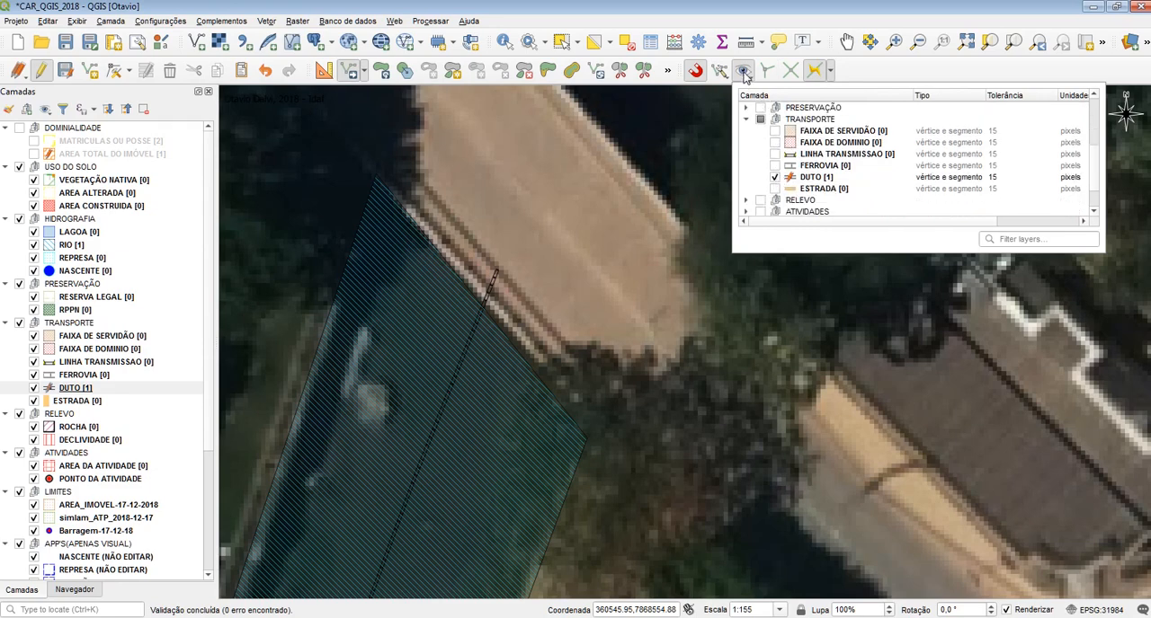
left_click(904, 77)
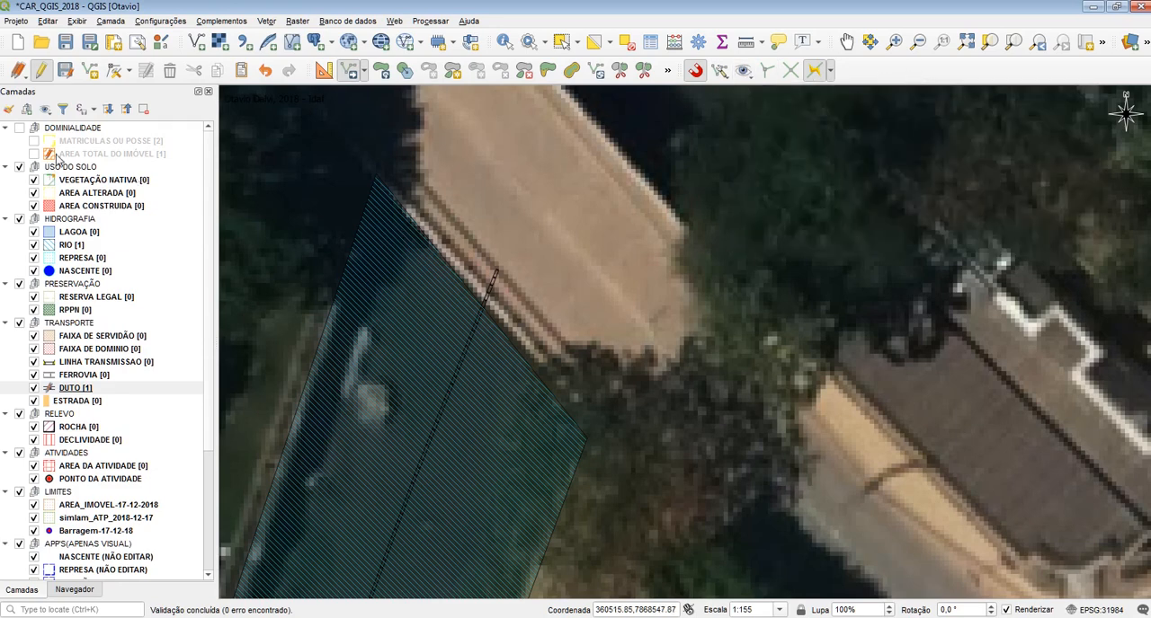
End editing of the DUTO layer and put the RIO layer into edit mode
left_click(80, 390)
key("ctrl+shift+m")
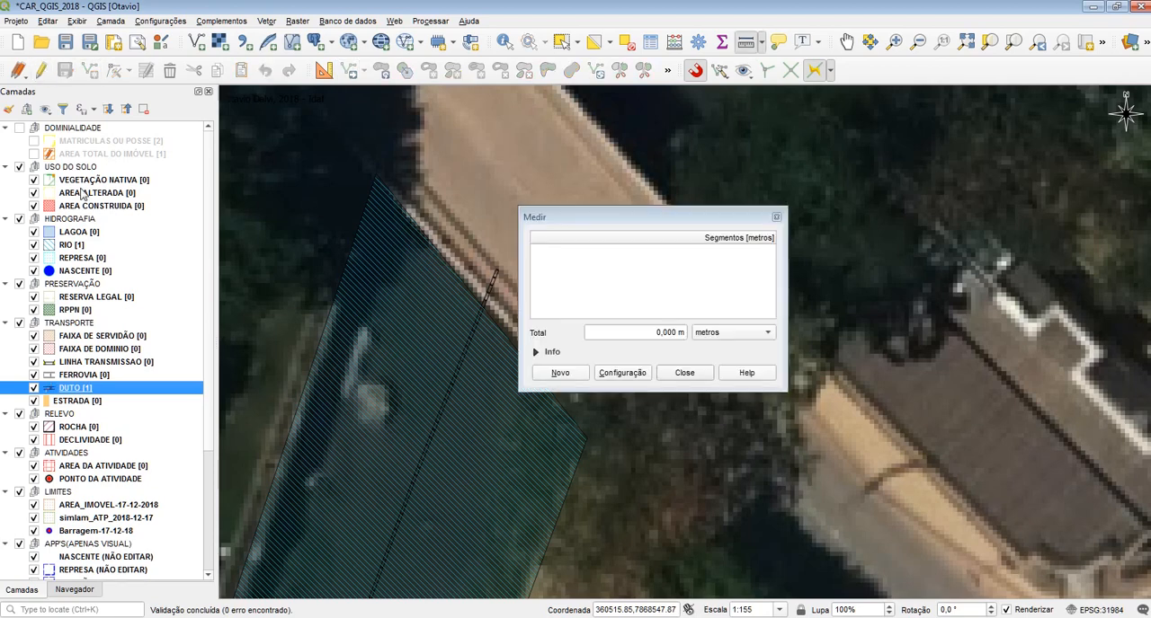
left_click(684, 372)
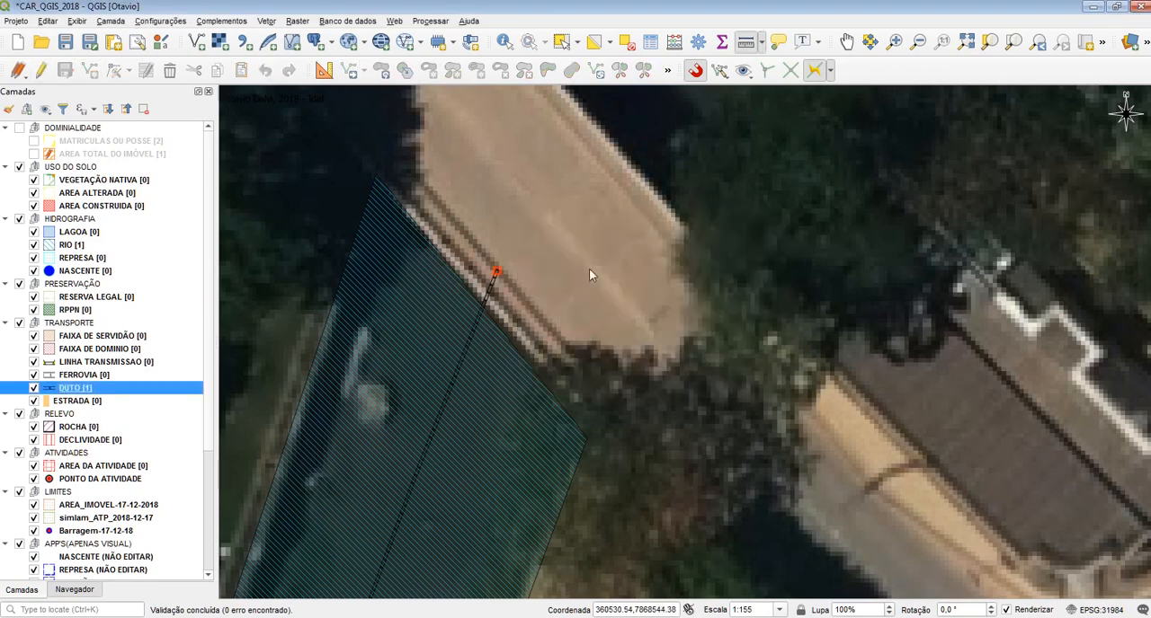
left_click(72, 244)
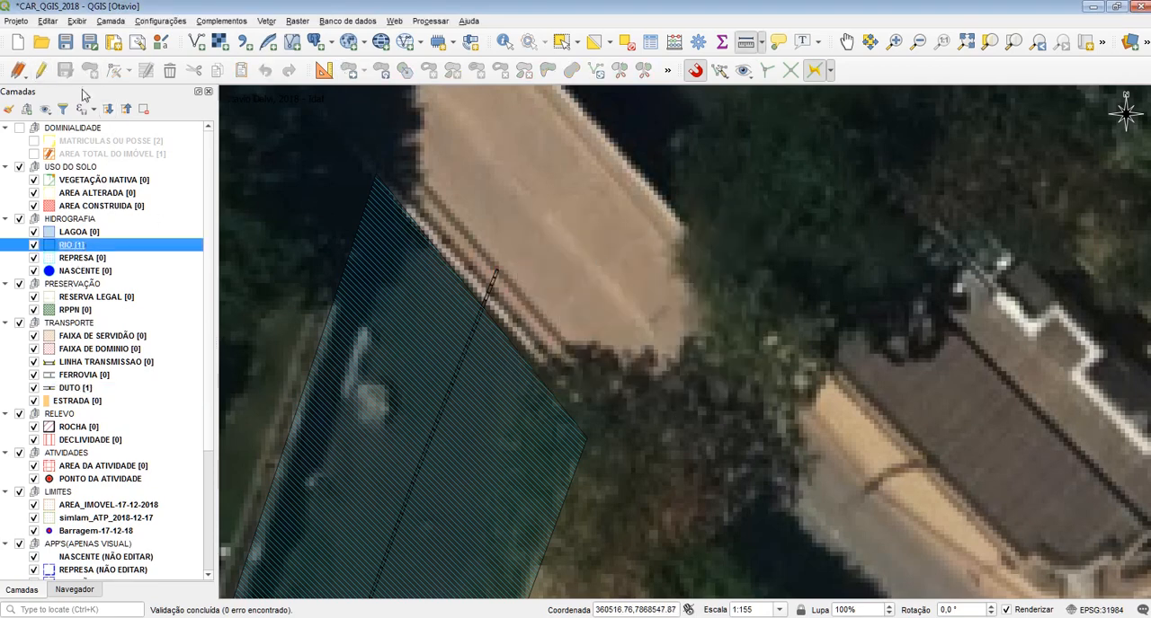
left_click(40, 70)
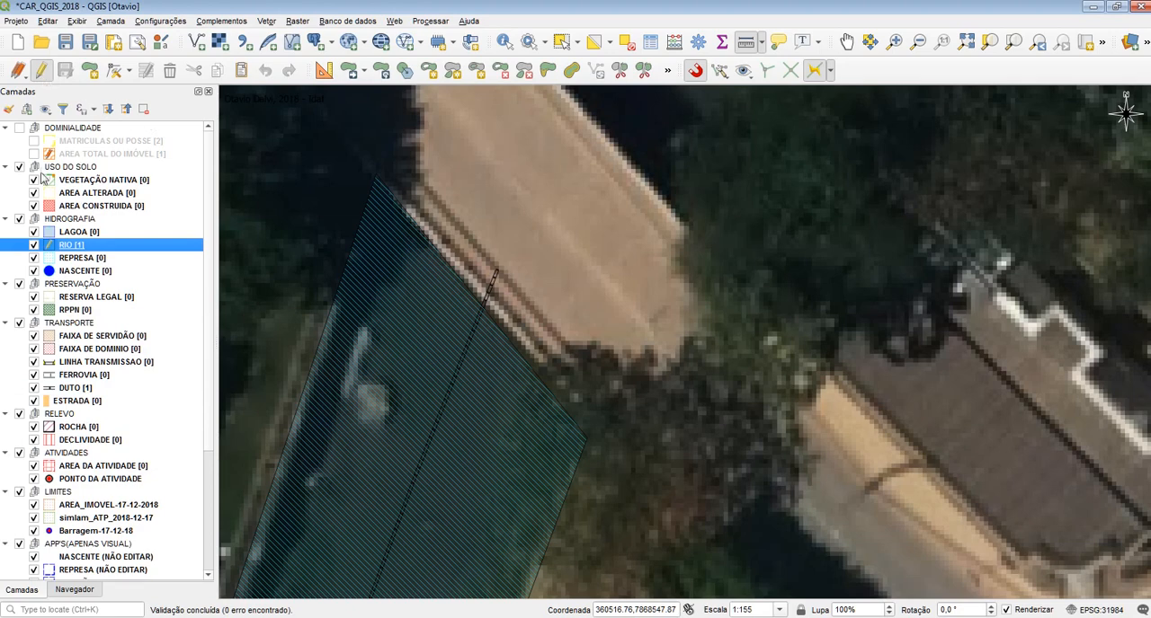
Split the RIO polygon with an offset trace along the DUTO line, from the northern bridge around its southern end and back
left_click(620, 72)
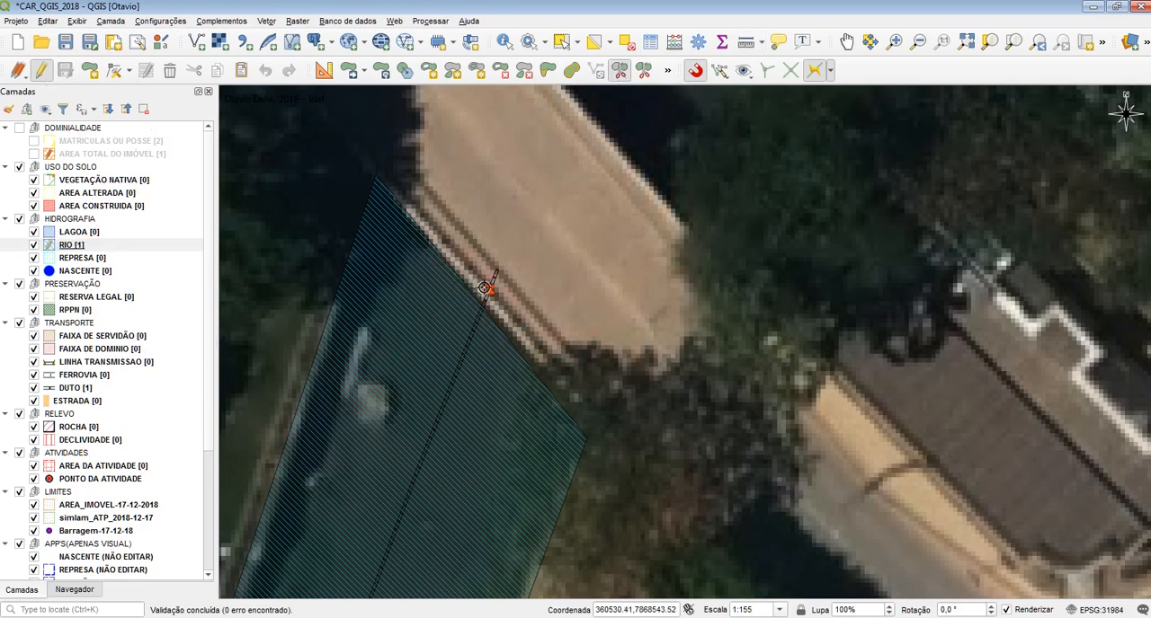
left_click(519, 211)
scroll(440, 400, "down", 2)
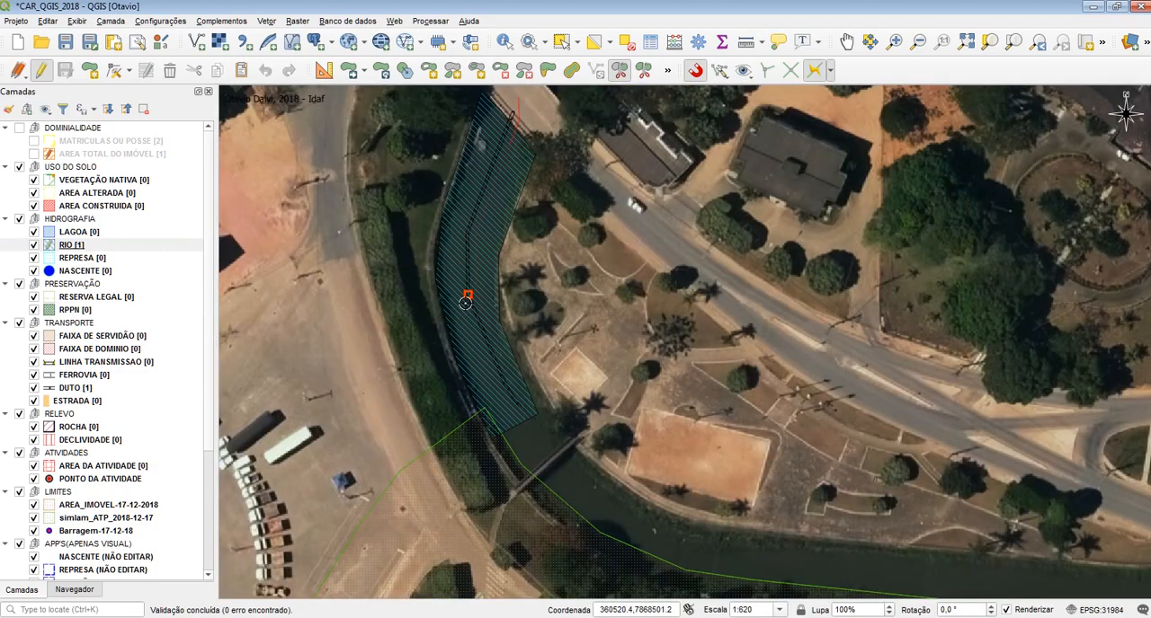
scroll(514, 409, "up", 2)
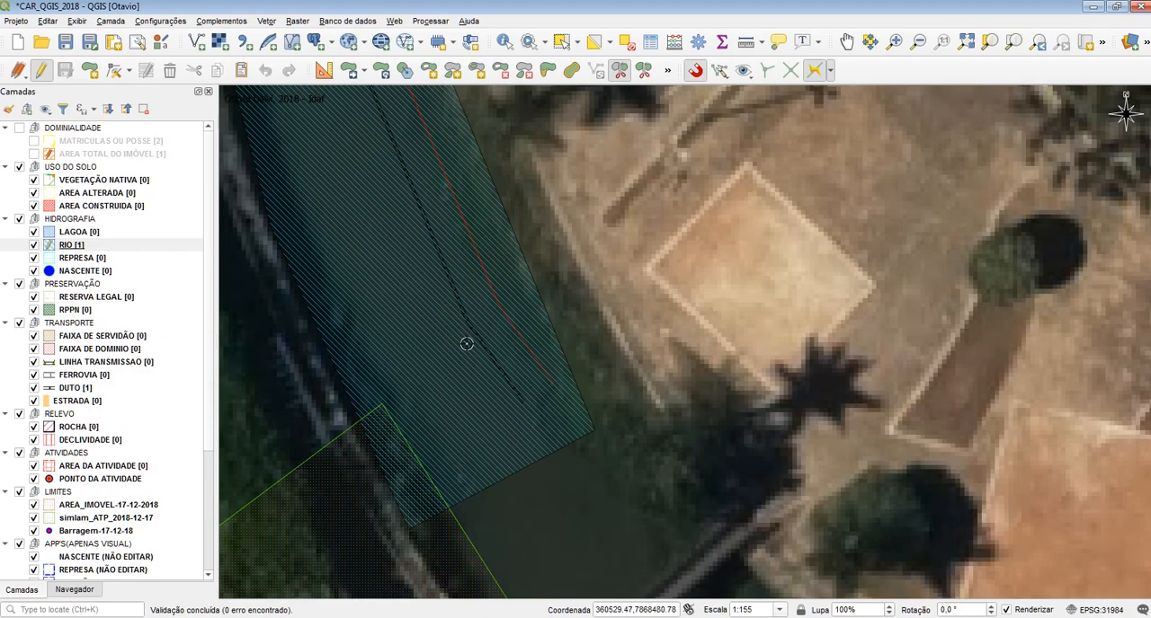
left_click_drag(389, 180, 473, 500)
left_click_drag(398, 159, 500, 396)
left_click_drag(581, 252, 513, 429)
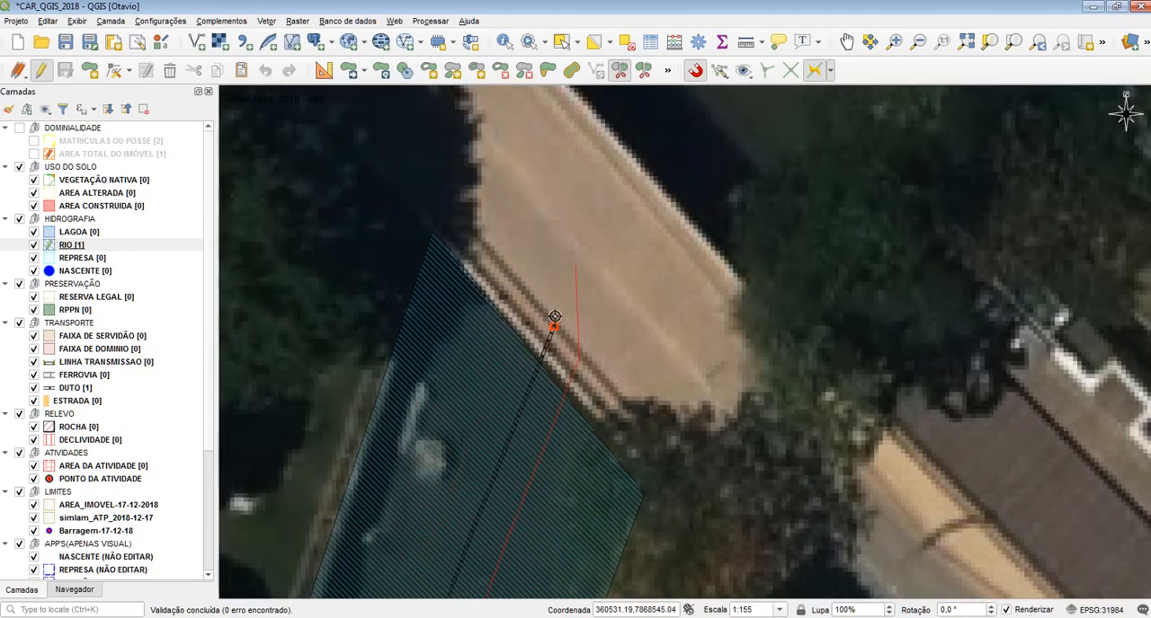
right_click(567, 202)
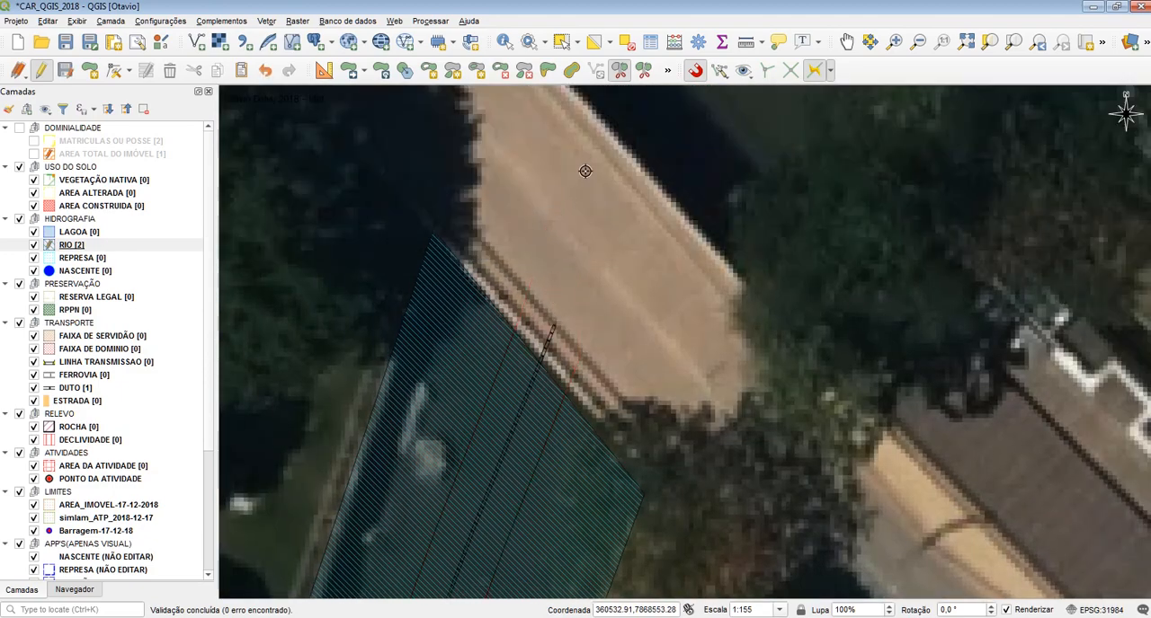
Select the narrow strip split out of the RIO polygon around the DUTO line, check its extent and delete it
scroll(597, 126, "down", 1)
left_click(562, 42)
left_click(562, 307)
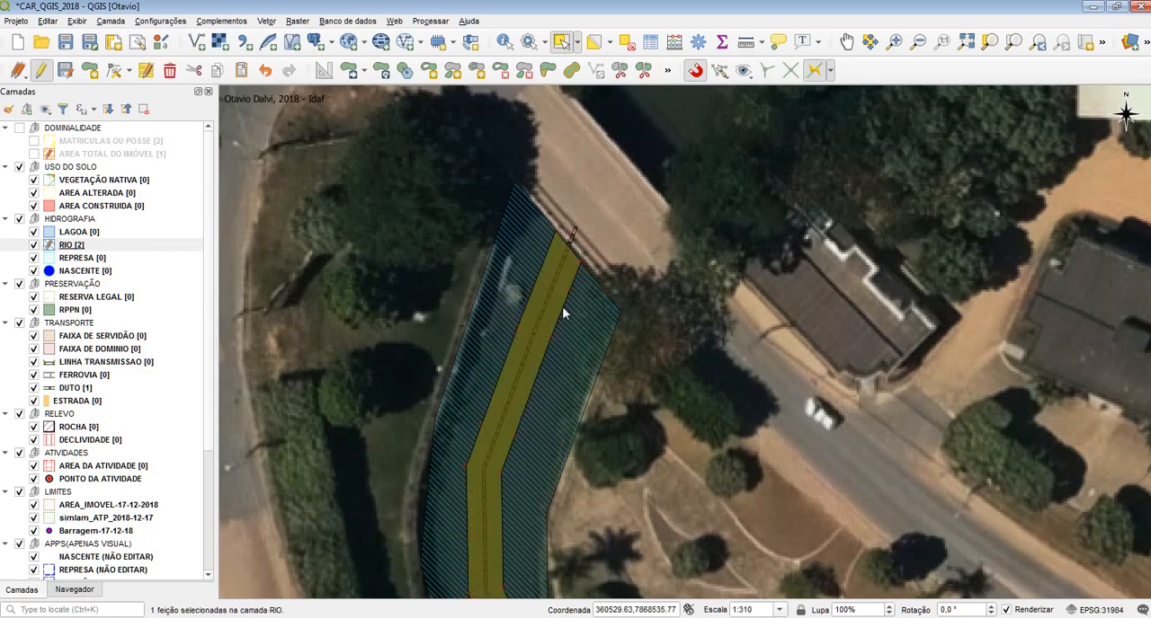
left_click_drag(524, 503, 534, 239)
left_click_drag(584, 577, 566, 509)
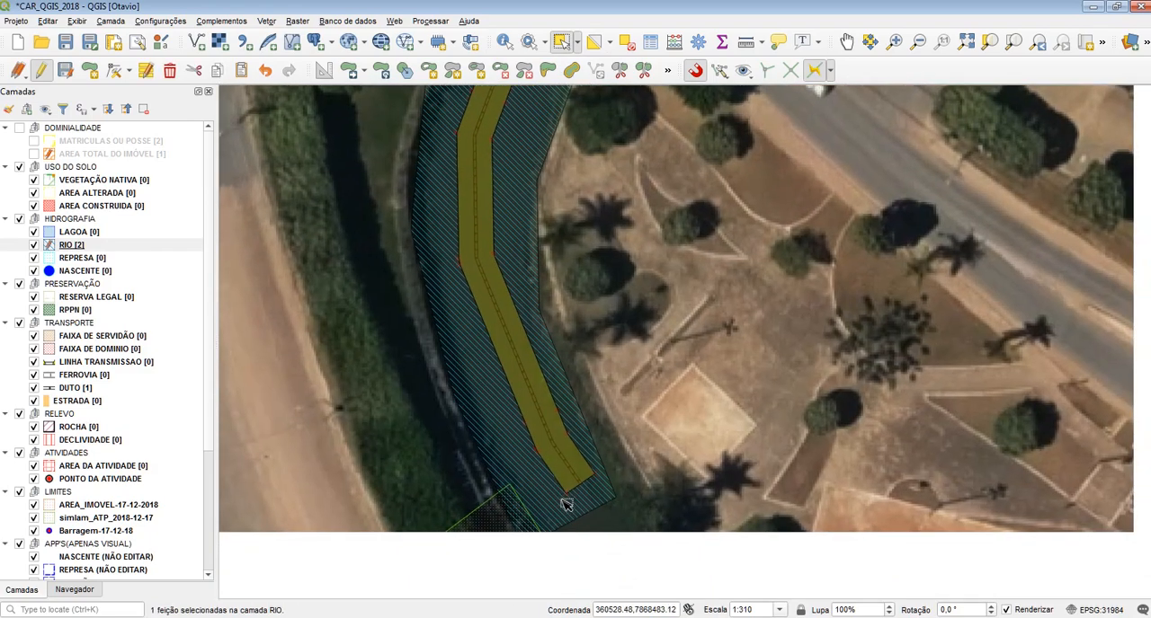
left_click_drag(558, 252, 581, 560)
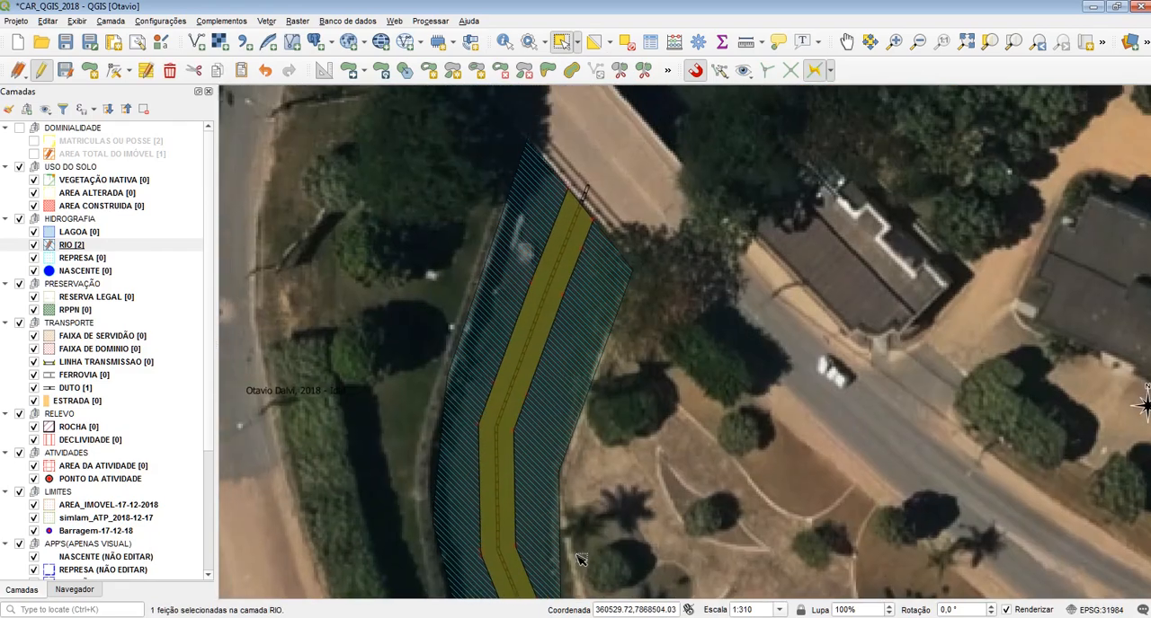
left_click(606, 270)
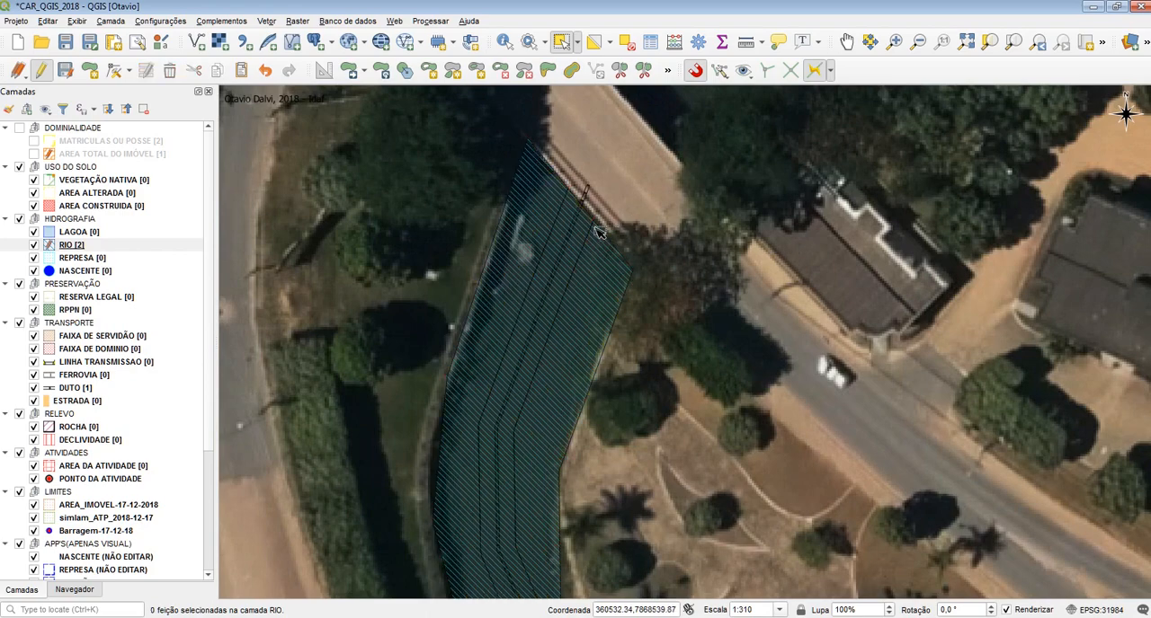
left_click(586, 232)
key("Delete")
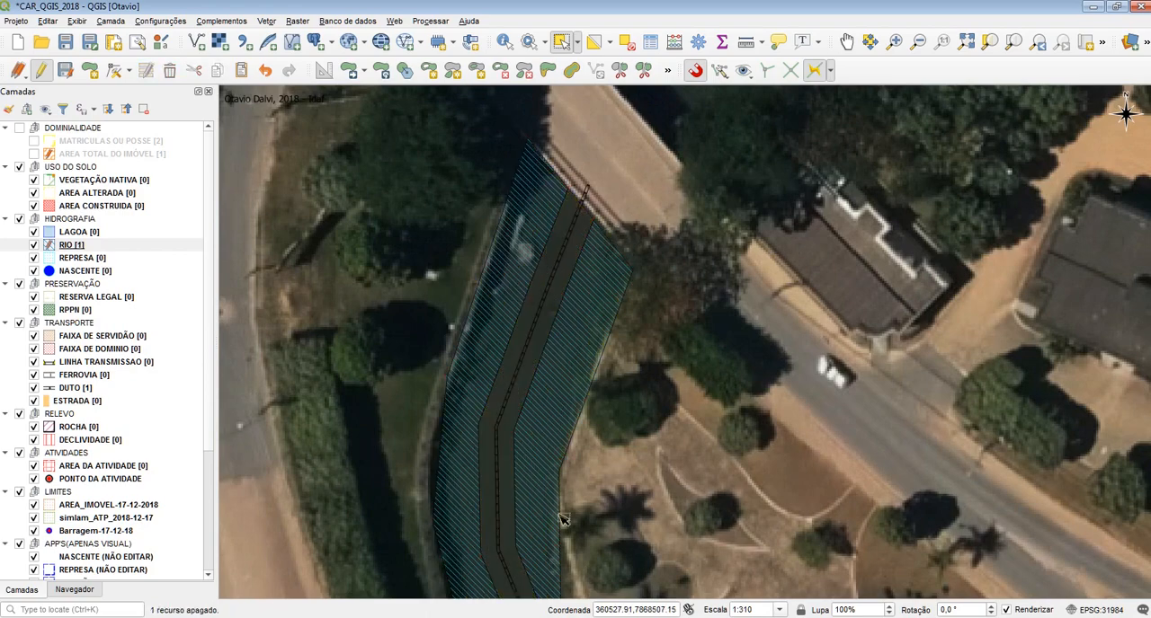
Examine the gap around the DUTO line in the RIO polygon, from its southern end to the northern bridge
left_click_drag(520, 424, 507, 226)
left_click_drag(551, 515, 531, 357)
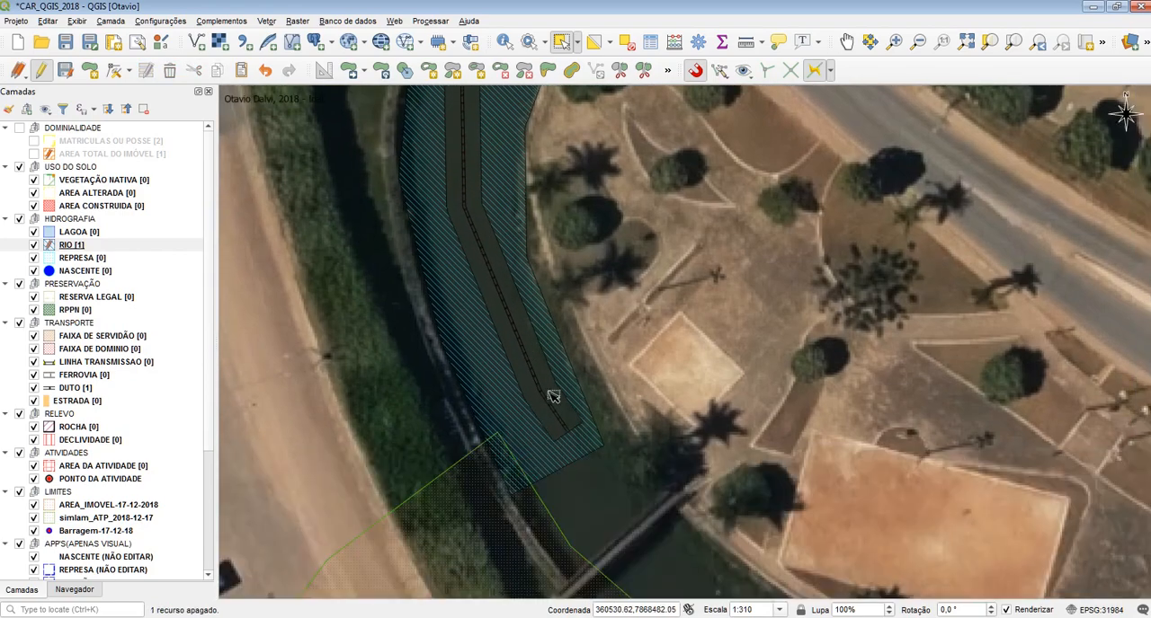
left_click_drag(498, 180, 501, 392)
scroll(501, 392, "up", 1)
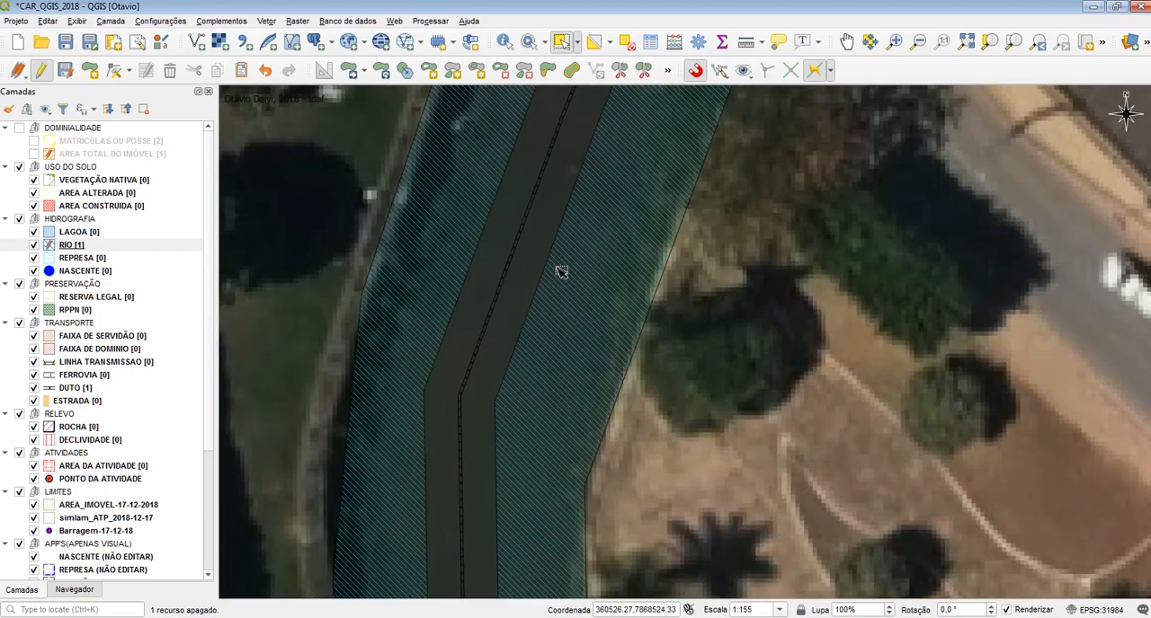
left_click_drag(527, 206, 530, 454)
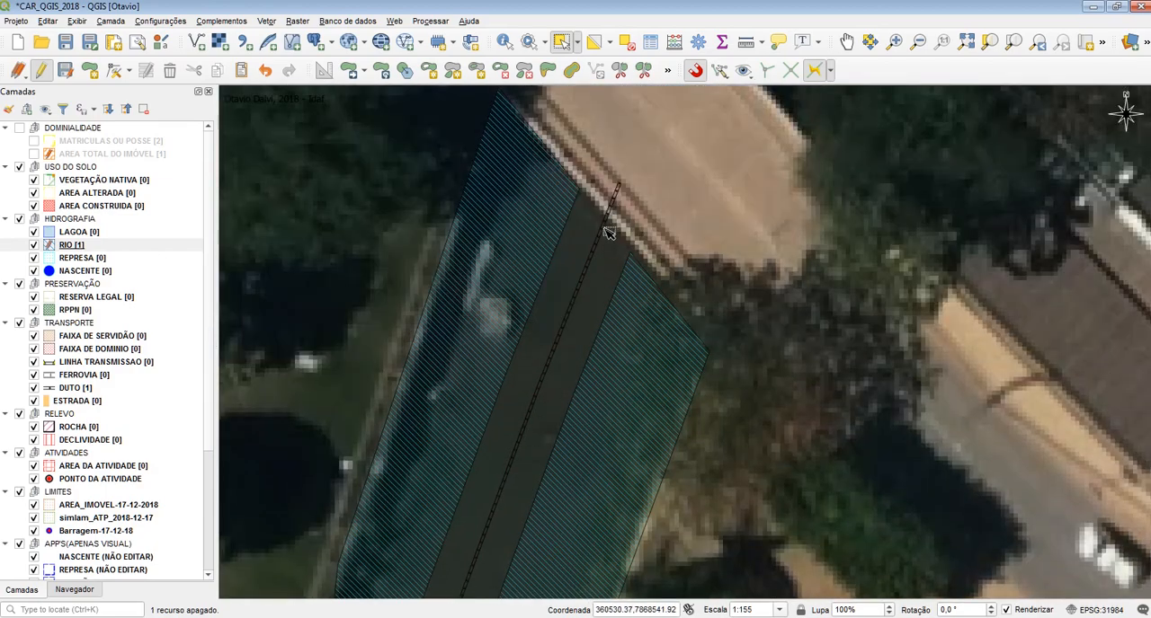
scroll(611, 231, "up", 1)
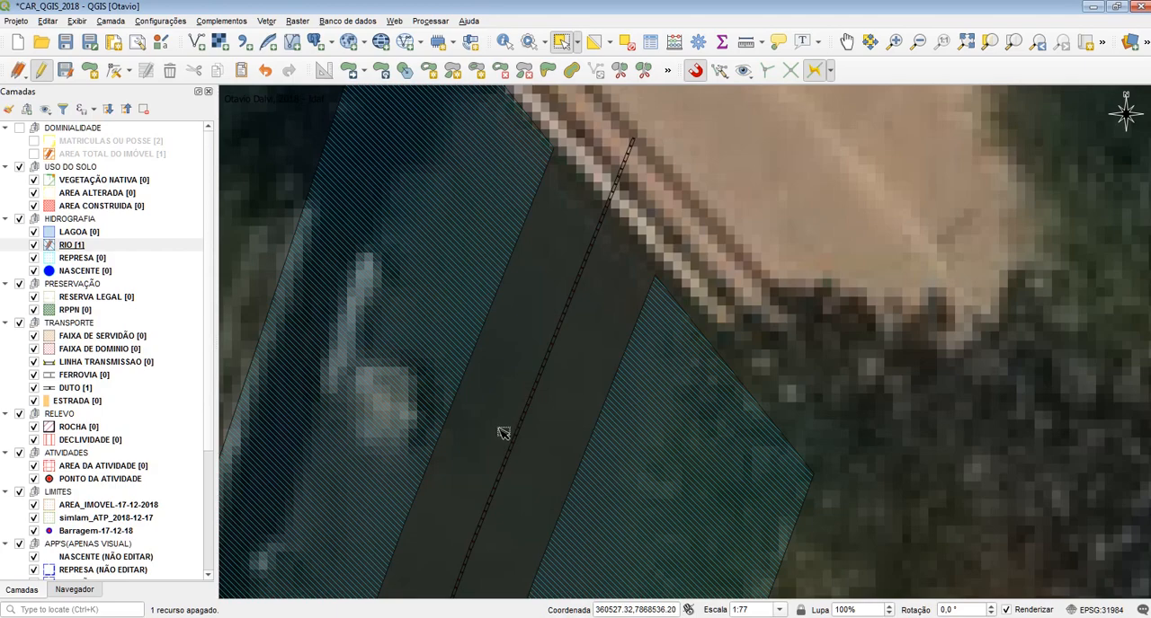
scroll(640, 227, "down", 1)
scroll(640, 227, "down", 1)
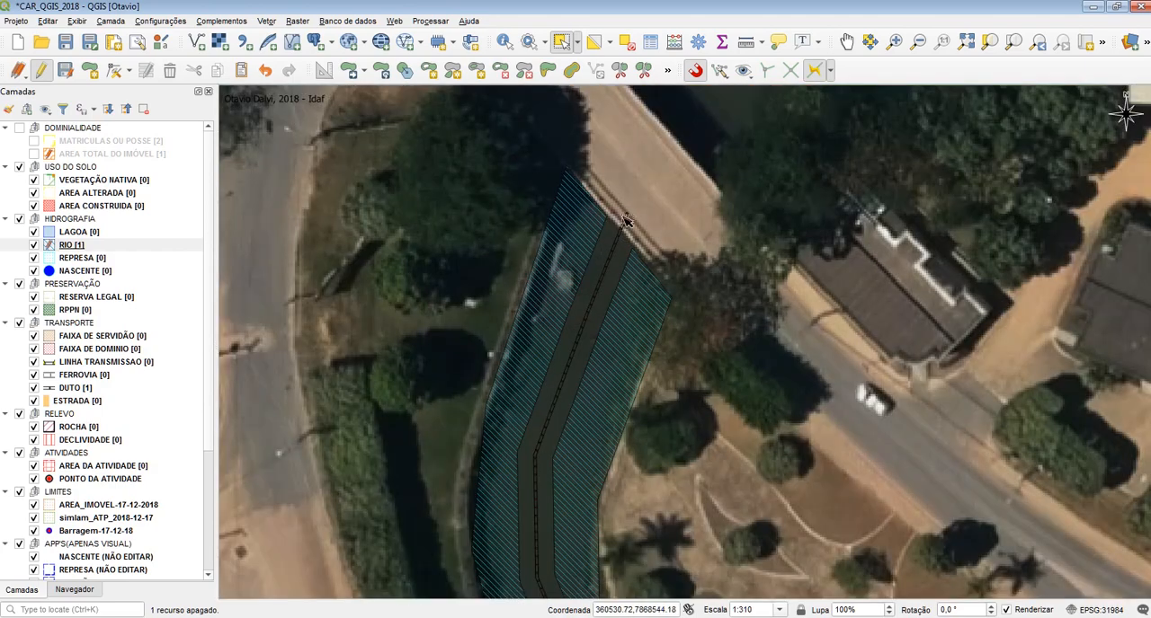
left_click_drag(827, 141, 729, 179)
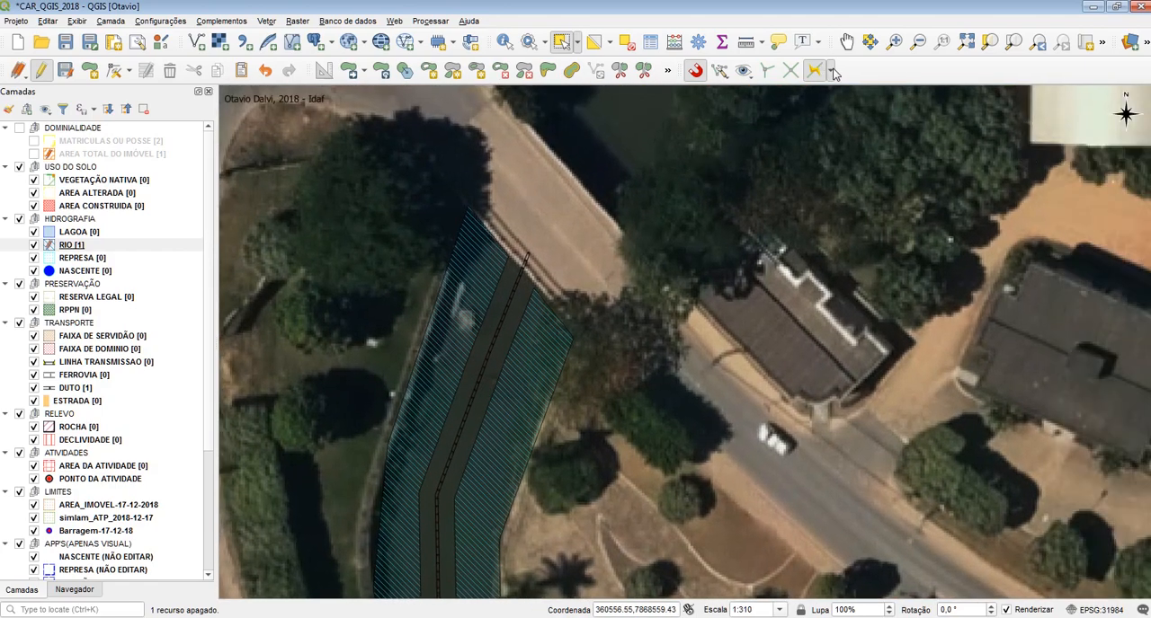
Turn tracing off and undo the strip deletion and the split of the RIO polygon
left_click(831, 72)
left_click(819, 76)
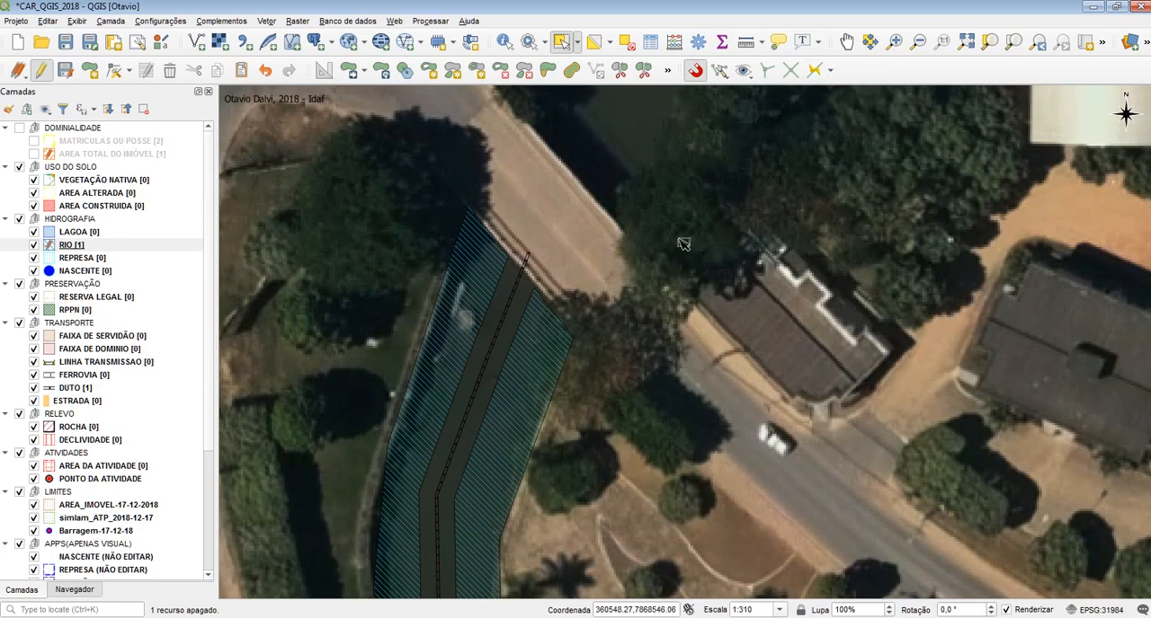
key("ctrl+z")
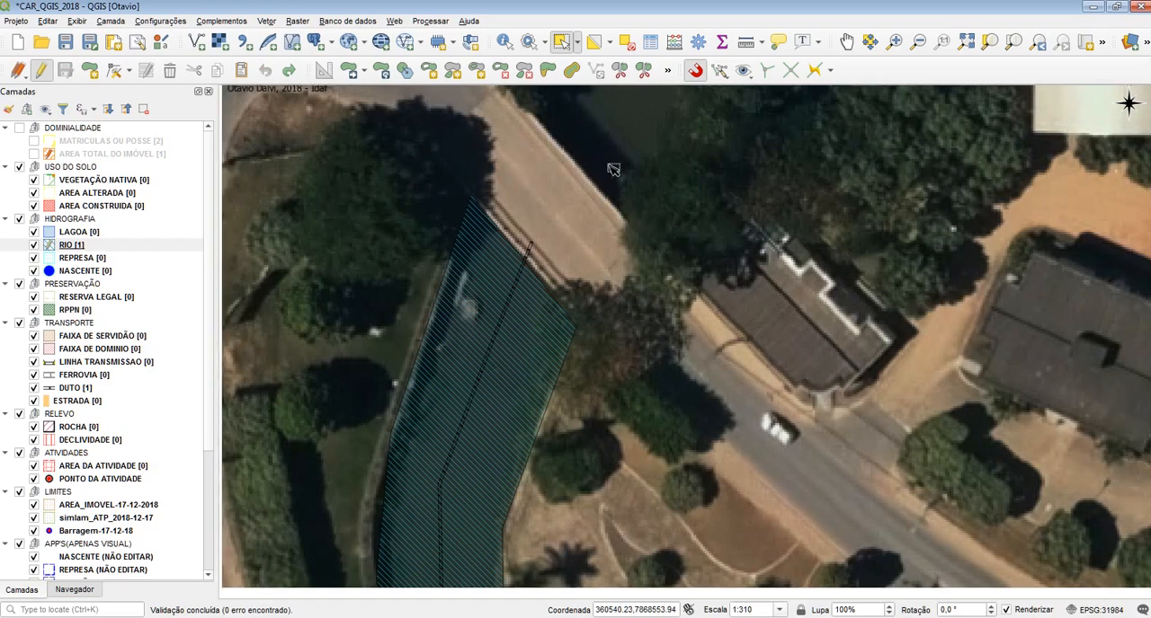
left_click_drag(613, 169, 617, 75)
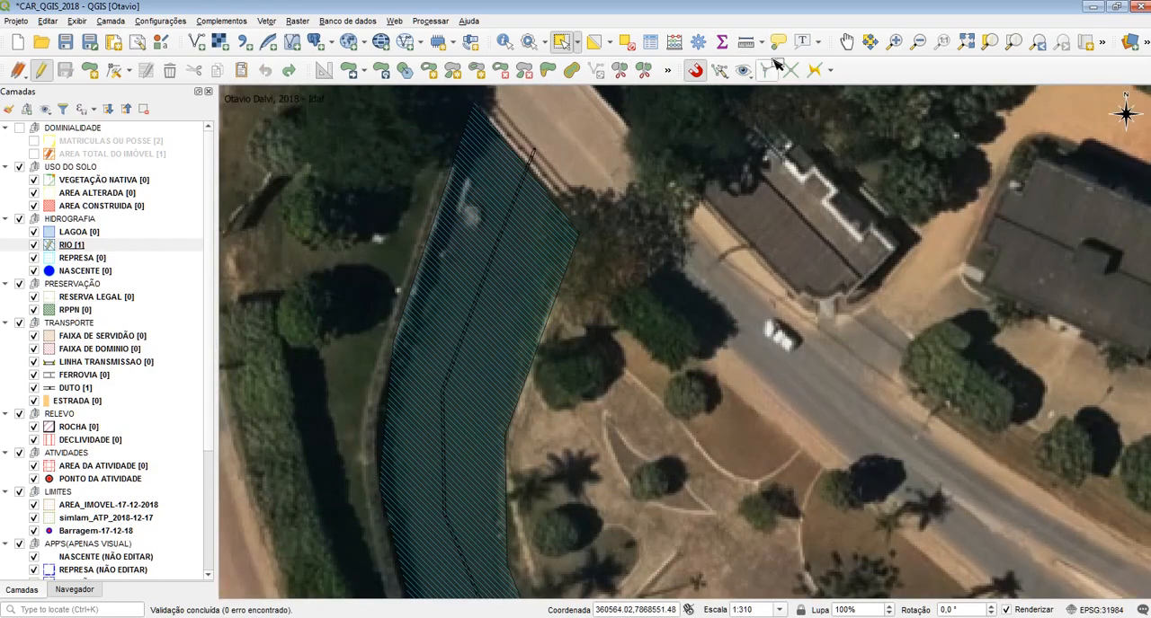
Activate the Split Features tool for the RIO layer and turn tracing back on
left_click(620, 70)
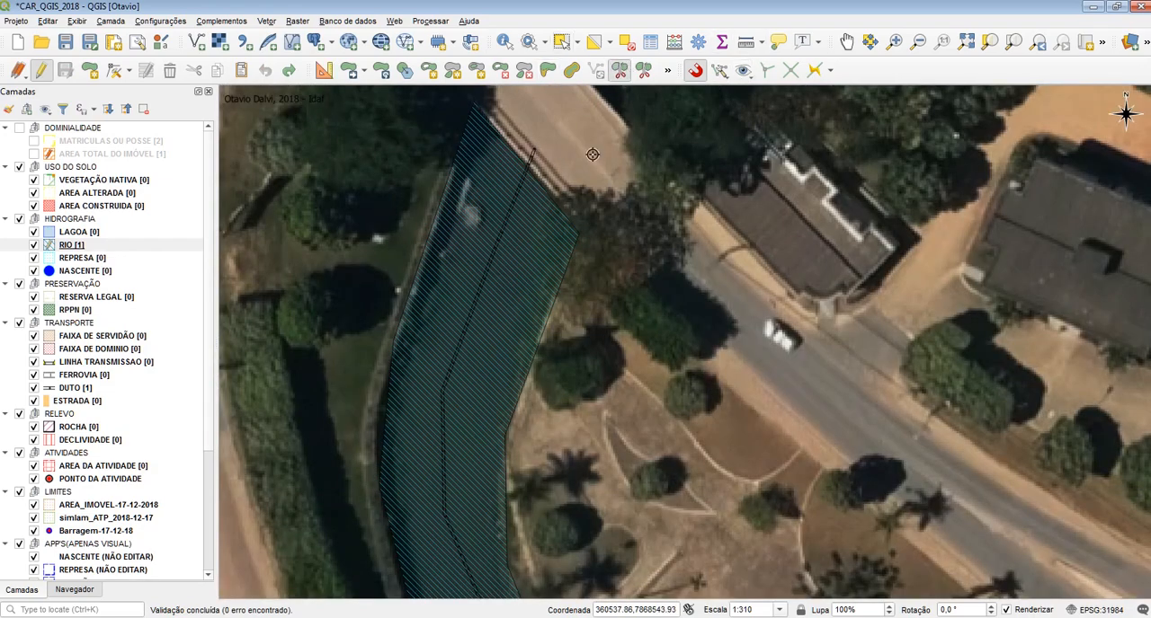
left_click(535, 146)
right_click(543, 205)
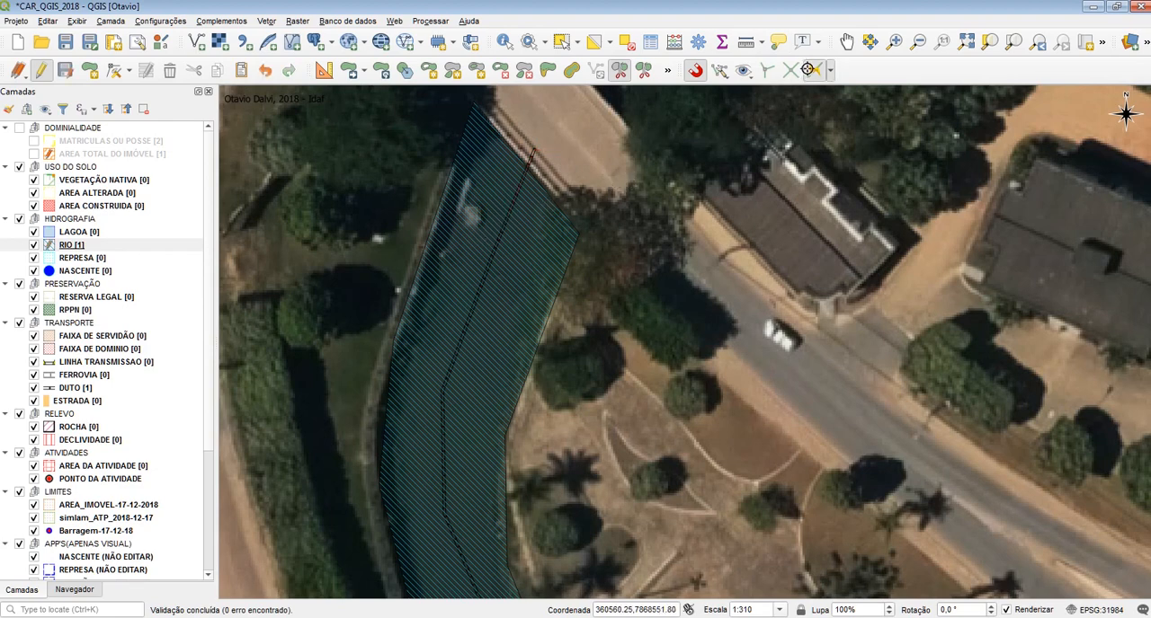
left_click(589, 142)
Try to split the RIO polygon with an offset trace from the DUTO line's southern end around the northern bridge and back
scroll(593, 181, "down", 1)
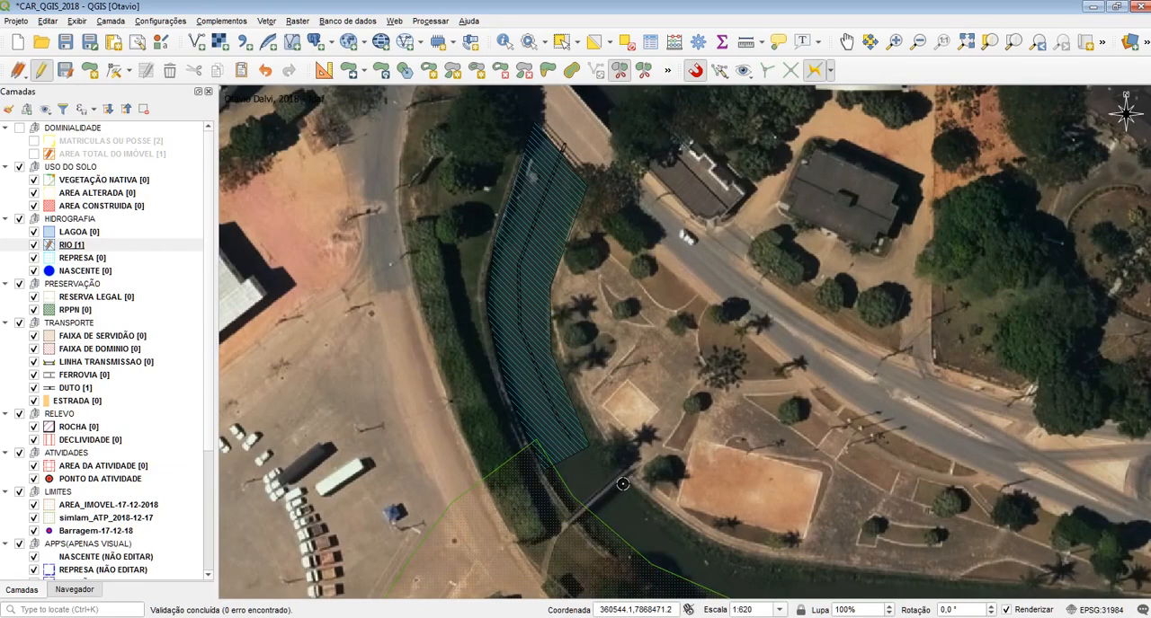
scroll(588, 476, "up", 2)
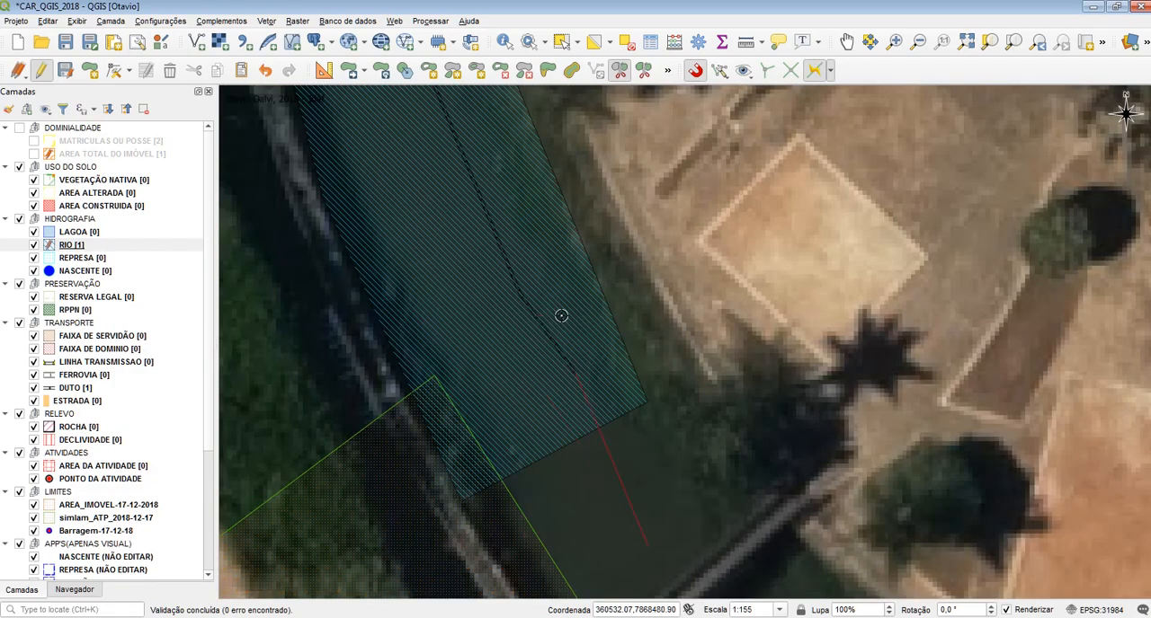
scroll(543, 328, "down", 1)
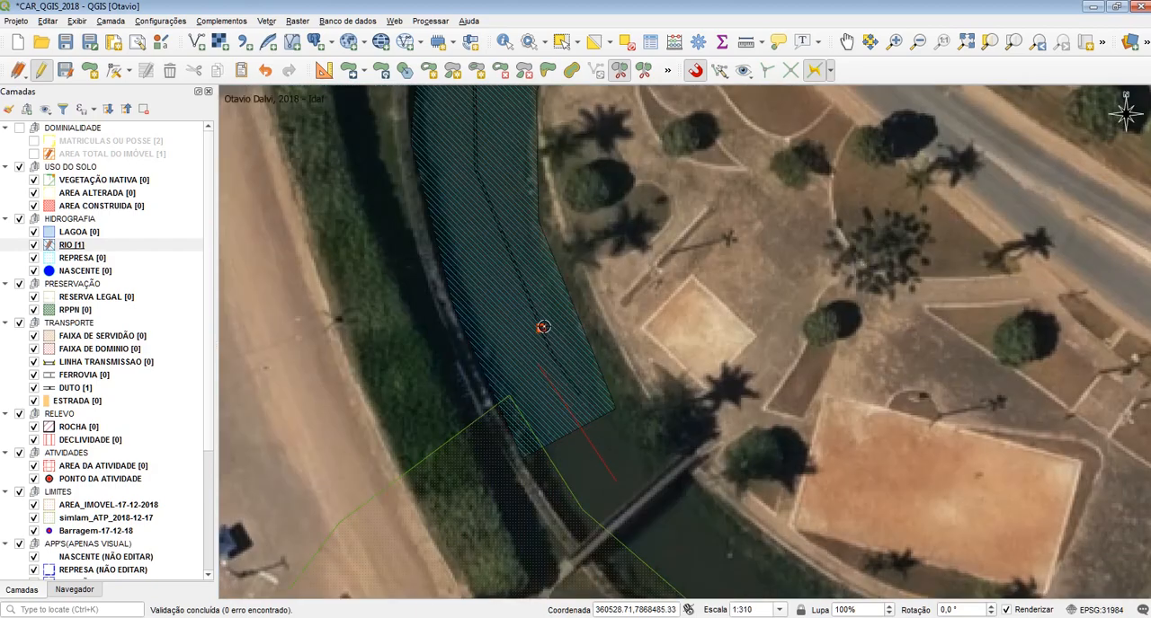
left_click_drag(495, 171, 522, 408)
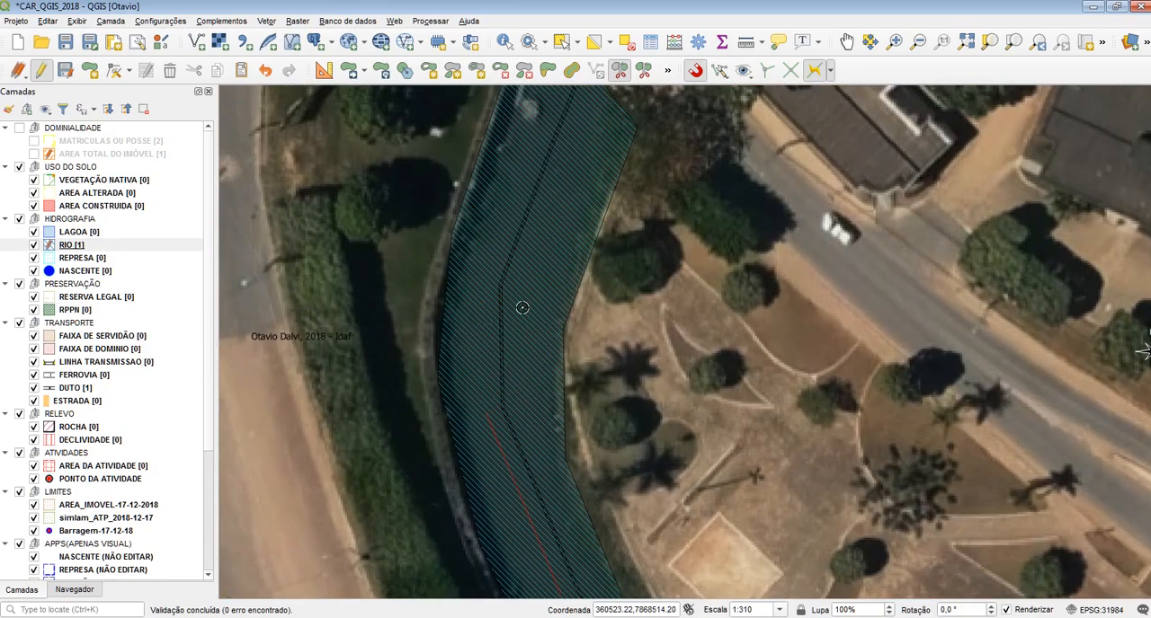
left_click(502, 282)
left_click_drag(577, 135, 578, 210)
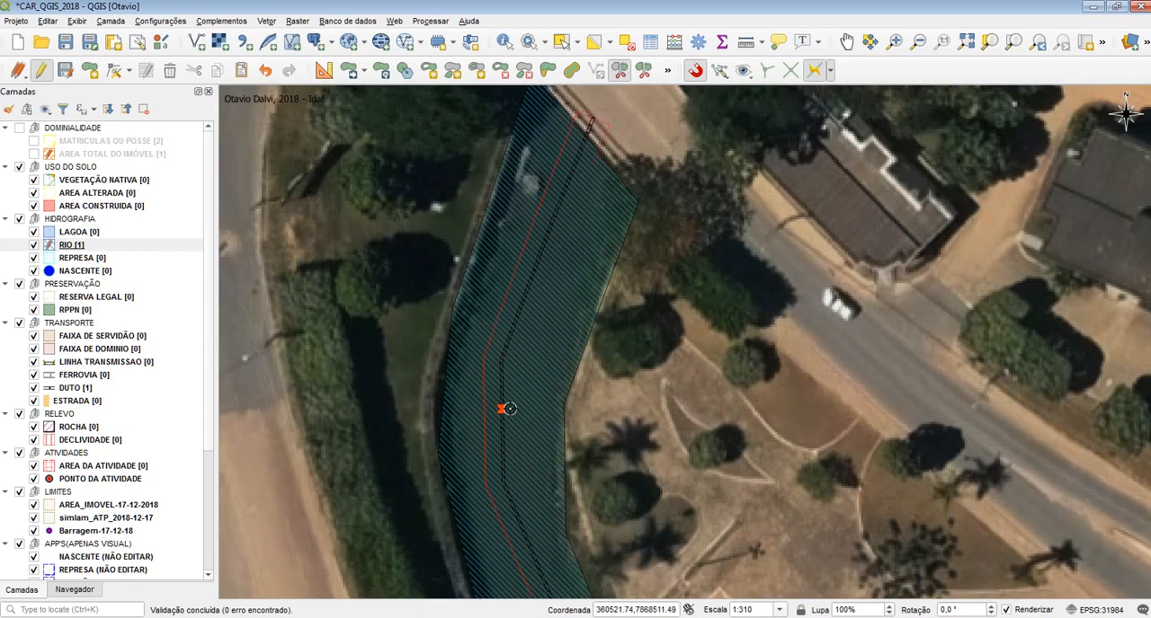
left_click_drag(539, 474, 532, 211)
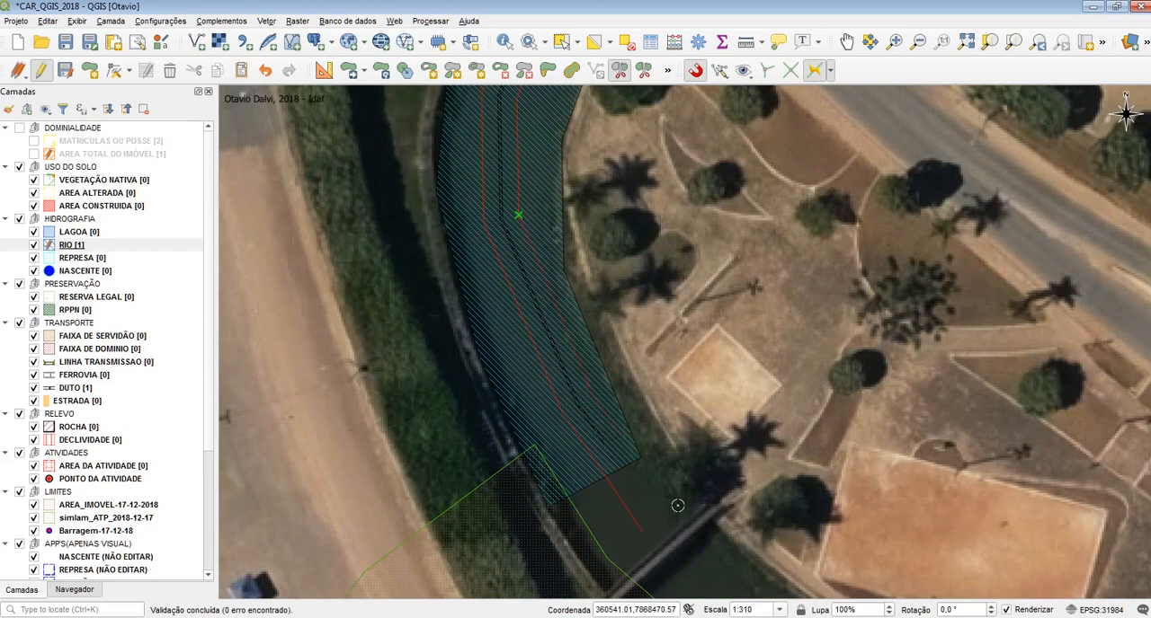
right_click(660, 385)
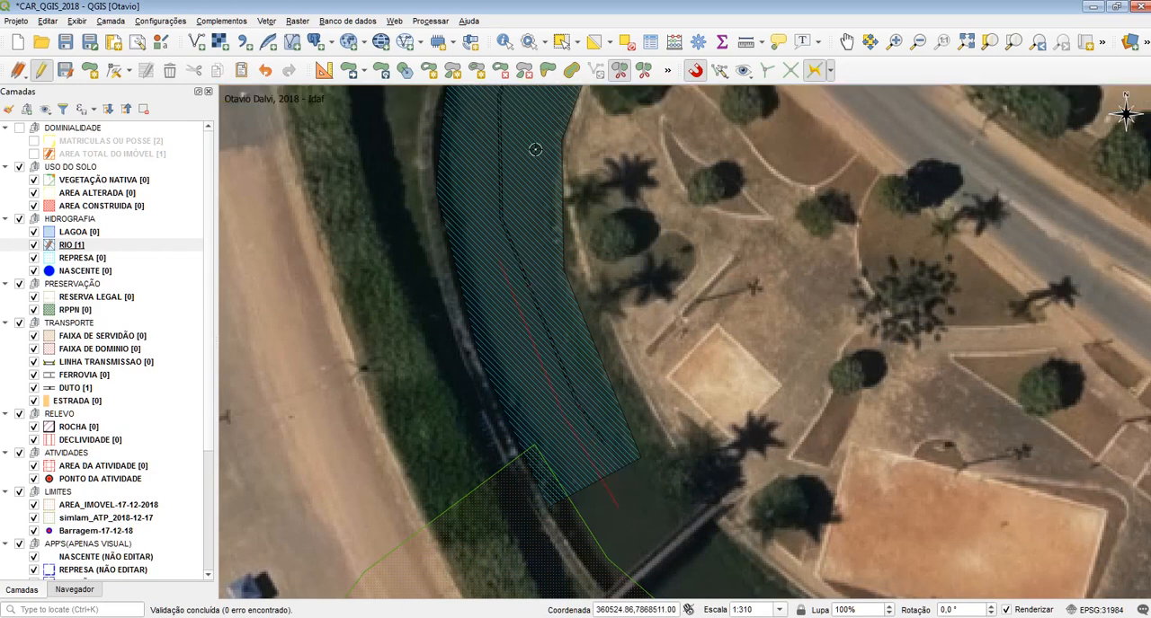
Split the RIO polygon along both sides of the DUTO line with an offset trace looping around its northern end
left_click(500, 131)
left_click_drag(510, 195, 519, 397)
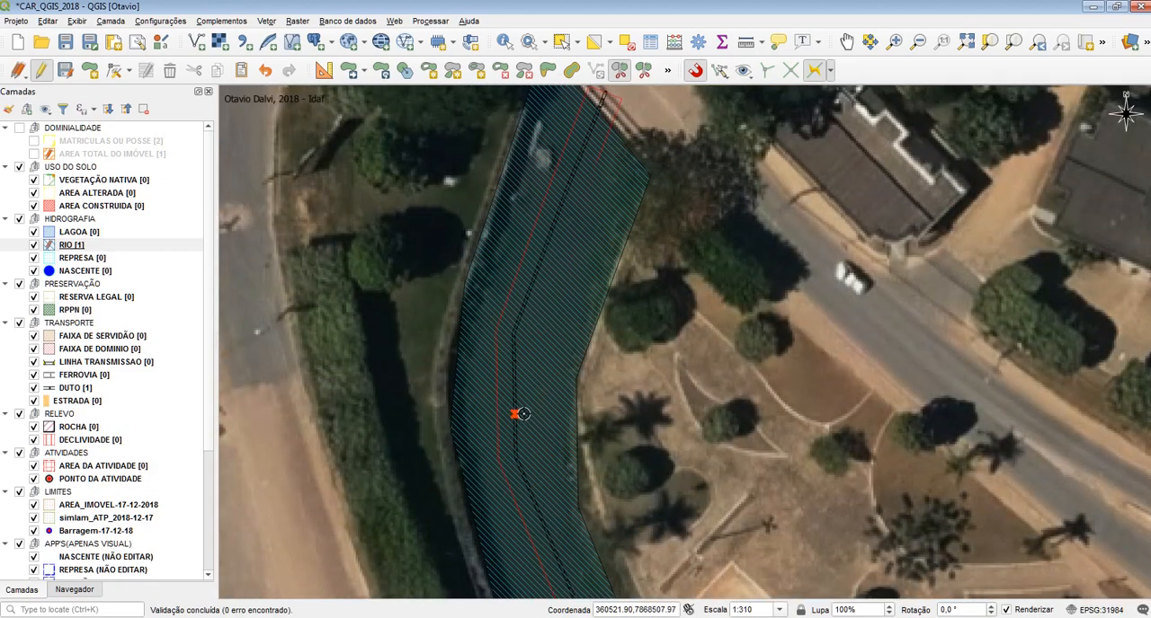
left_click_drag(521, 470, 517, 234)
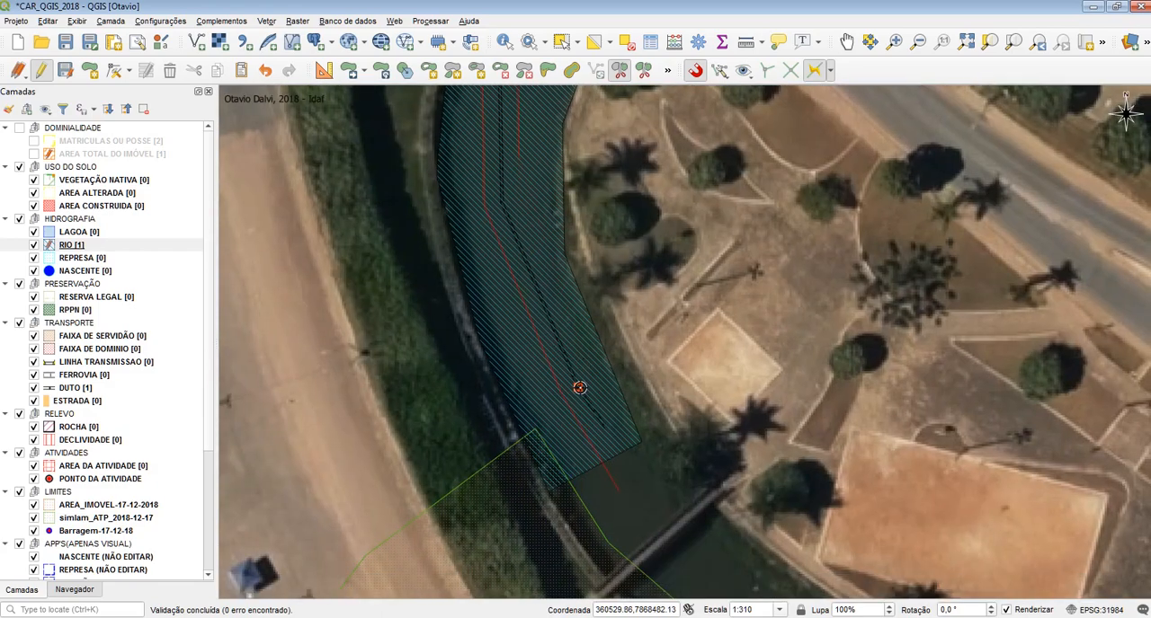
right_click(662, 501)
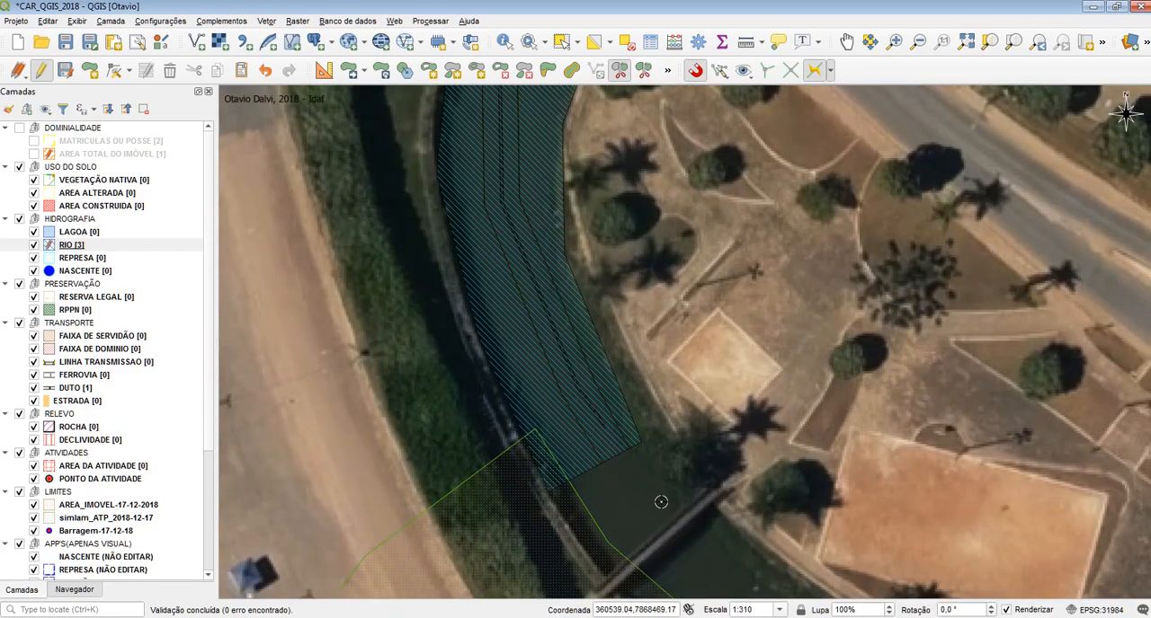
Delete the middle RIO strip that surrounds the DUTO line and check the gap along its length
scroll(662, 501, "down", 1)
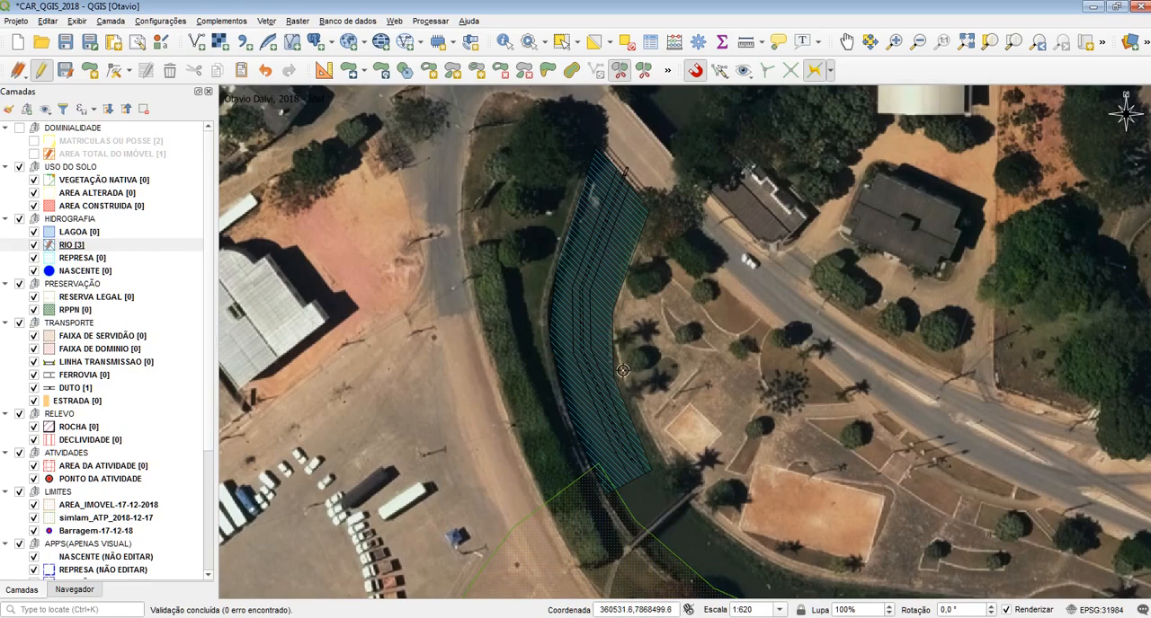
scroll(629, 191, "up", 1)
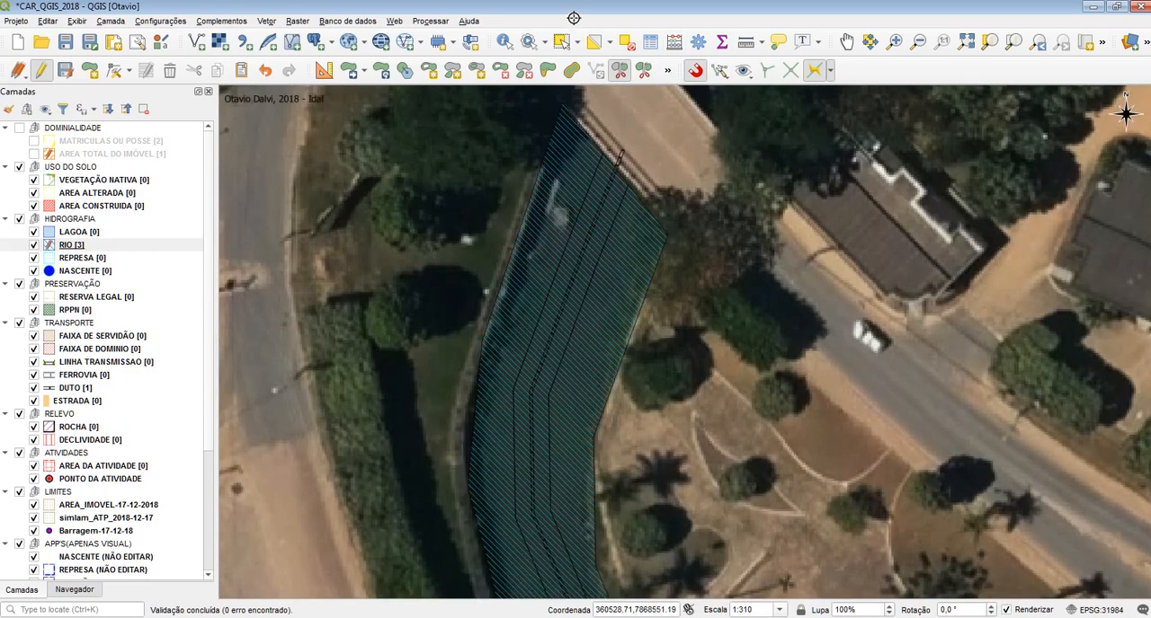
left_click(561, 41)
left_click(597, 190)
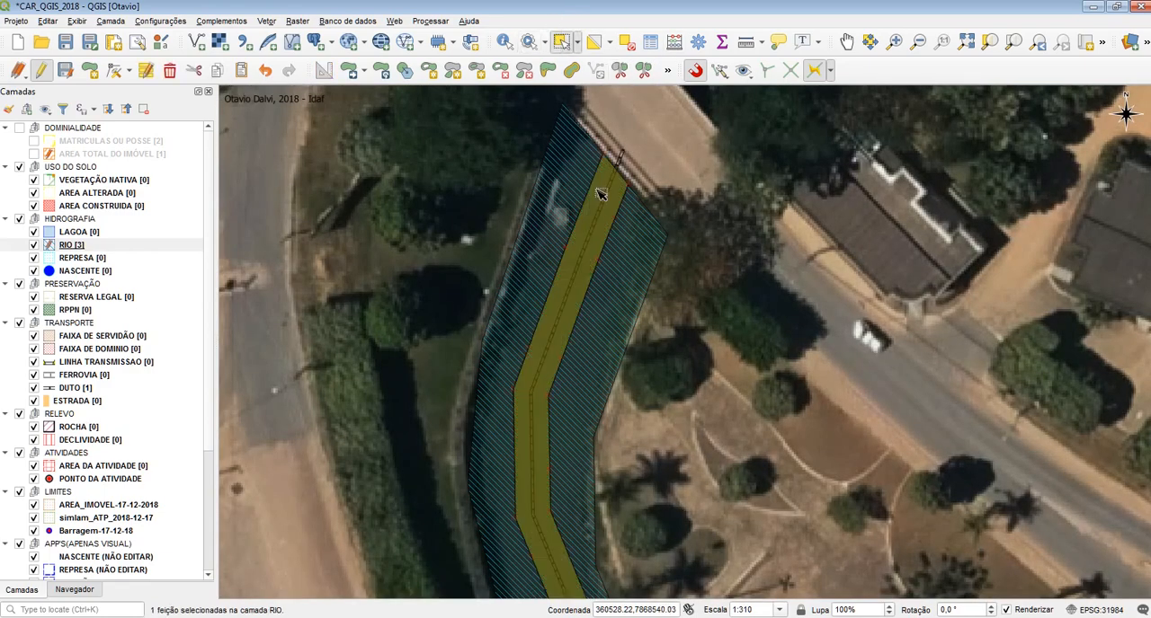
key("Delete")
scroll(694, 184, "down", 1)
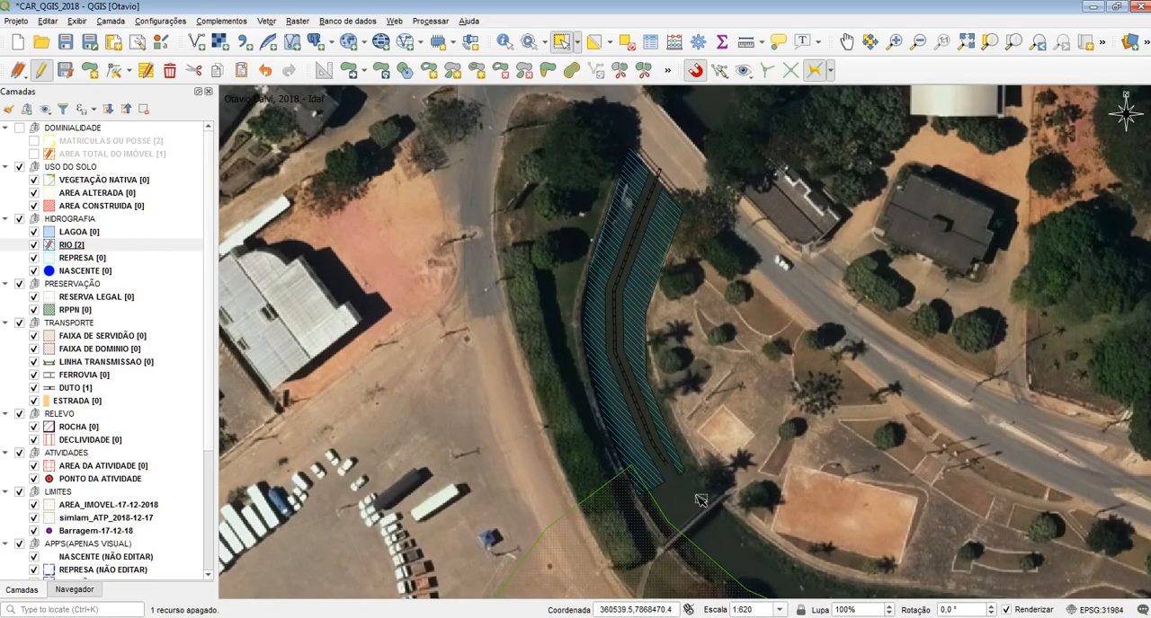
scroll(692, 485, "up", 1)
scroll(615, 421, "up", 1)
left_click_drag(639, 253, 634, 594)
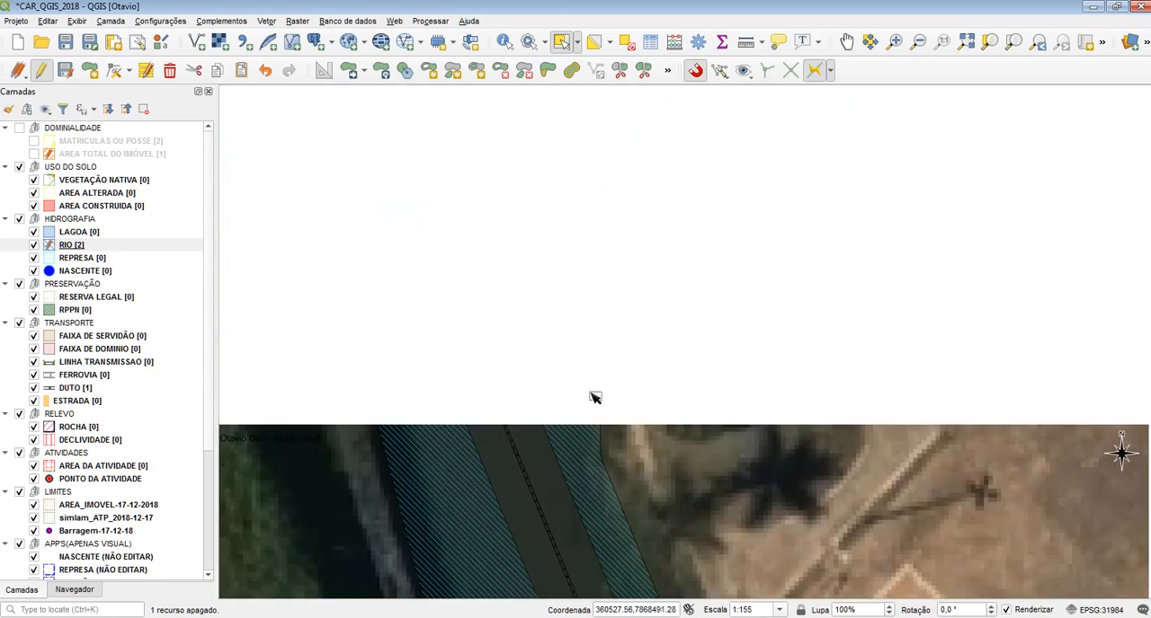
left_click_drag(584, 255, 643, 510)
left_click_drag(719, 186, 642, 301)
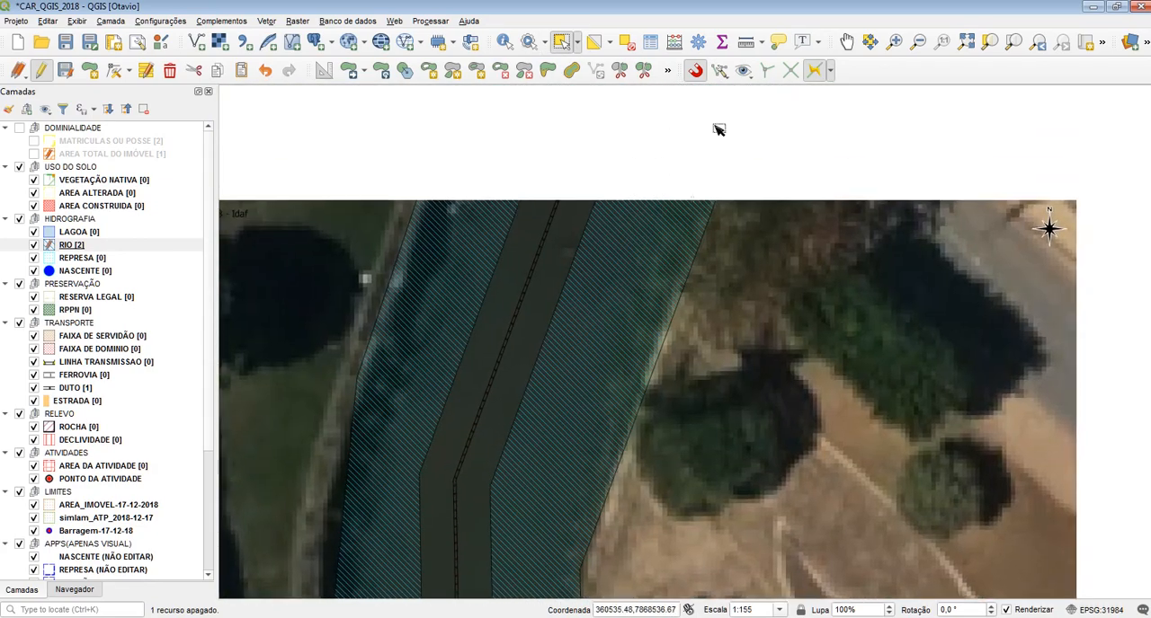
Turn snapping off and review the two remaining RIO parts from the bridge to the southern end
left_click(696, 70)
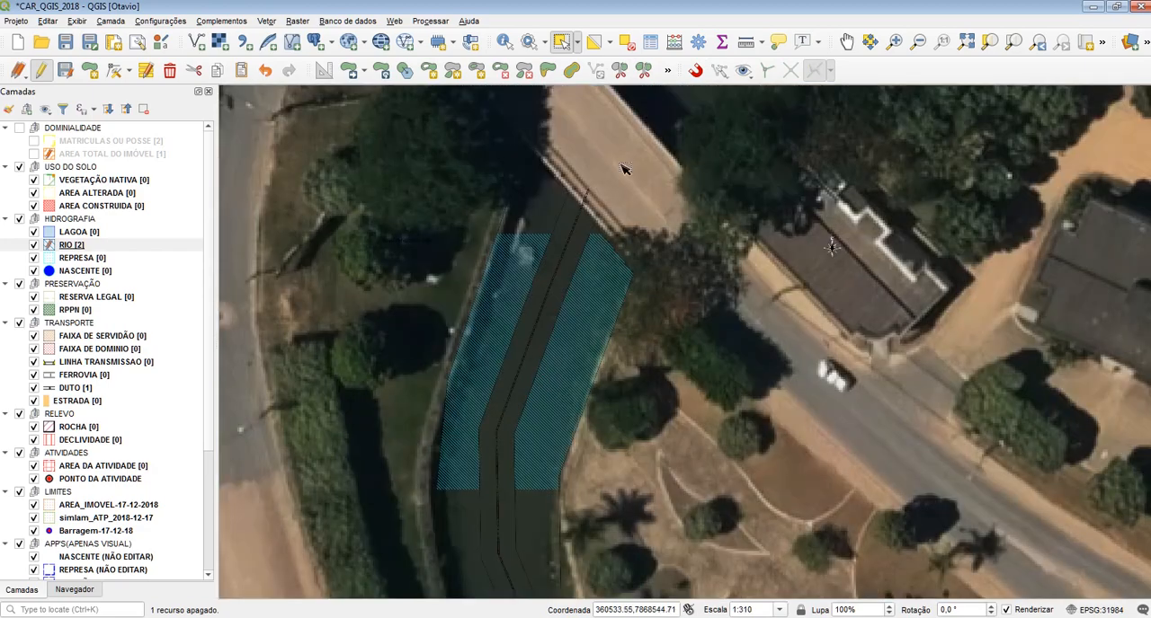
scroll(543, 384, "down", 1)
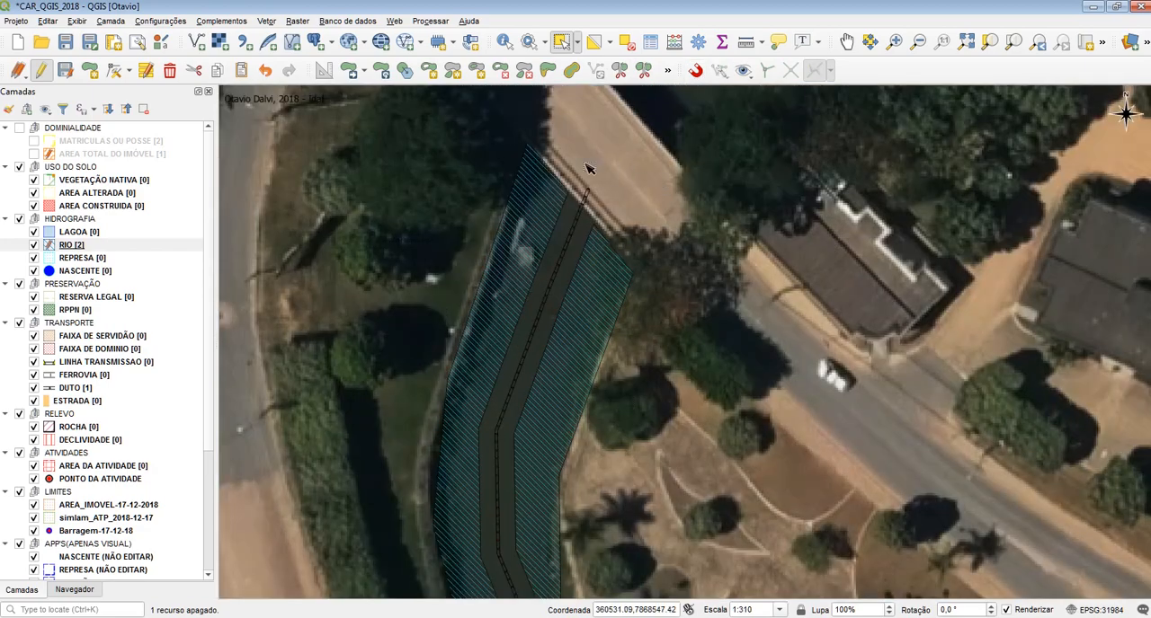
scroll(589, 169, "up", 1)
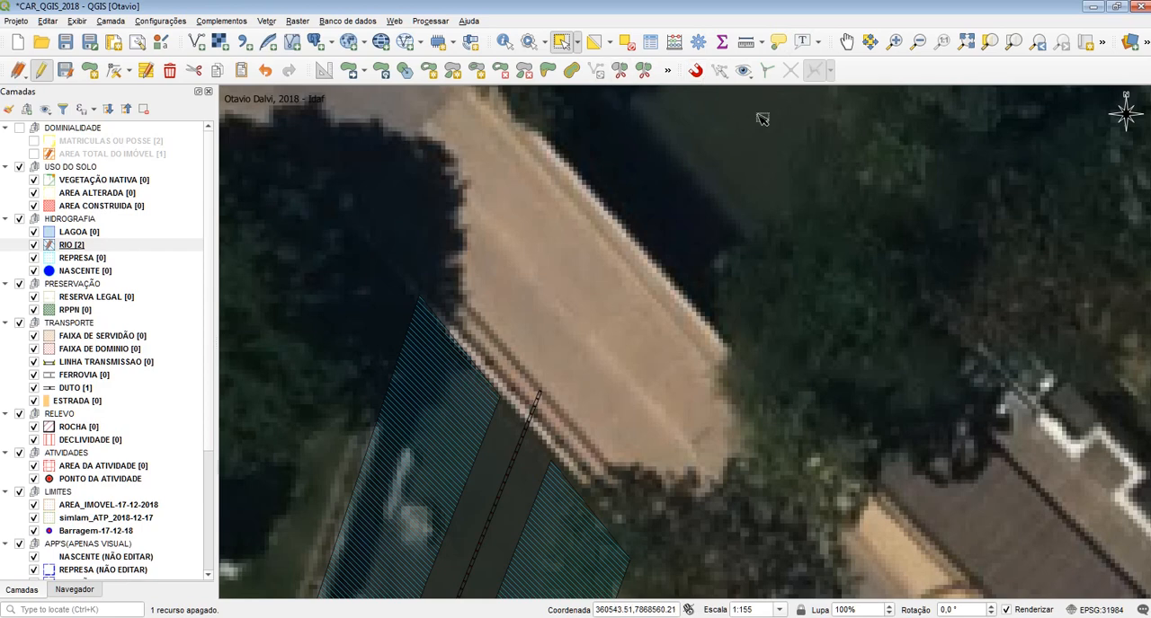
left_click(697, 71)
scroll(539, 180, "down", 1)
scroll(582, 153, "down", 1)
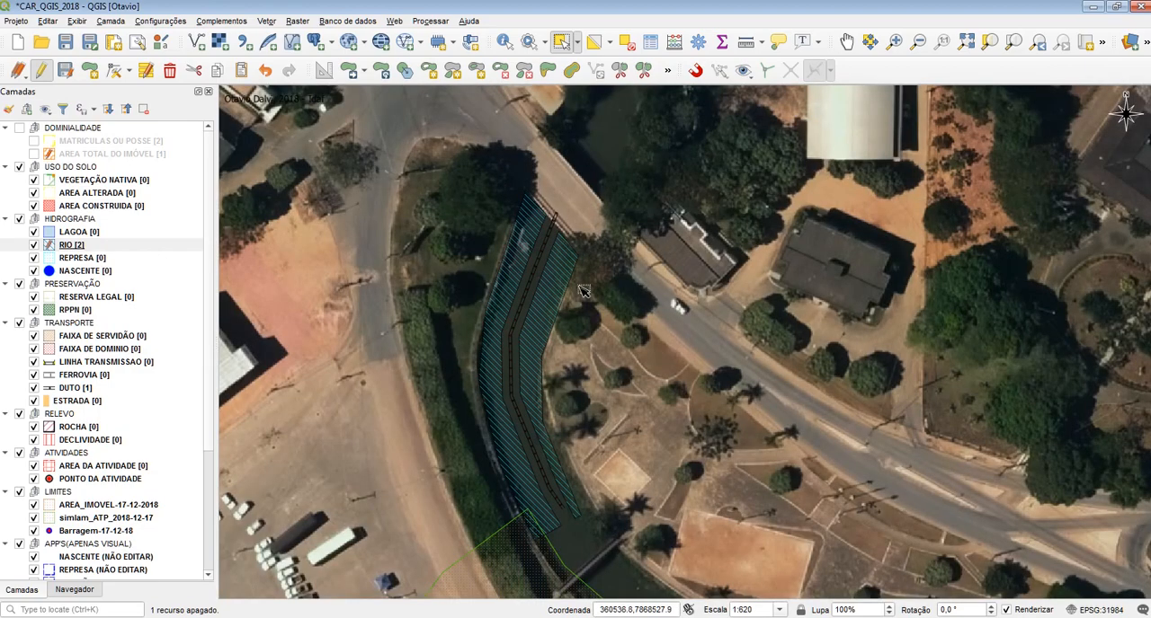